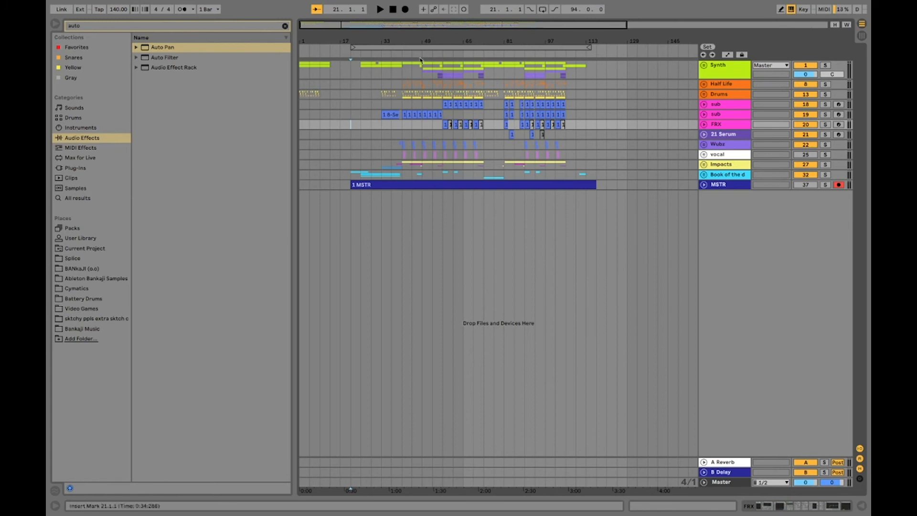
Clear the browser search and hide the browser and clip detail view to enlarge the arrangement
click(285, 26)
key(super+alt+l)
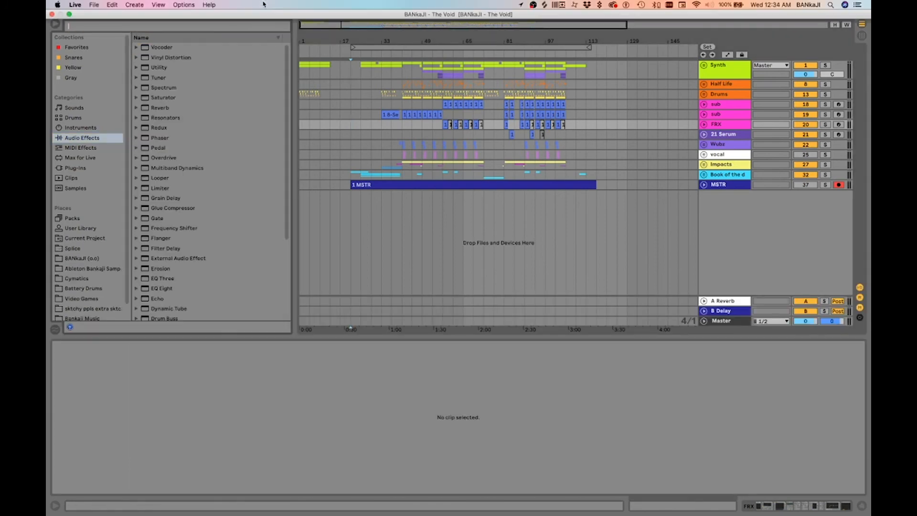
key(super+alt+b)
key(super+alt+l)
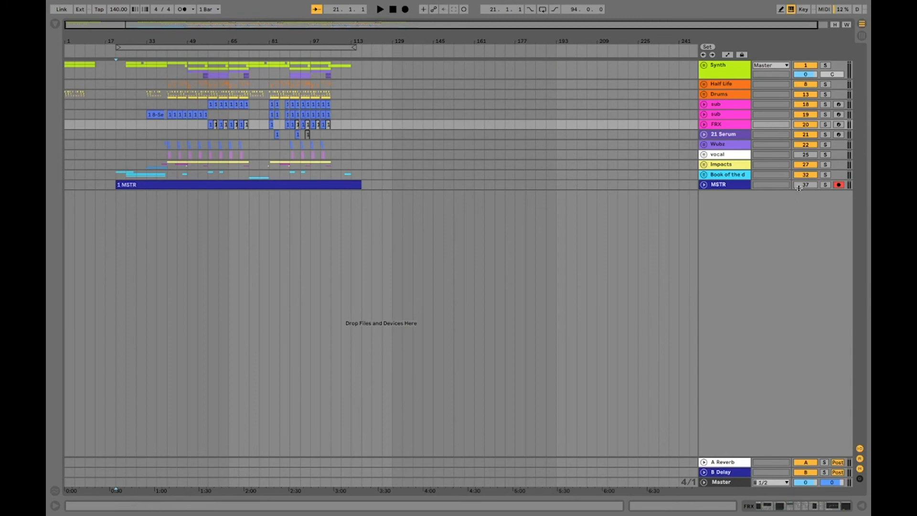
Play the full arrangement from bars 25, 37, 57, 81 and 105 to review the song's sections
click(128, 85)
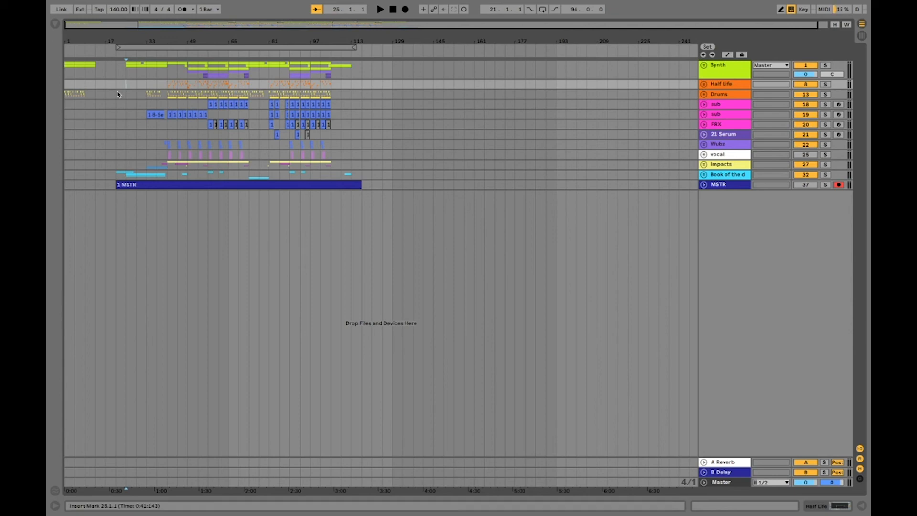
key(space)
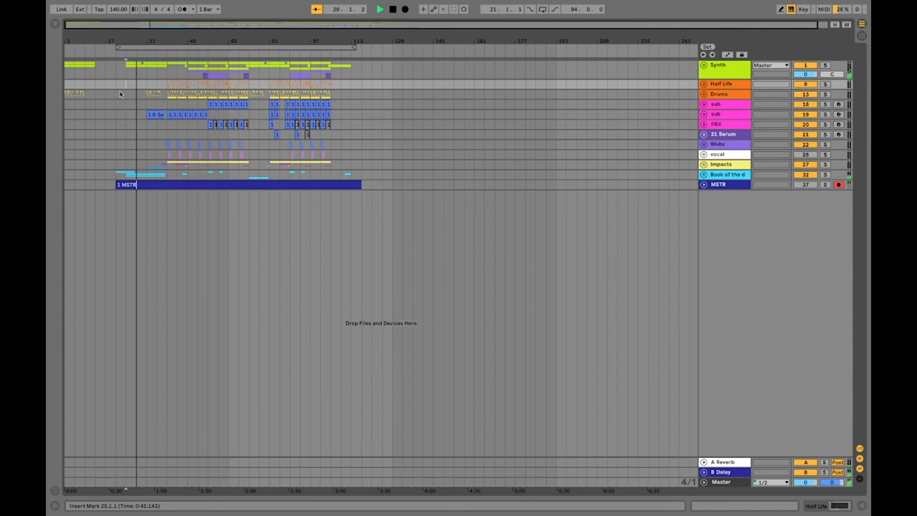
click(155, 98)
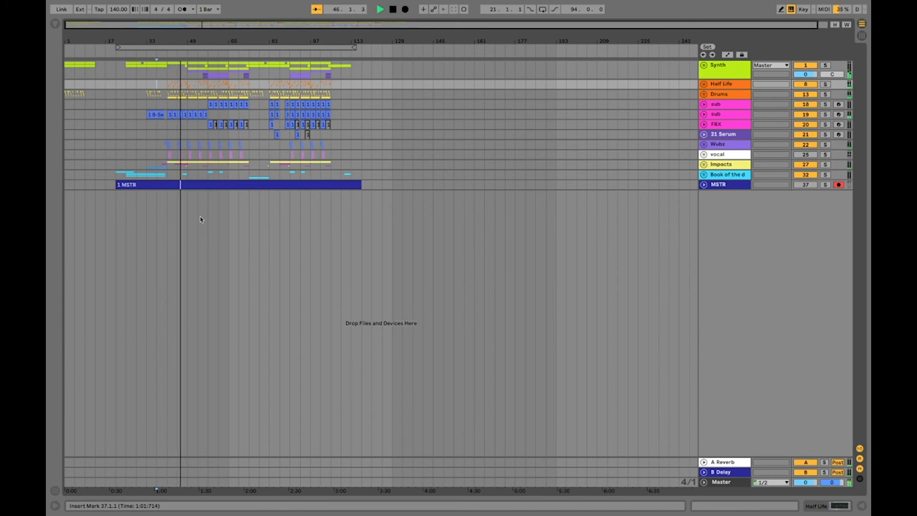
key(space)
click(210, 118)
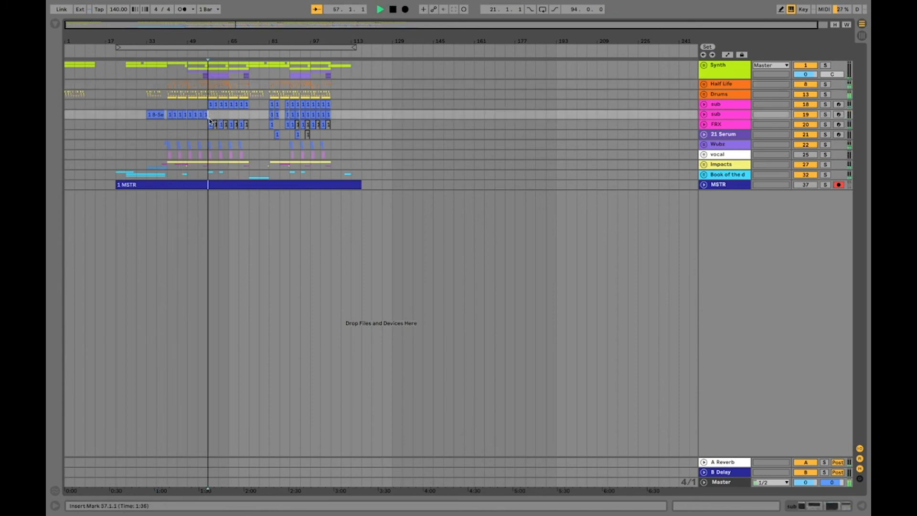
key(space)
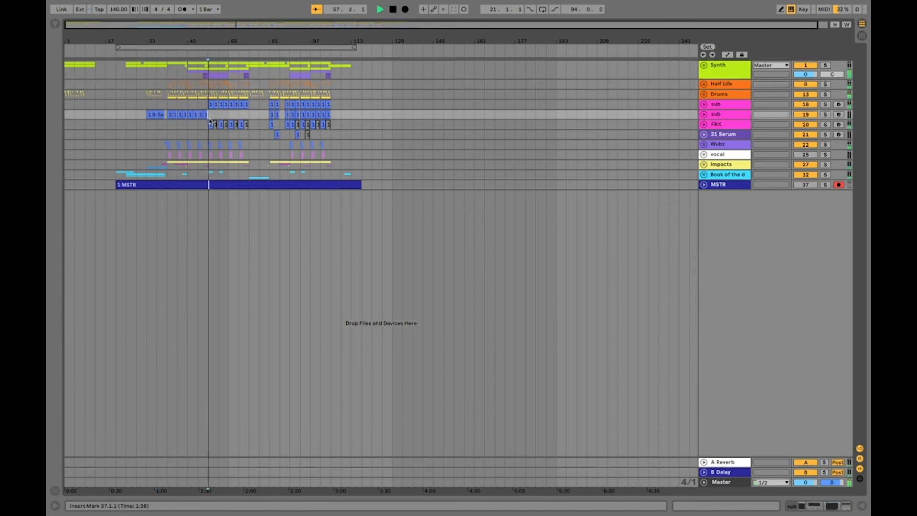
click(267, 118)
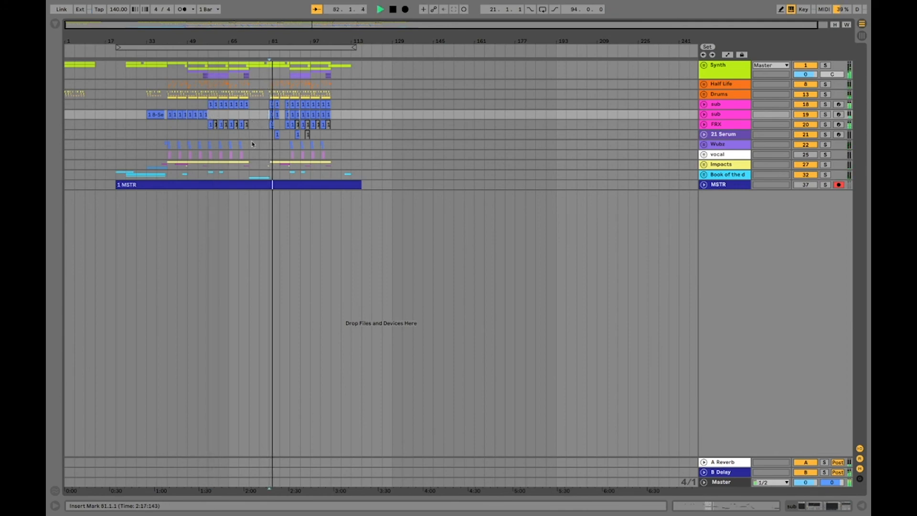
click(331, 110)
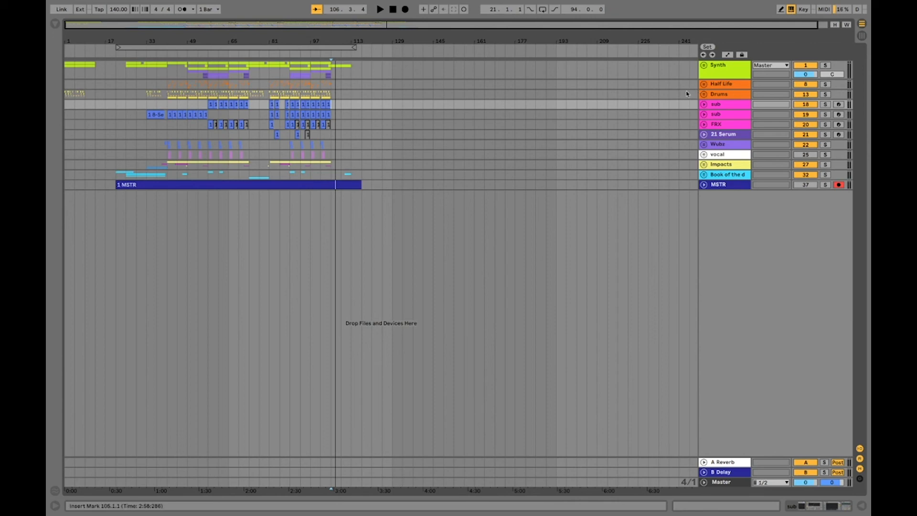
Solo the Synth group and play it from bar 49
click(741, 74)
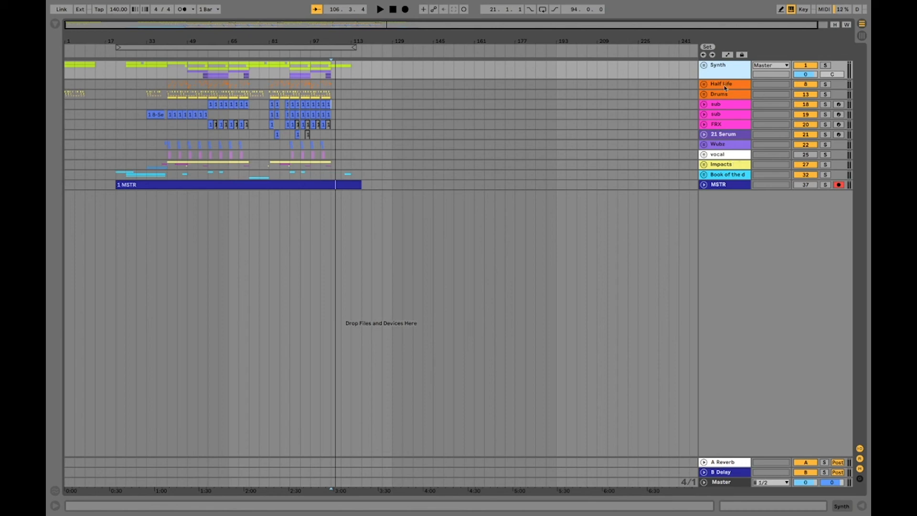
mouse_move(725, 77)
mouse_down()
mouse_move(731, 98)
mouse_move(730, 80)
mouse_up()
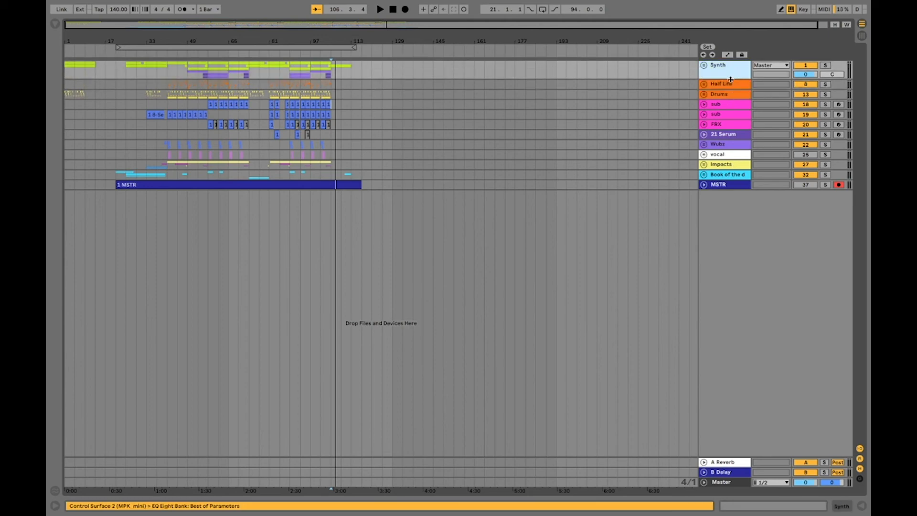
click(825, 65)
click(188, 75)
key(space)
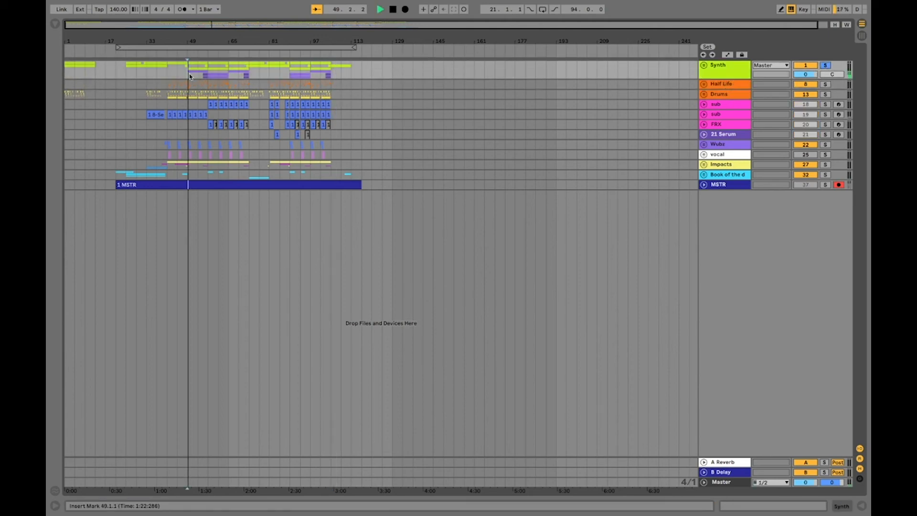
key(space)
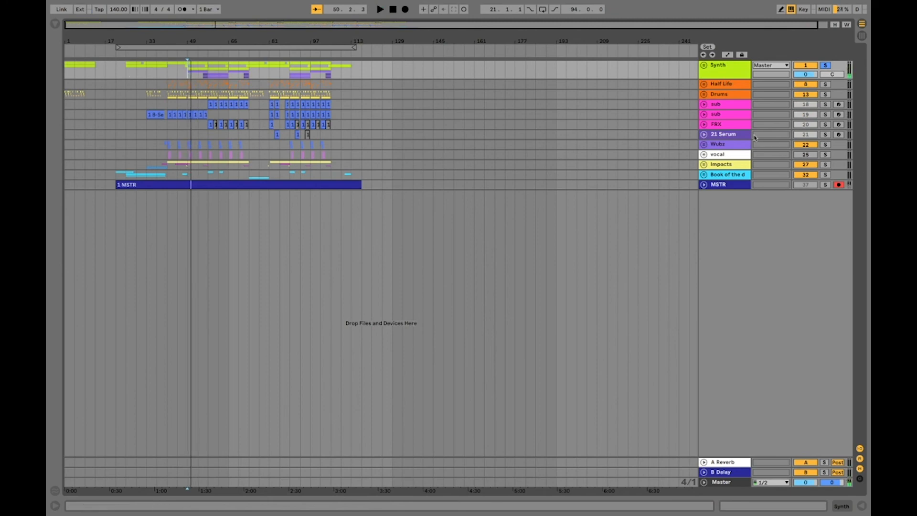
Solo the FRX track and play its clip from bar 57
click(738, 126)
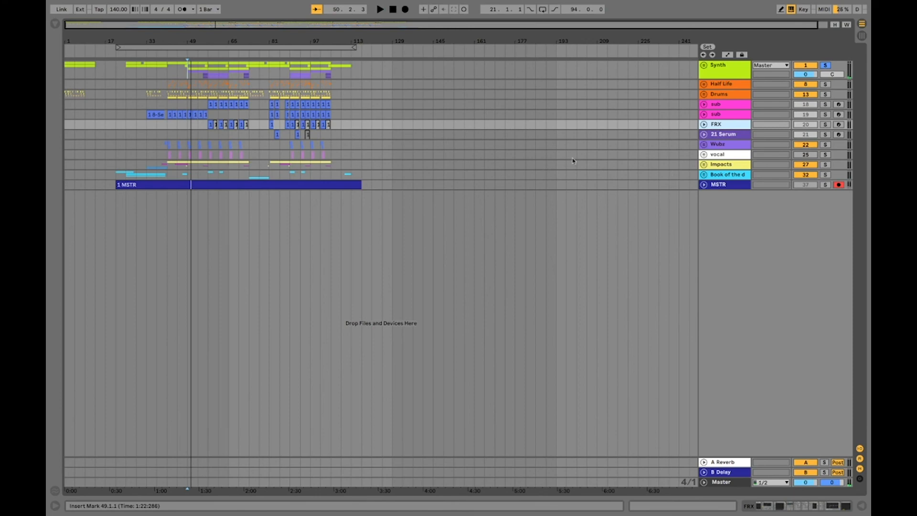
click(210, 125)
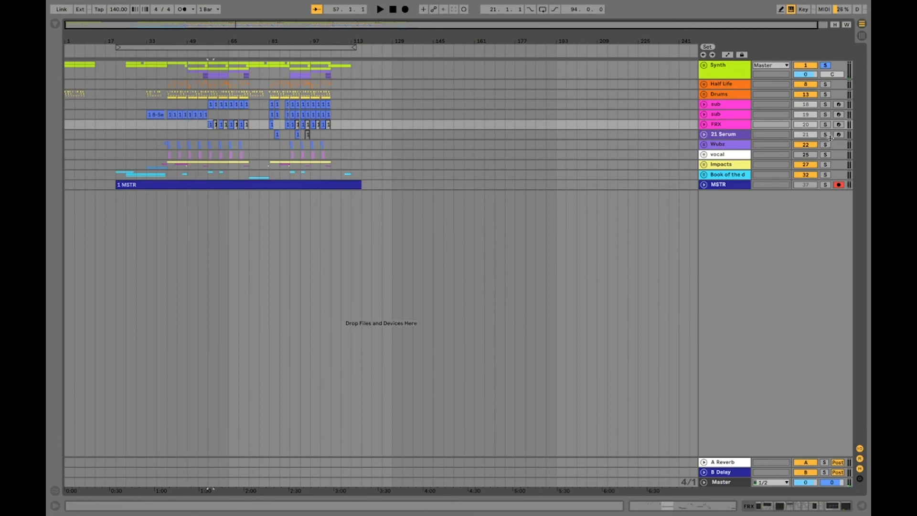
click(826, 124)
key(space)
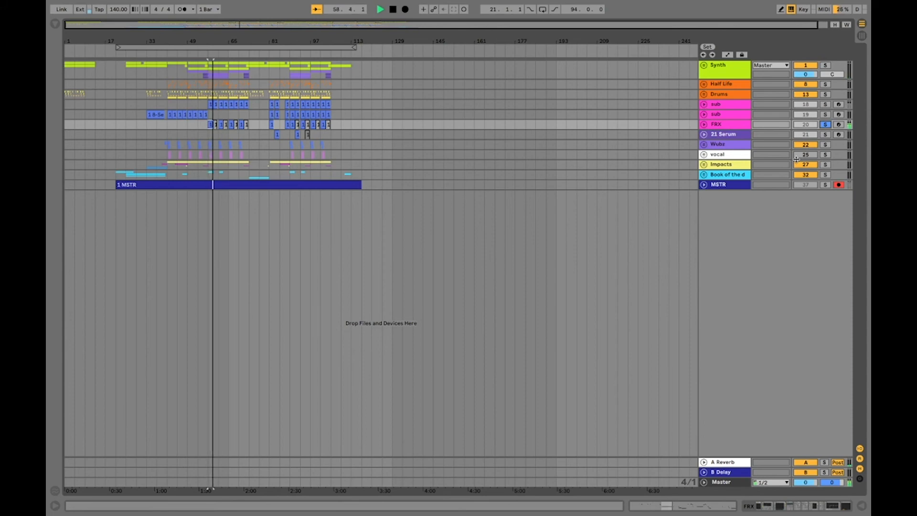
key(space)
Solo the first sub track and listen to it from bar 57
click(732, 146)
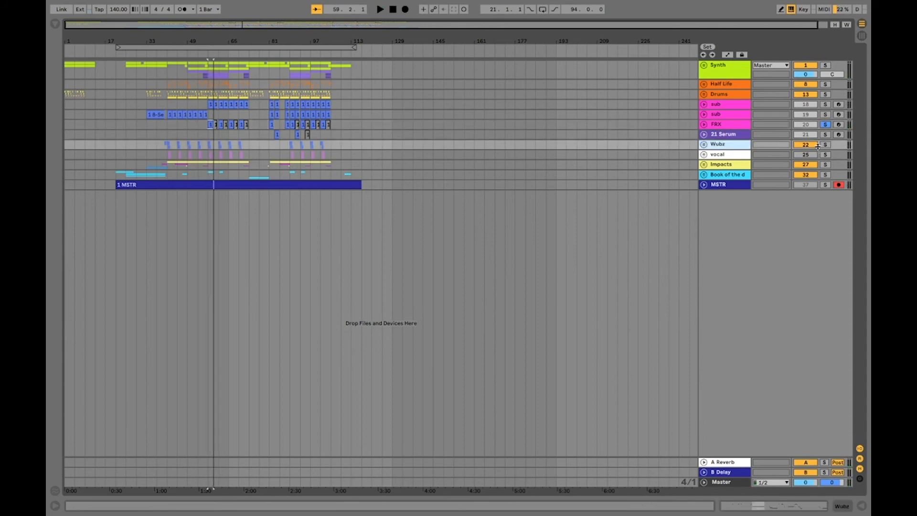
click(829, 107)
click(826, 105)
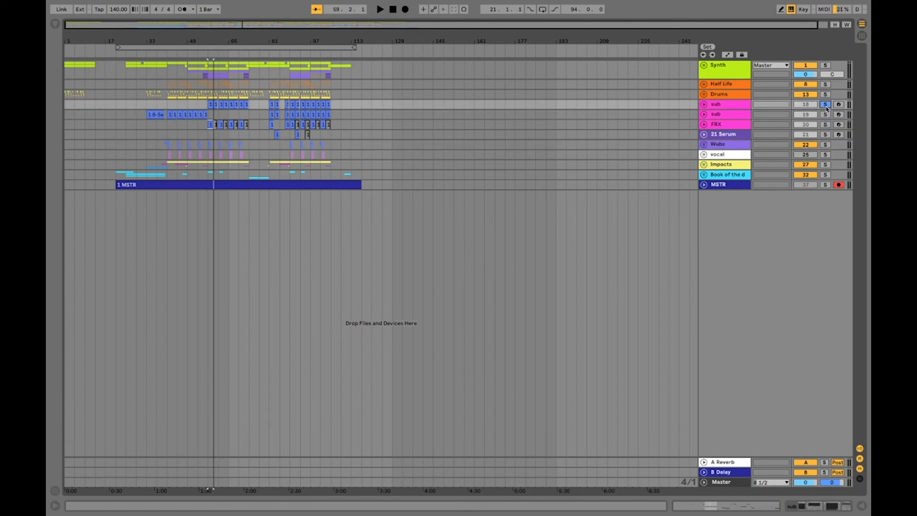
key(space)
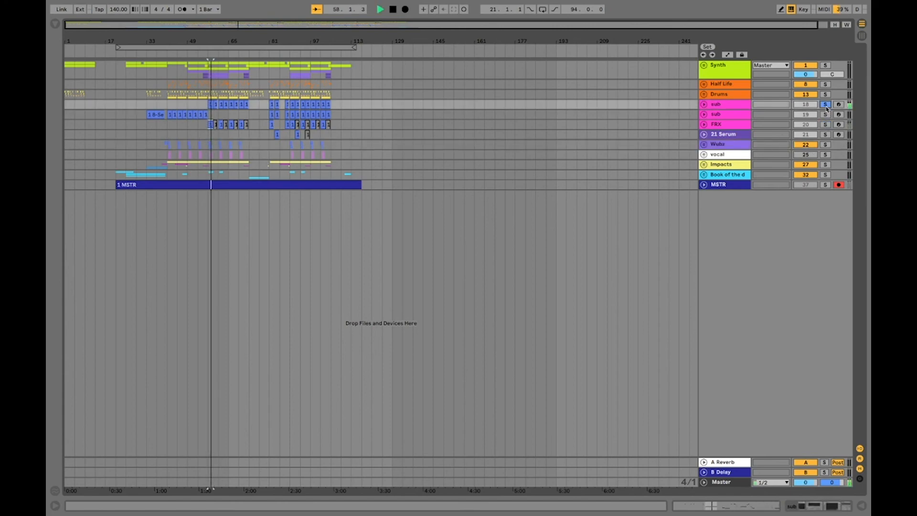
key(space)
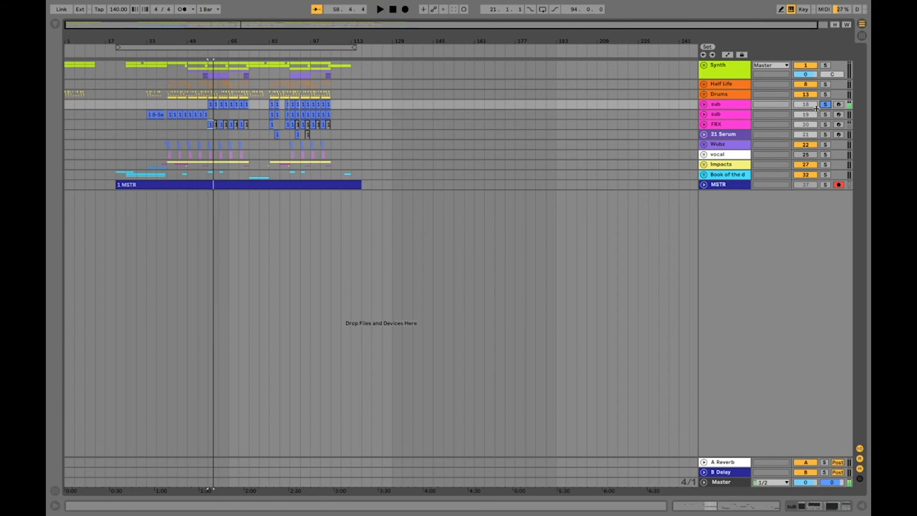
Solo the Half Life group and listen to it from bar 57 and from bar 45
click(722, 88)
click(825, 84)
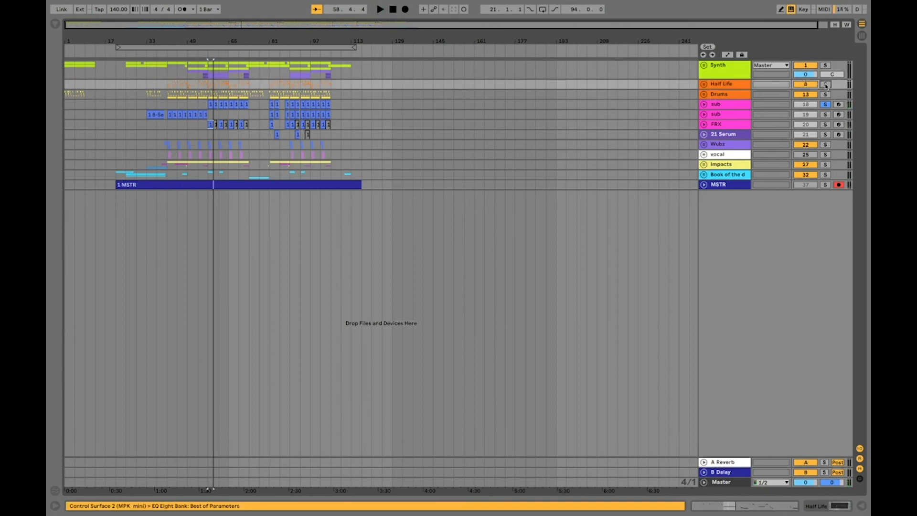
key(space)
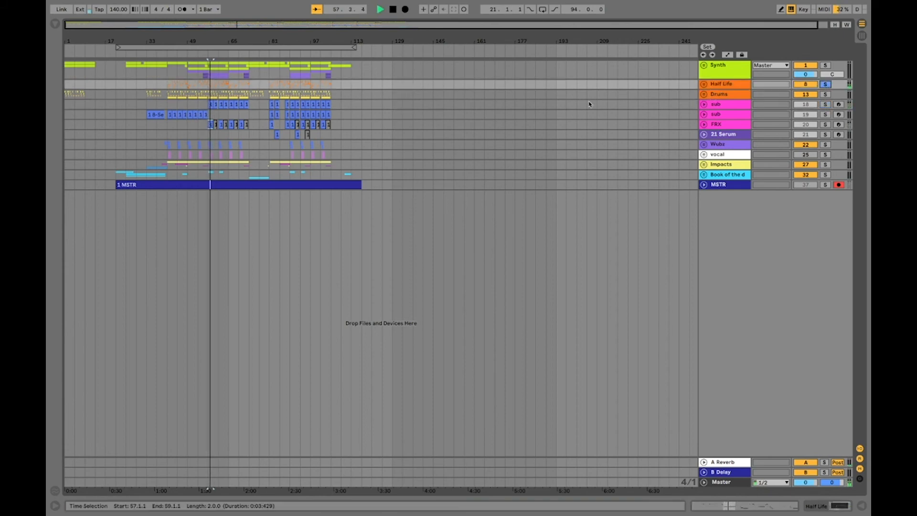
key(space)
click(733, 88)
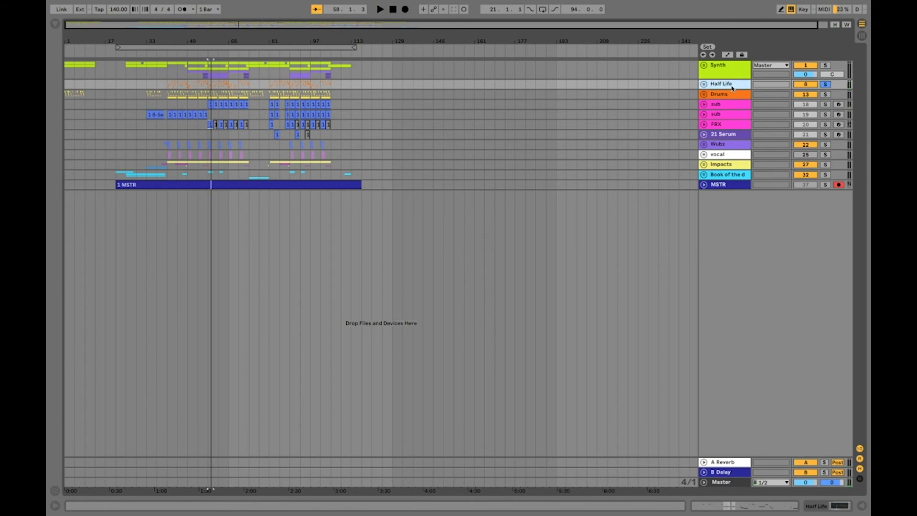
click(179, 86)
key(space)
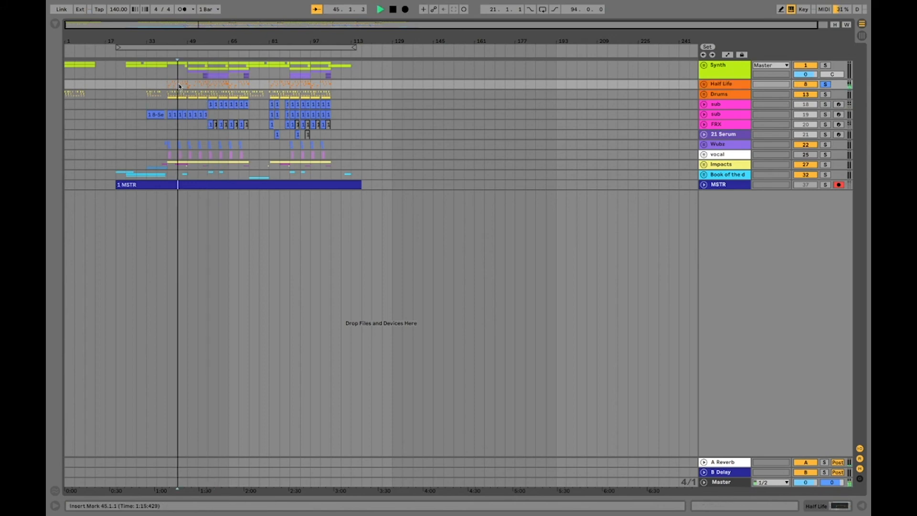
key(space)
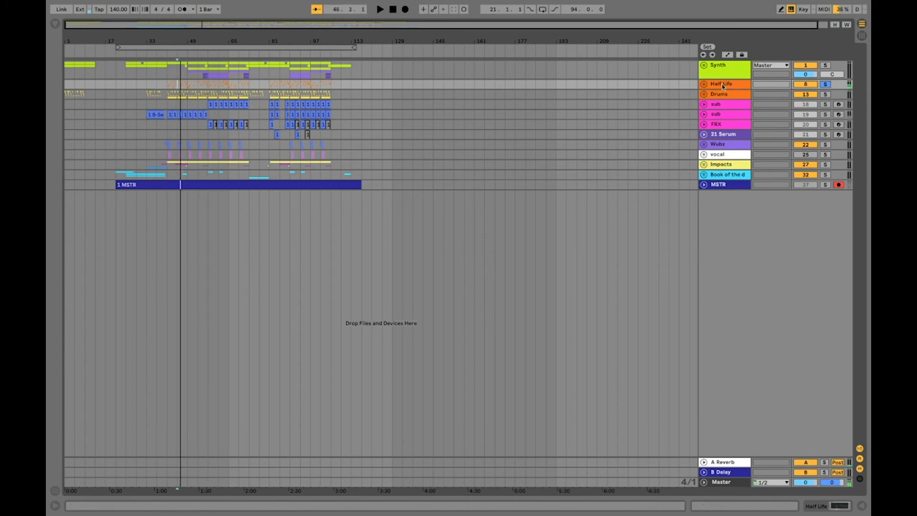
Rename the Half Life group as "Drum fxs"
click(723, 87)
key(ctrl+r)
text(D)
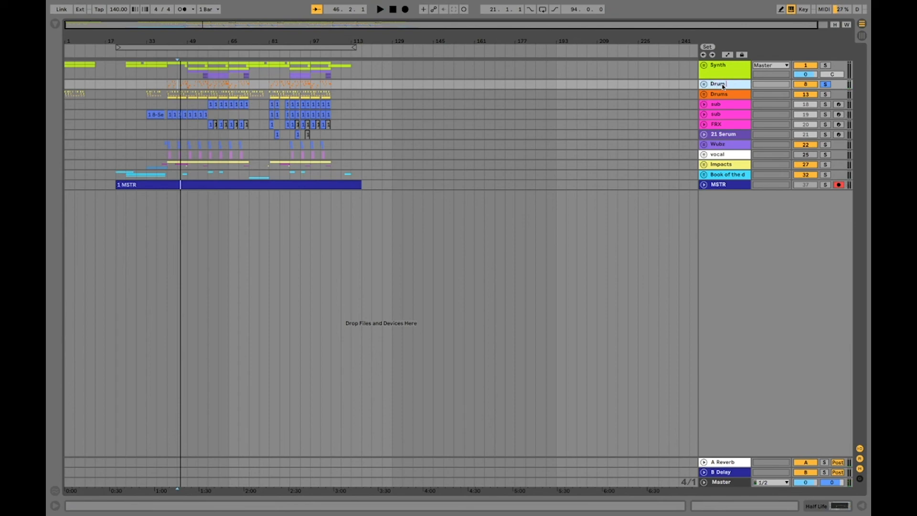
text(rum fxs)
key(Return)
Compare the two sub tracks in solo, playing the second from bar 49 and the first from bar 57
click(722, 95)
click(713, 106)
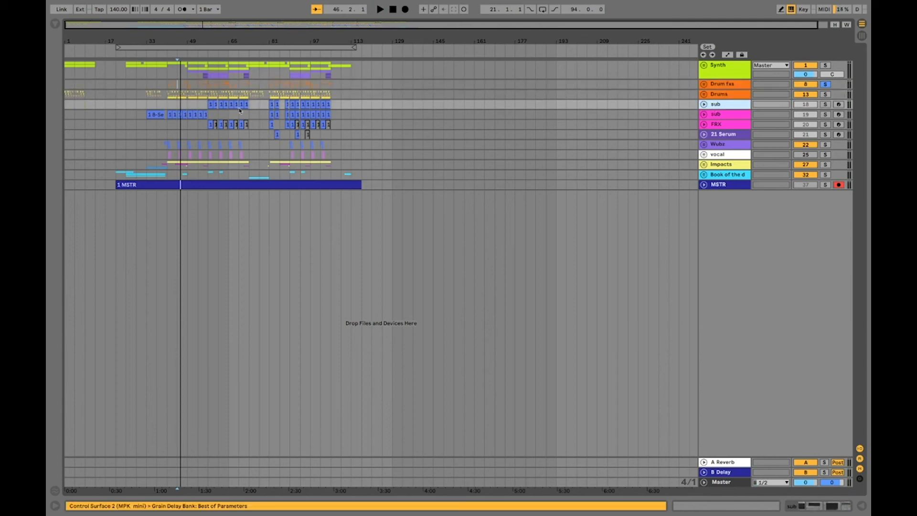
click(190, 115)
key(space)
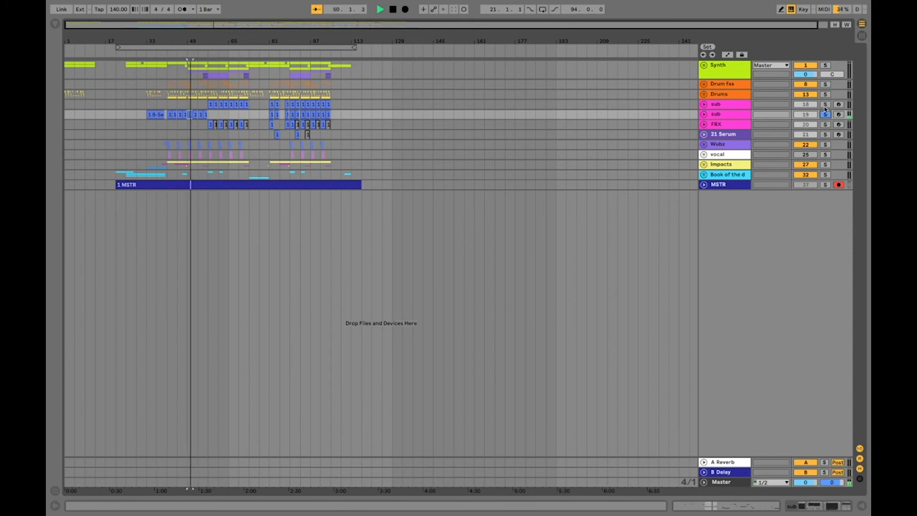
key(space)
click(825, 104)
click(209, 104)
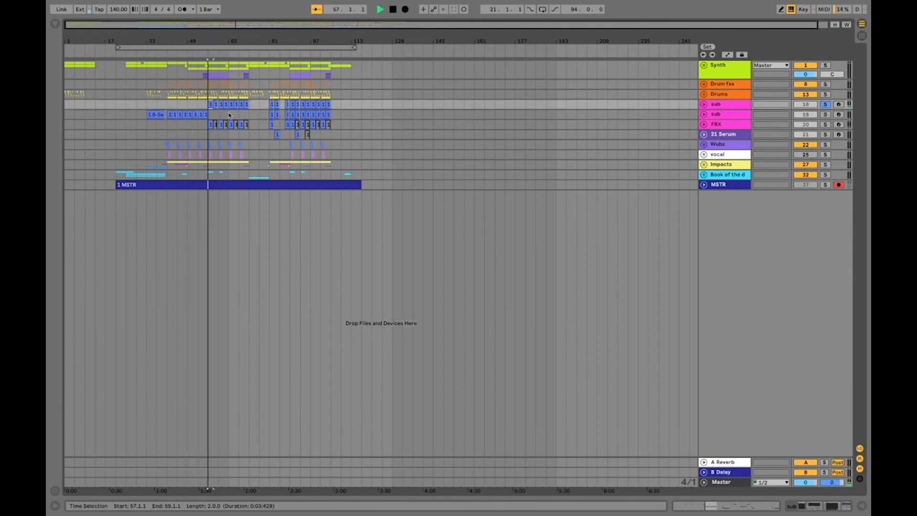
key(space)
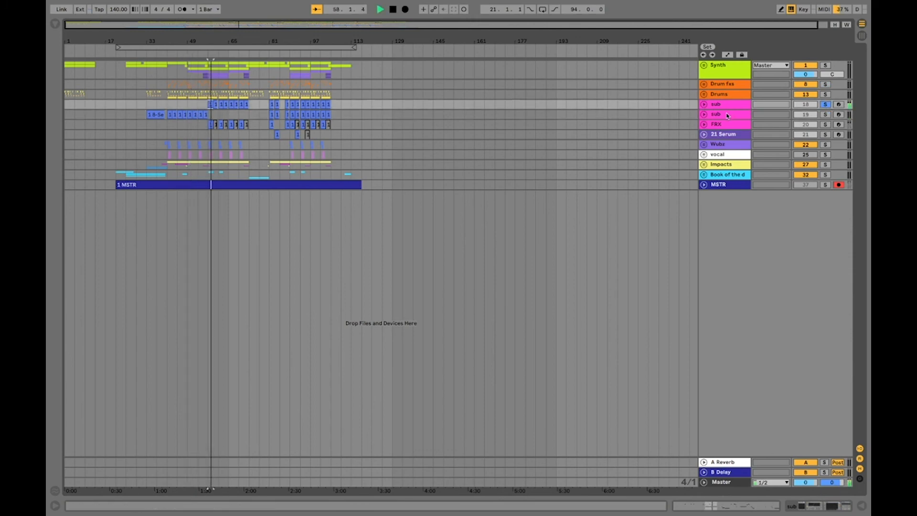
key(space)
Group the two sub tracks together
click(720, 115)
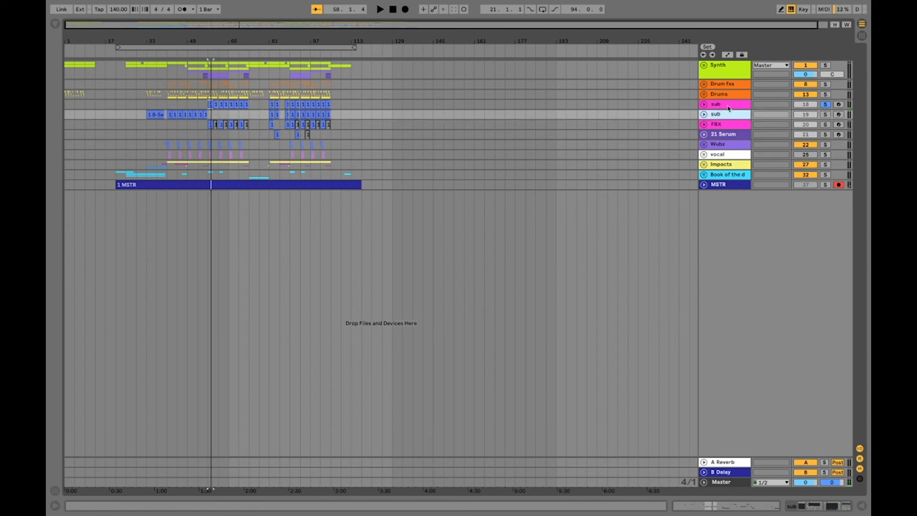
click(729, 106)
click(729, 116)
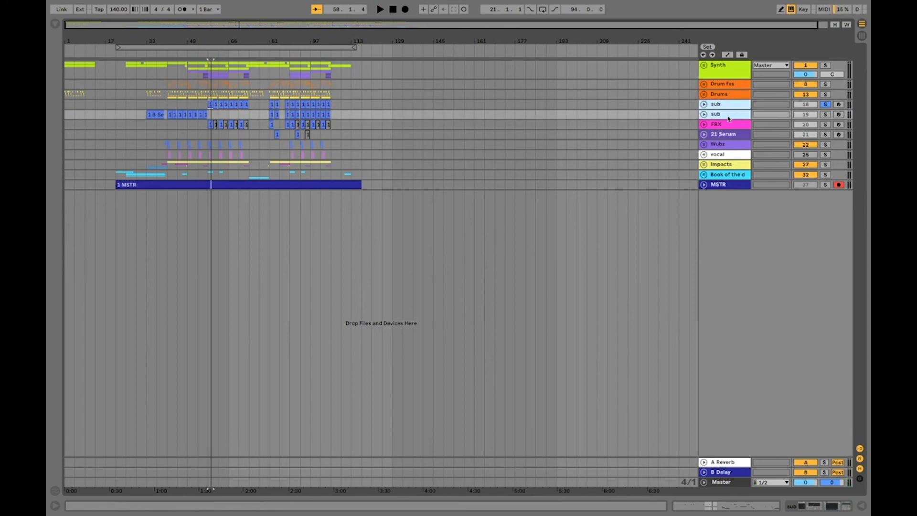
key(ctrl+g)
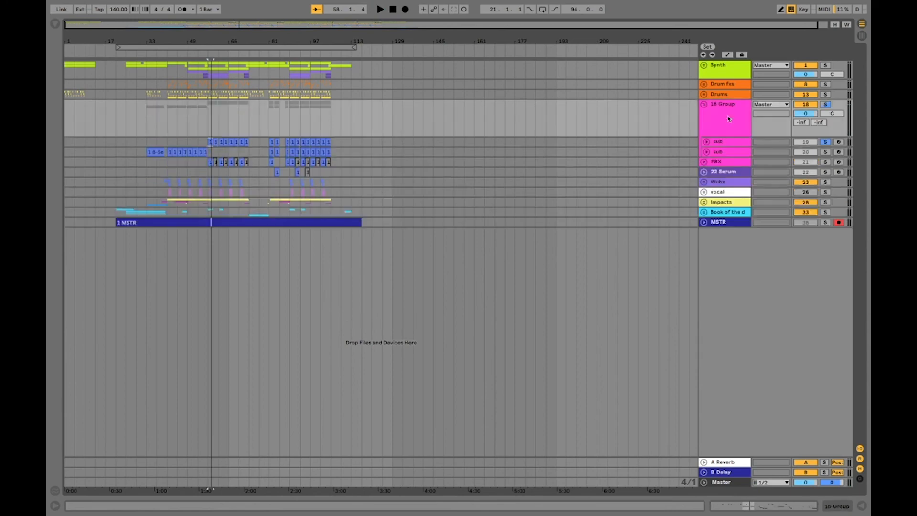
Rename the new group of sub tracks as "SUBs"
click(727, 112)
key(ctrl+r)
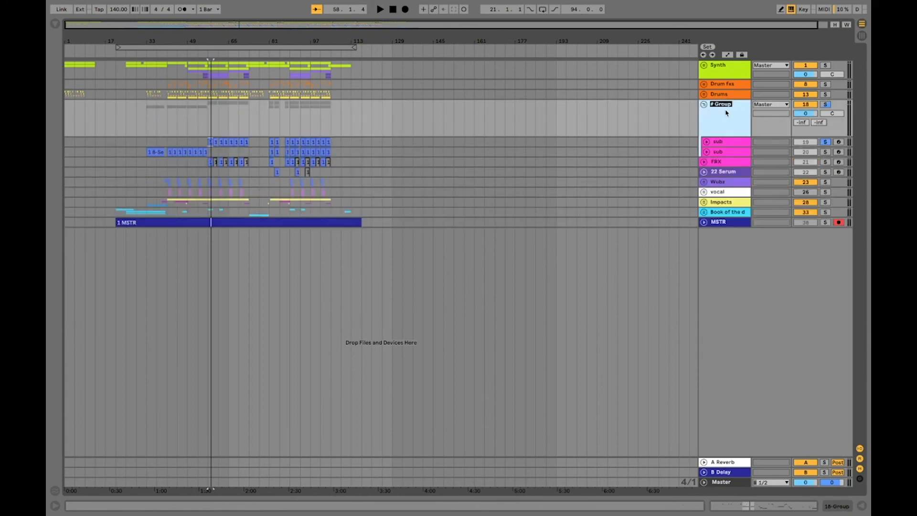
text(SUBs)
key(Return)
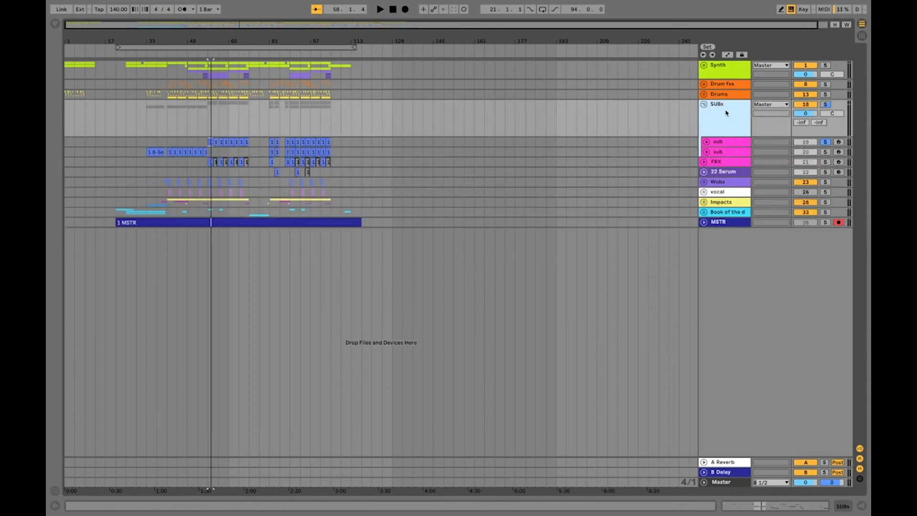
Take the first sub track out of solo and unfold both sub tracks in the SUBs group
click(724, 152)
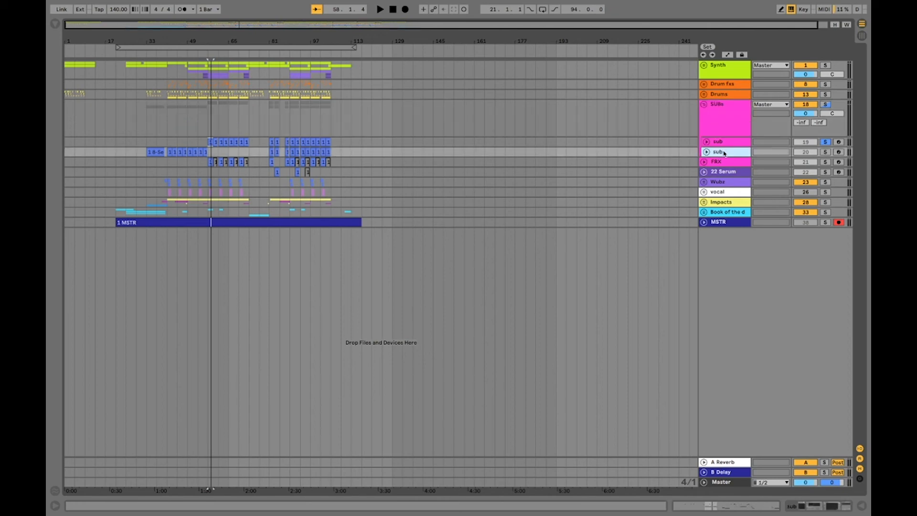
click(810, 153)
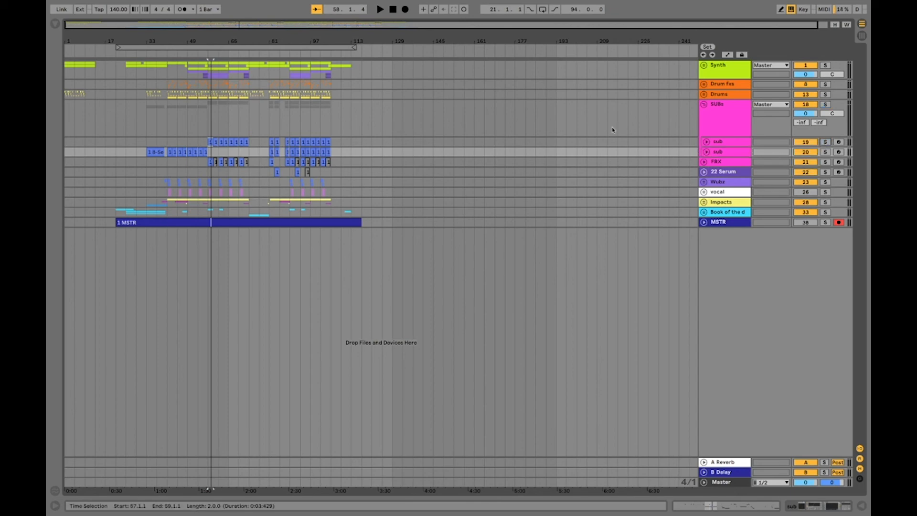
click(707, 142)
click(706, 189)
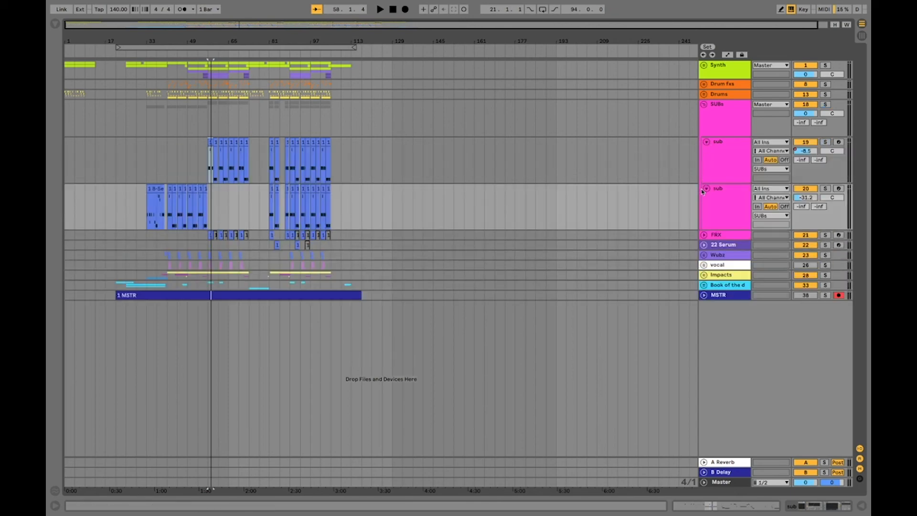
Play the full mix from bar 81, followed by the second and first sub tracks each in solo
drag(272, 42, 311, 143)
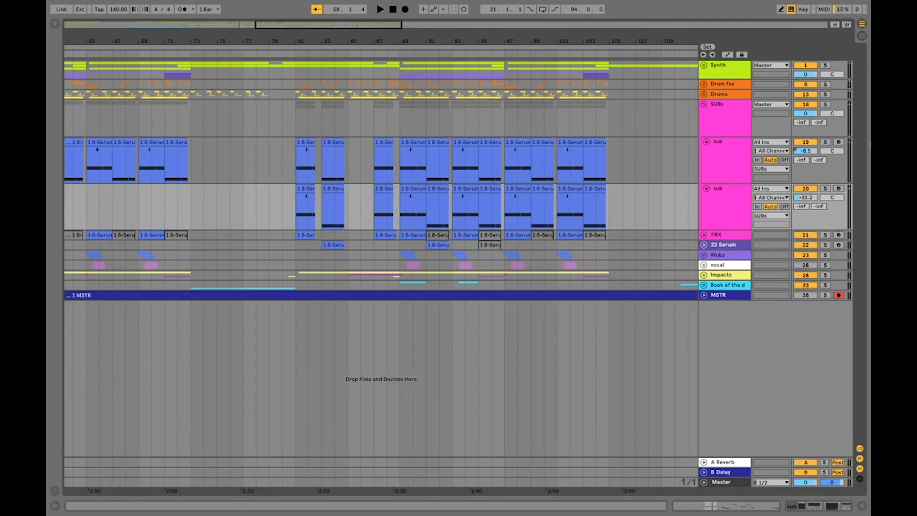
click(301, 157)
key(space)
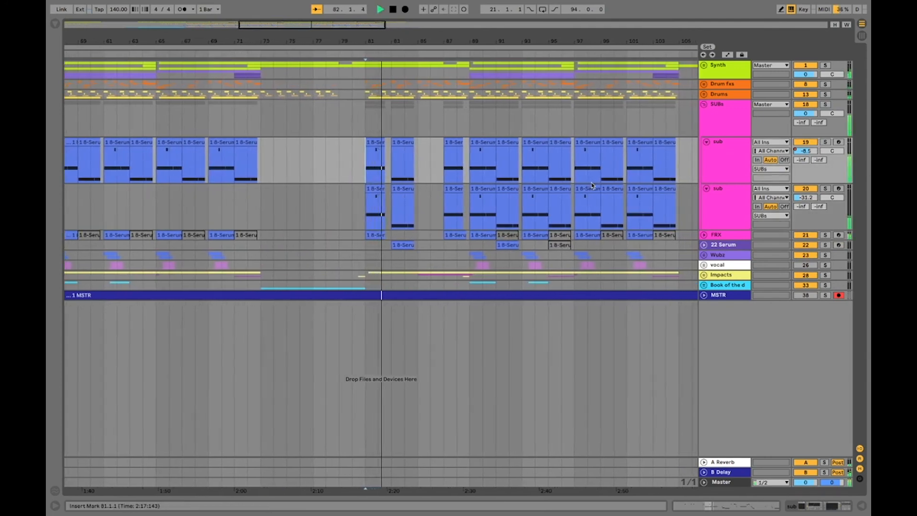
key(space)
click(825, 189)
key(space)
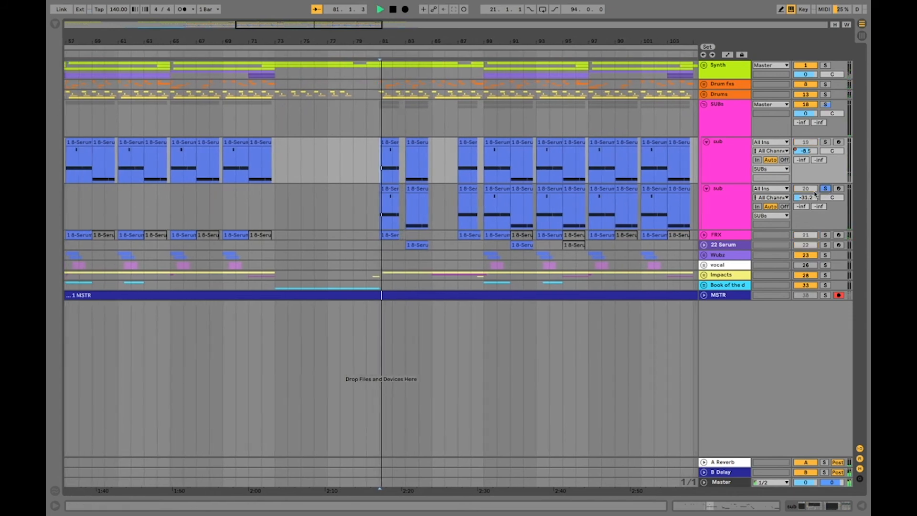
click(826, 142)
key(space)
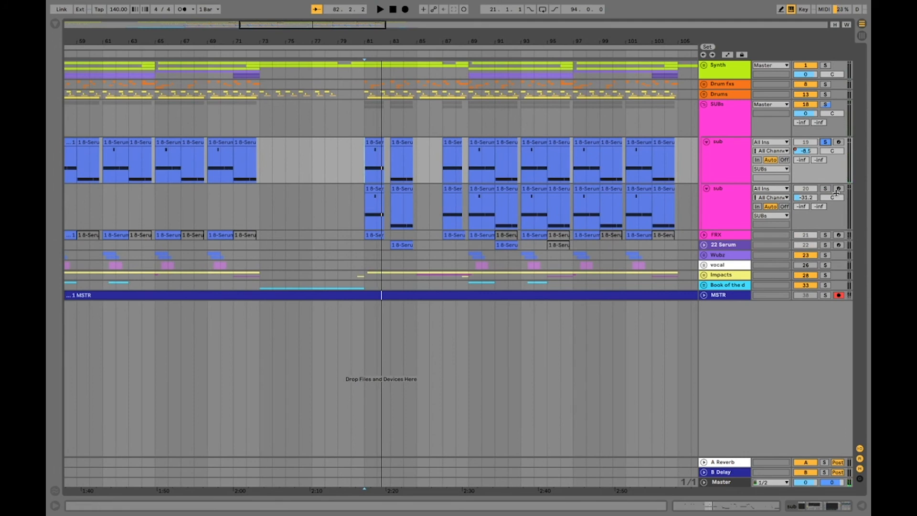
Play the whole SUBs group in solo from bar 81, and compare its second and first sub tracks individually
drag(515, 42, 383, 41)
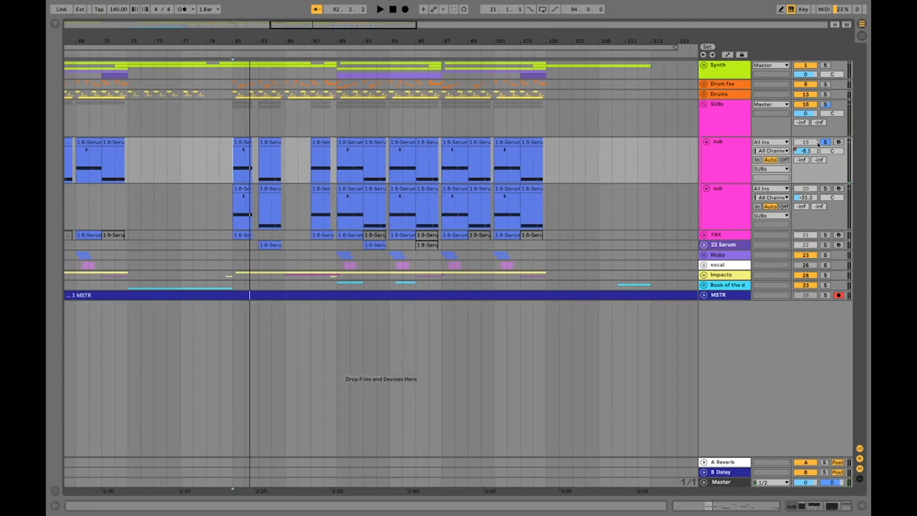
click(827, 106)
key(space)
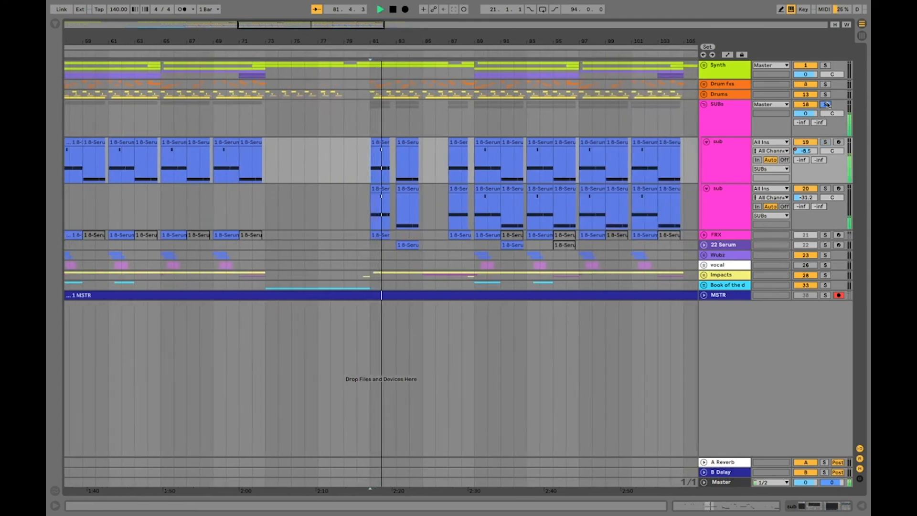
key(space)
drag(829, 198, 830, 196)
click(826, 189)
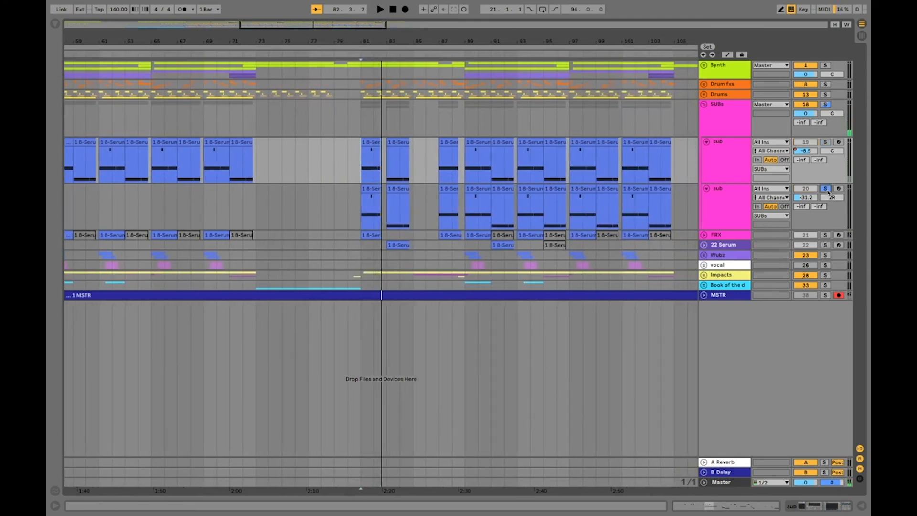
key(space)
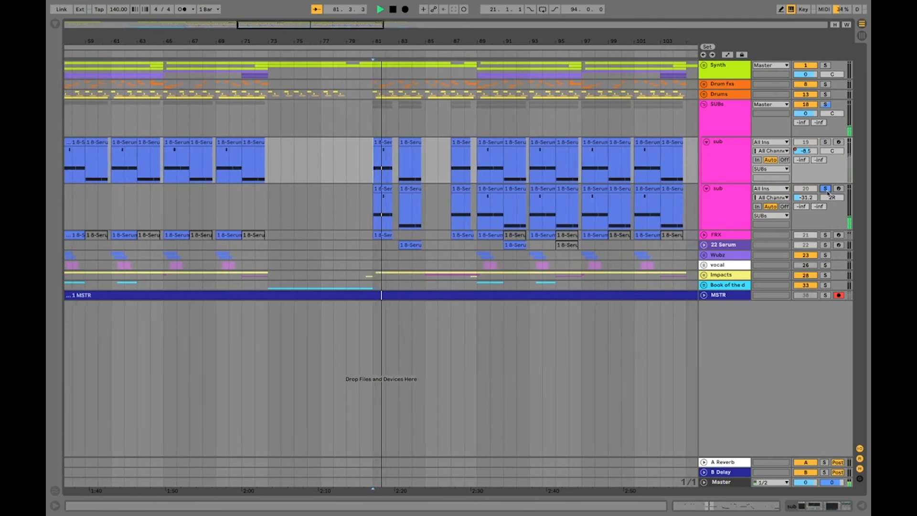
click(826, 142)
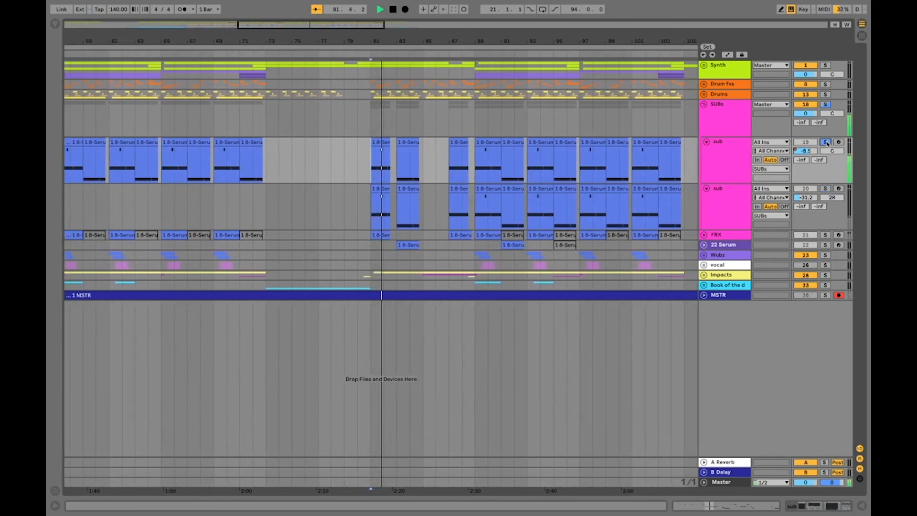
key(space)
Compare the sub endings in solo, playing the first track from bar 71 and the second from bar 55
click(234, 181)
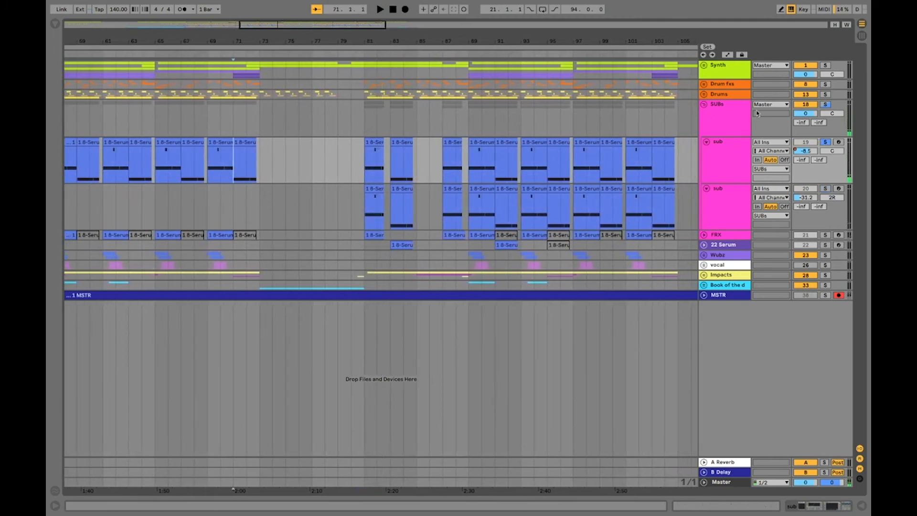
key(space)
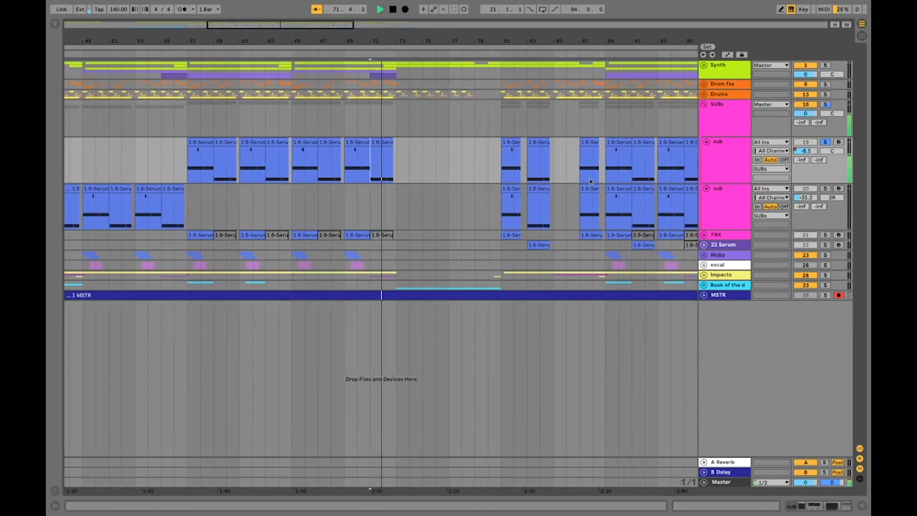
key(space)
click(154, 205)
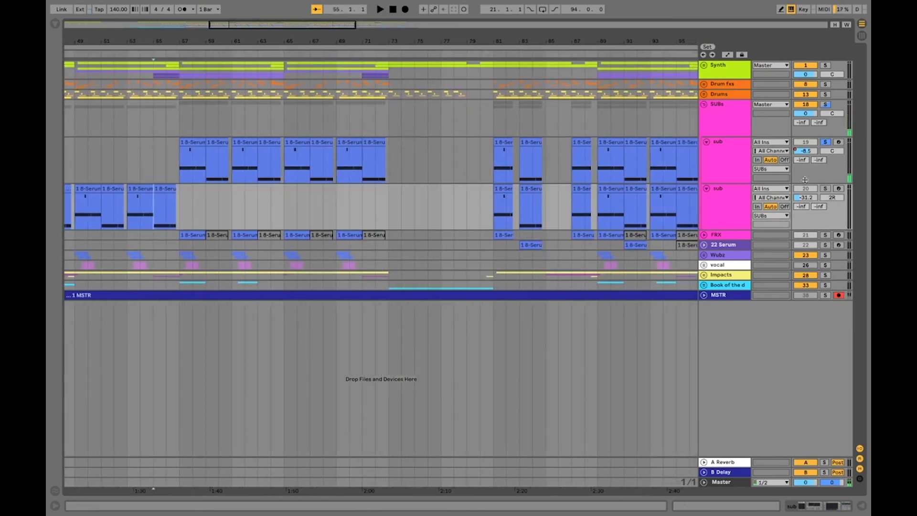
click(826, 189)
key(space)
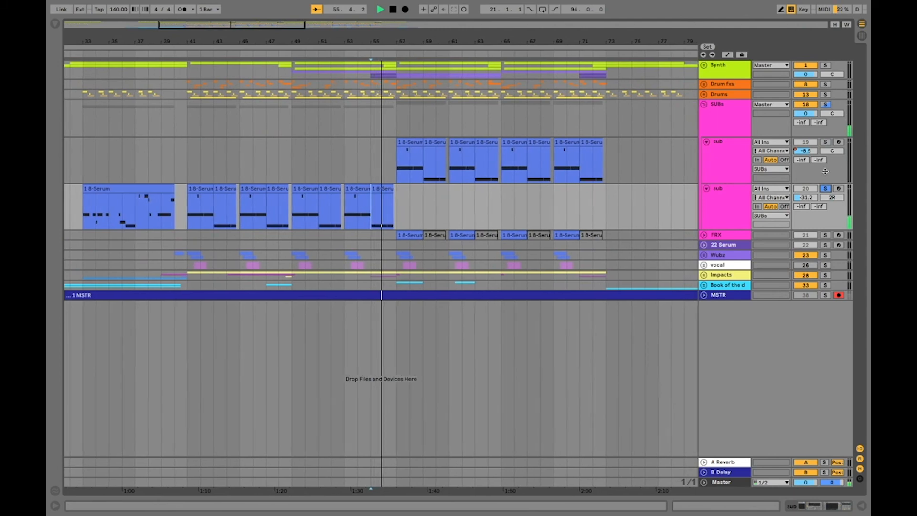
key(space)
Listen to the second sub track in solo from bar 81 and again from bar 87
key(minus)
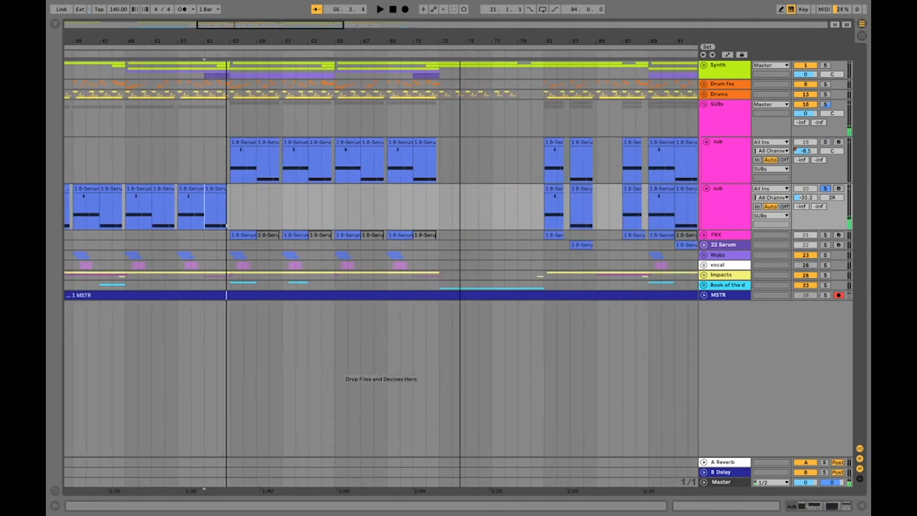
click(438, 215)
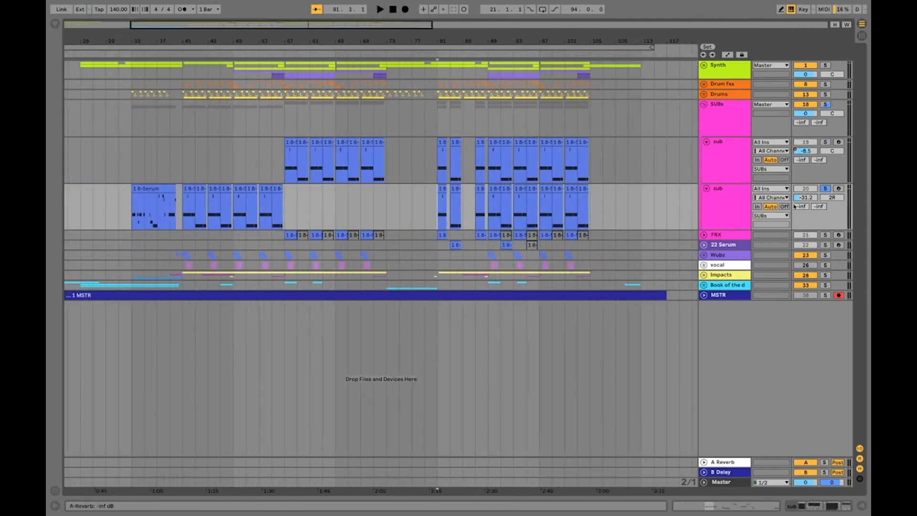
key(space)
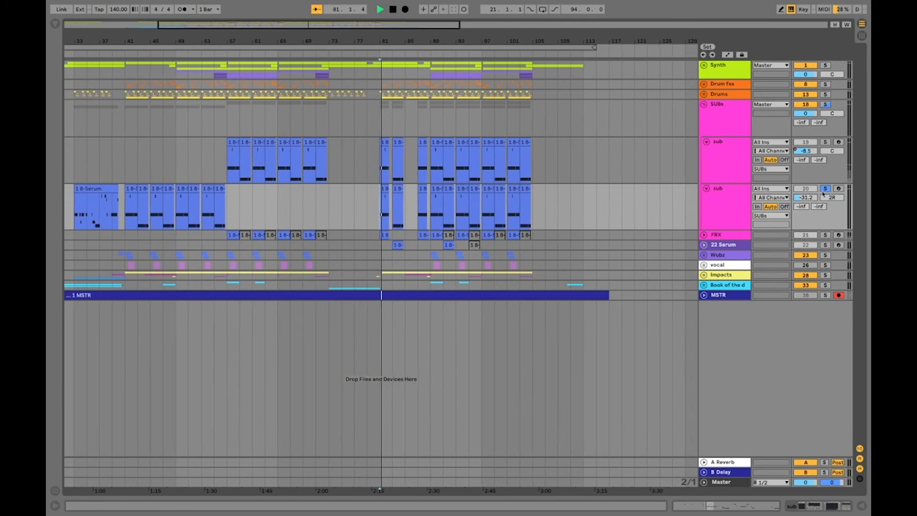
click(413, 215)
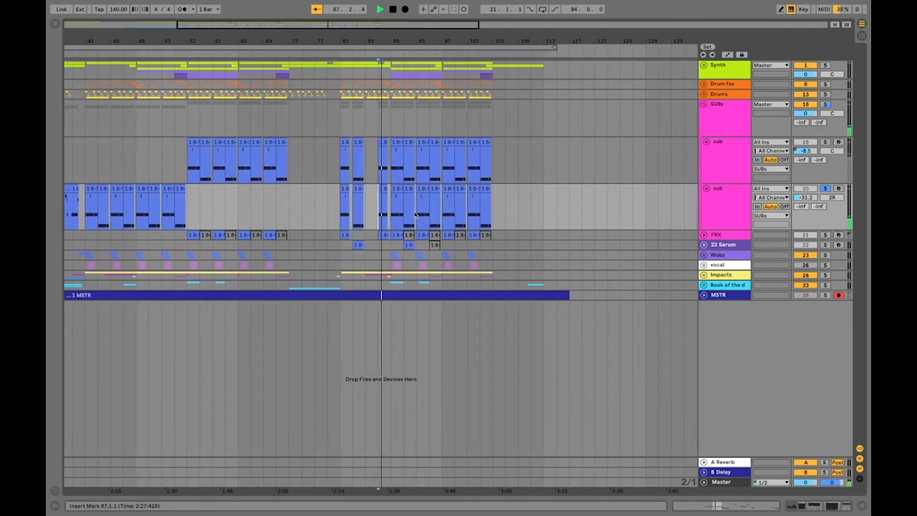
key(space)
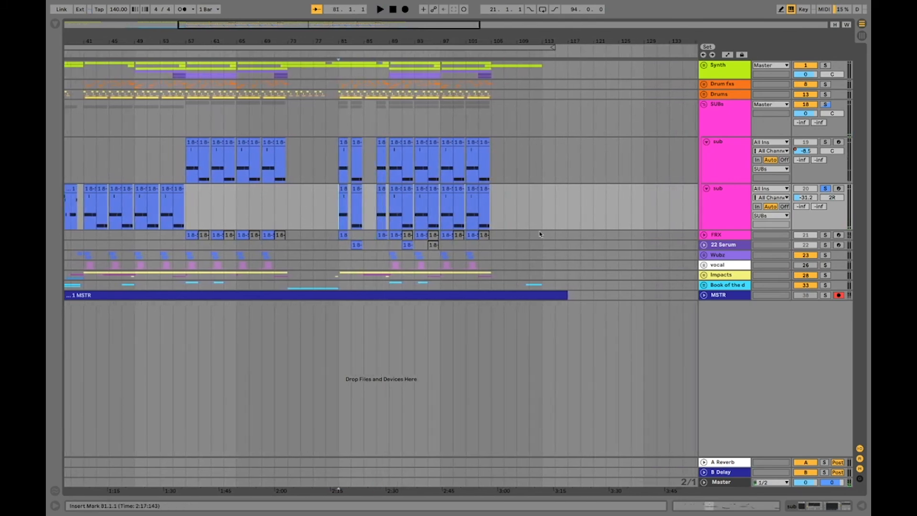
Deactivate the second sub track's clips between bars 79 and 111, and play the unsoloed mix from bar 81
drag(326, 205, 528, 206)
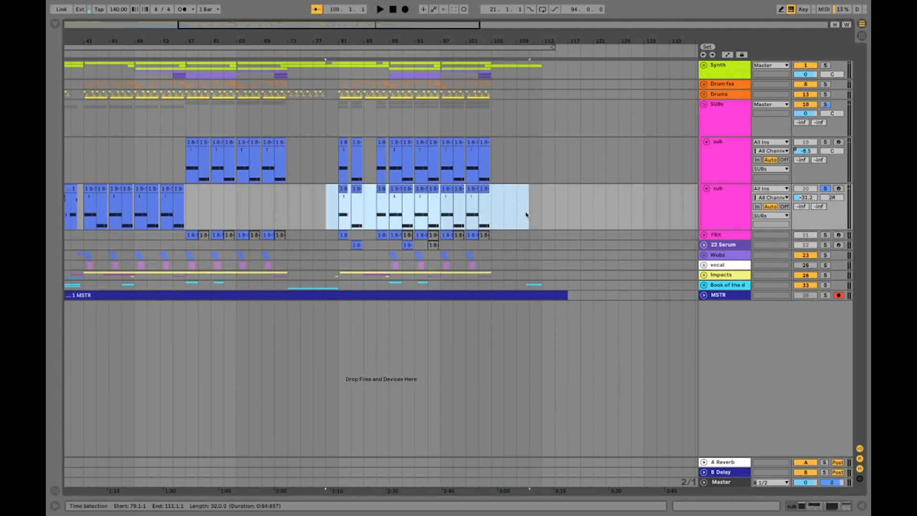
key(0)
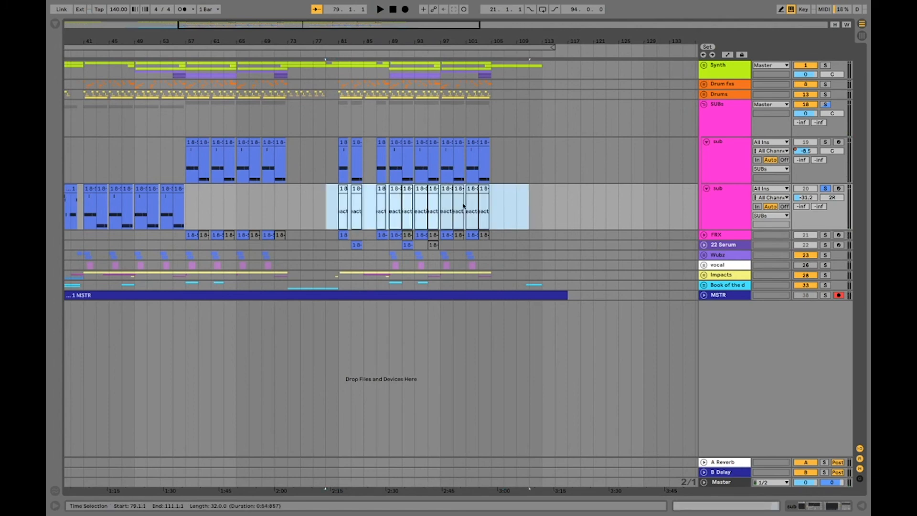
click(782, 148)
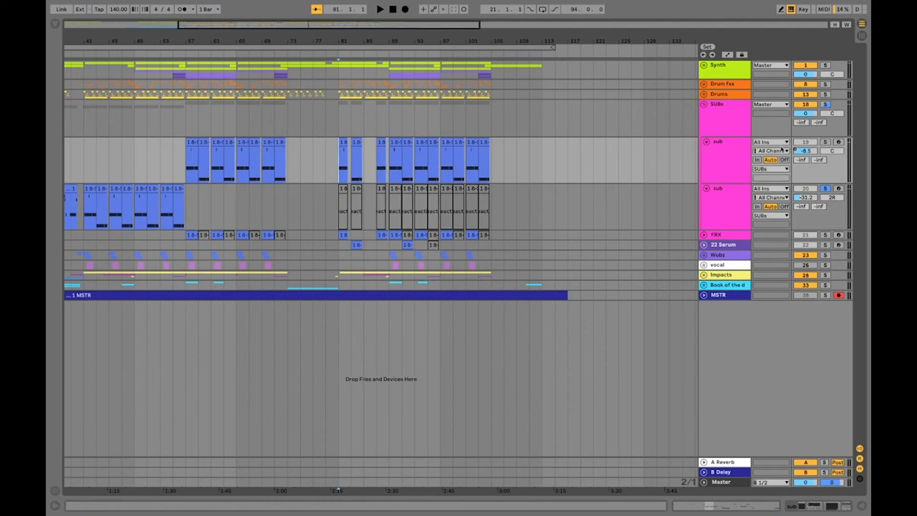
click(824, 143)
key(space)
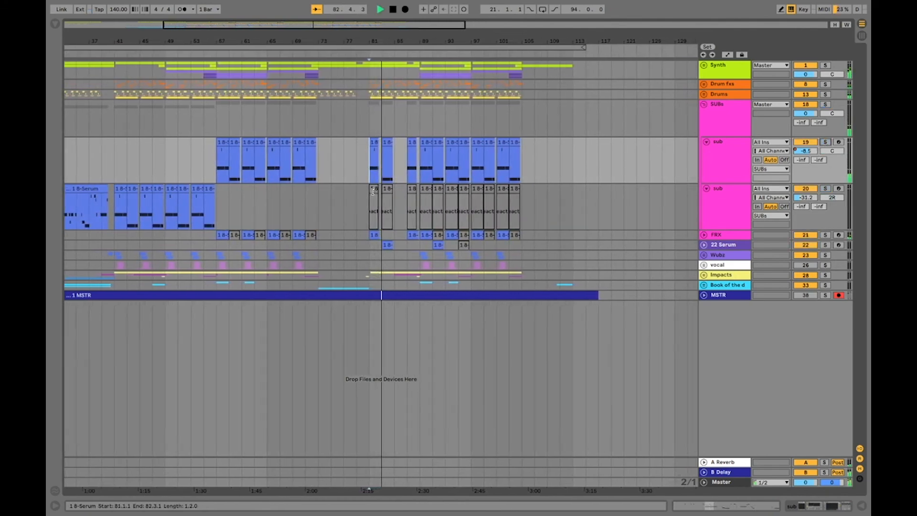
key(space)
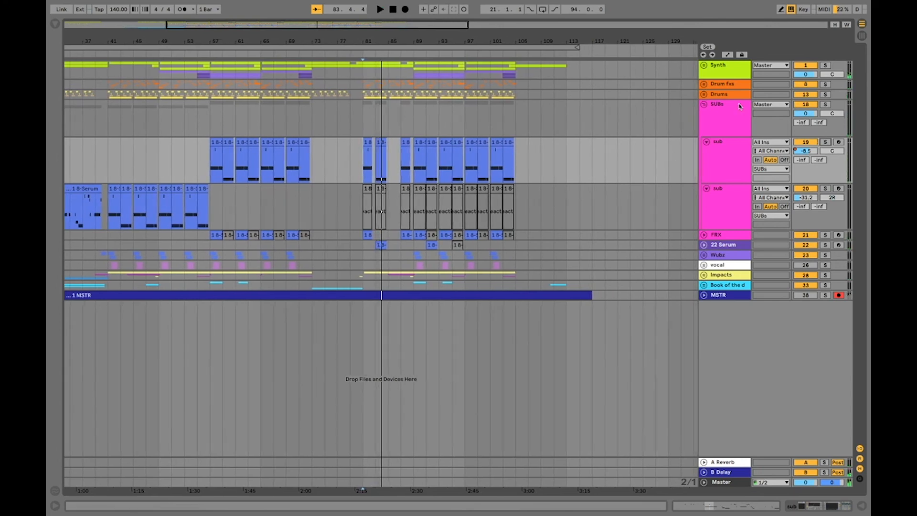
Unfold the FRX and 22 Serum tracks and play the 22 Serum clip at bar 83 in solo
click(705, 235)
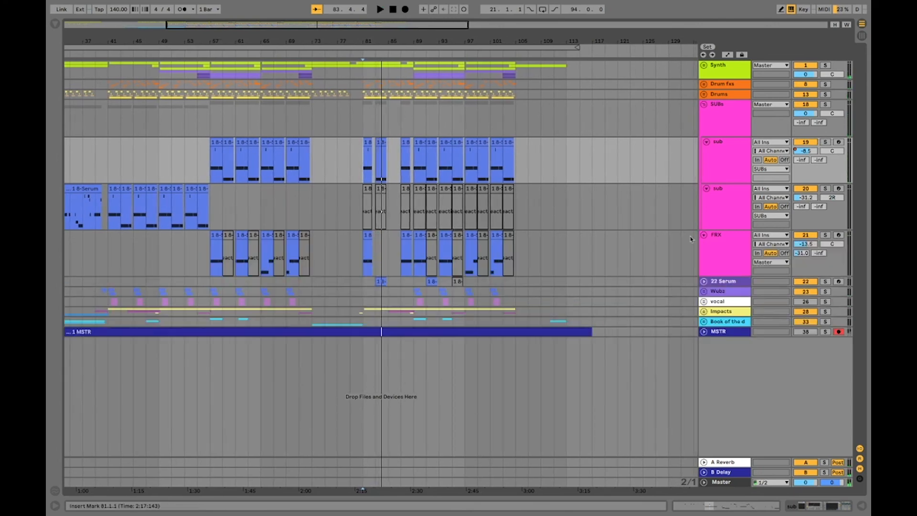
click(704, 281)
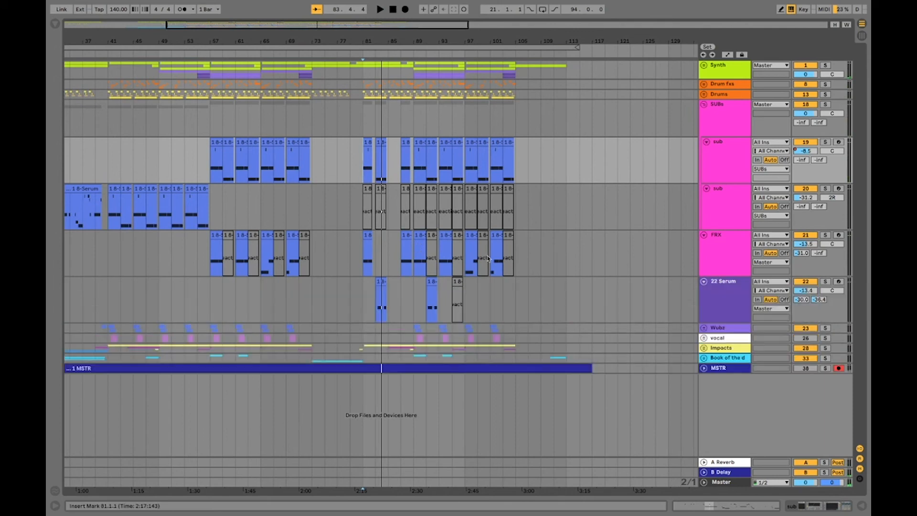
click(380, 287)
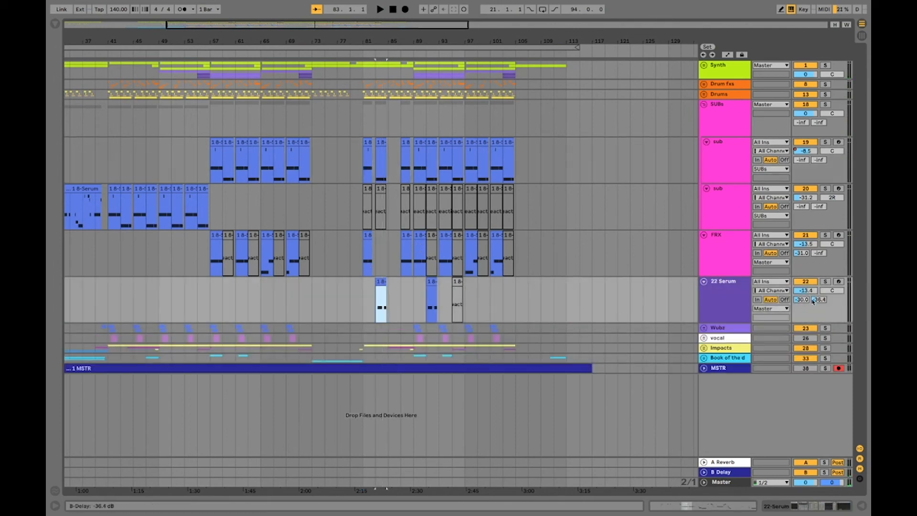
click(821, 282)
key(space)
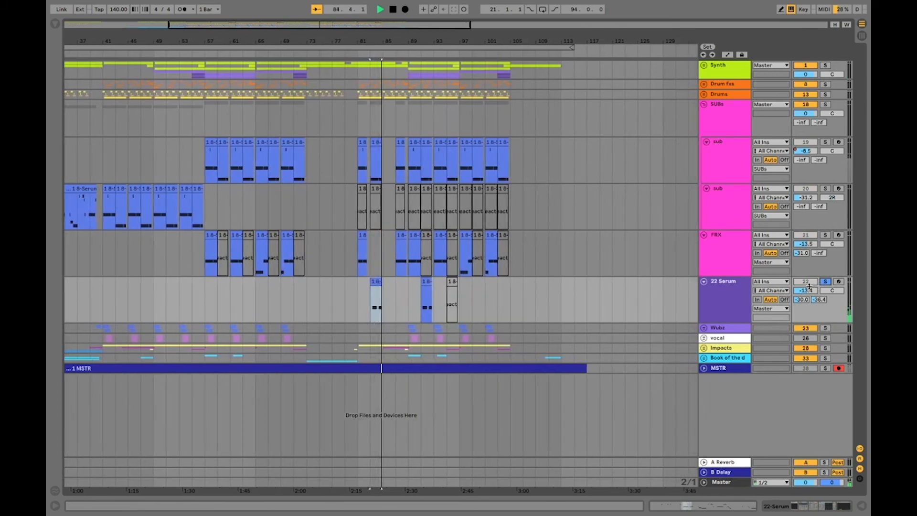
Play the Wubz group in solo from bar 89, and solo 22 Serum to compare it
click(826, 329)
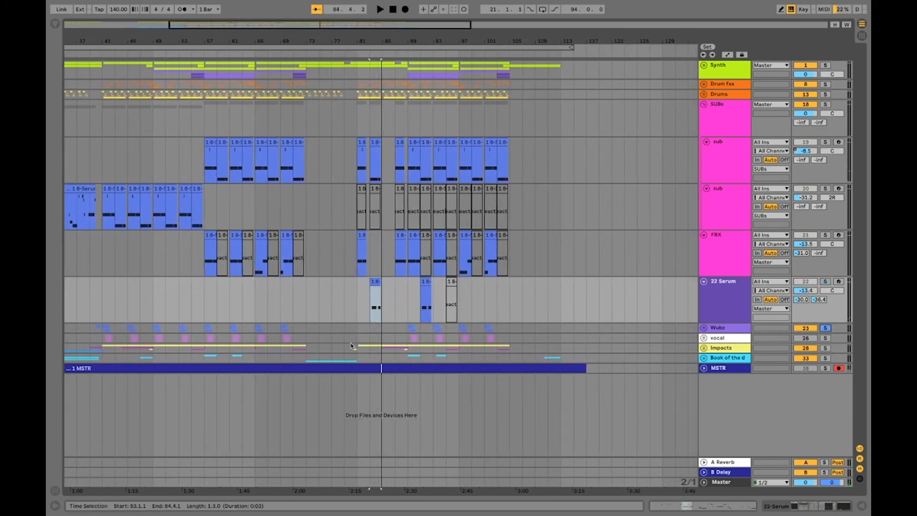
click(408, 329)
key(space)
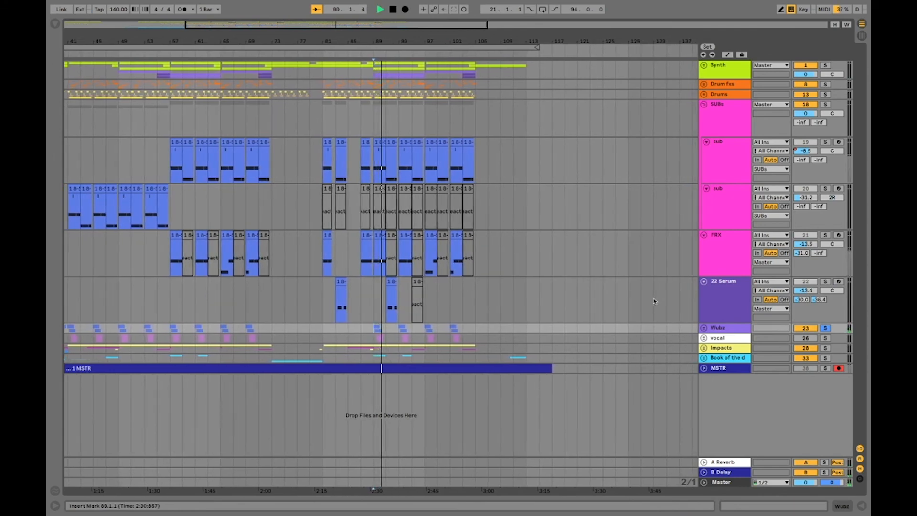
click(825, 281)
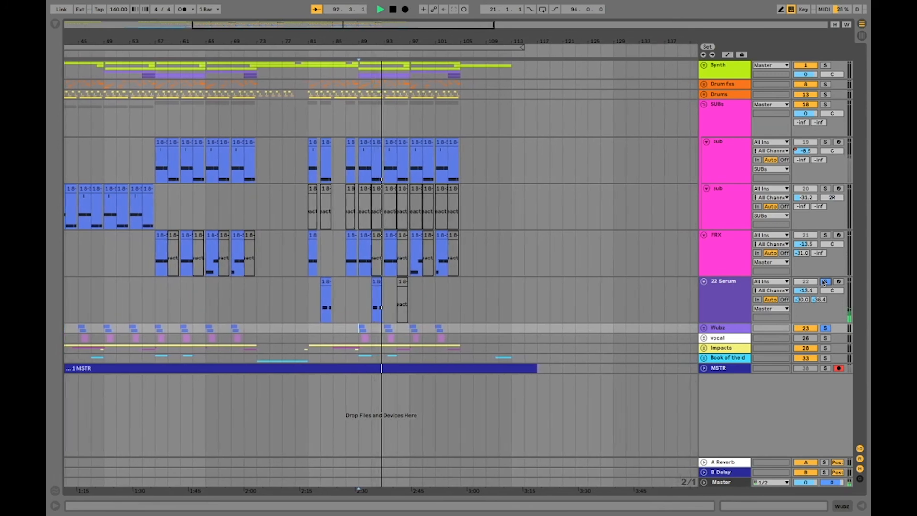
Move the 22 Serum track into the Wubz group, and fold the Wubz and SUBs groups
click(737, 311)
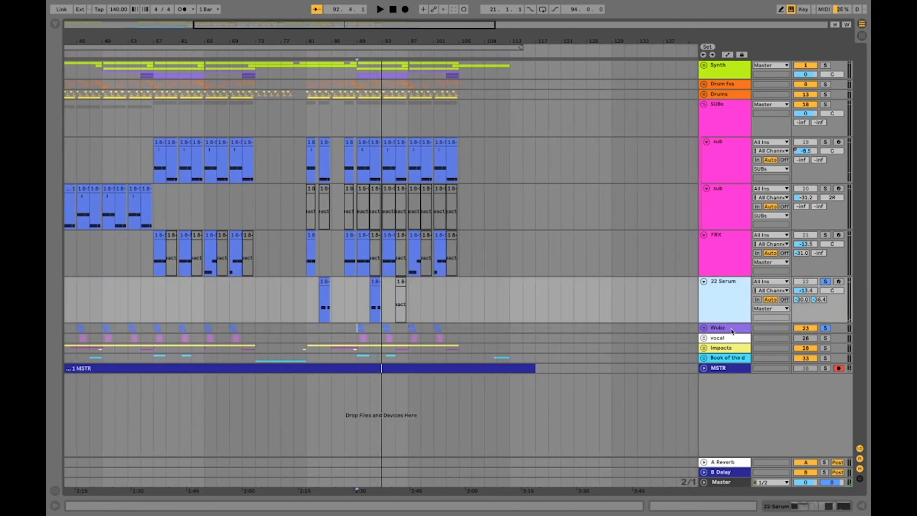
double_click(732, 330)
click(733, 318)
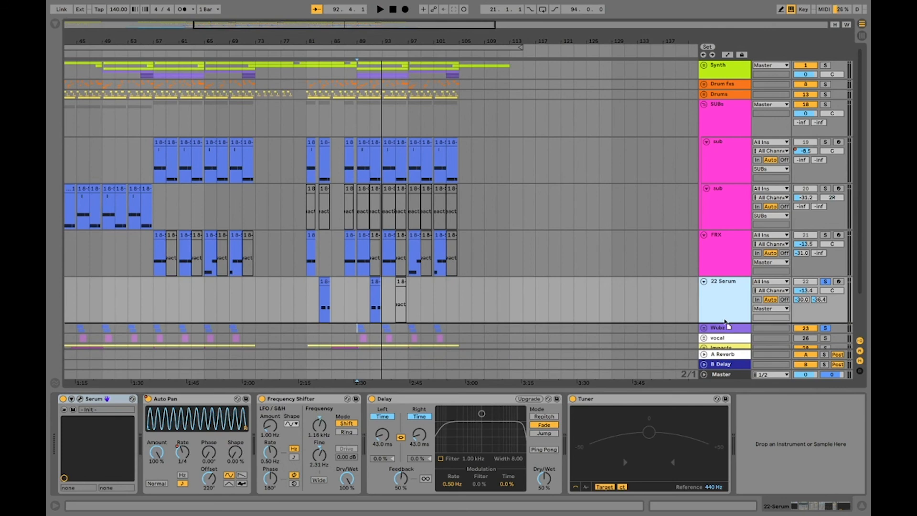
click(740, 330)
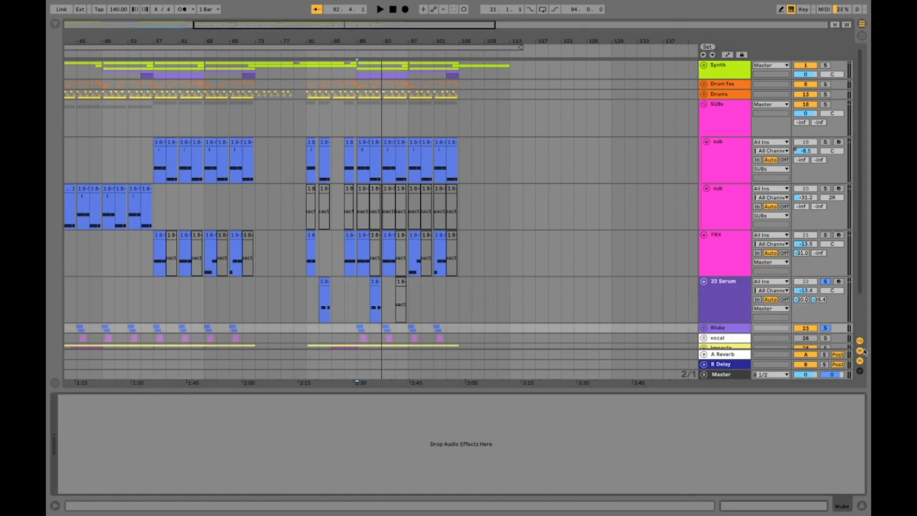
scroll(740, 331, down, 2)
click(705, 290)
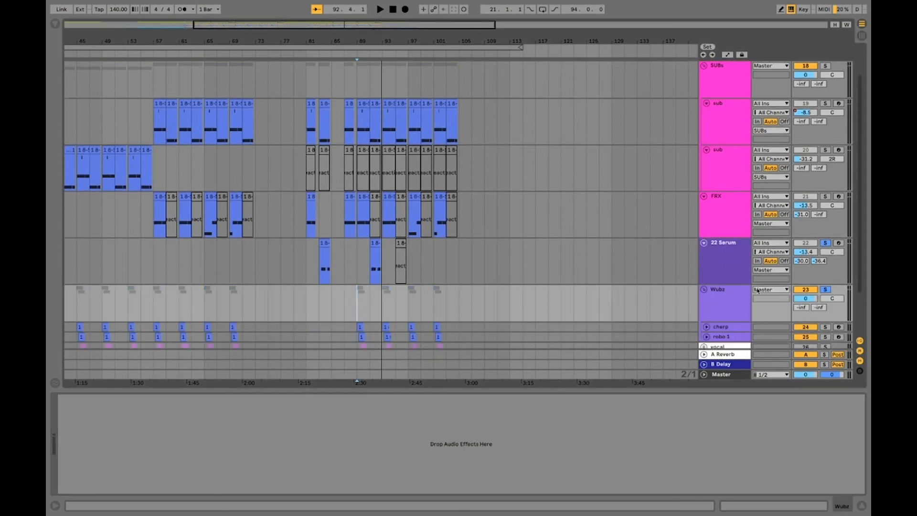
drag(725, 274, 722, 321)
click(706, 253)
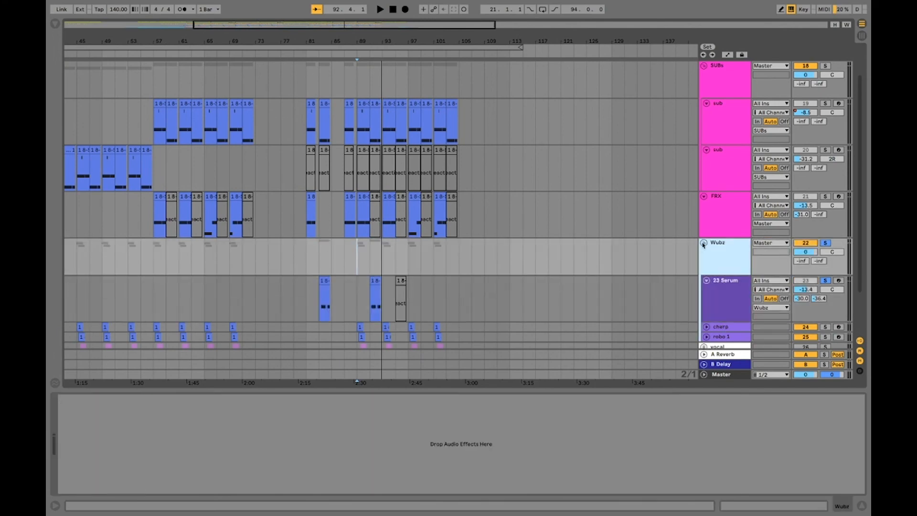
click(703, 243)
click(704, 104)
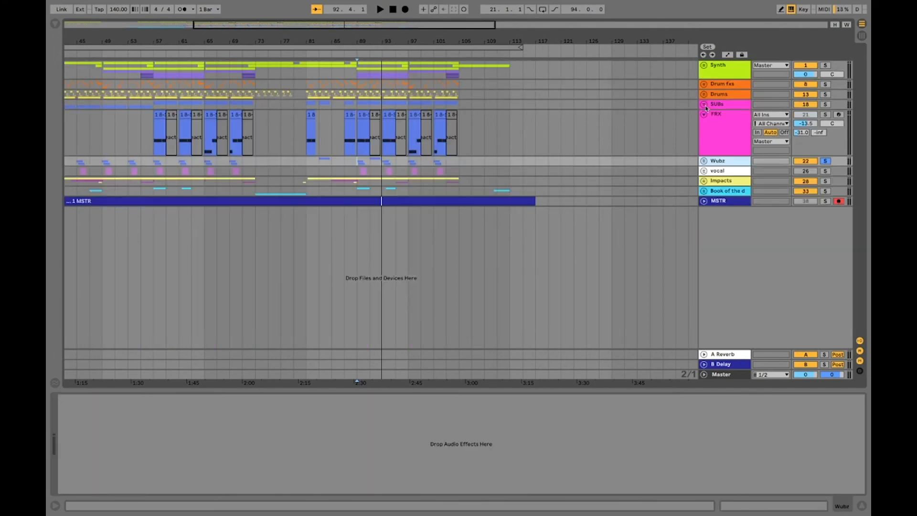
Rename the FRX track as SUB FX, and recolour the folded track a darker pink than the SUBs group
click(717, 125)
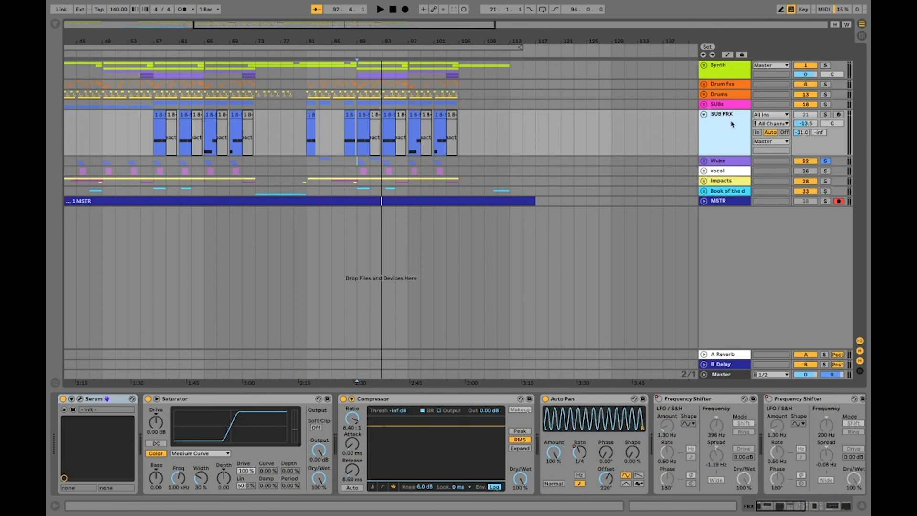
click(730, 105)
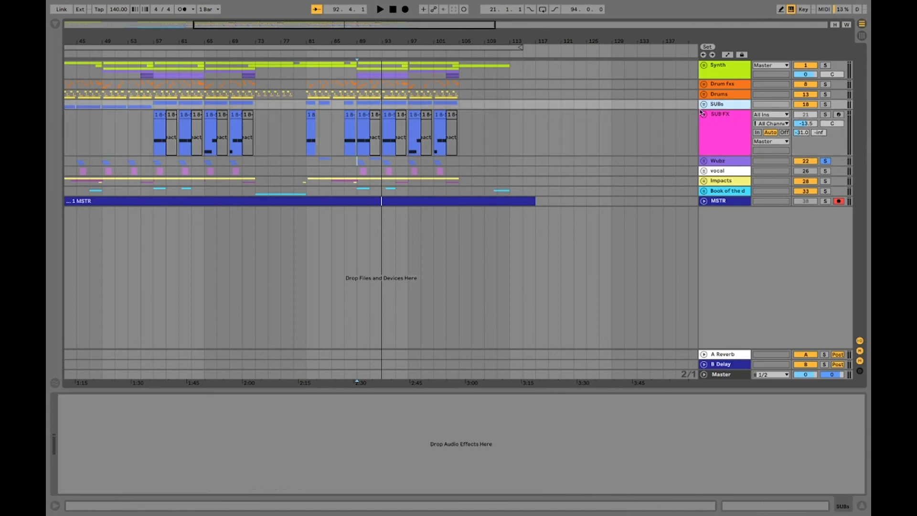
click(703, 114)
right_click(723, 115)
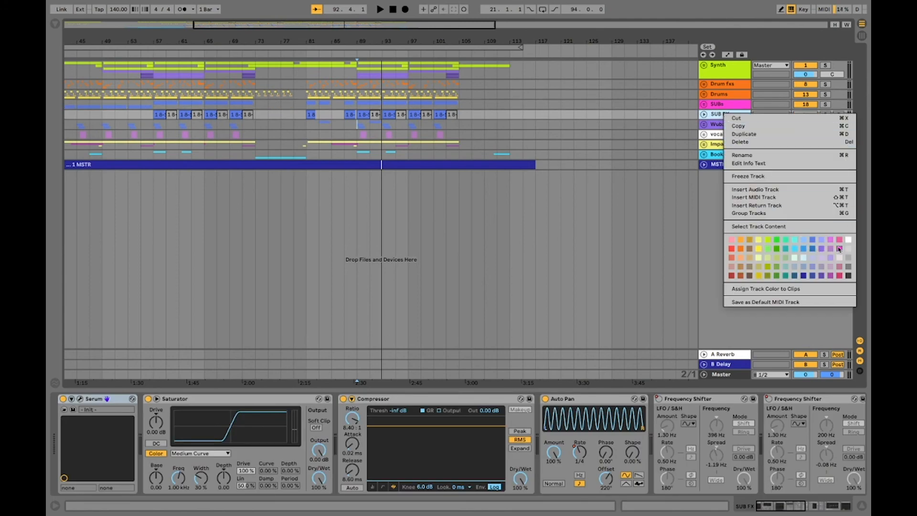
click(840, 246)
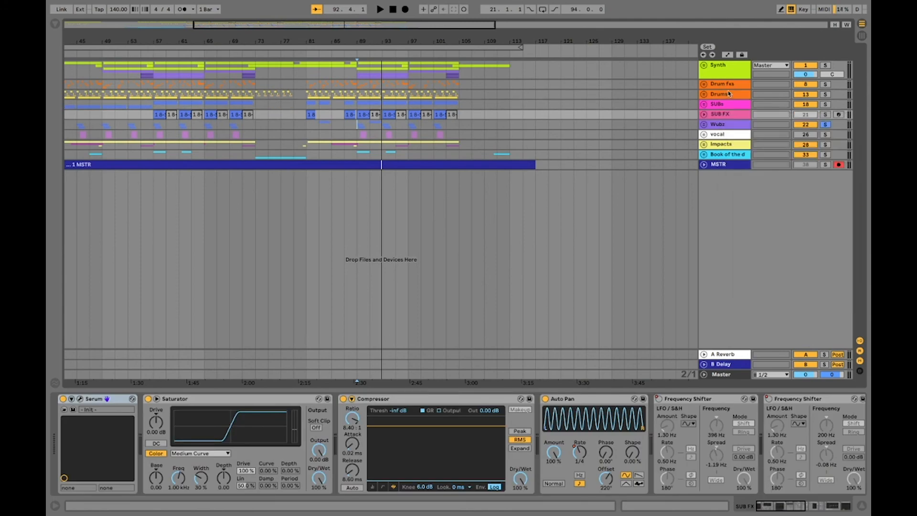
Recolour the Drum fxs group red to set it apart from the orange Drums group
right_click(731, 84)
click(740, 215)
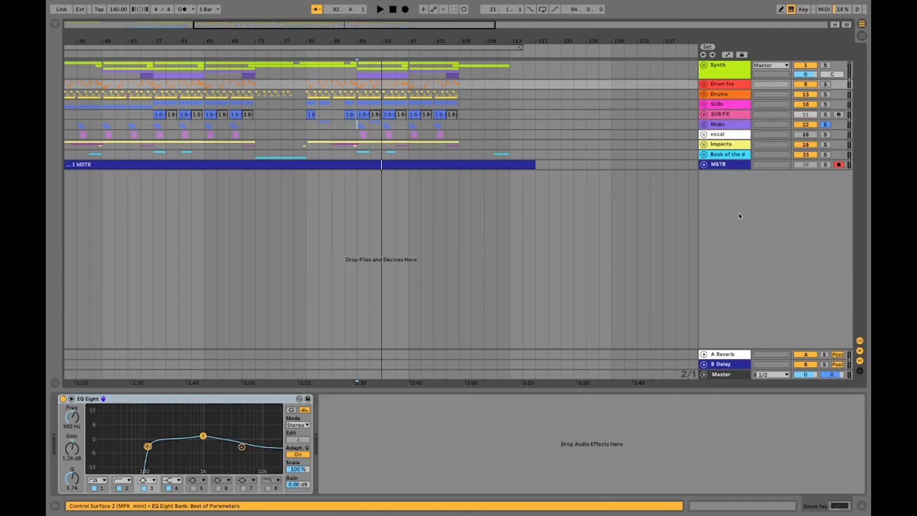
click(716, 95)
click(720, 105)
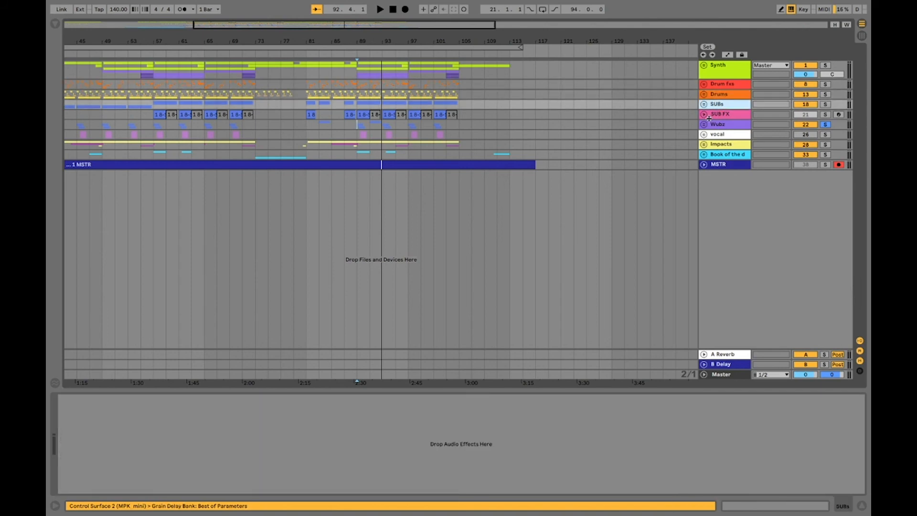
click(728, 123)
Unfold the vocal group and play its audio clip at bar 69 both in solo and within the mix
click(726, 136)
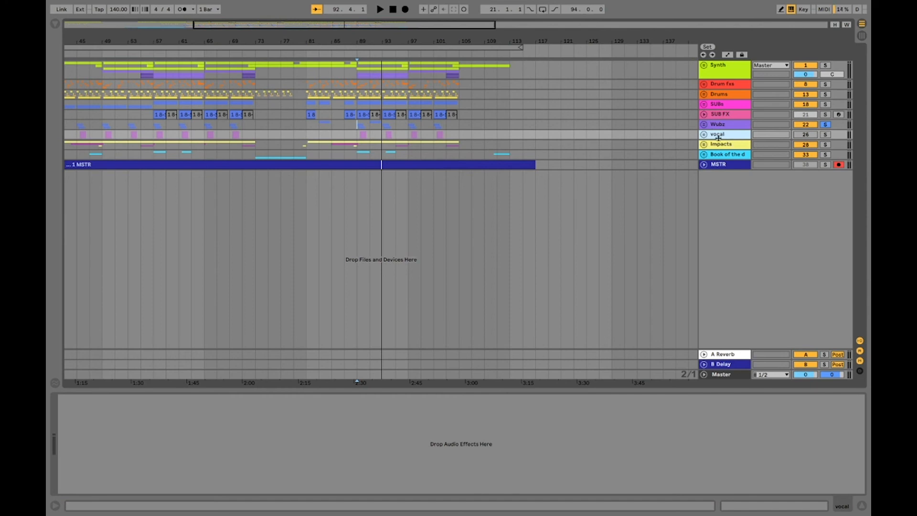
click(826, 135)
click(826, 136)
click(704, 134)
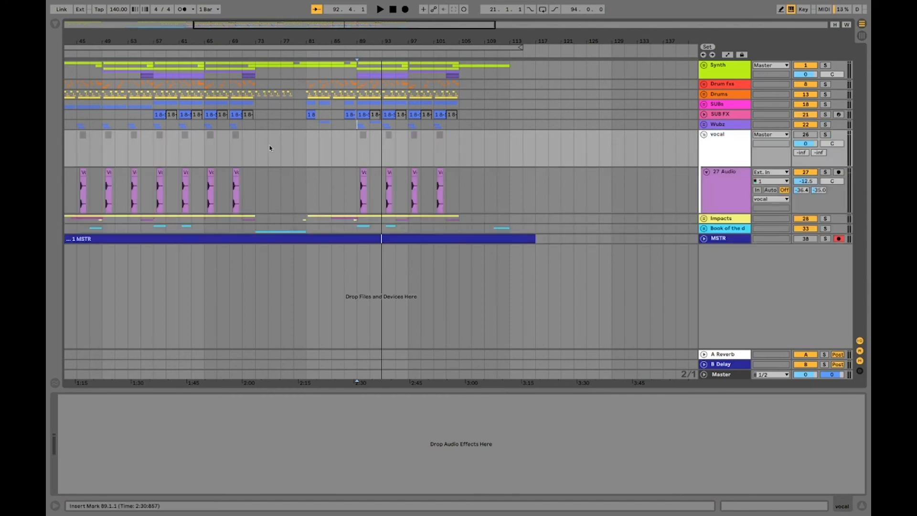
click(237, 188)
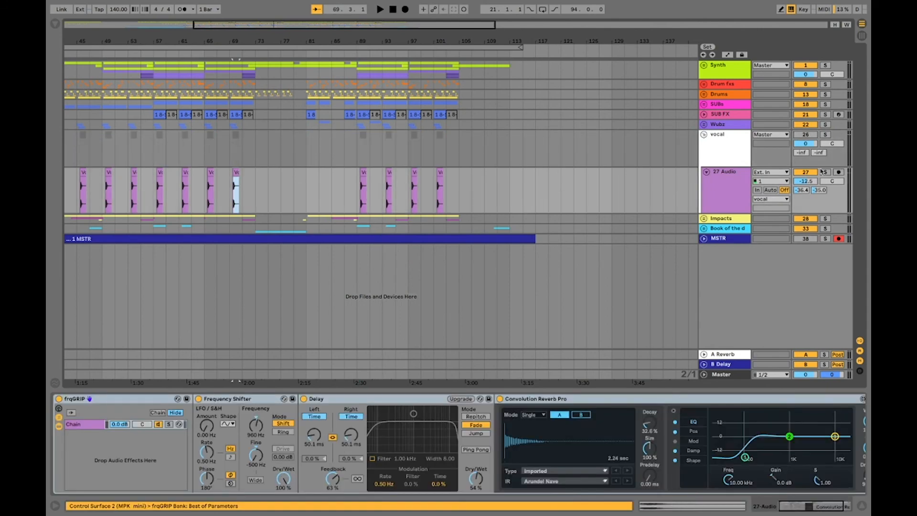
key(space)
click(826, 134)
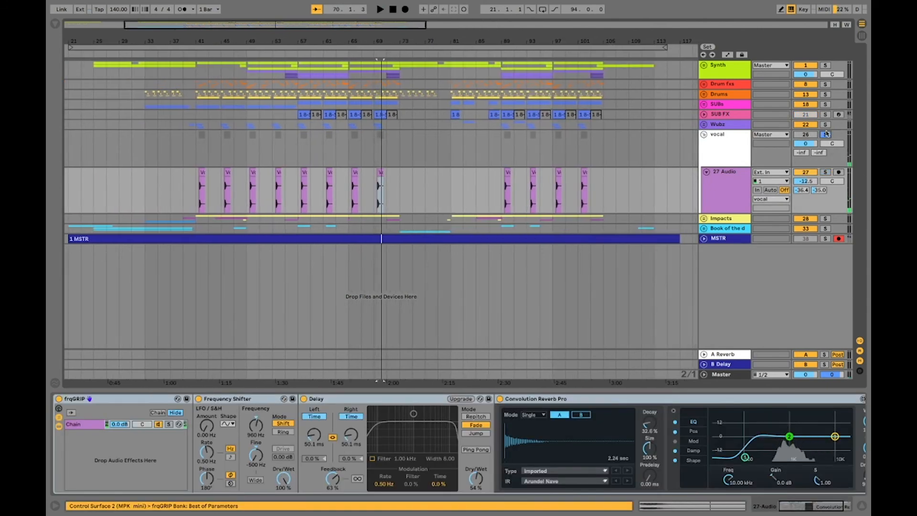
click(826, 134)
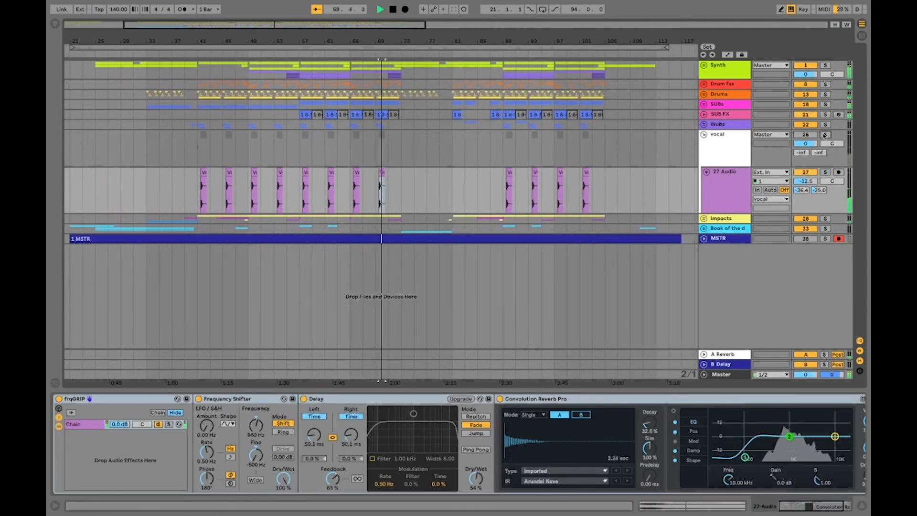
key(space)
Delete the vocal group together with its audio track
drag(380, 41, 451, 32)
click(721, 154)
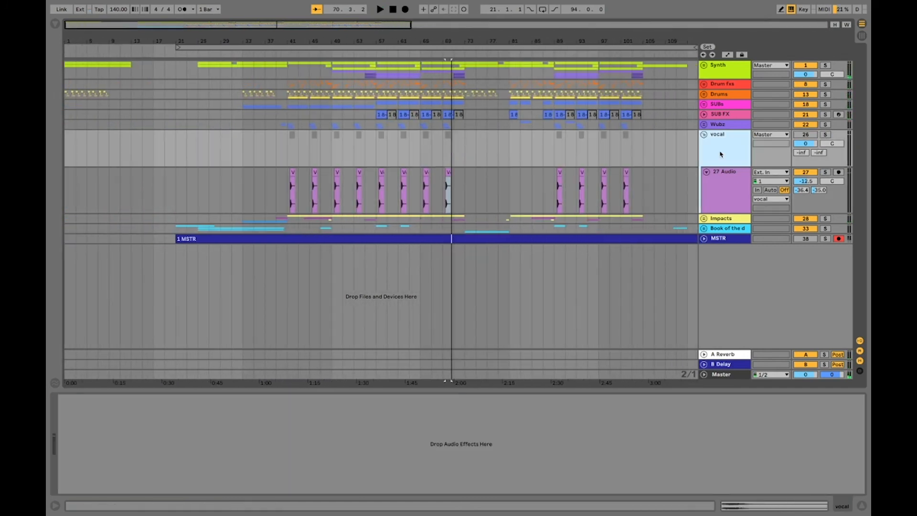
key(Delete)
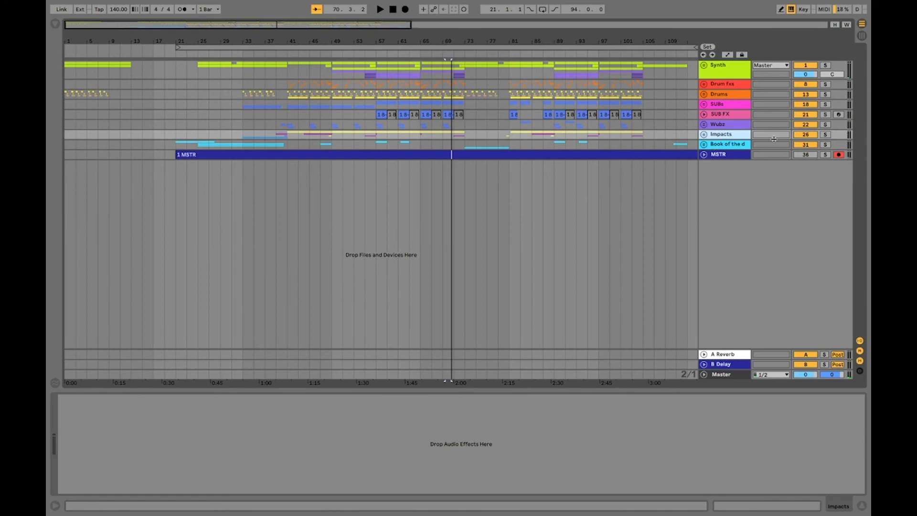
Play the Impacts group in solo from bar 69 and the Book of the dead group in solo from bar 89
key(space)
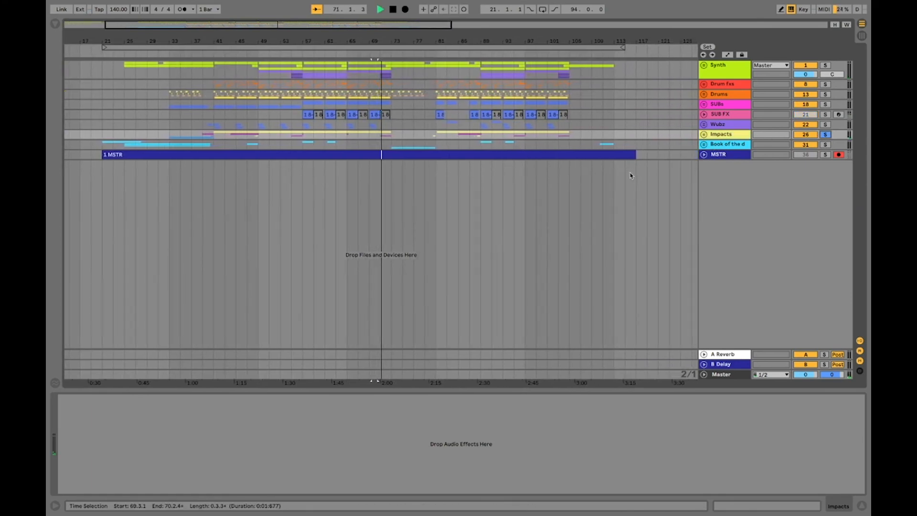
key(space)
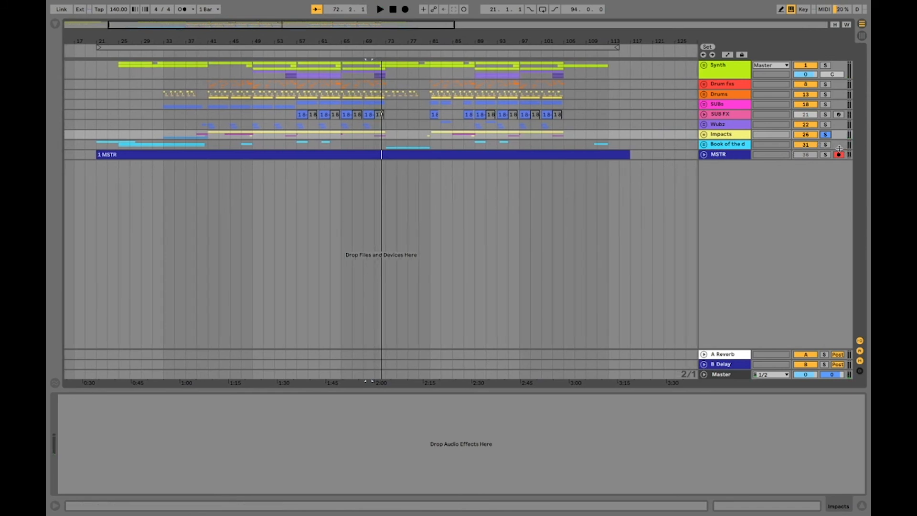
click(825, 144)
click(382, 146)
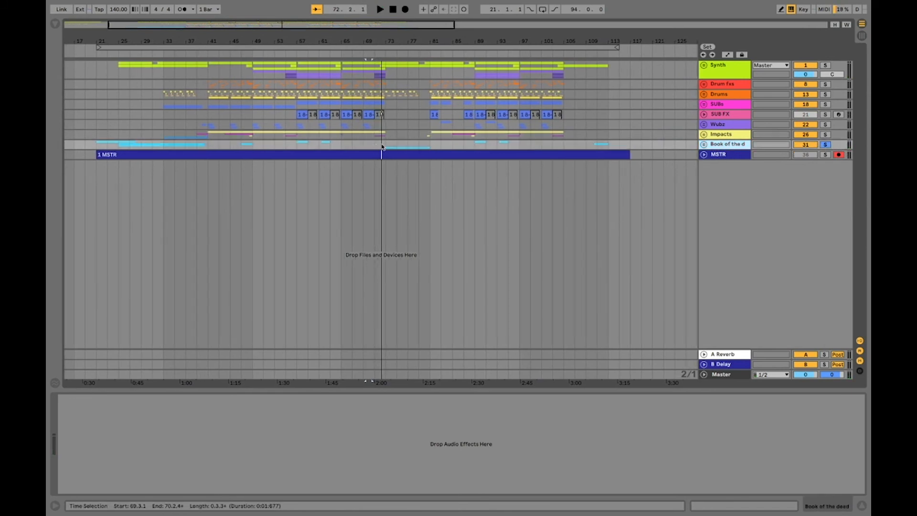
click(473, 145)
key(space)
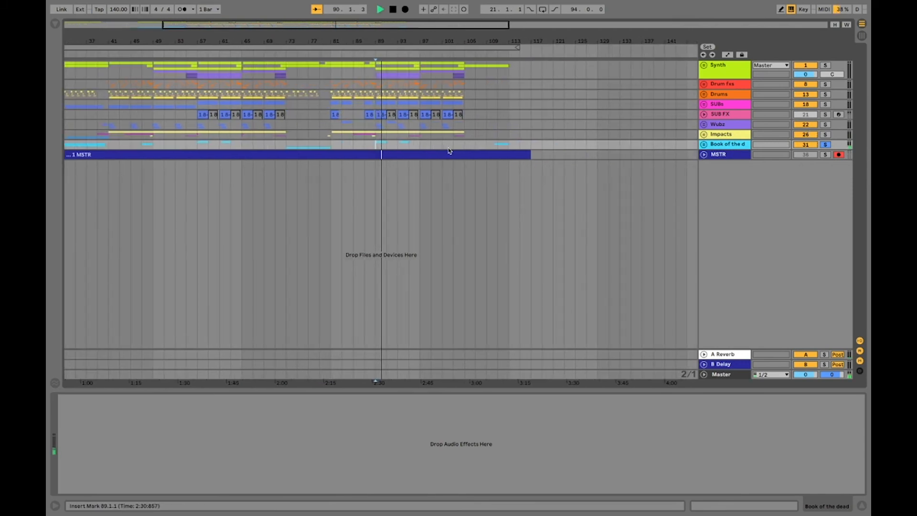
key(space)
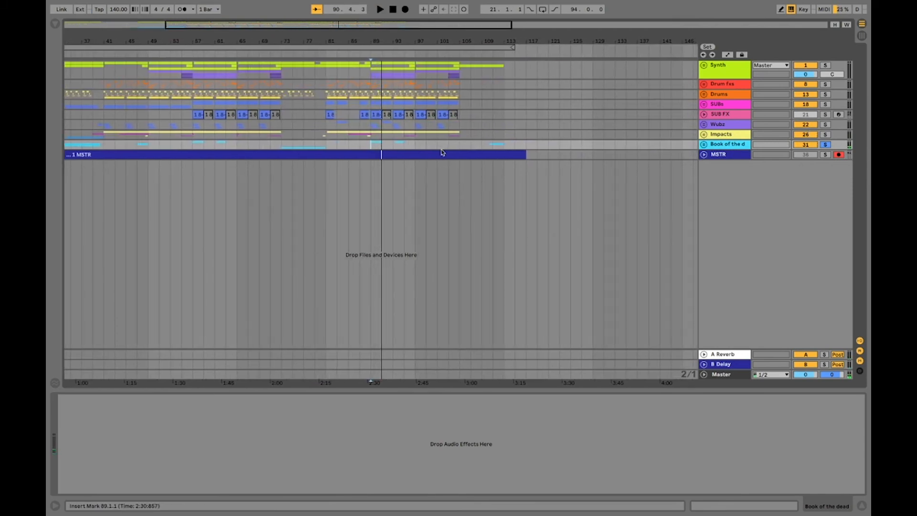
Listen to the soloed Book of the dead group again at bars 89, 57 and 33, and unsolo it
click(341, 146)
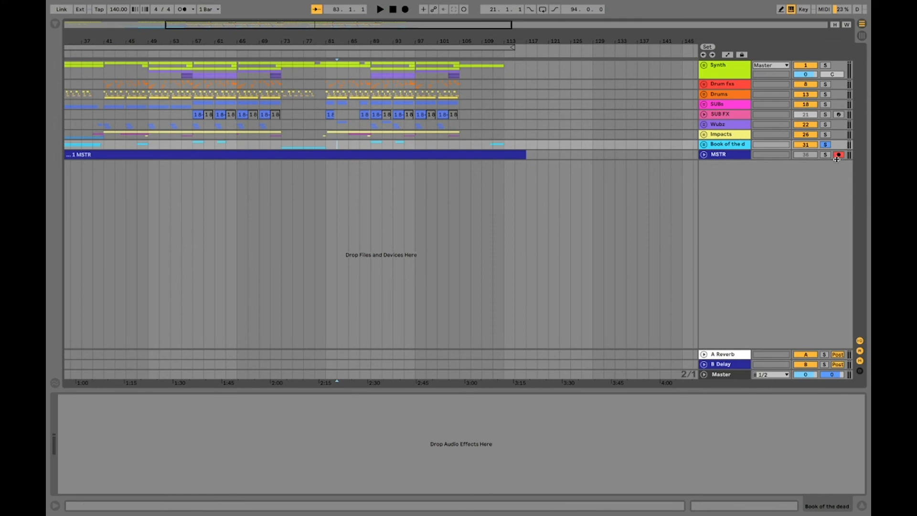
click(377, 147)
key(space)
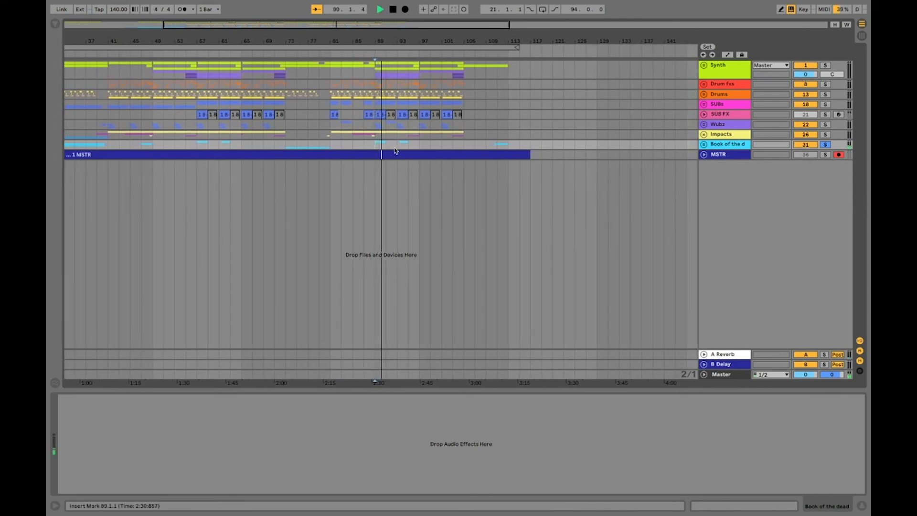
key(space)
scroll(196, 149, left, 8)
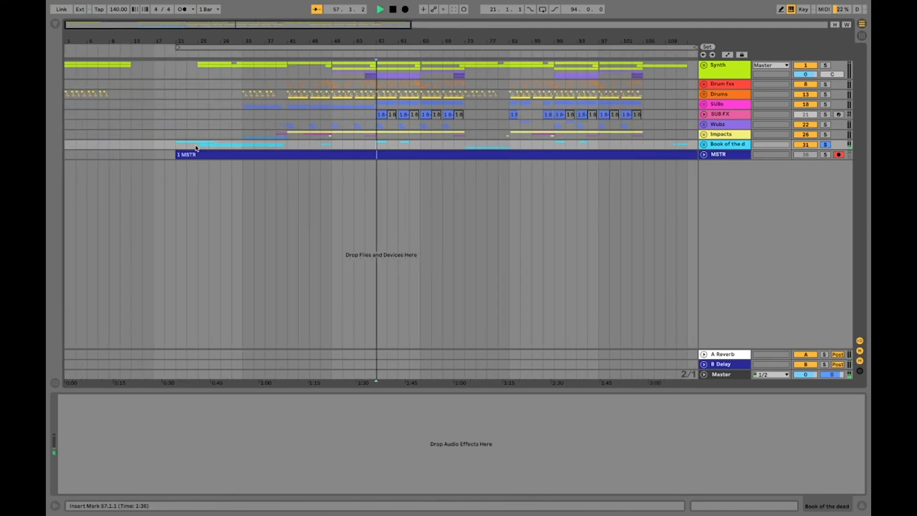
click(243, 147)
key(space)
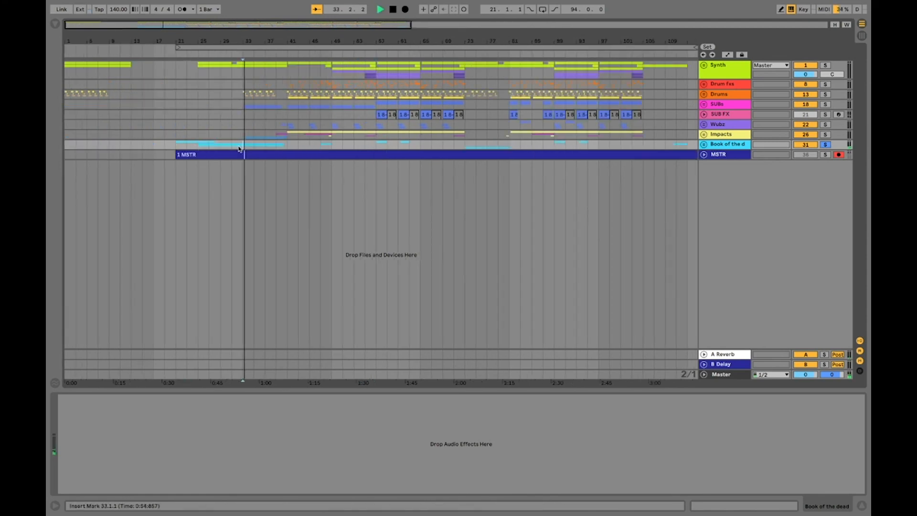
key(space)
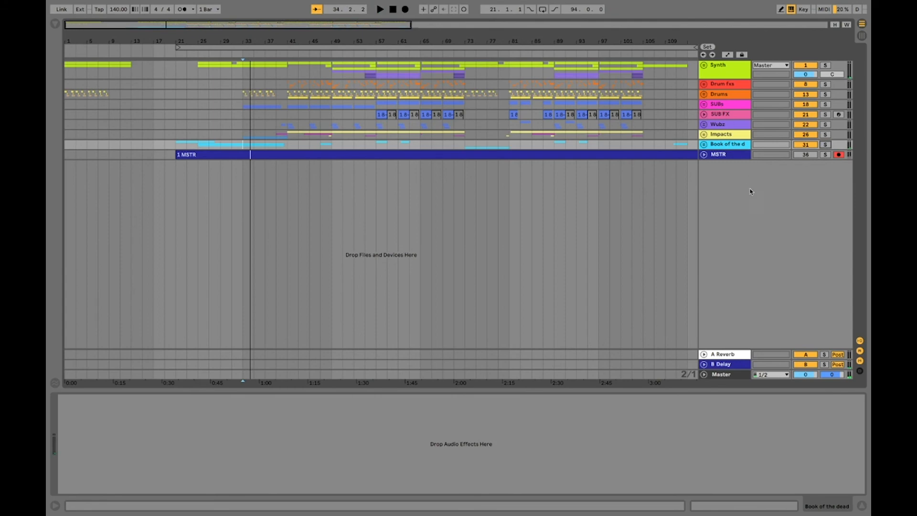
Inspect the MSTR track's waveform, fold the track again and recolour it dark grey
click(703, 155)
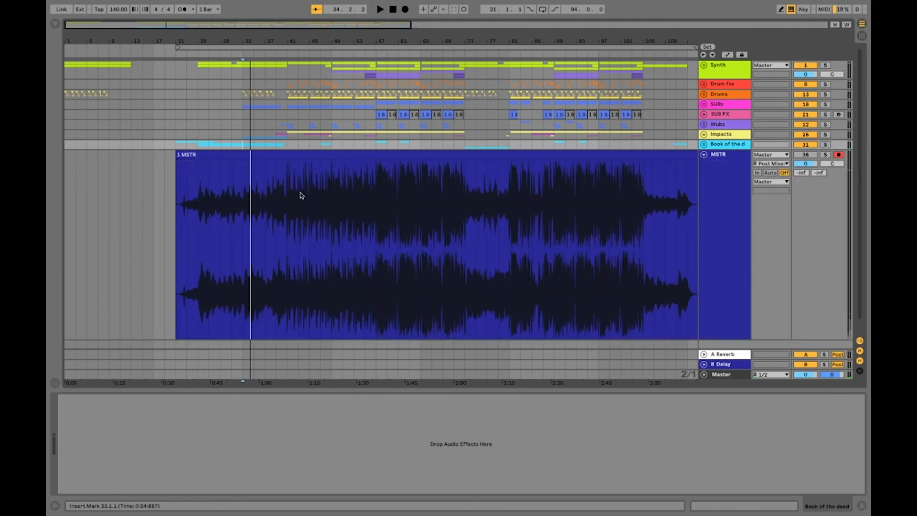
click(704, 155)
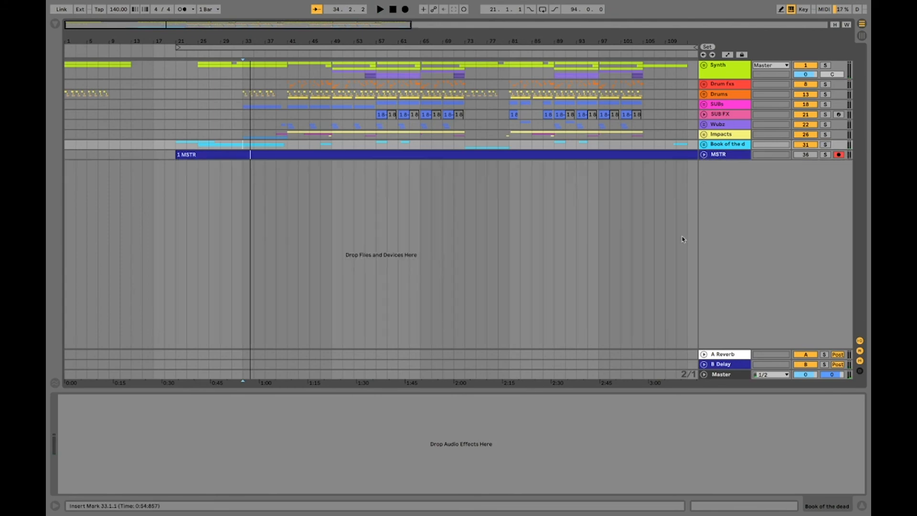
right_click(717, 154)
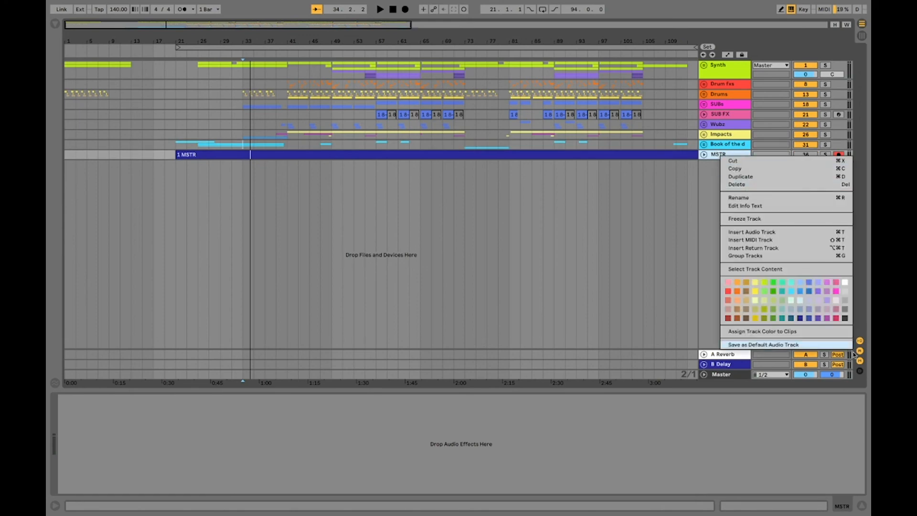
click(845, 318)
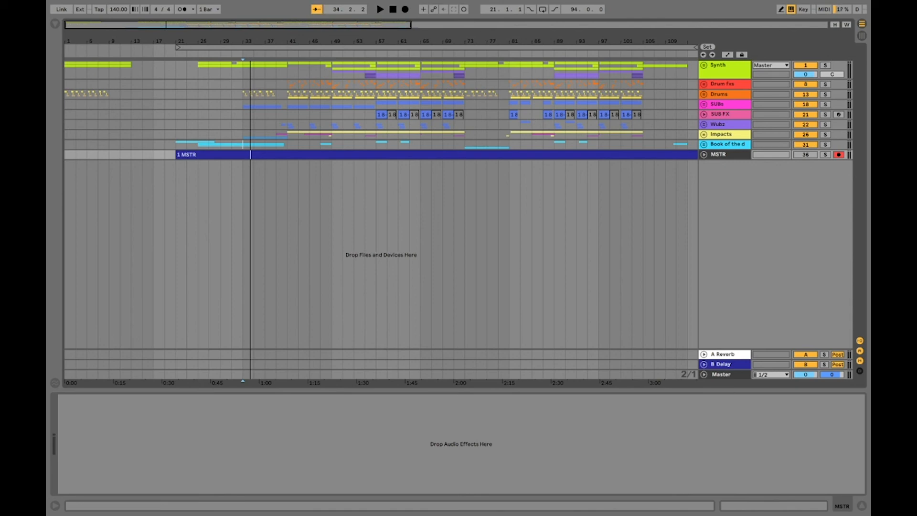
Show the browser and search the plug-ins for "fab"
click(54, 24)
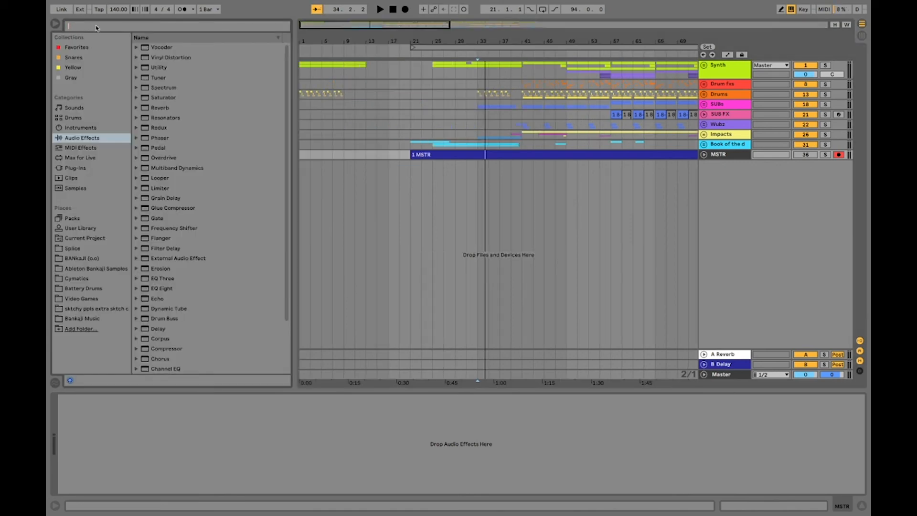
text(fab)
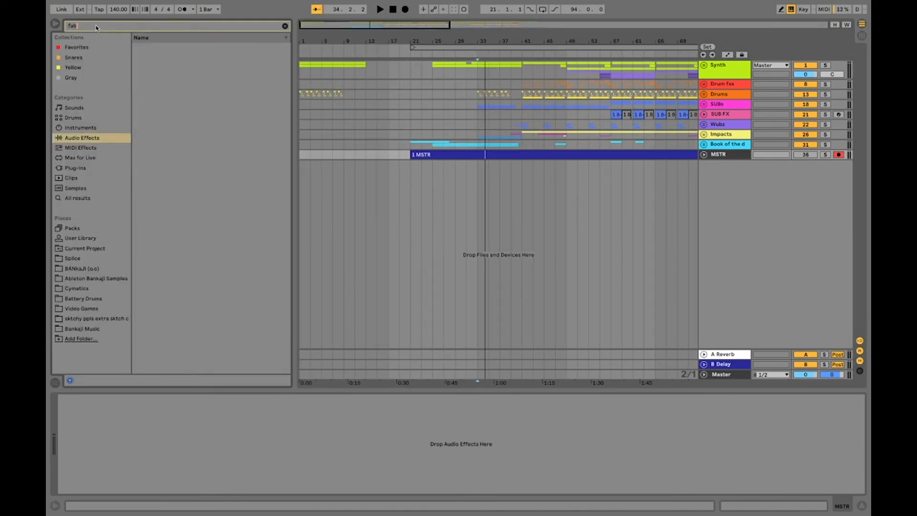
click(78, 198)
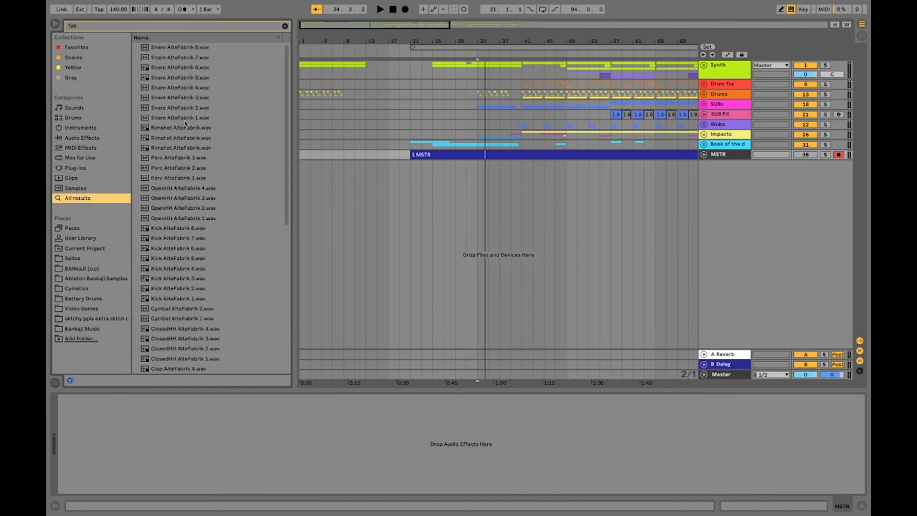
click(80, 179)
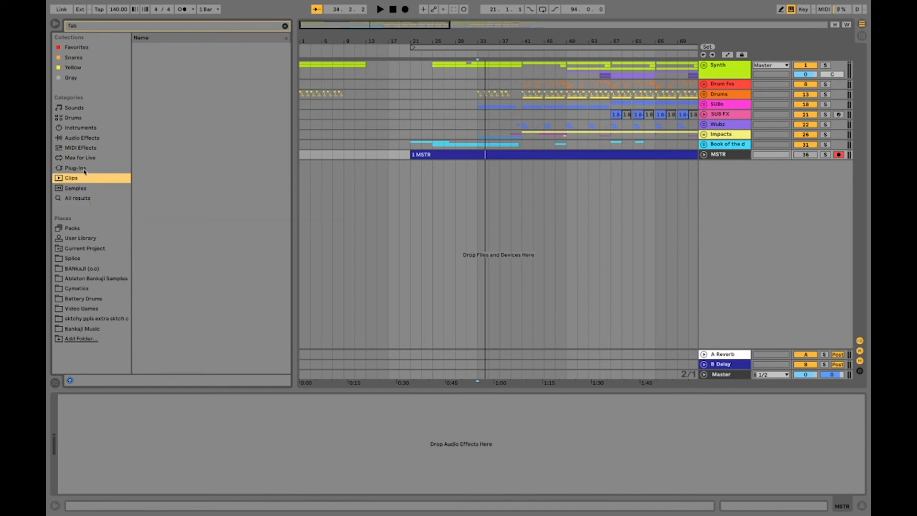
click(86, 169)
click(82, 201)
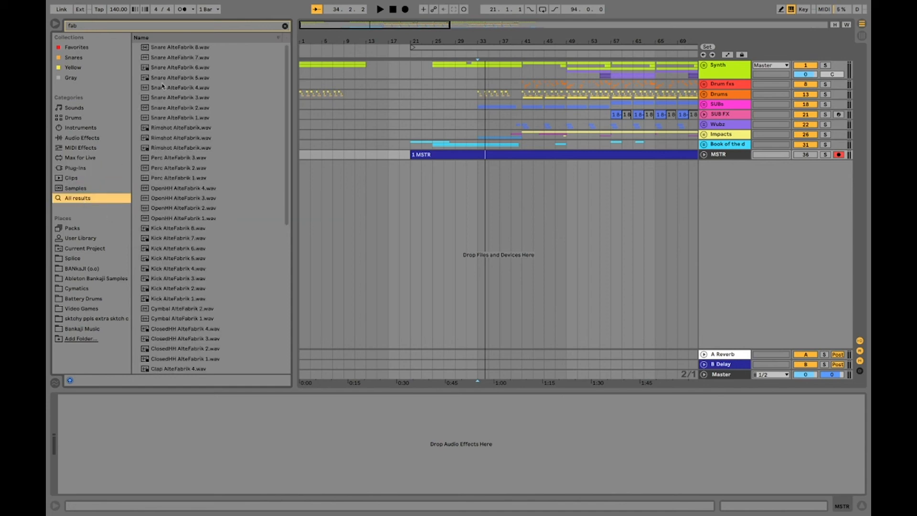
click(77, 168)
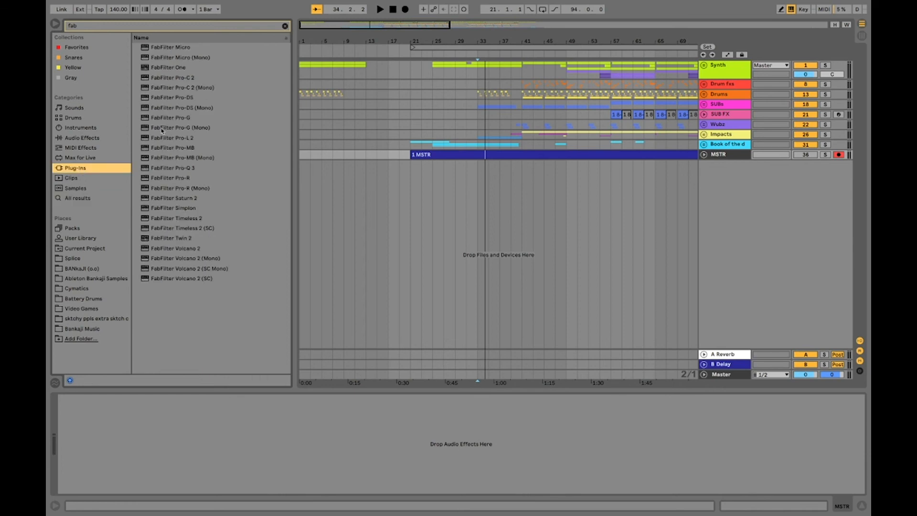
Add FabFilter Pro-Q 3 to the Synth group and place its window over the arrangement
click(173, 168)
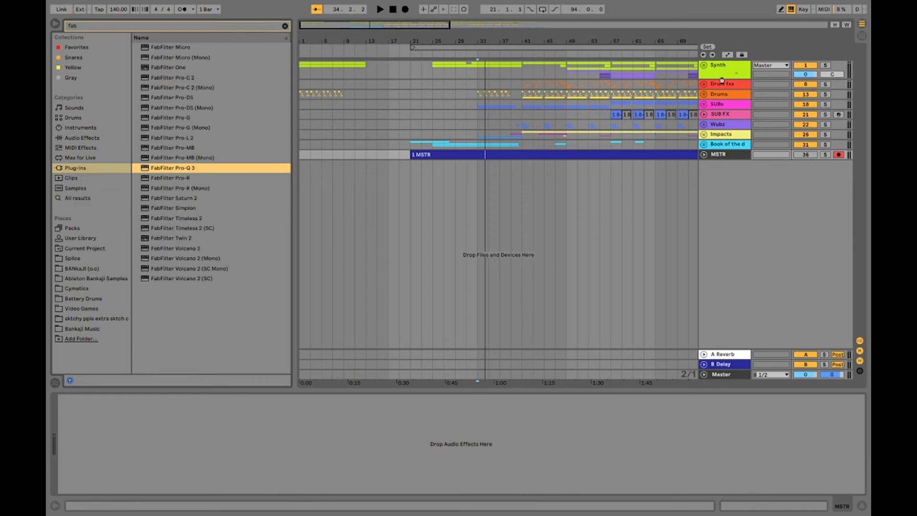
drag(722, 80, 722, 74)
drag(589, 205, 492, 136)
Play the soloed Synth group from bars 25 and 89, examining its spectrum in Pro-Q 3 with the analyzer options open
click(435, 72)
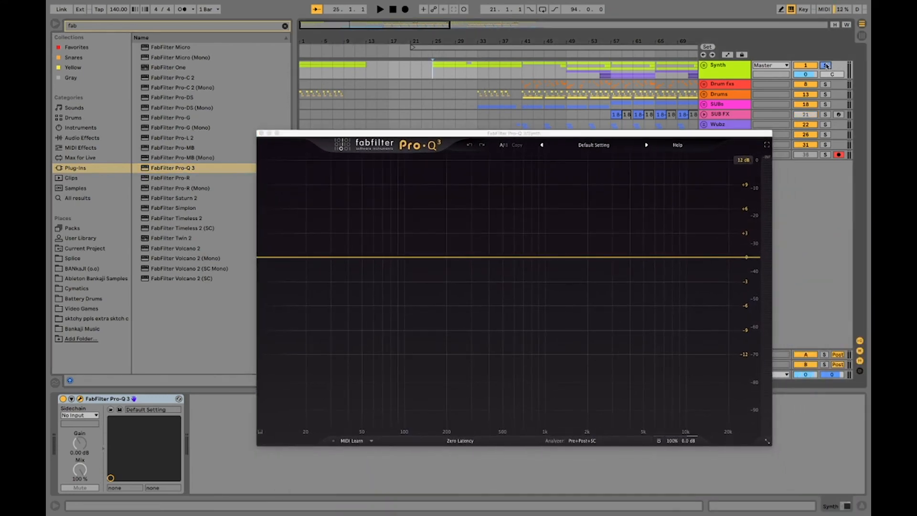
key(space)
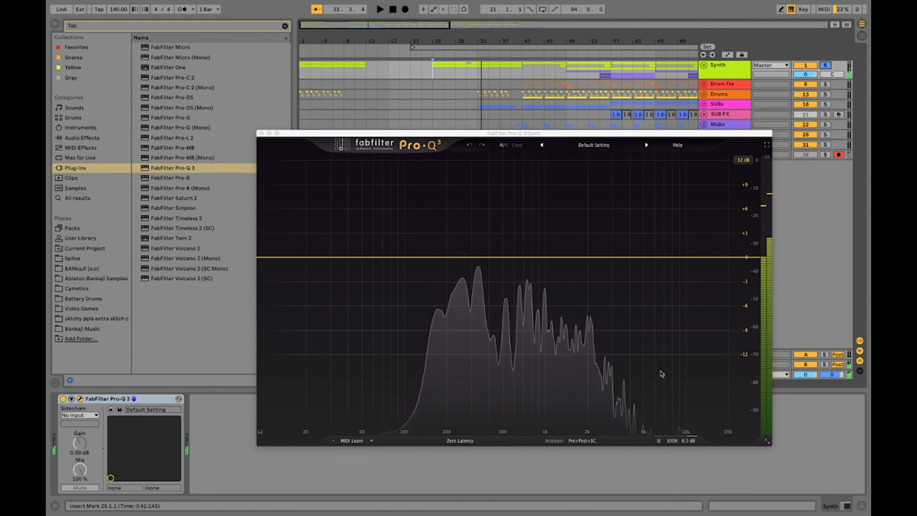
click(583, 441)
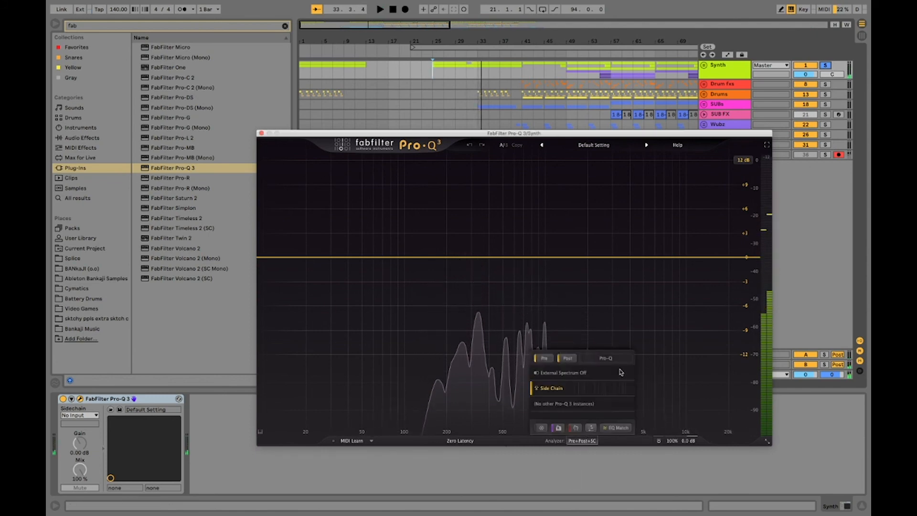
click(613, 71)
key(space)
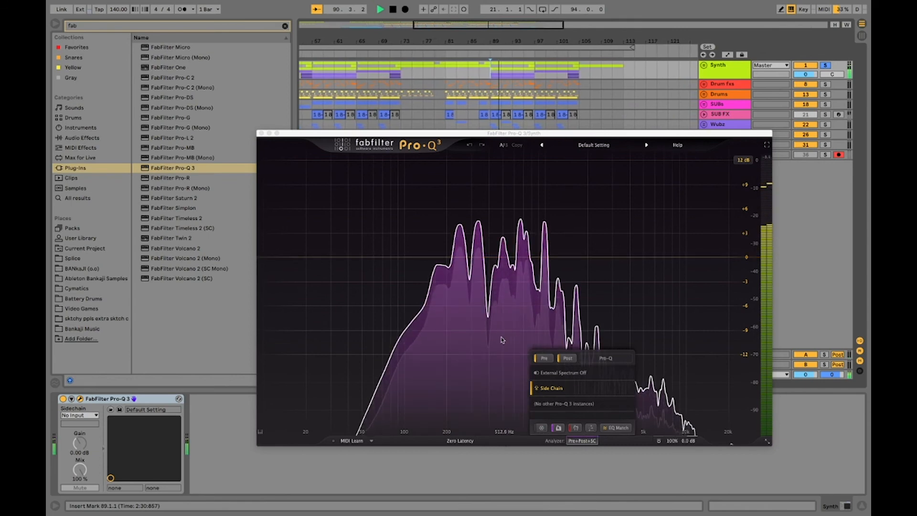
key(space)
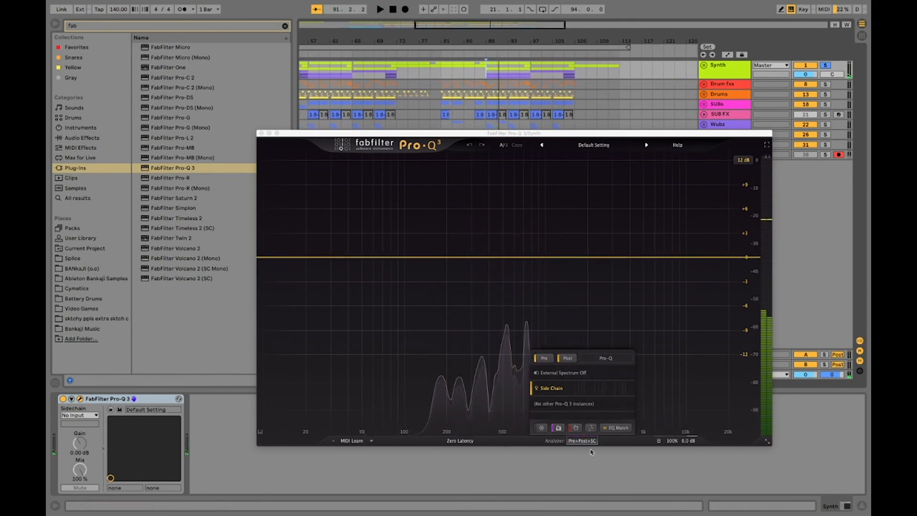
Name the Synth group's Pro-Q 3 instance Synth, undo the stray EQ band and close the plug-in window
click(597, 360)
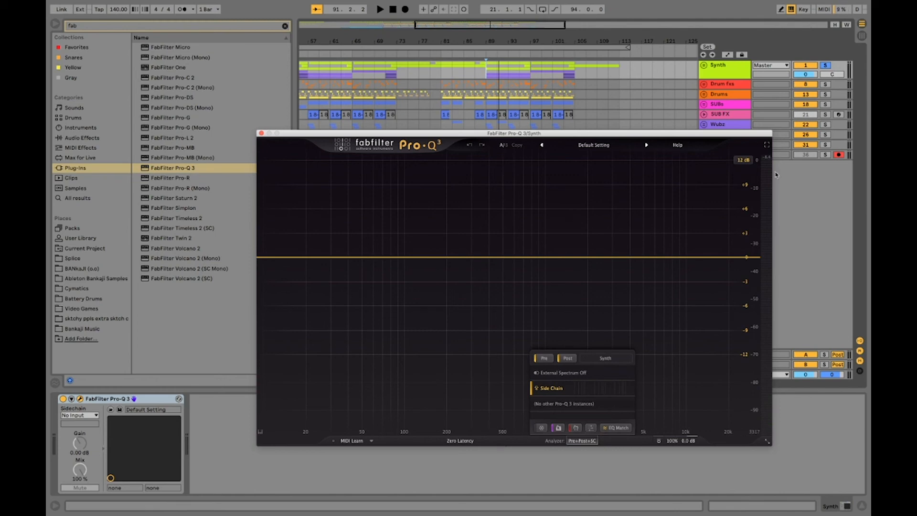
click(666, 356)
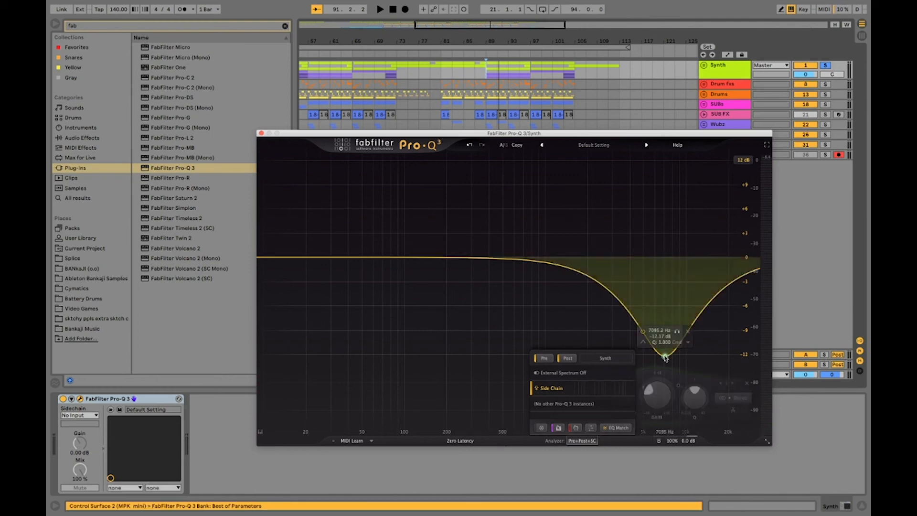
key(super+z)
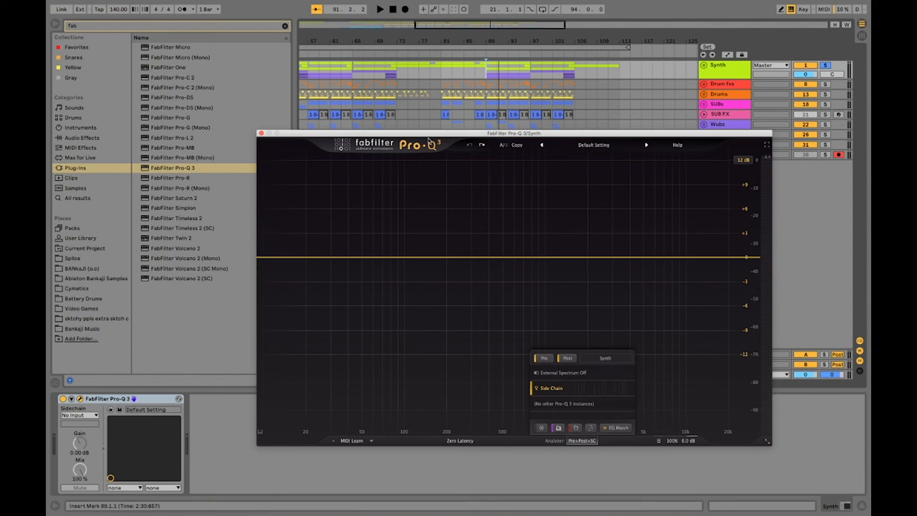
click(261, 134)
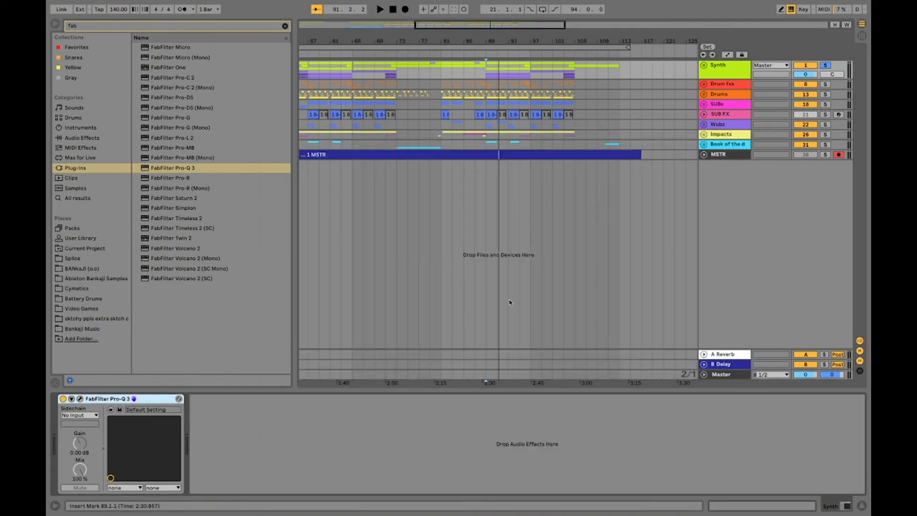
Solo the Drum fxs group instead of Synth and listen to it from bar 91
click(725, 87)
click(425, 469)
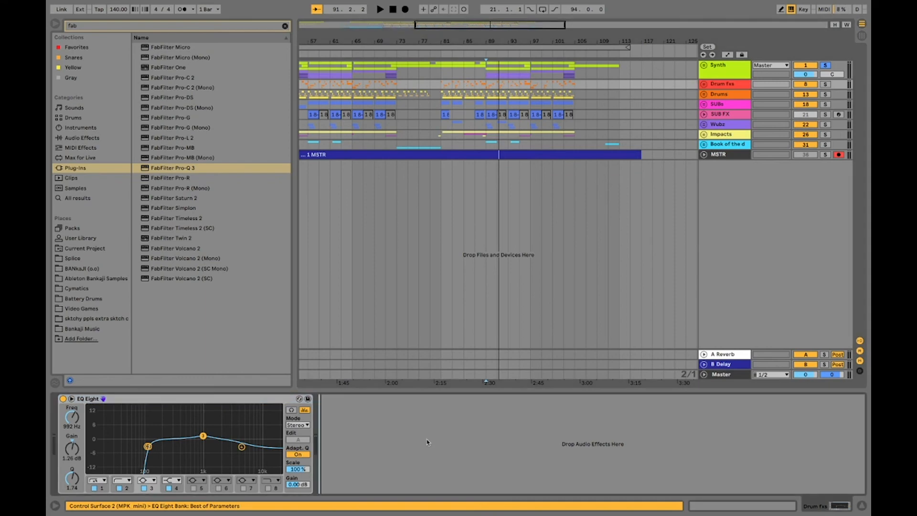
key(space)
key(space)
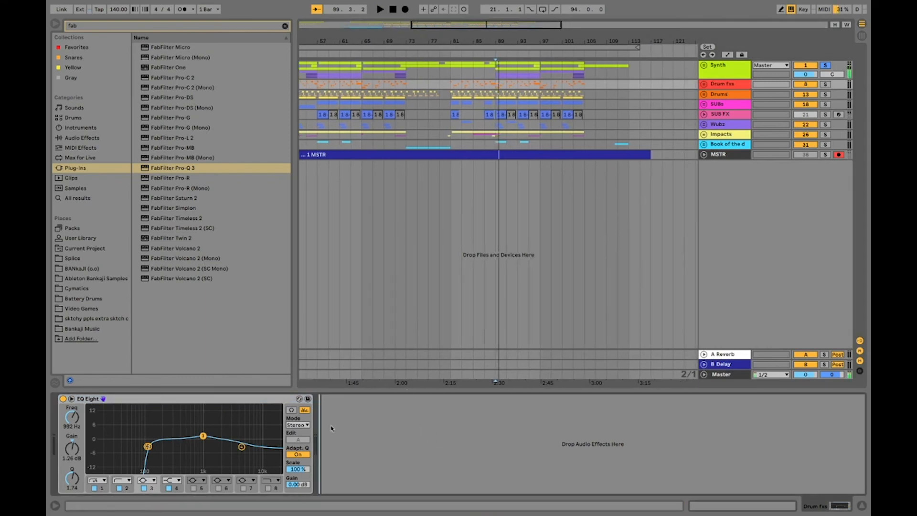
click(826, 84)
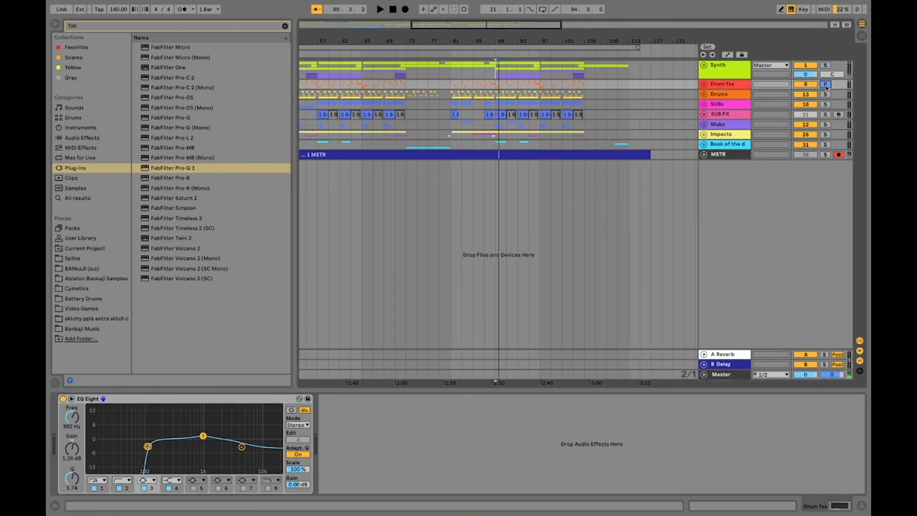
key(space)
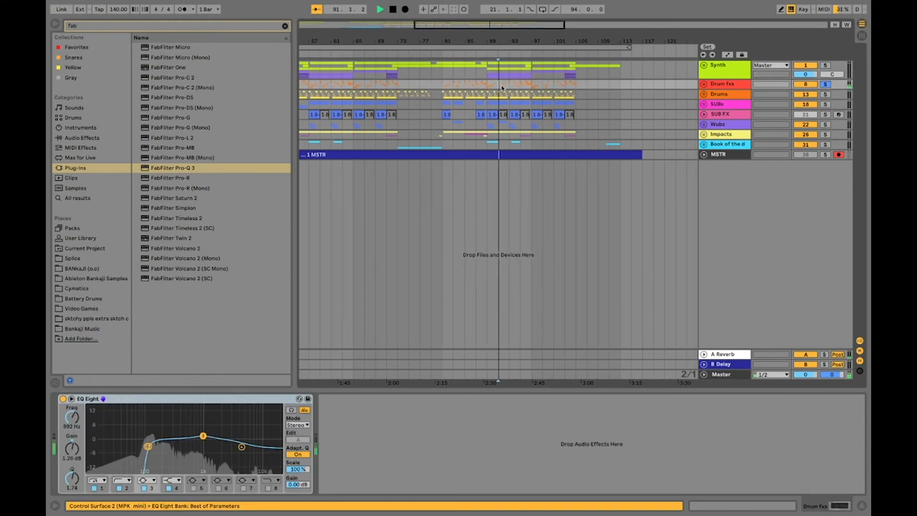
key(space)
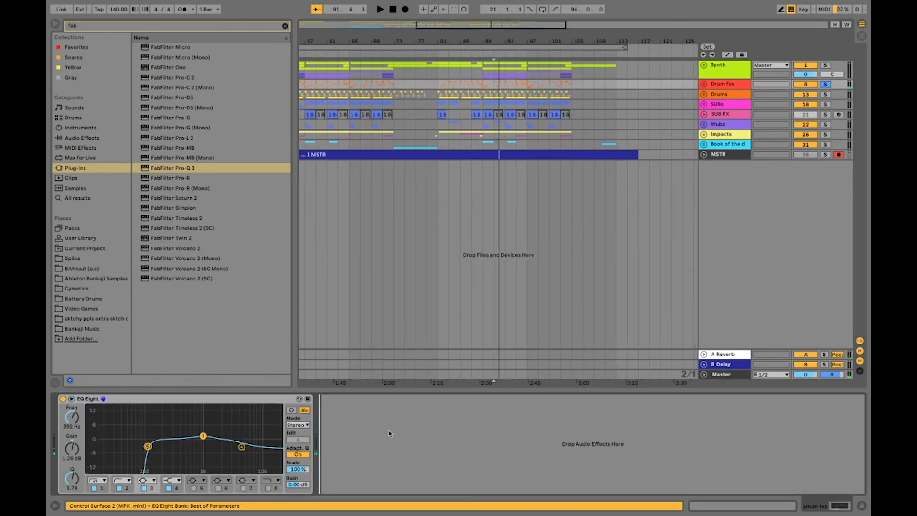
Add FabFilter Pro-Q 3 after the EQ Eight on the Drum fxs group and open its window over the arrangement
key(Return)
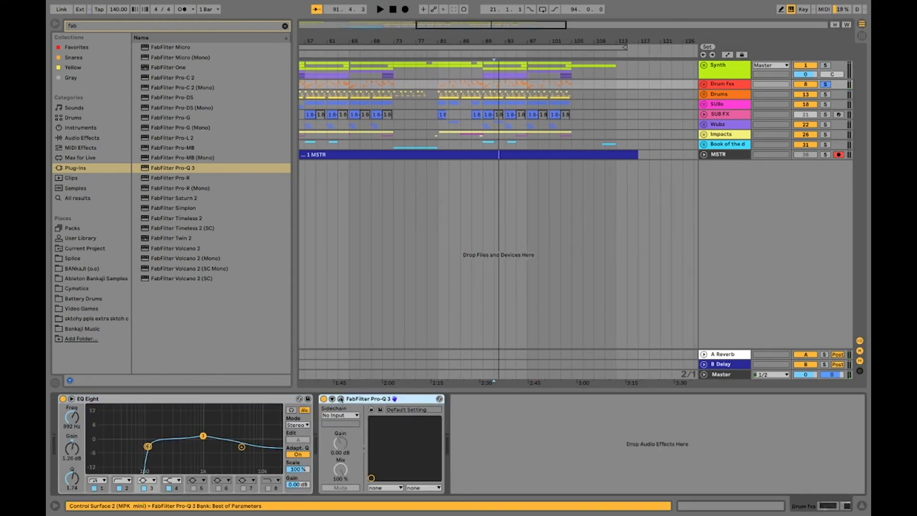
click(340, 399)
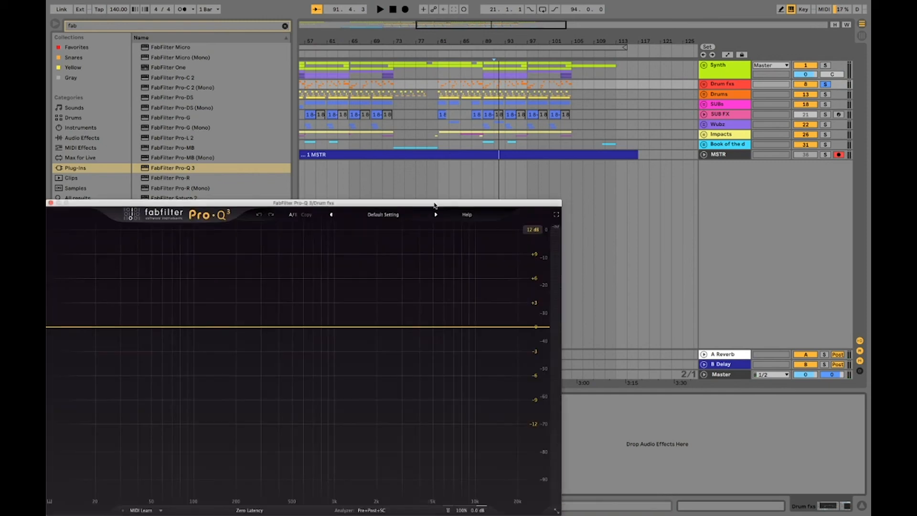
drag(434, 205, 661, 117)
Play the soloed Drum fxs group from bar 91 and examine its spectrum in Pro-Q 3, keeping the track controls uncovered
key(space)
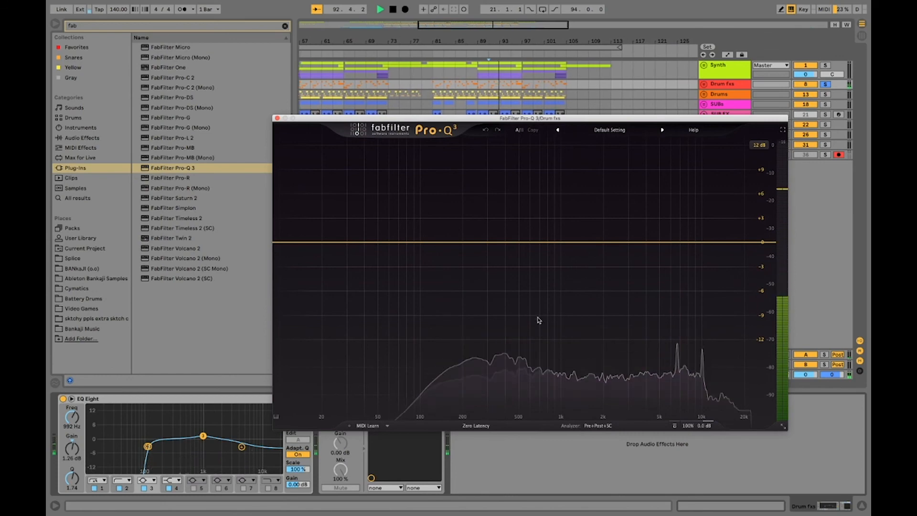
drag(654, 119, 565, 107)
key(space)
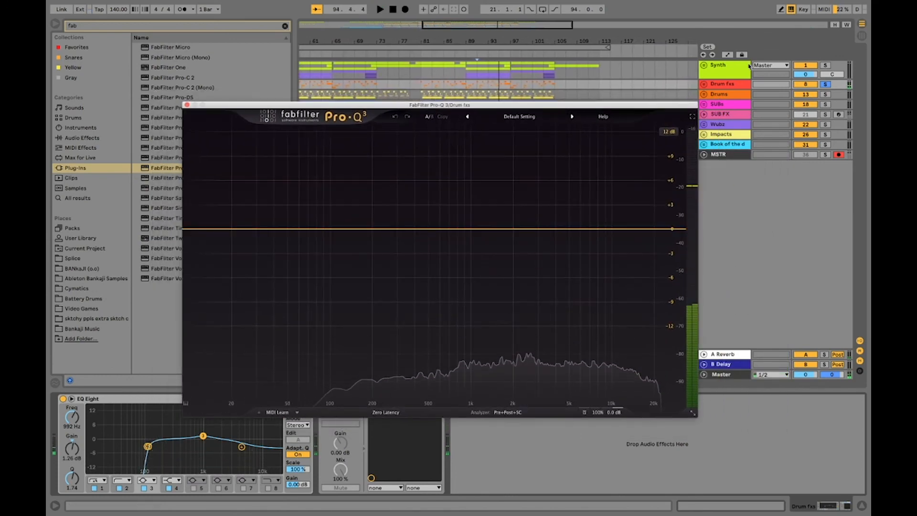
drag(663, 105, 621, 122)
Solo the Drums group and add FabFilter Pro-Q 3 after its Auto Filter, with the plug-in window moved up
click(739, 95)
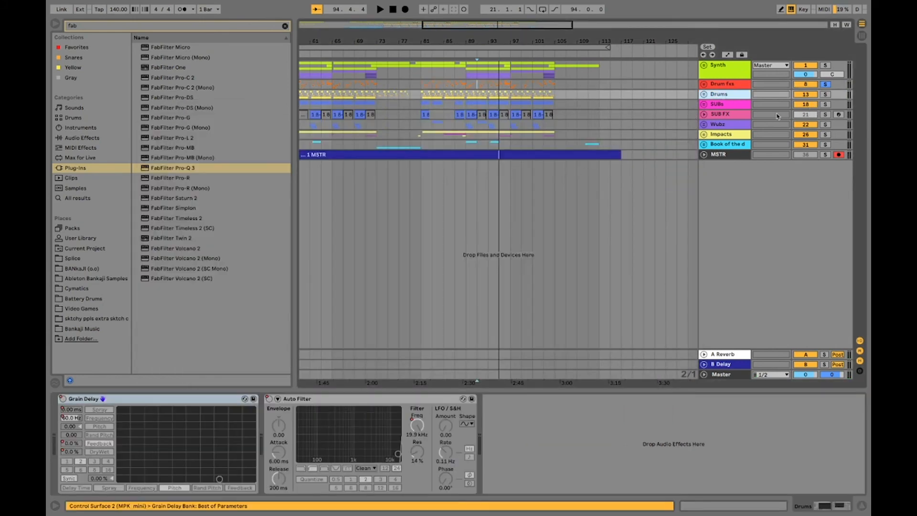
click(826, 96)
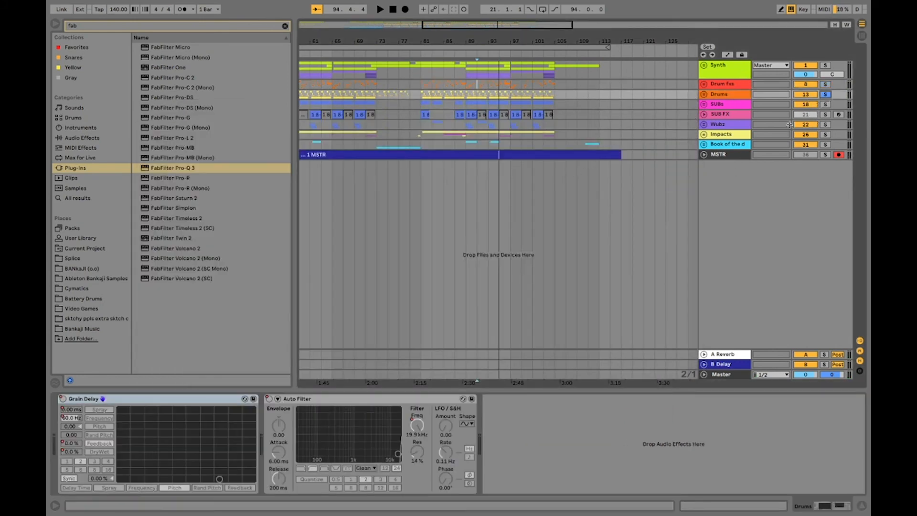
click(520, 457)
key(Return)
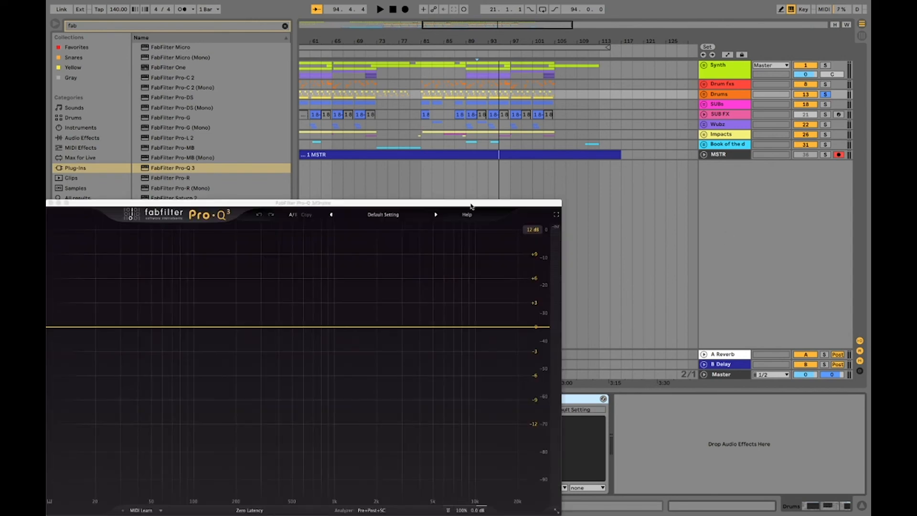
drag(471, 206, 598, 92)
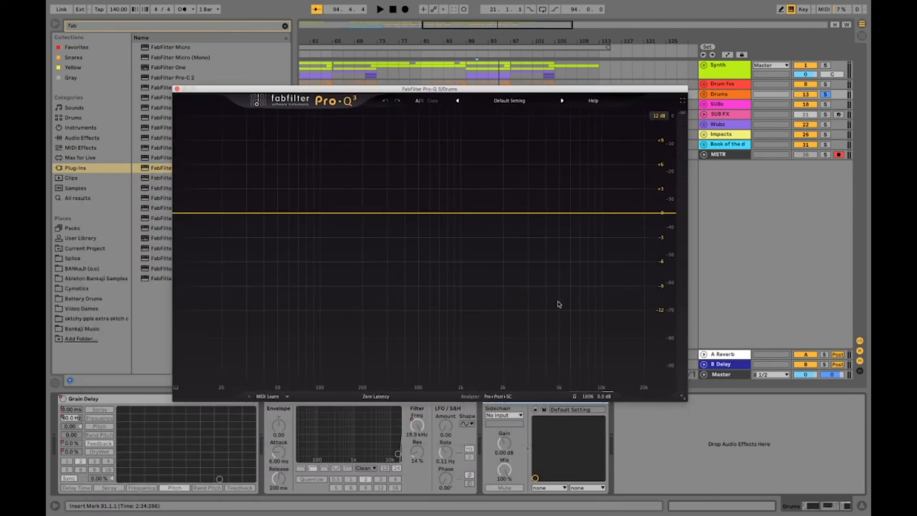
Name the Drums group's Pro-Q 3 instance Drums and the Drum fxs group's instance Drum FXs
click(497, 397)
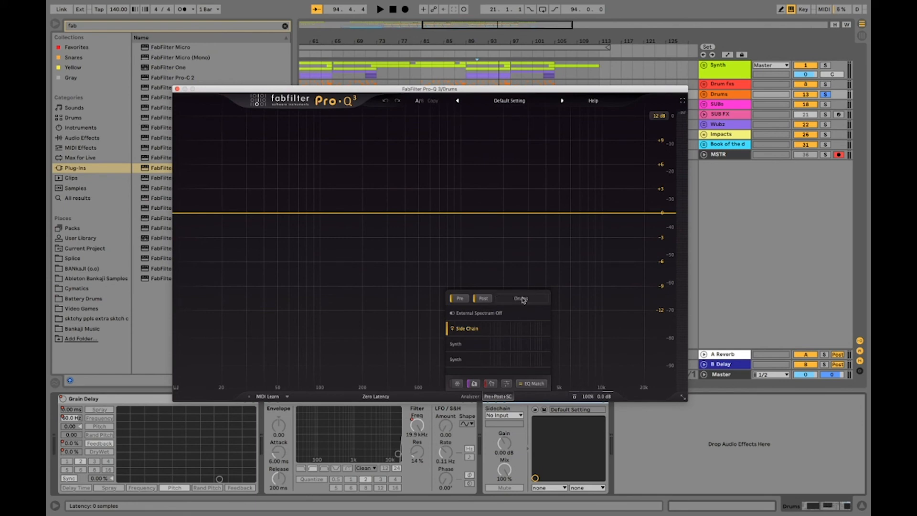
click(177, 89)
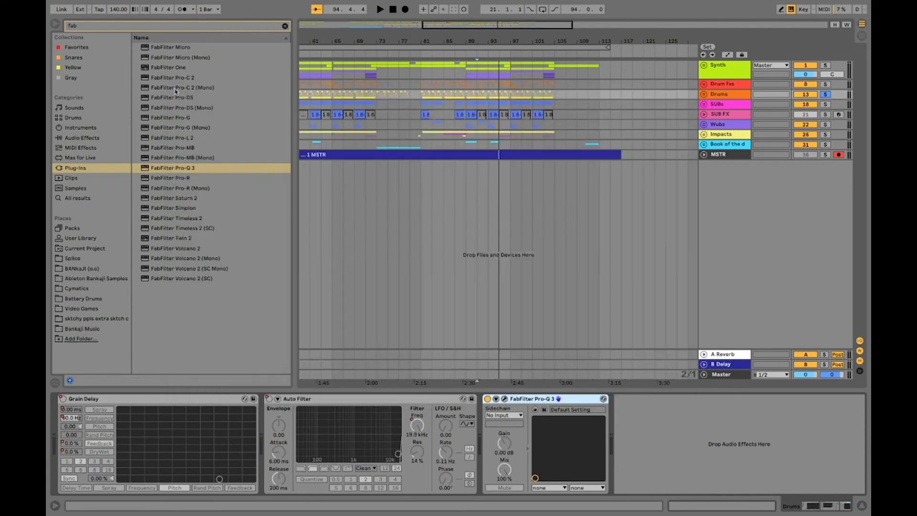
click(729, 85)
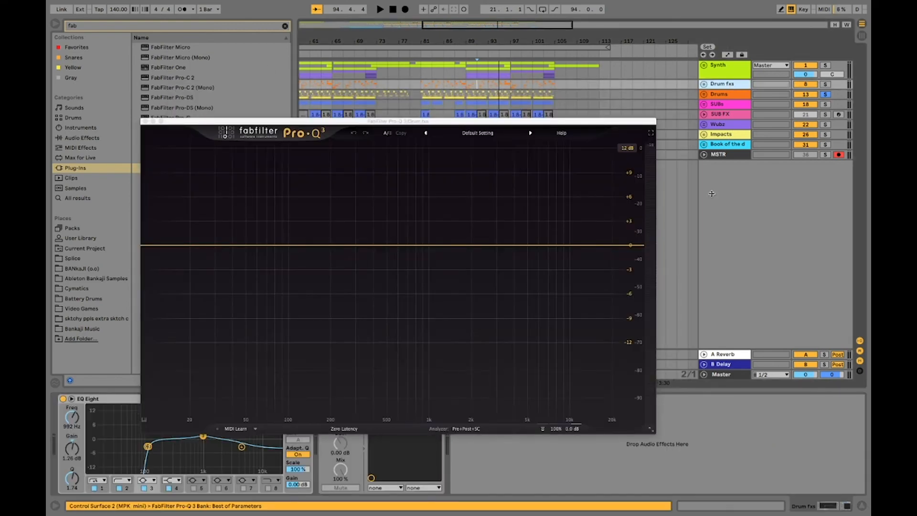
click(473, 429)
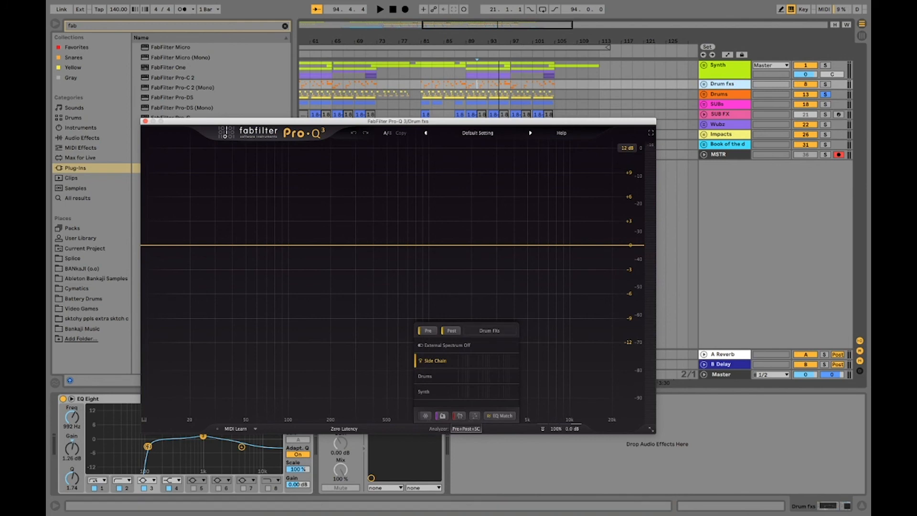
Overlay the Drums instance's spectrum in the Drum fxs Pro-Q 3 analyzer while playing the soloed Drums from bar 91
key(space)
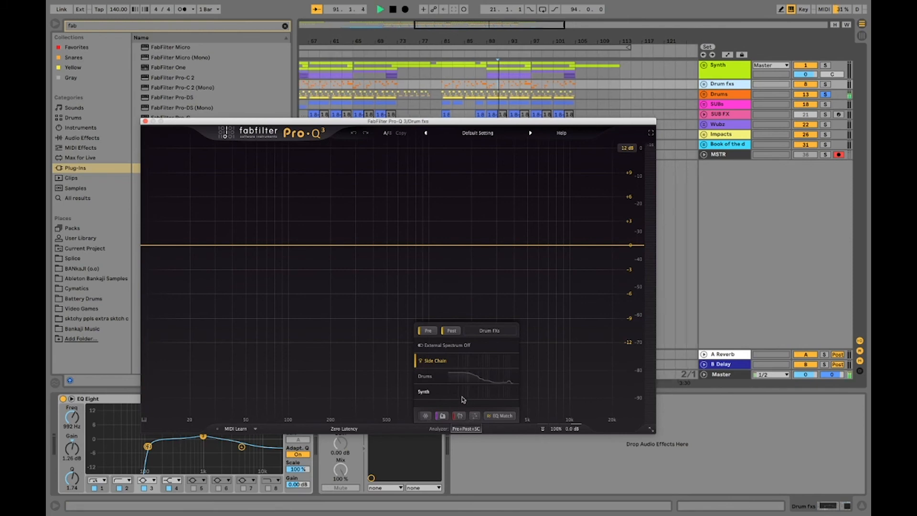
click(445, 376)
key(space)
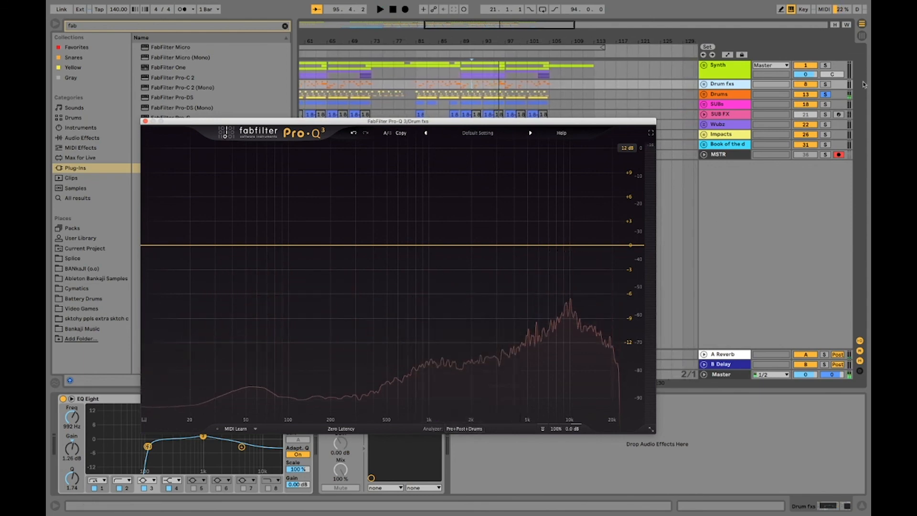
Solo the Drum fxs group together with Drums and play both from bar 91 to compare their overlaid spectra
click(826, 84)
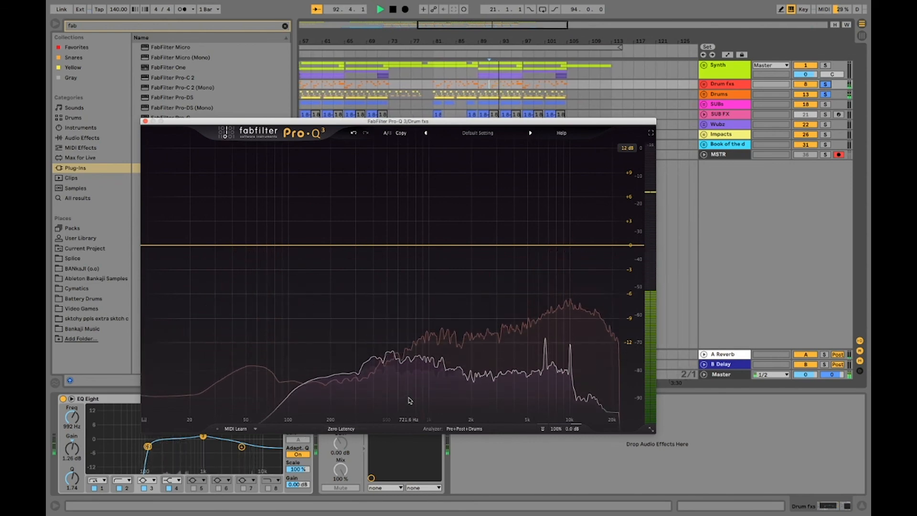
key(space)
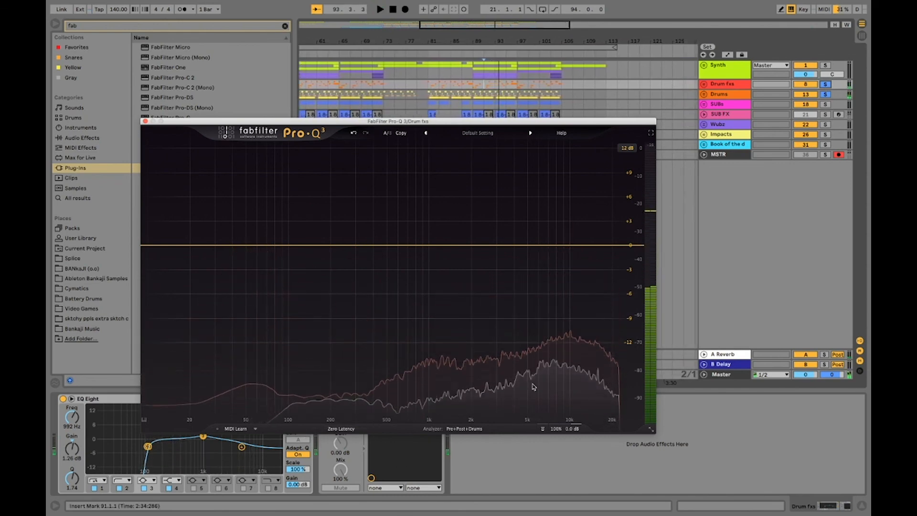
key(space)
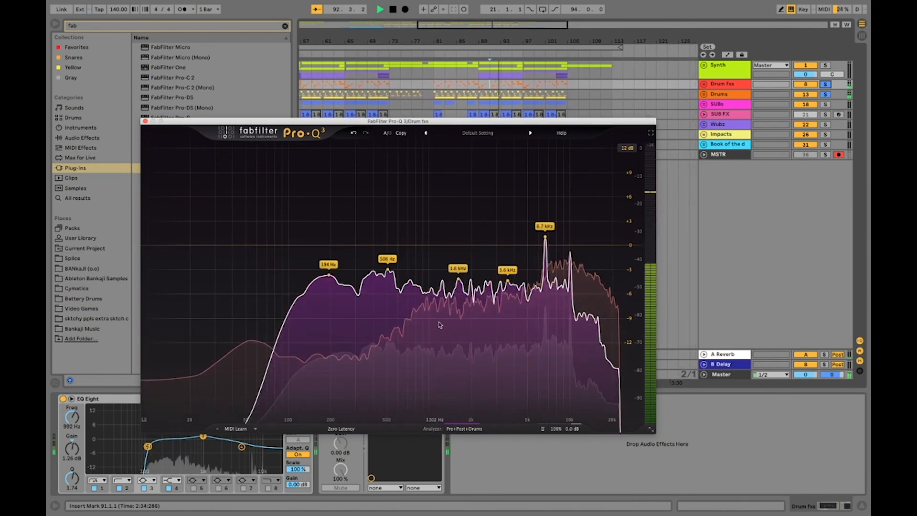
key(space)
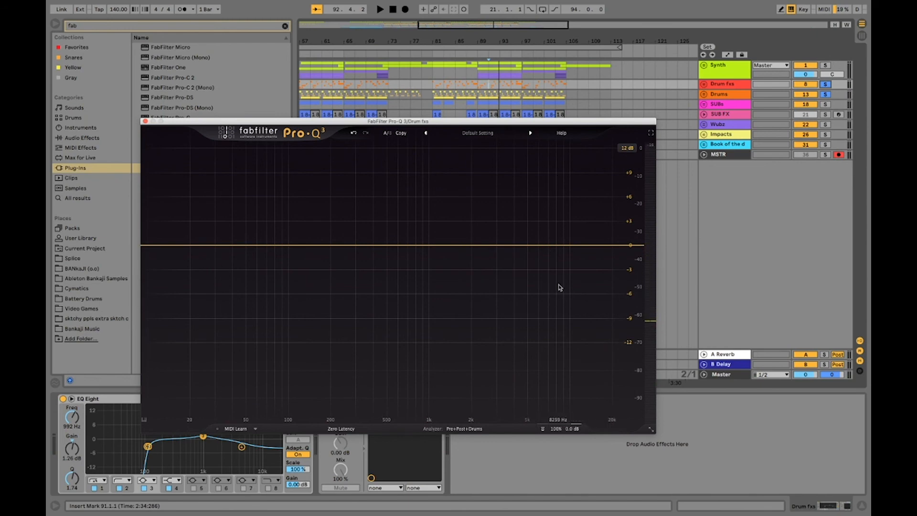
Open the Pro-Q 3 analyzer settings and examine the Drums overlay against the Drum fxs spectrum during playback
click(463, 429)
key(space)
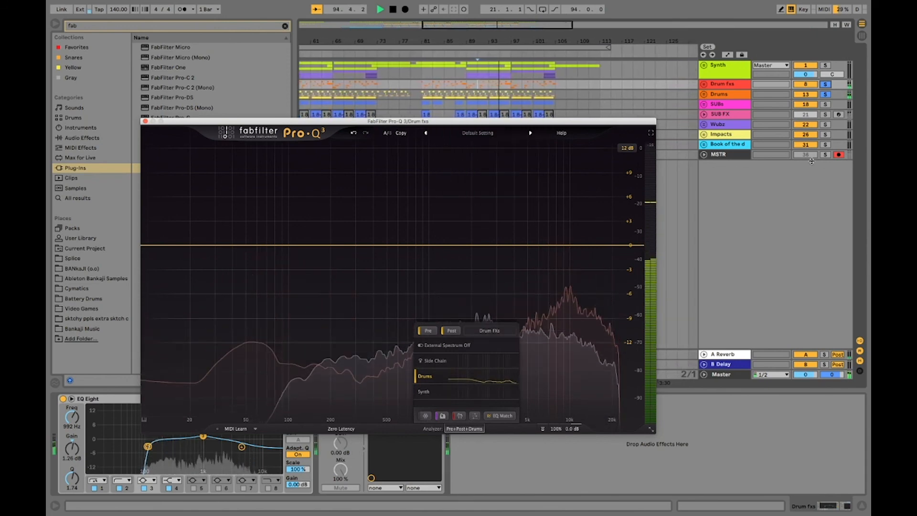
click(730, 95)
click(730, 84)
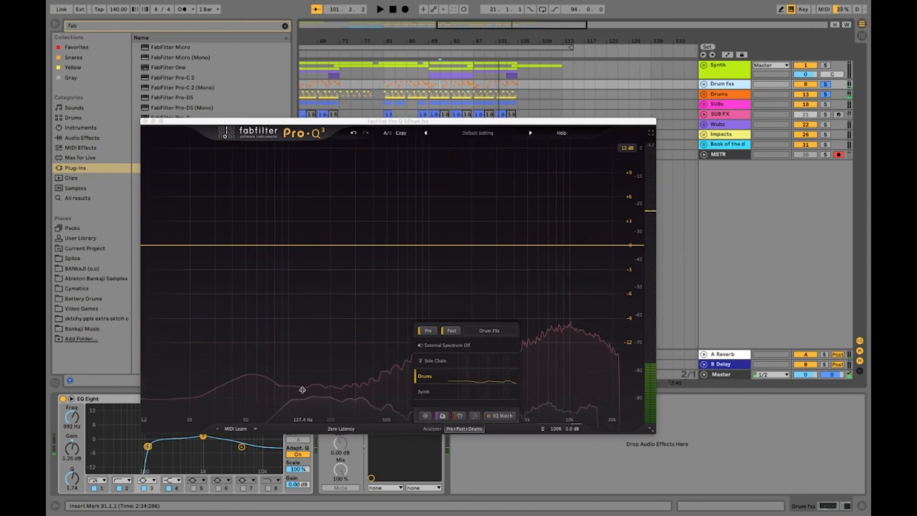
Grab peaks of the Drum fxs spectrum and pull down dynamic cuts at 205 Hz, 442 Hz and about 1.5, 2.4, 3.6, 6.6 and 12 kHz
key(space)
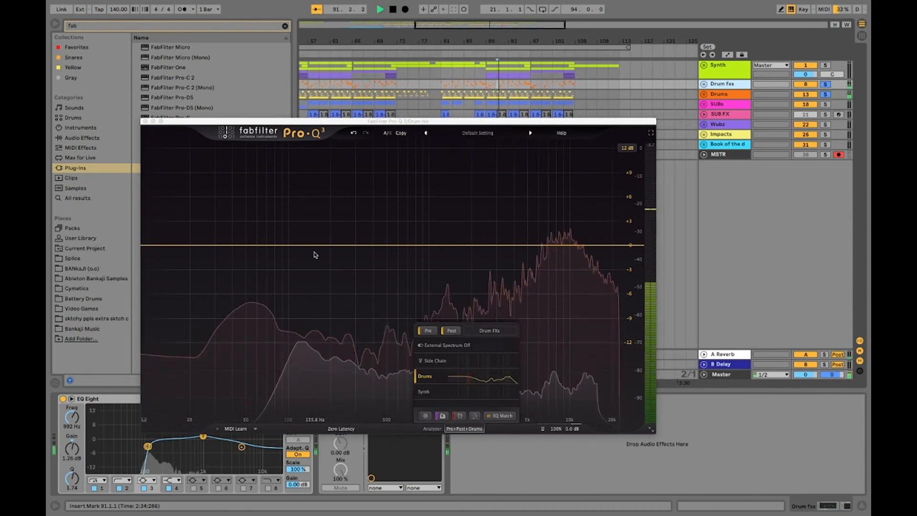
click(306, 334)
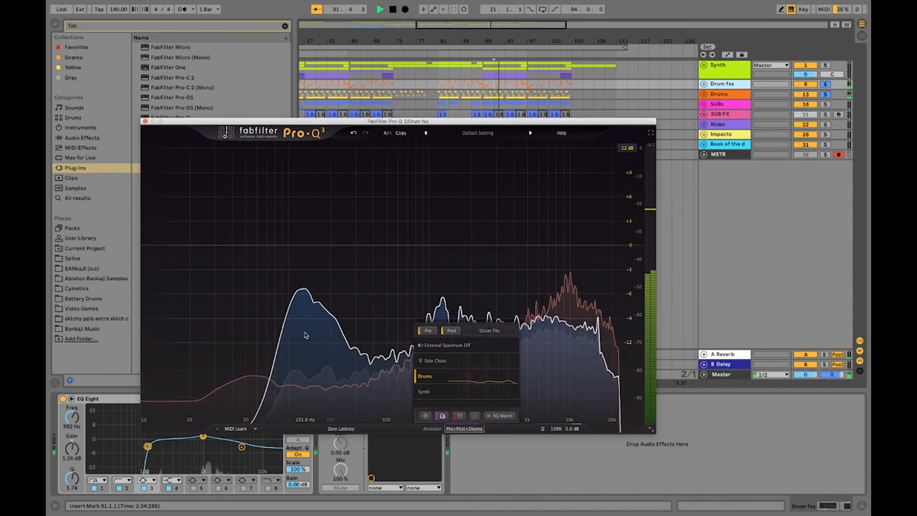
drag(305, 333, 312, 351)
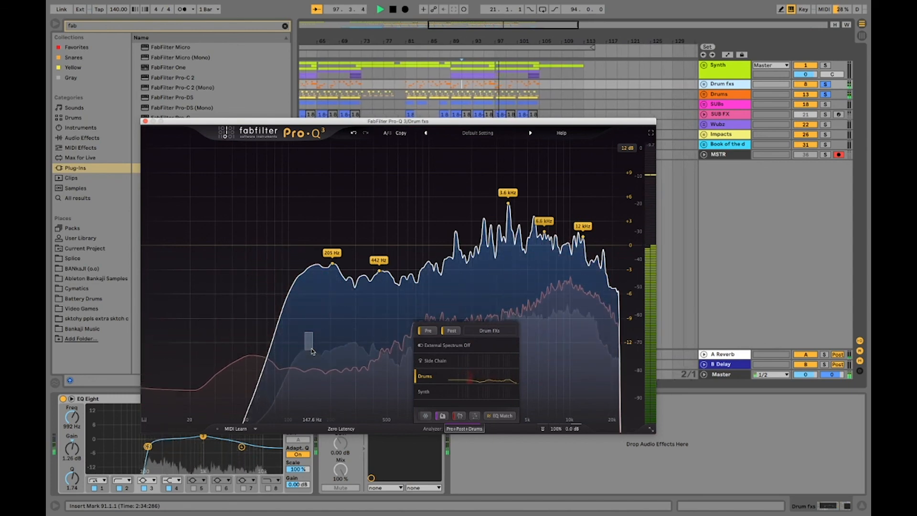
key(space)
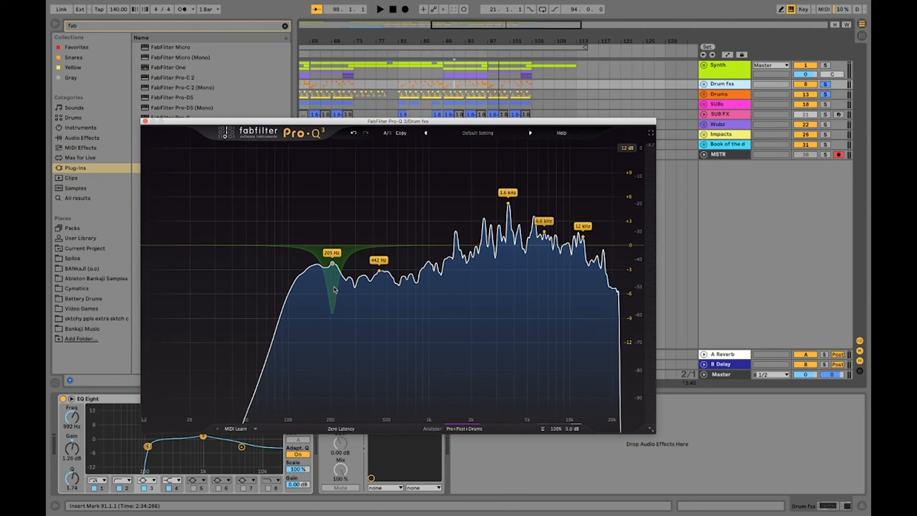
drag(380, 272, 381, 305)
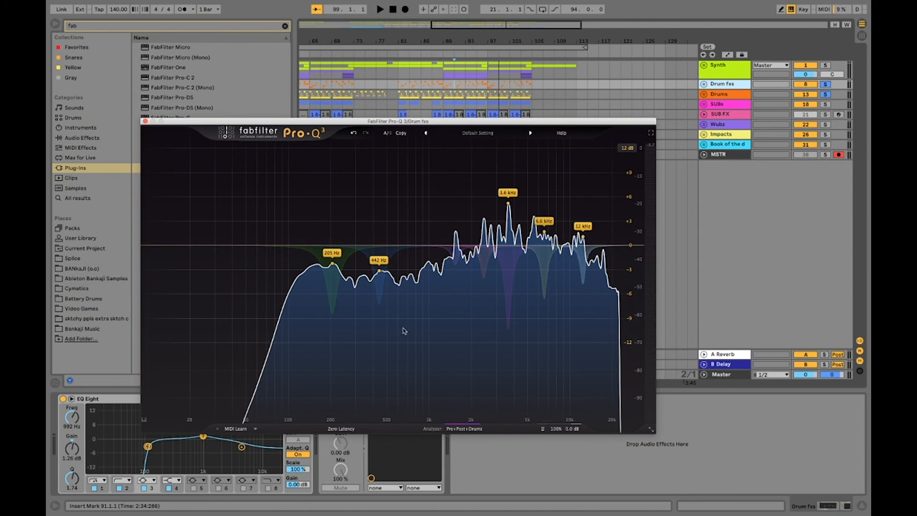
click(475, 359)
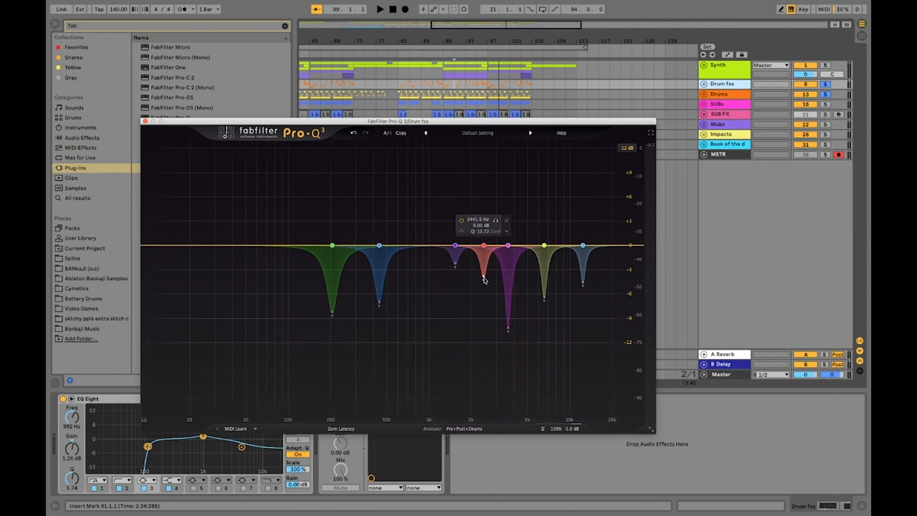
Reduce the dynamic cuts at about 2.4 kHz, 6.6 kHz and 12 kHz to roughly 2 to 3 dB
click(485, 269)
click(455, 264)
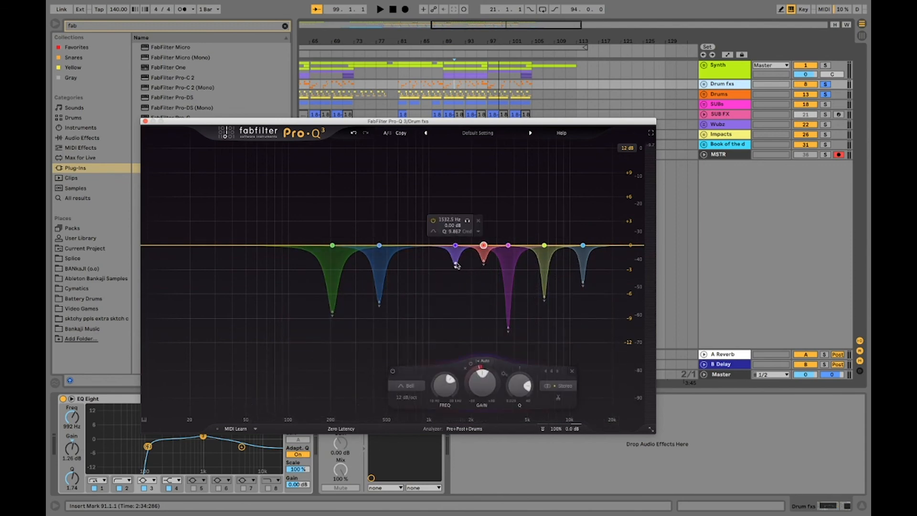
click(545, 287)
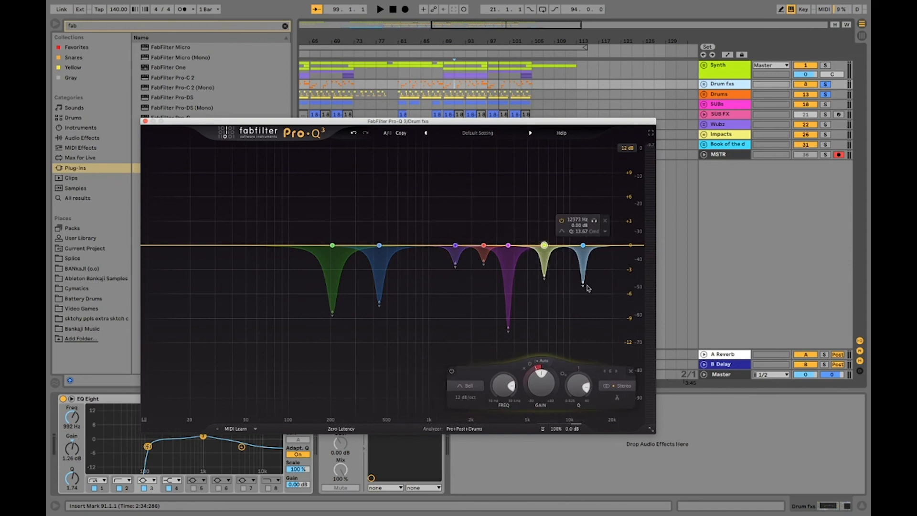
click(584, 285)
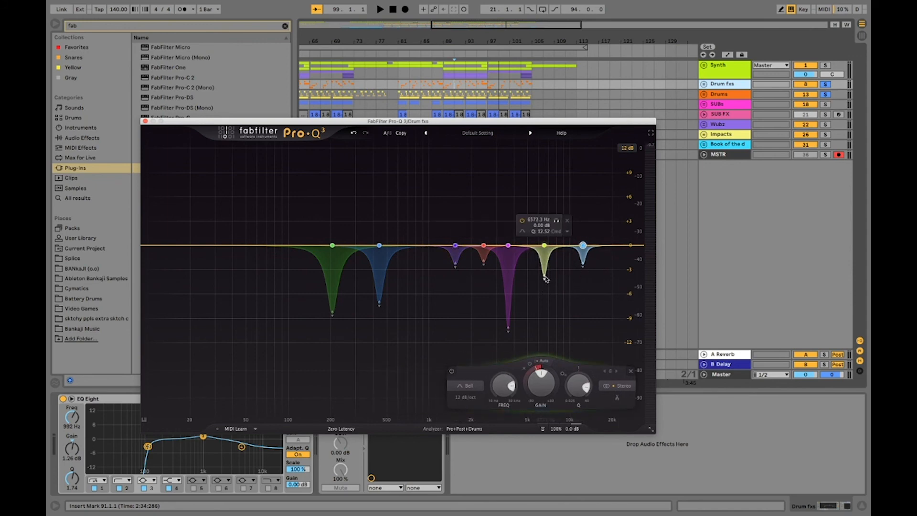
click(508, 330)
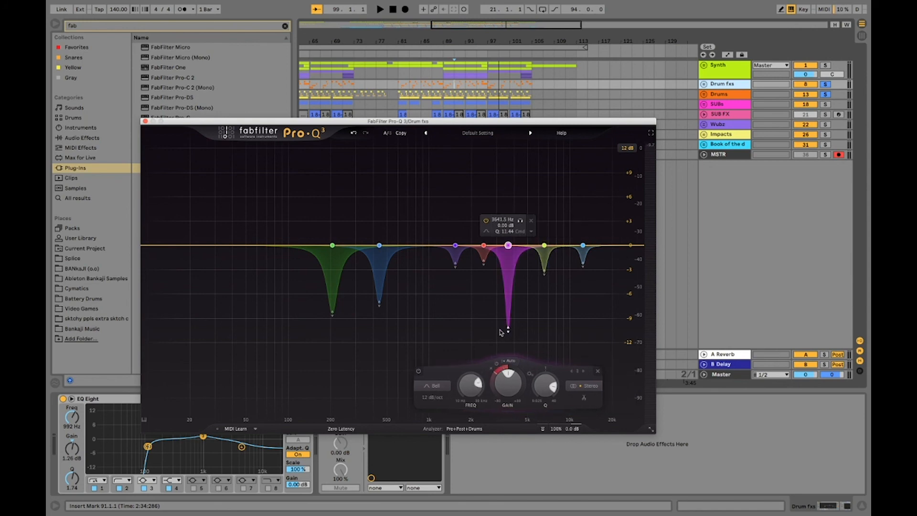
Give the 205 Hz band a -20 dB threshold with external side-chain triggering, and move the plug-in window to uncover its device controls
click(333, 315)
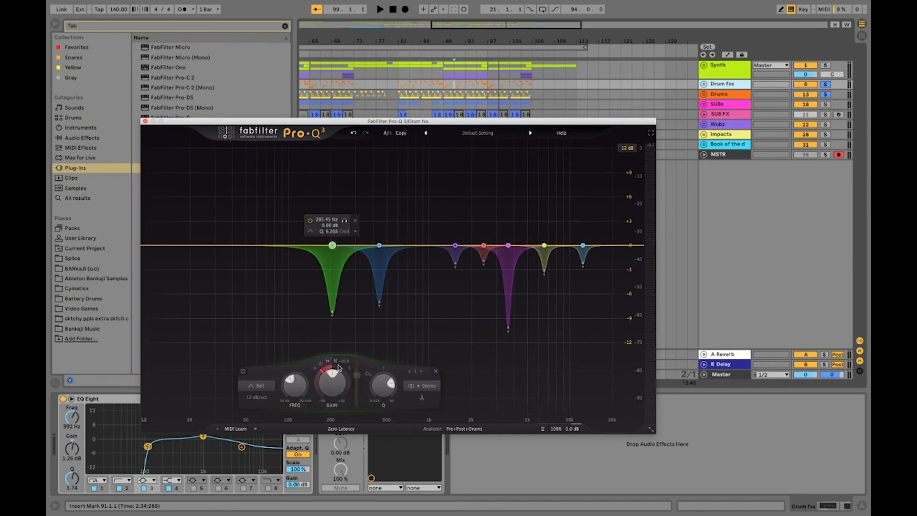
key(space)
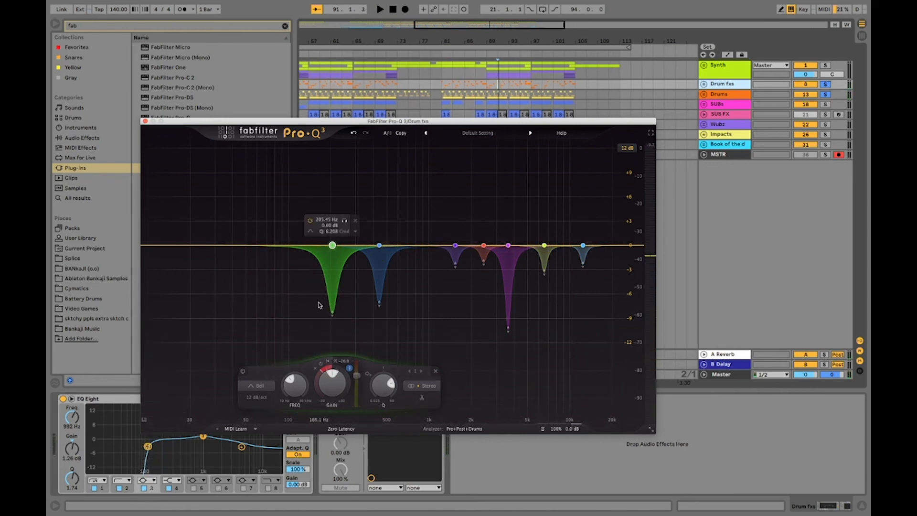
drag(449, 126, 556, 80)
drag(508, 99, 496, 83)
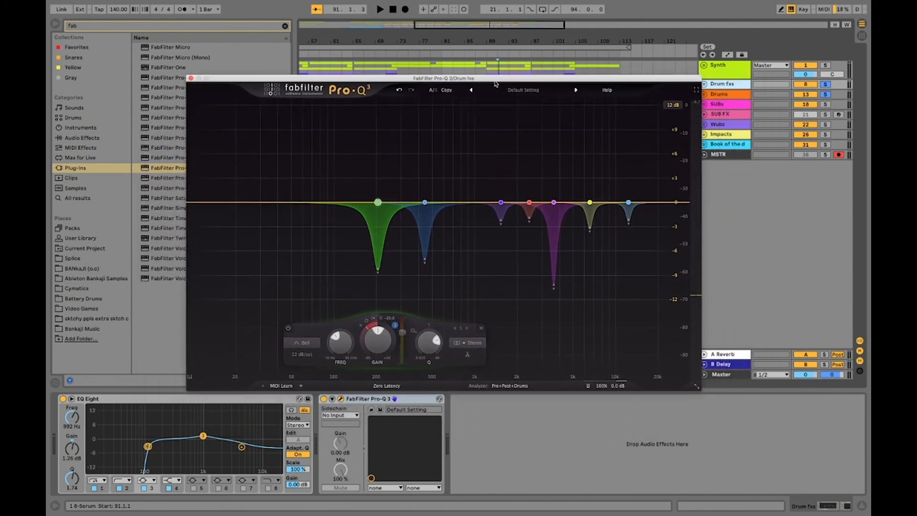
Set the Drum fxs Pro-Q 3 side-chain input to 4 kick and play from bar 91 to check the dynamic cut
click(355, 416)
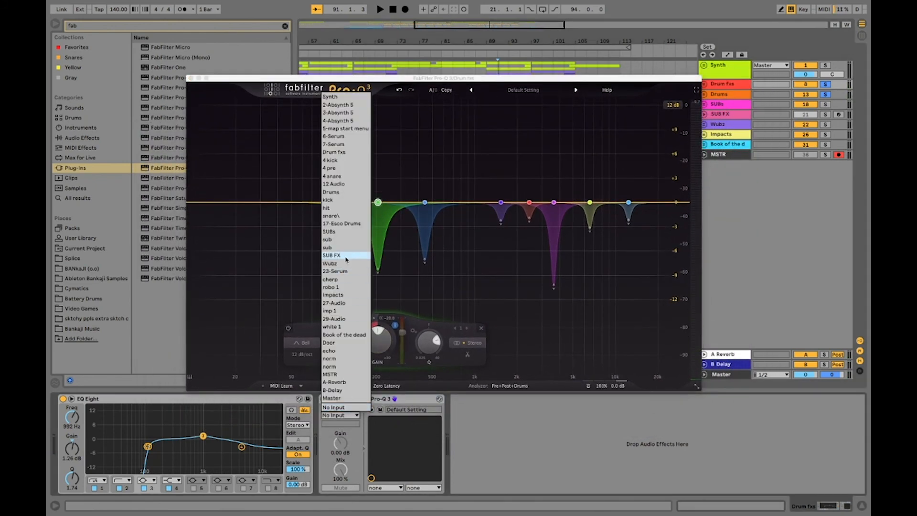
click(342, 161)
key(space)
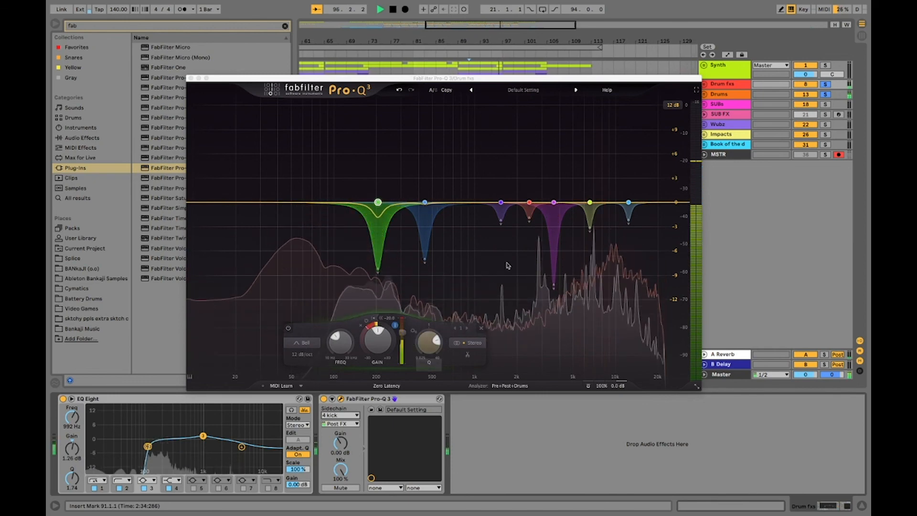
key(space)
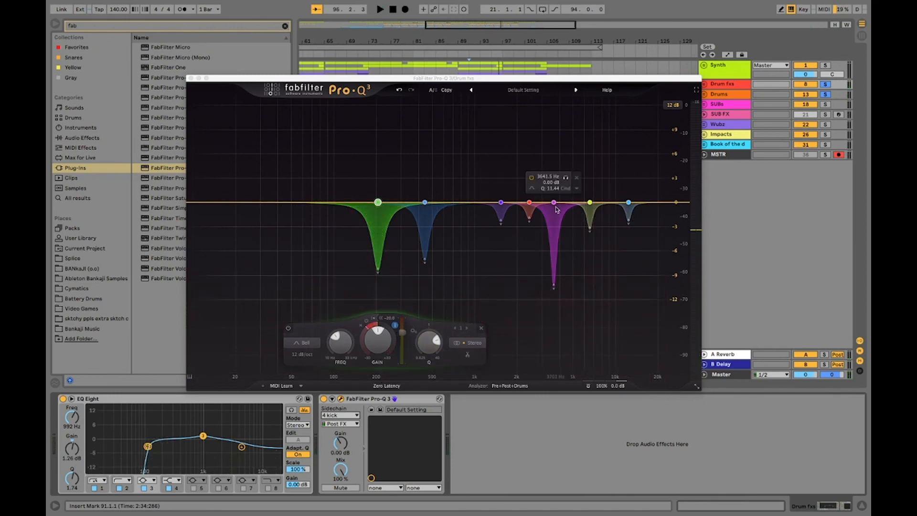
Widen the 3.6 kHz band and reduce its dynamic range to about -9 dB, checking it with playback from bar 91
click(554, 203)
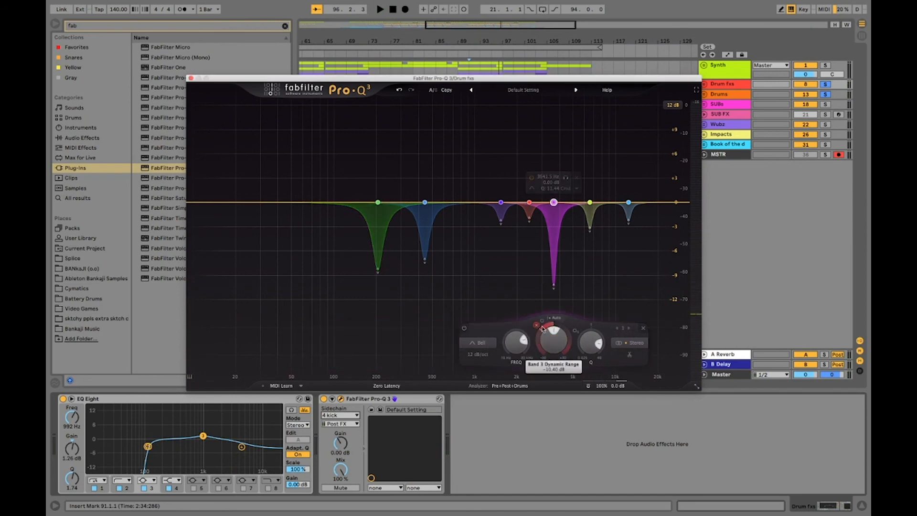
key(space)
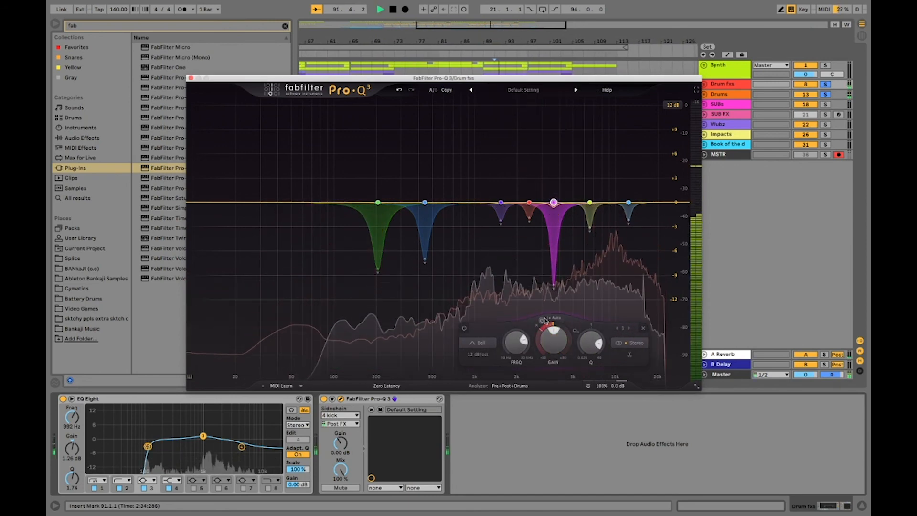
key(space)
drag(591, 343, 600, 339)
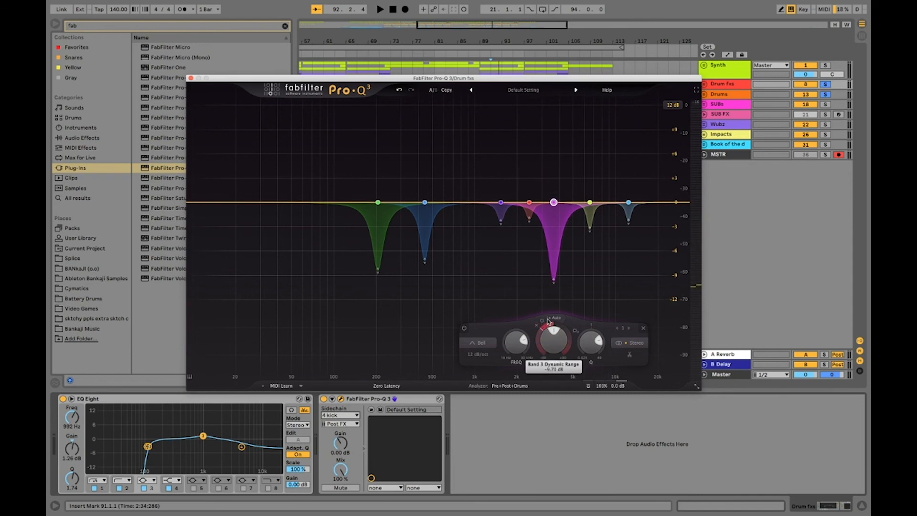
key(space)
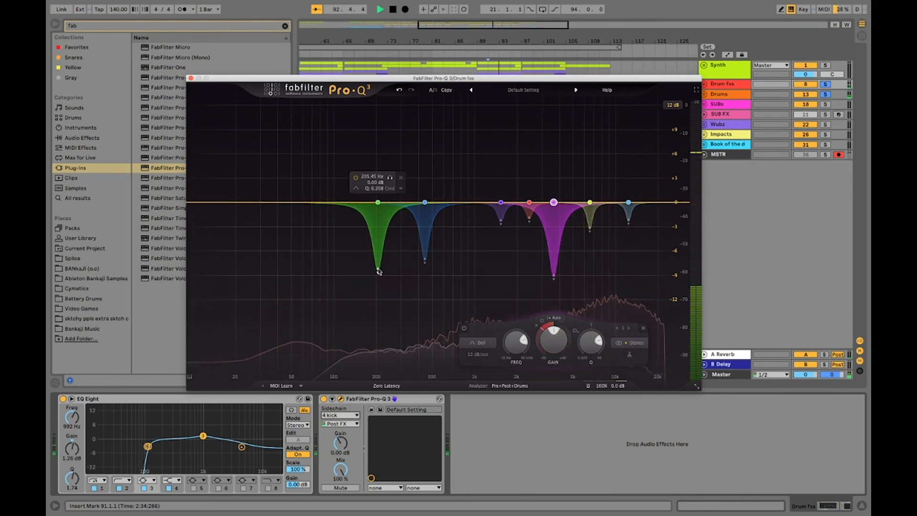
key(space)
Switch the 442 Hz band to external side-chain triggering with a -20 dB threshold and test it with playback
click(425, 260)
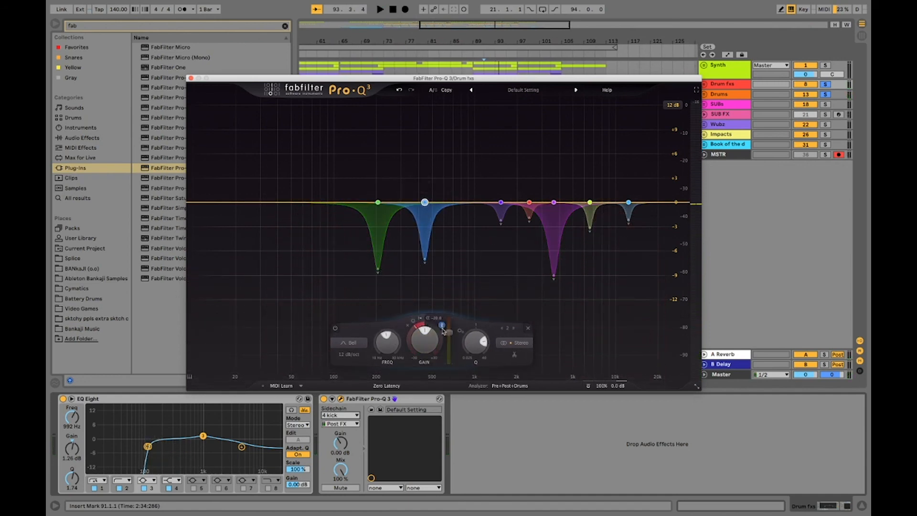
key(space)
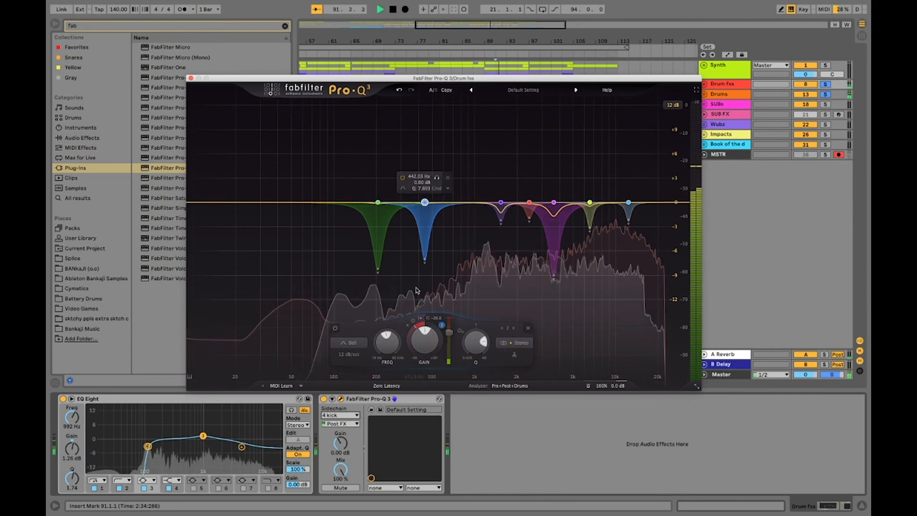
key(space)
Deepen the 205 Hz band's dynamic range to about -25 dB and play the section from bar 91
click(380, 263)
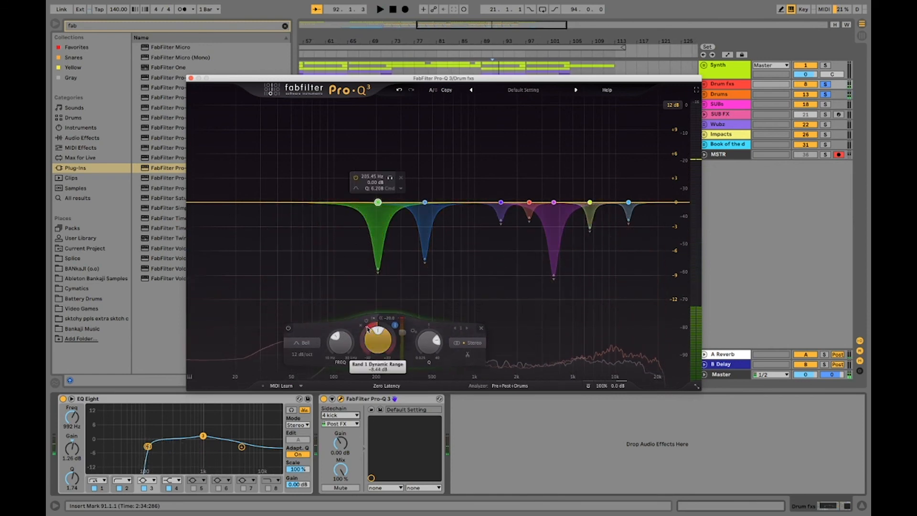
drag(357, 350, 357, 366)
key(space)
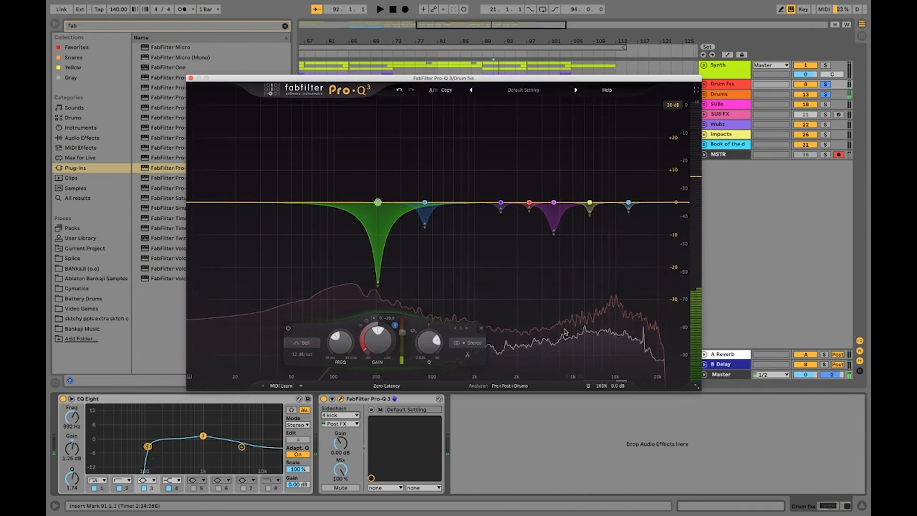
With the analyzer settings open, add a side-chained dynamic cut near 120 Hz, about 19 dB deep with a -20 dB threshold, and play it
click(511, 386)
key(space)
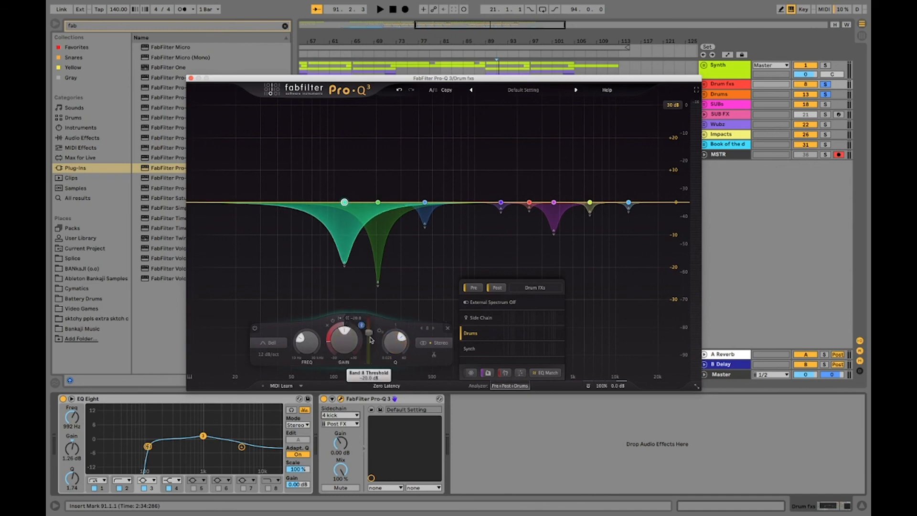
key(space)
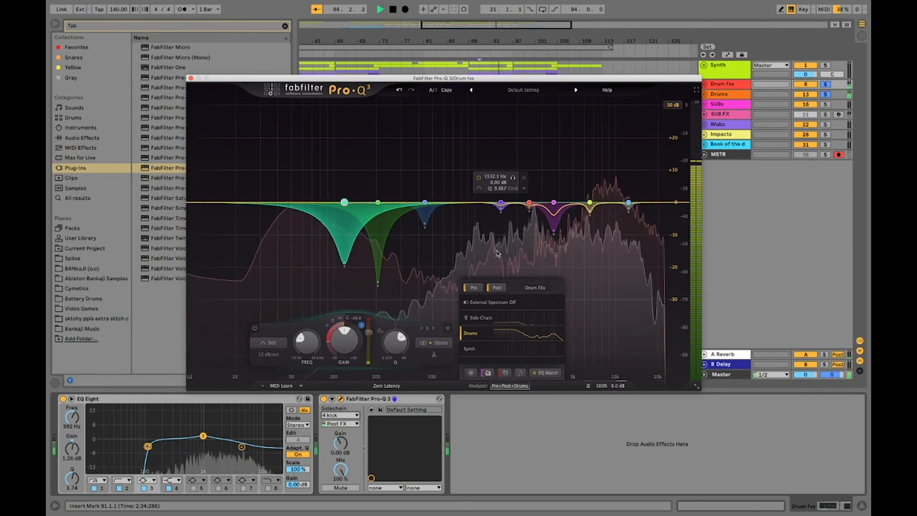
Deepen the dynamic cuts at about 1.5 kHz and 2.4 kHz to roughly 5 and 4 dB, and close the plug-in window
click(501, 210)
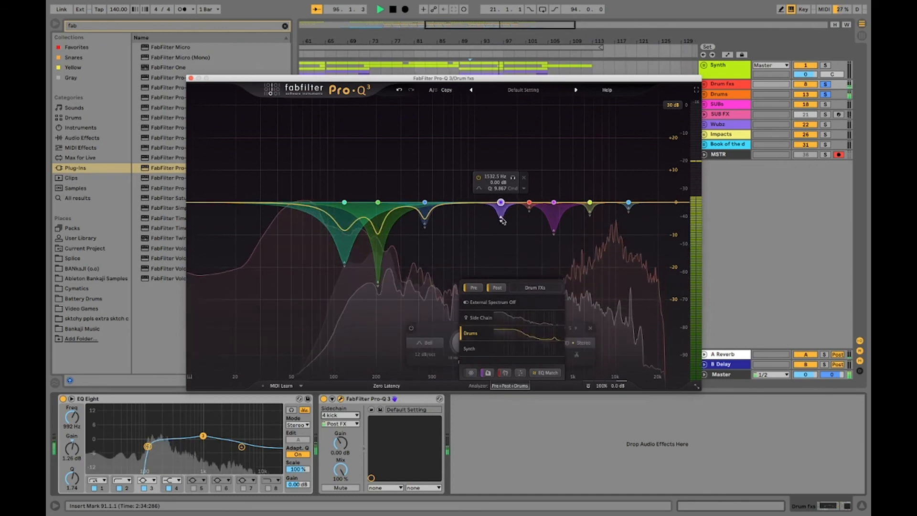
click(529, 203)
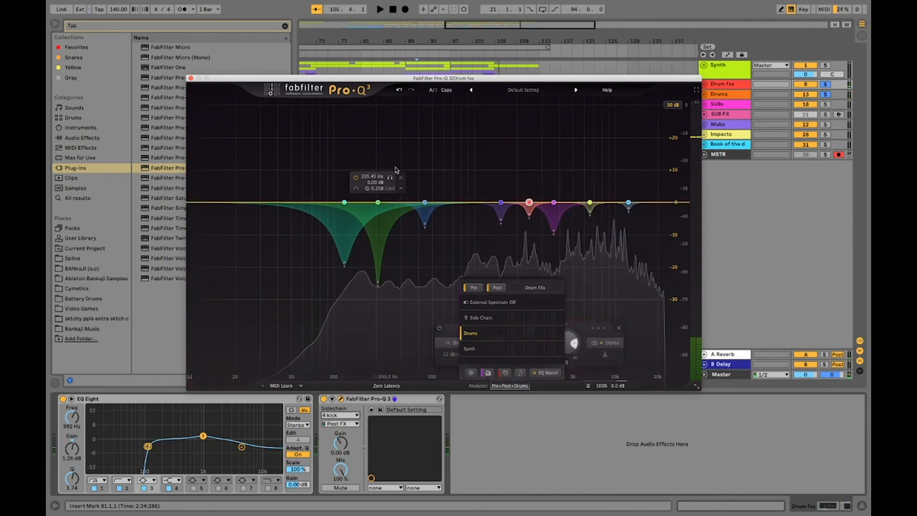
click(190, 77)
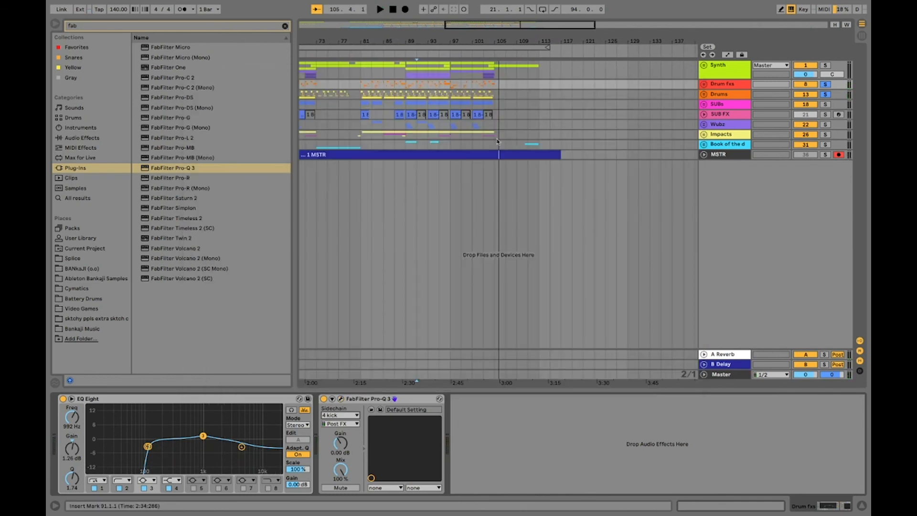
Feed the 4 kick track into the side-chain of the Synth group's Pro-Q 3 and show its plug-in window
click(725, 94)
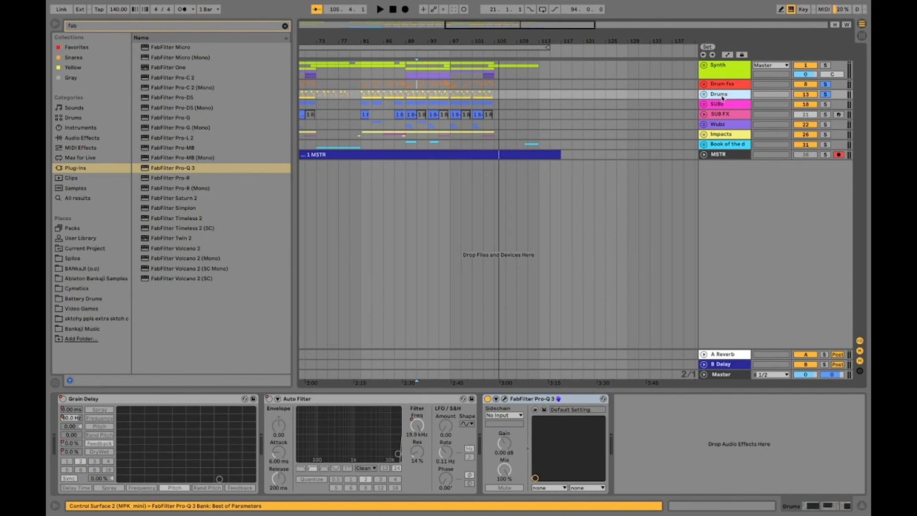
click(725, 71)
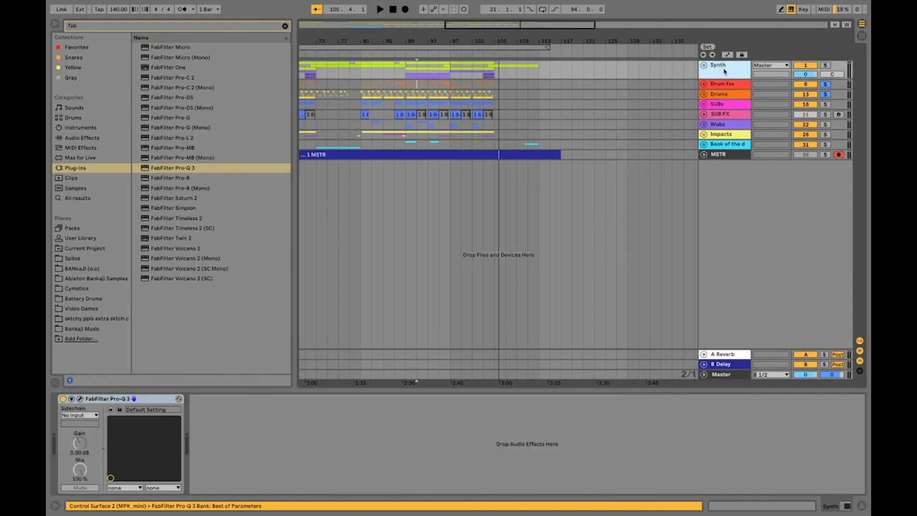
click(95, 415)
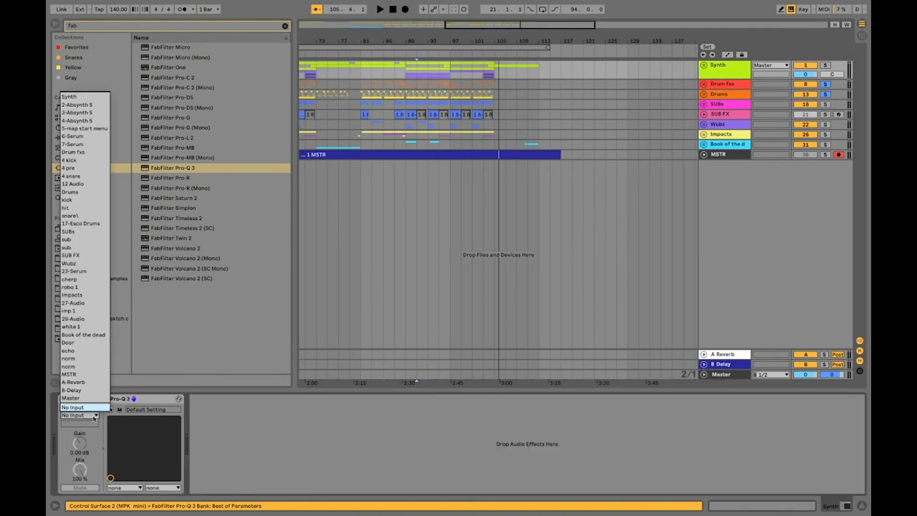
click(74, 161)
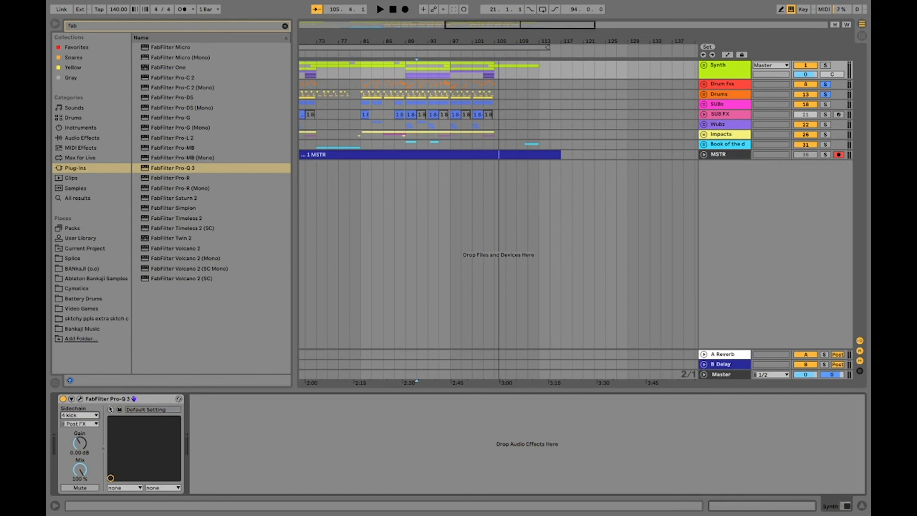
key(super+alt+p)
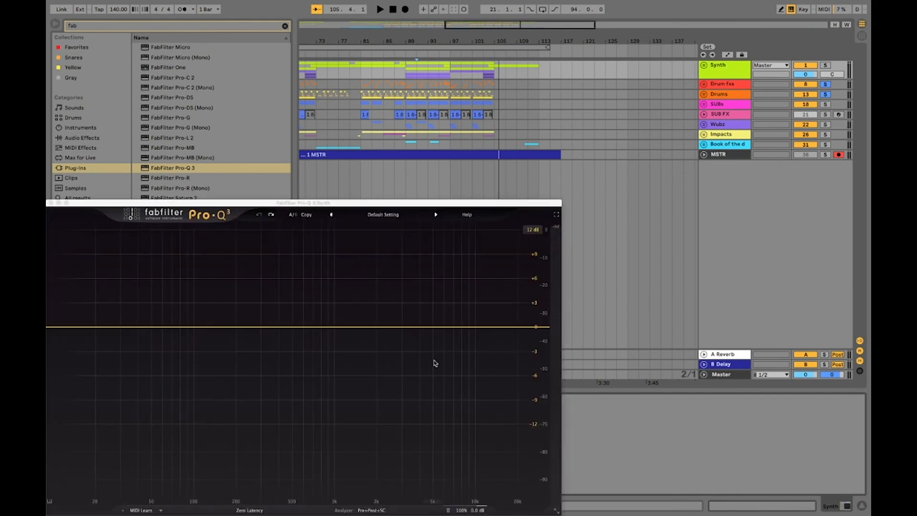
Move the plug-in window clear of the arrangement, review its analyzer sources and play the section from bar 91
key(space)
key(space)
drag(393, 205, 560, 126)
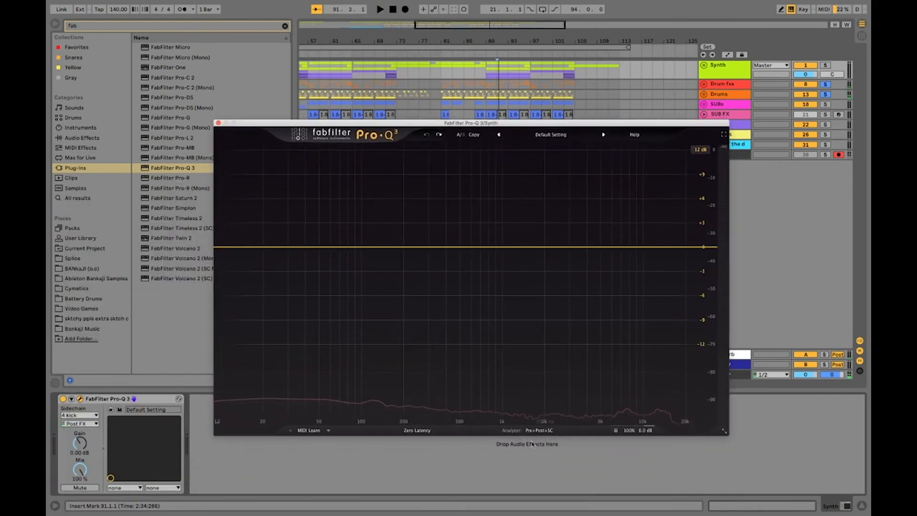
click(536, 431)
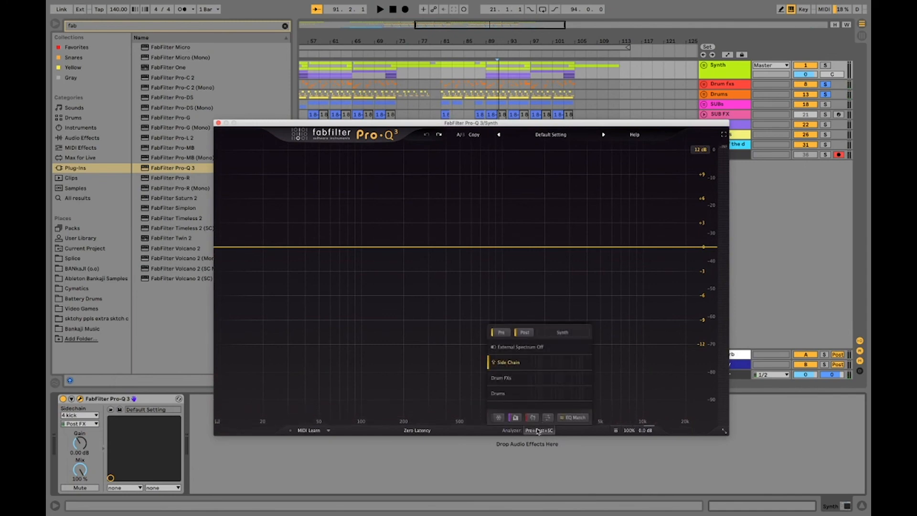
click(538, 431)
key(space)
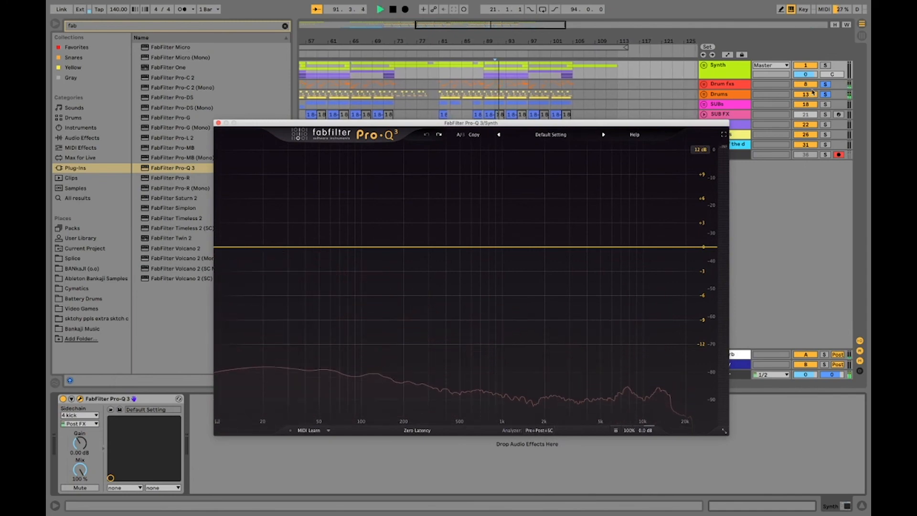
Solo the Synth and Drums groups together and play the section from bar 91
click(825, 65)
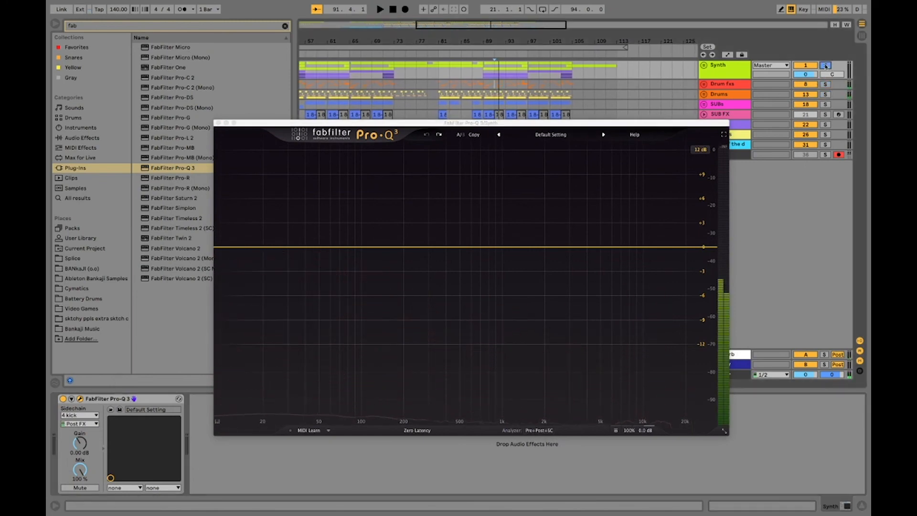
super+click(825, 94)
key(space)
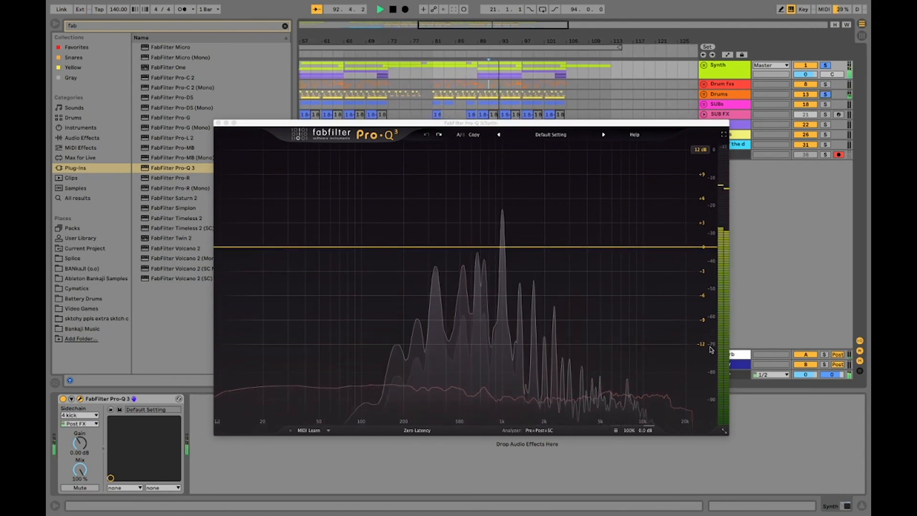
Examine the Synth group's spectrum peaks against the kick side-chain during playback, and close the plug-in window
click(419, 383)
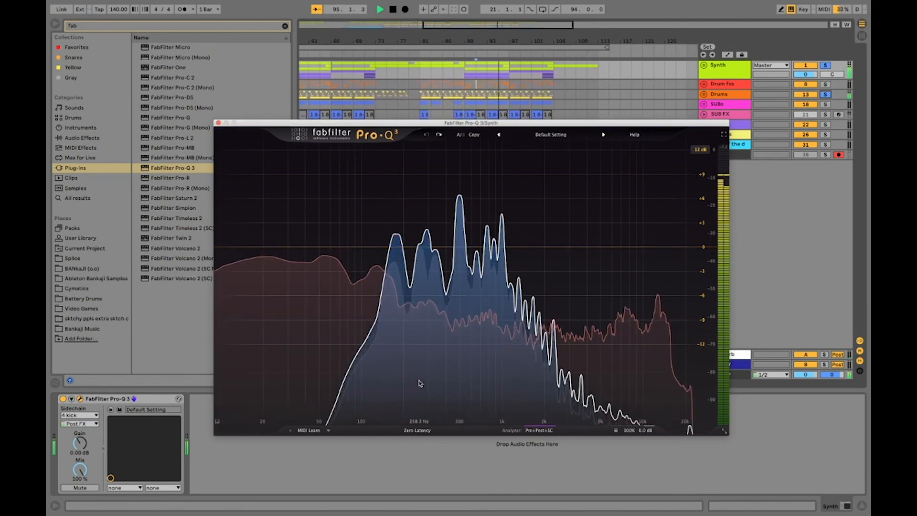
drag(420, 383, 428, 381)
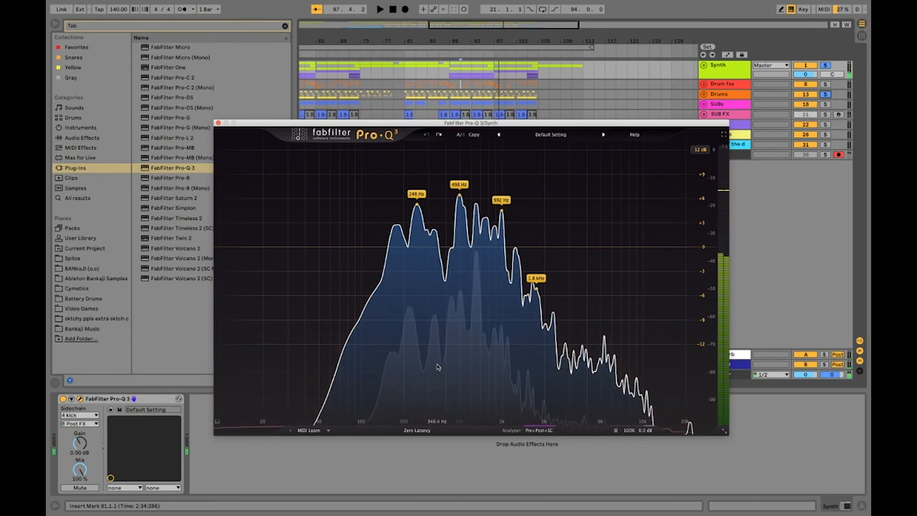
key(space)
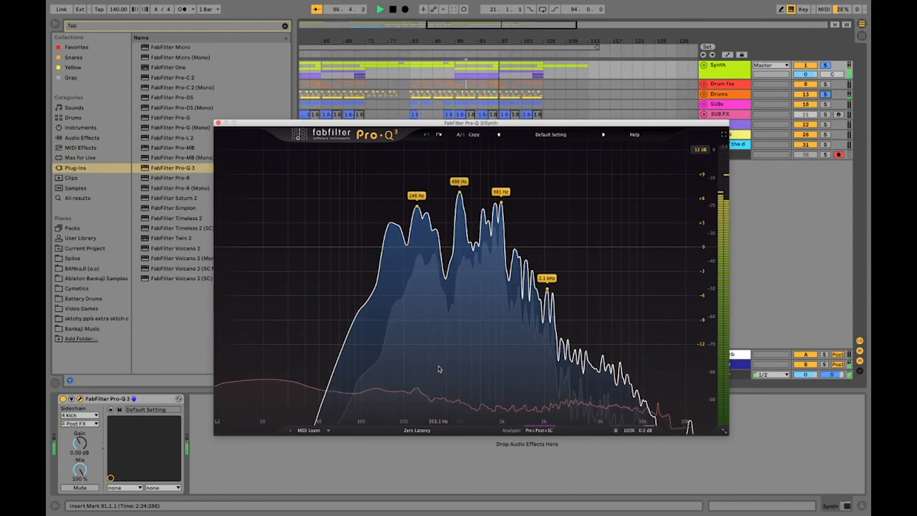
key(space)
click(218, 122)
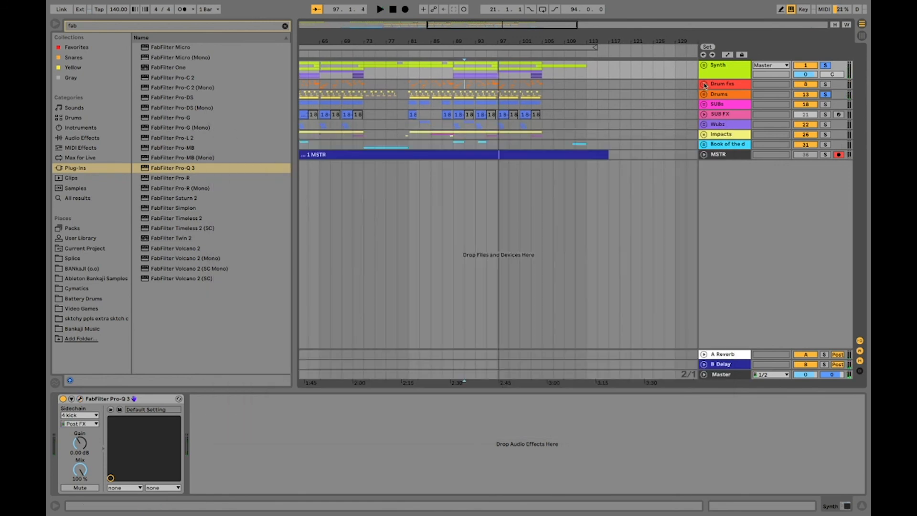
Expand the Drums group and add a FabFilter Pro-Q 3 to its kick track
click(728, 96)
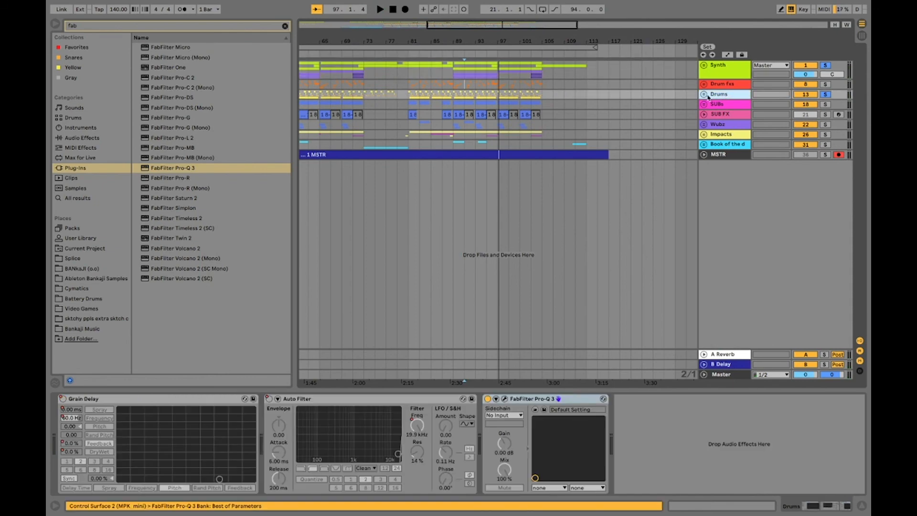
click(704, 95)
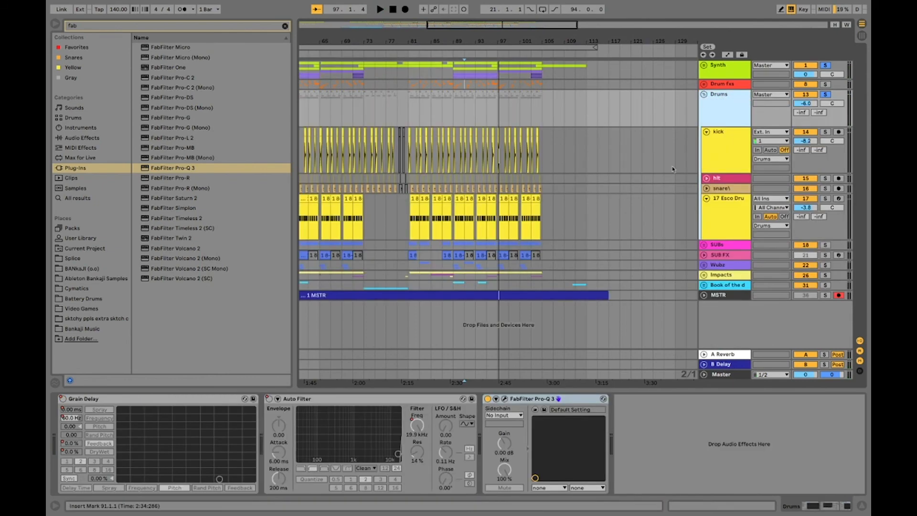
click(730, 147)
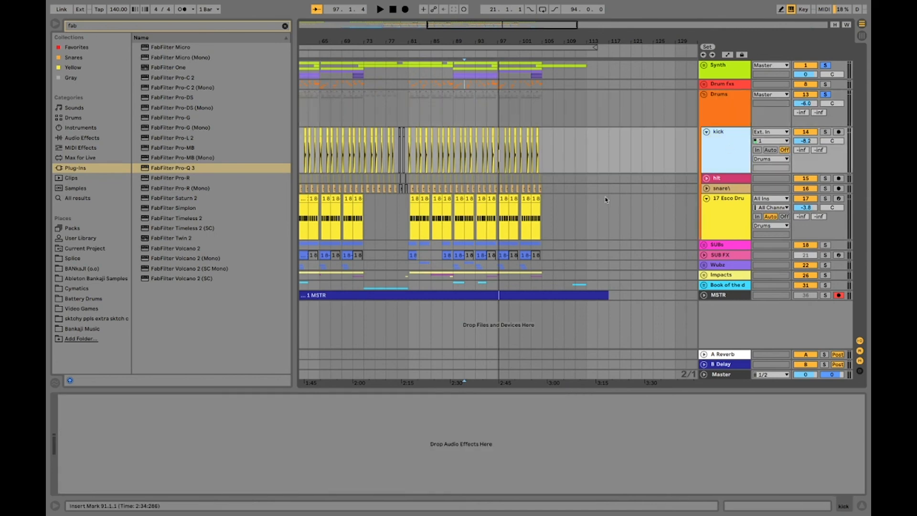
drag(192, 168, 226, 169)
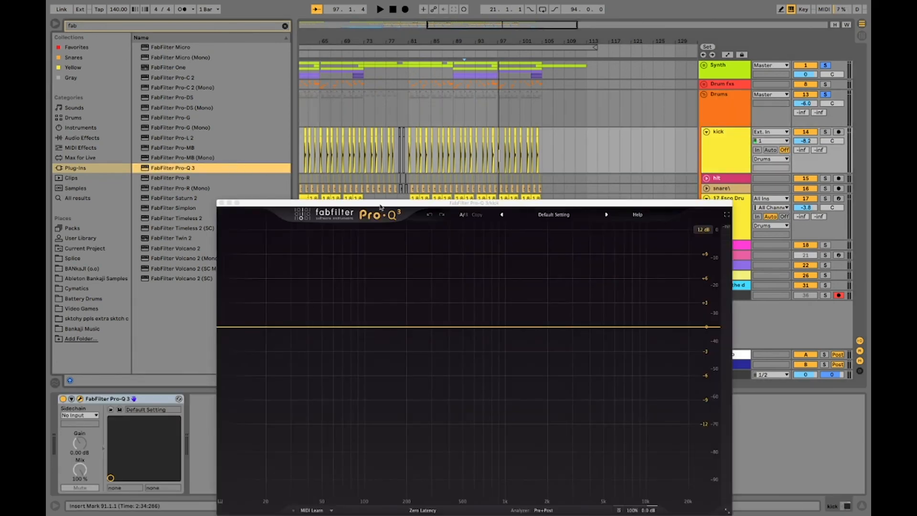
drag(381, 206, 407, 92)
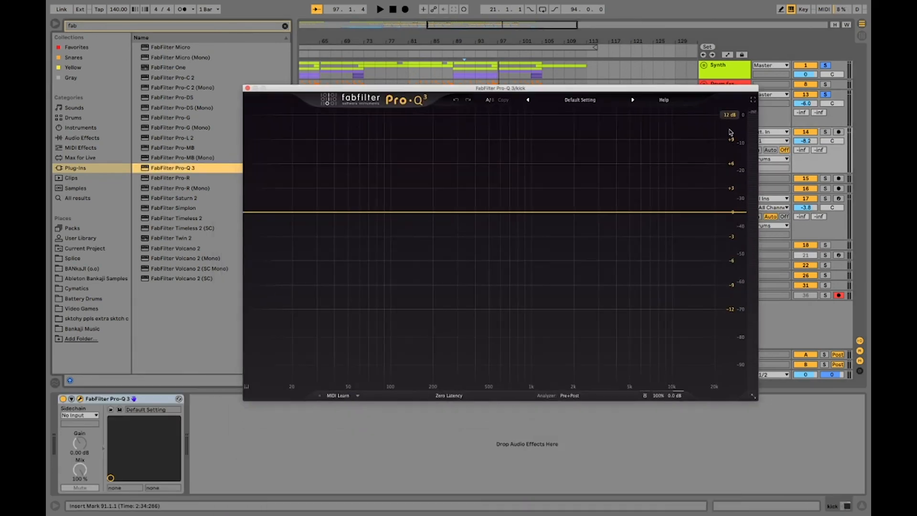
Solo the kick track and play it from bar 91 to examine its spectrum
click(825, 132)
key(space)
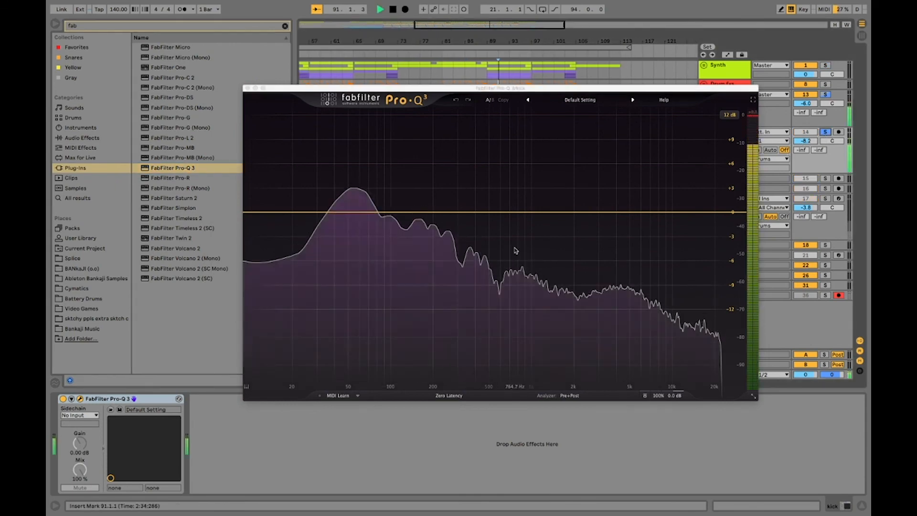
click(449, 218)
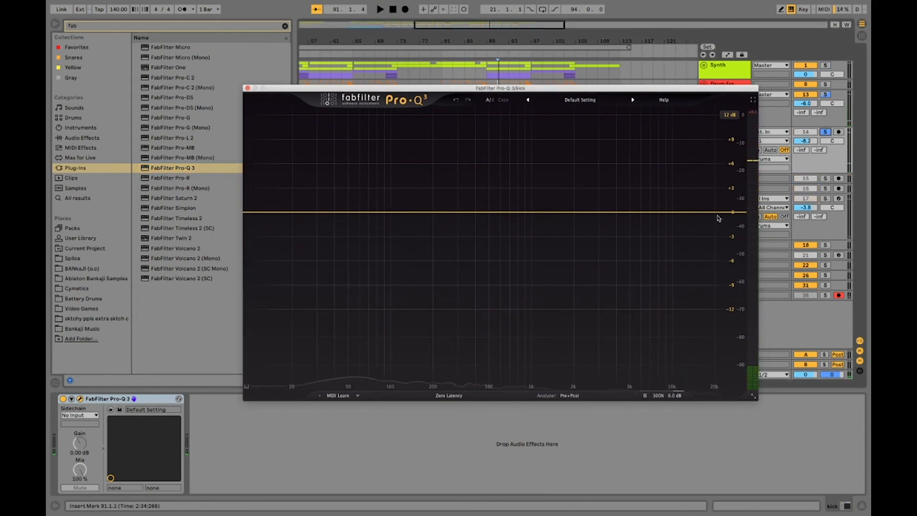
key(space)
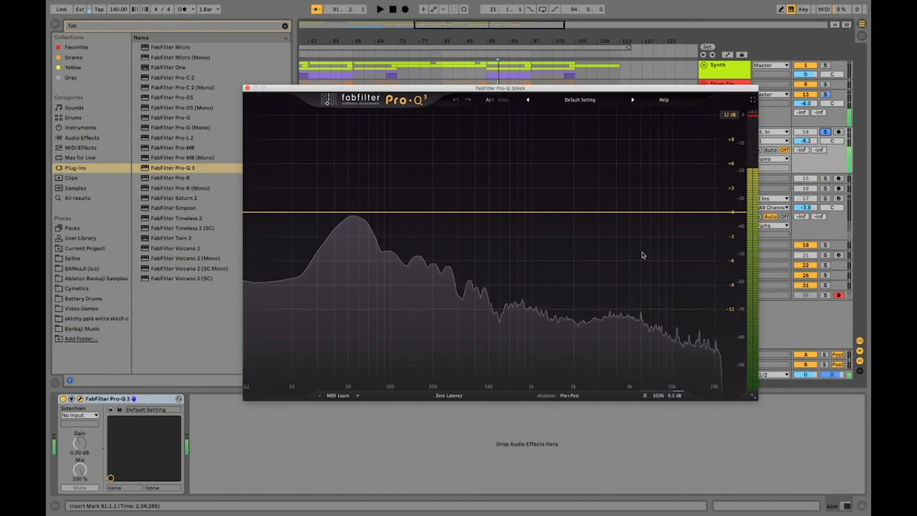
key(space)
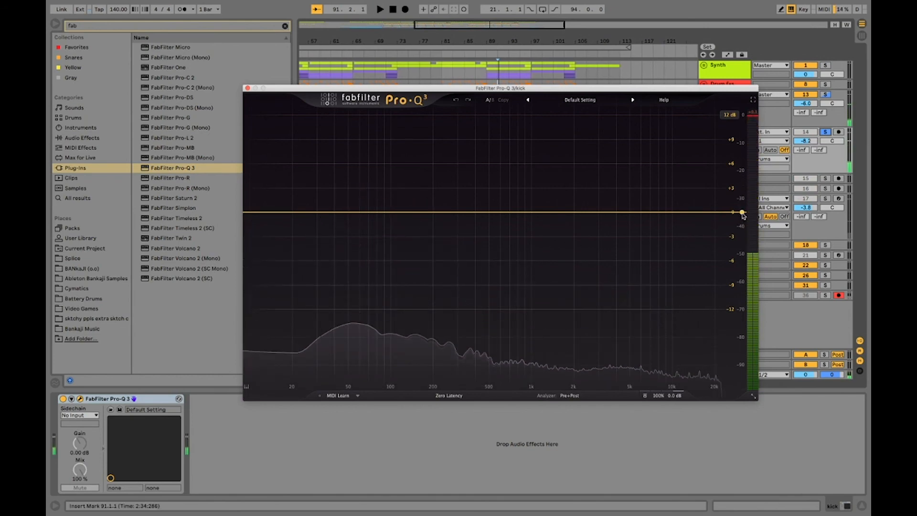
Add a high-shelf cut of about 4.8 dB at about 621 Hz to the kick and audition it
mouse_move(742, 212)
mouse_down()
mouse_move(475, 250)
mouse_move(470, 277)
mouse_move(621, 287)
mouse_move(576, 304)
mouse_move(532, 258)
mouse_move(507, 253)
mouse_up()
key(space)
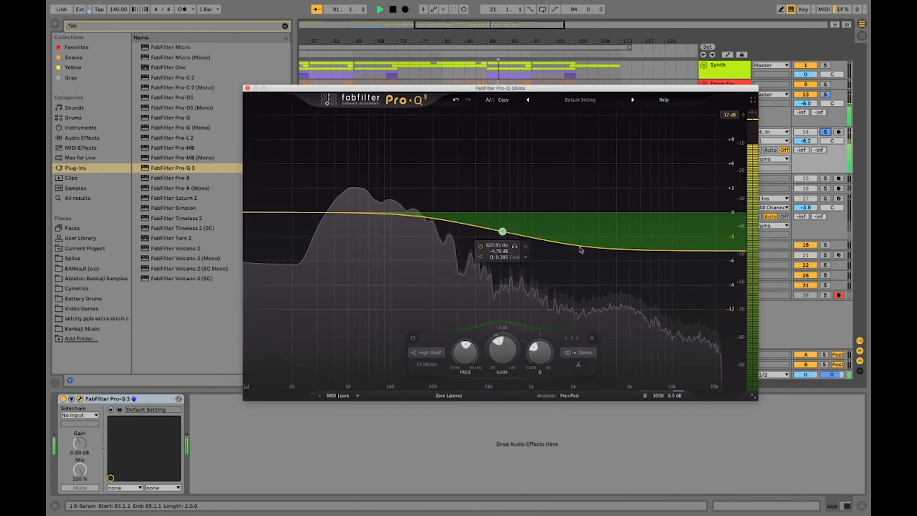
key(space)
Add a bell band at about 6.2 kHz, make it a dynamic cut about 4 dB deep and play the kick
drag(646, 254, 646, 290)
key(space)
key(space)
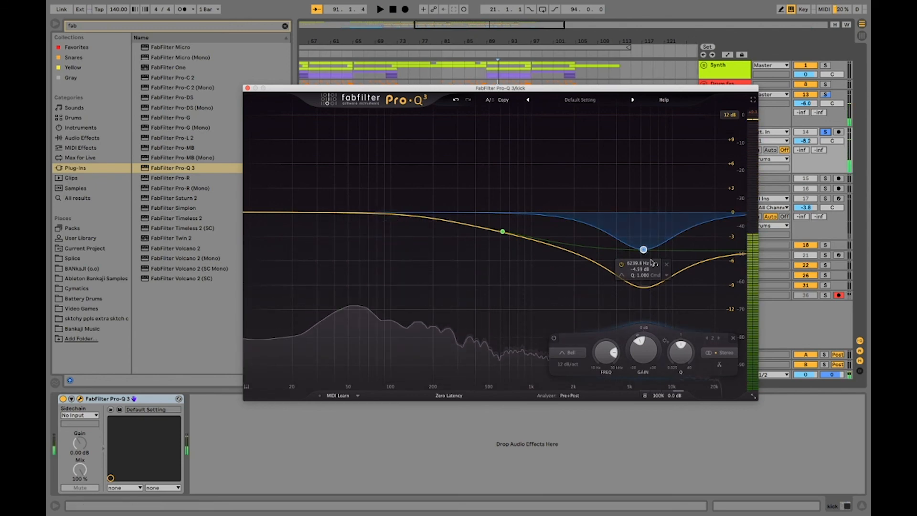
drag(645, 335, 643, 340)
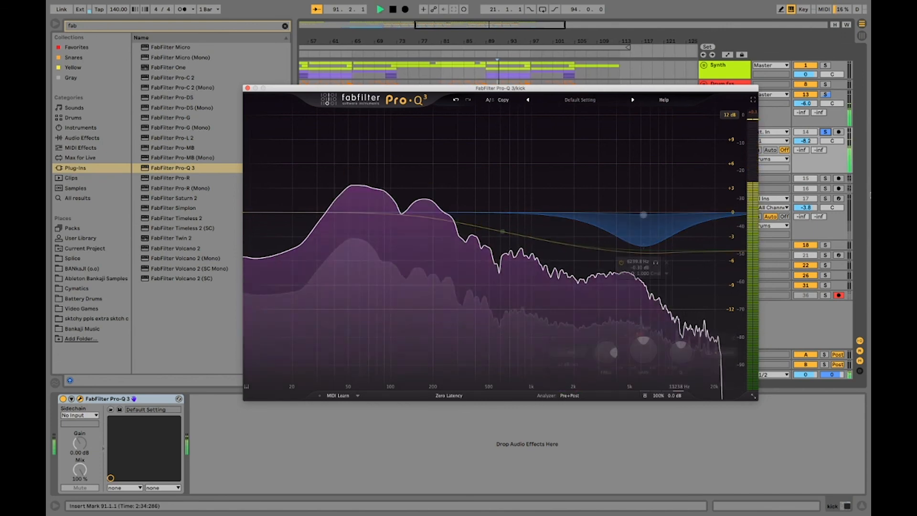
key(space)
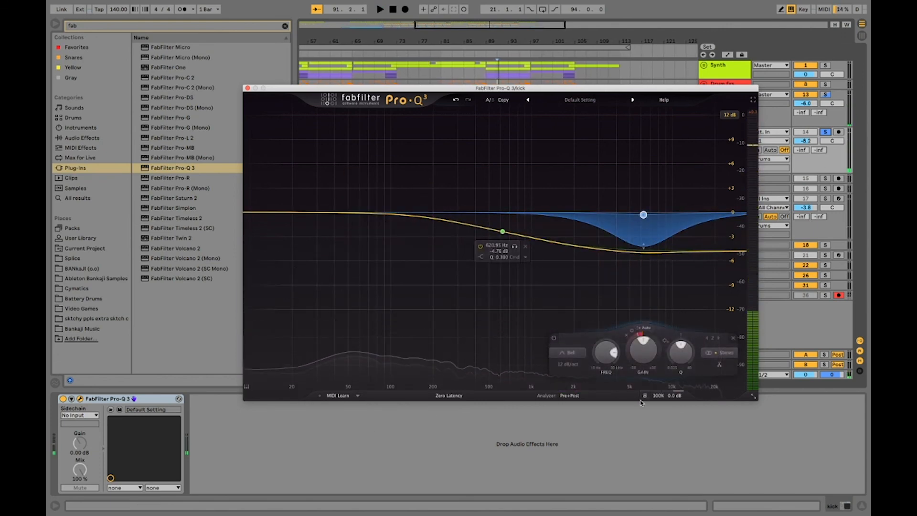
Compare the kick with the EQ bypassed and active during playback, and close the plug-in window
click(644, 396)
key(space)
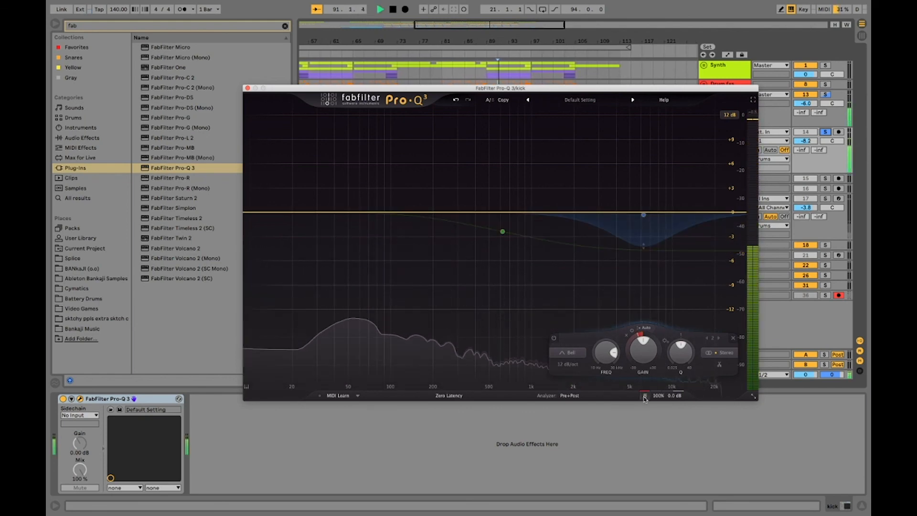
key(space)
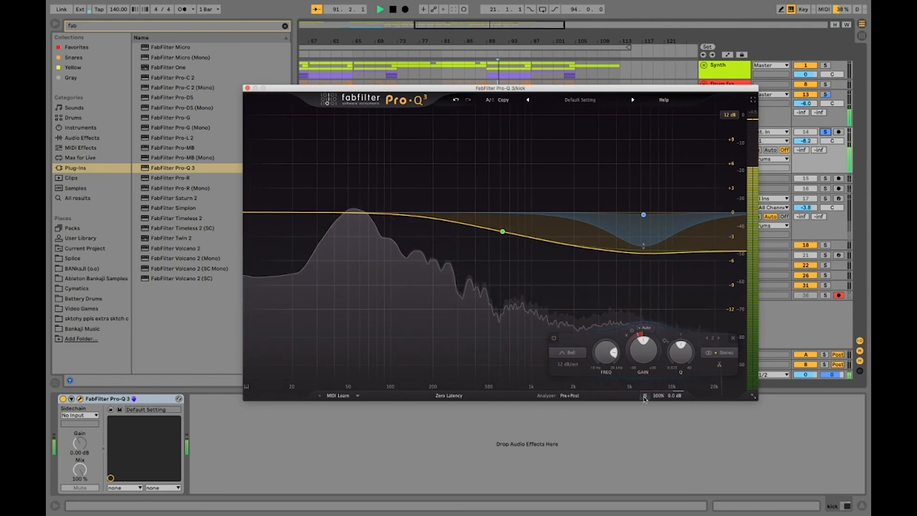
key(space)
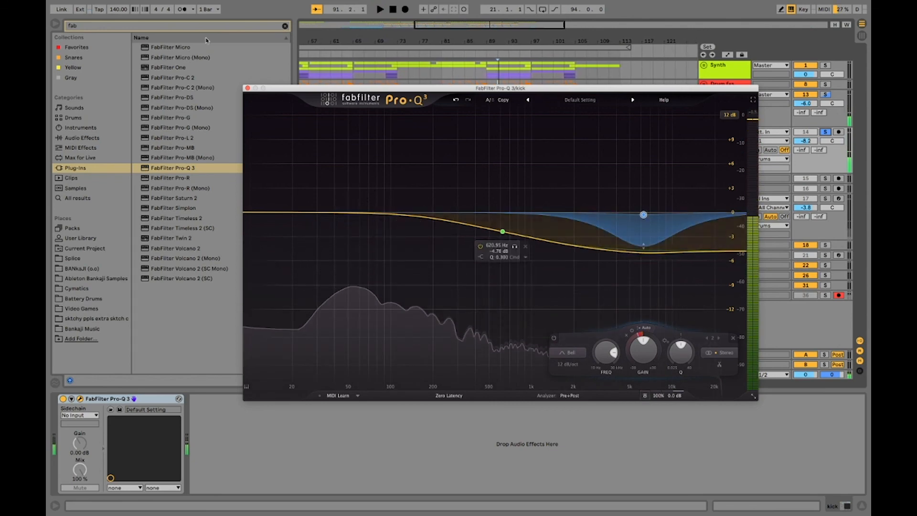
click(248, 88)
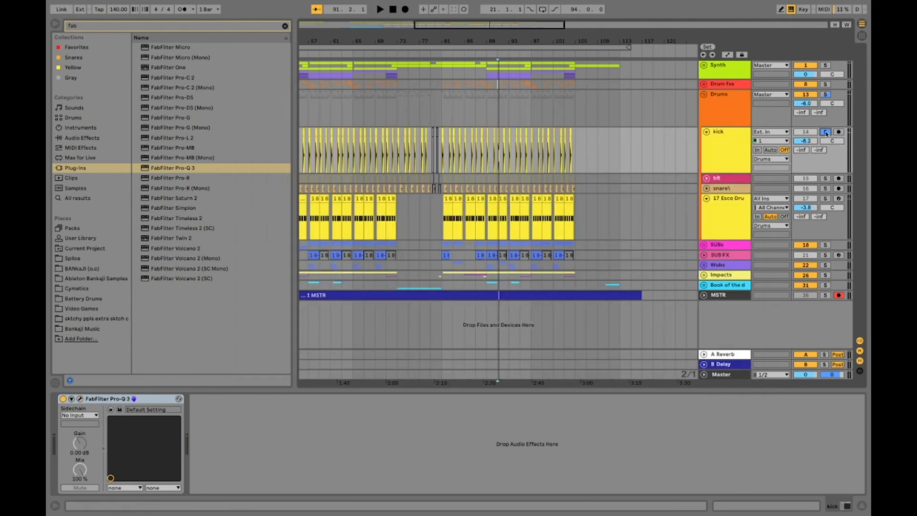
Play the unsoloed full mix from about bar 78 with more of the arrangement in view
click(429, 107)
key(space)
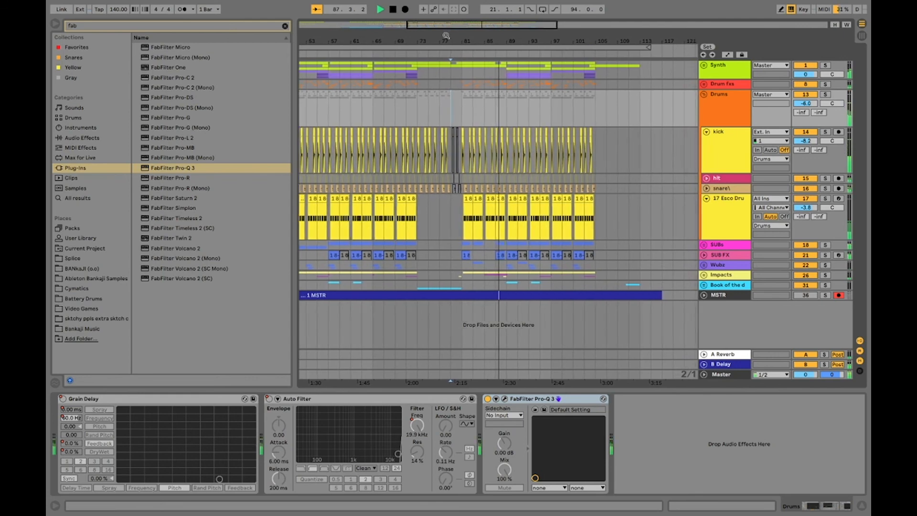
drag(446, 37, 688, 28)
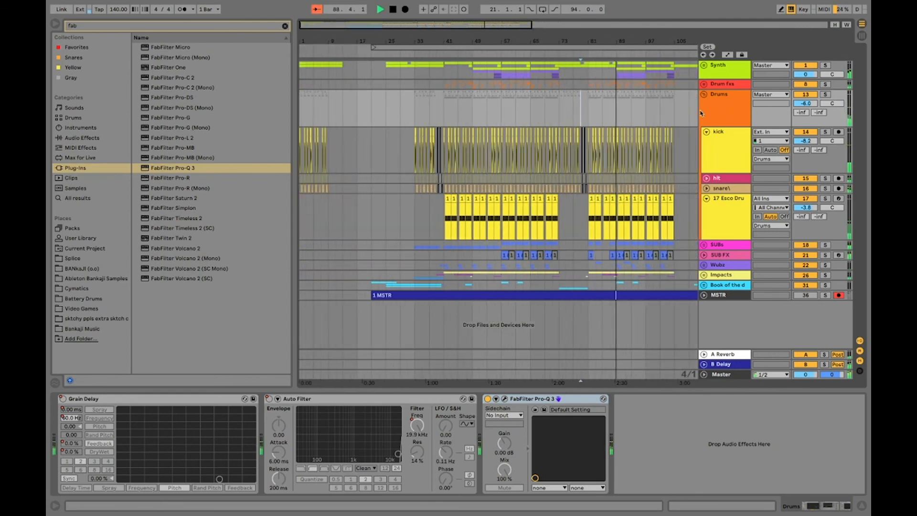
Collapse the Drums group and bring up the Synth group's Pro-Q 3 to watch its spectrum during playback
click(704, 94)
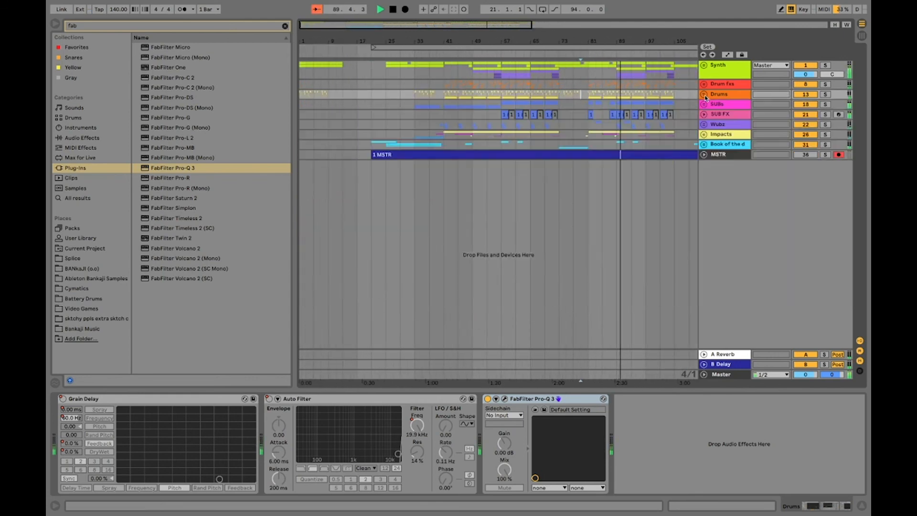
click(728, 72)
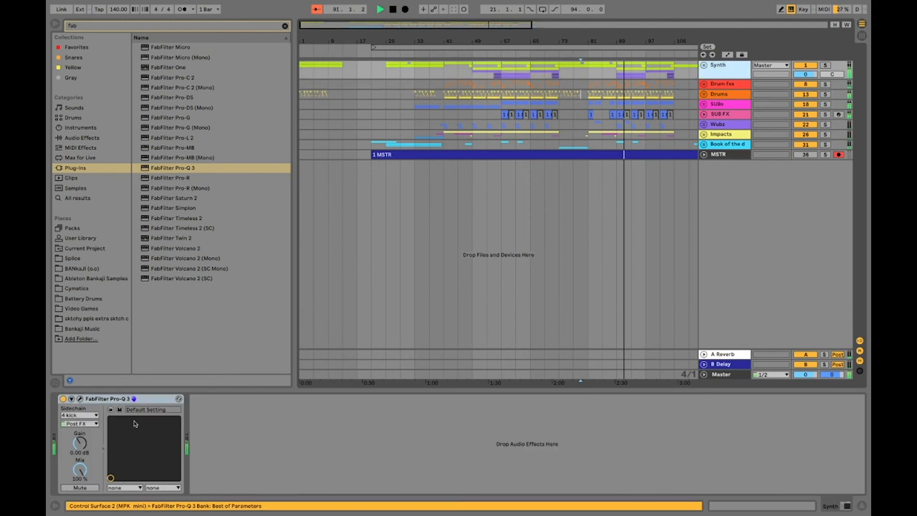
click(80, 398)
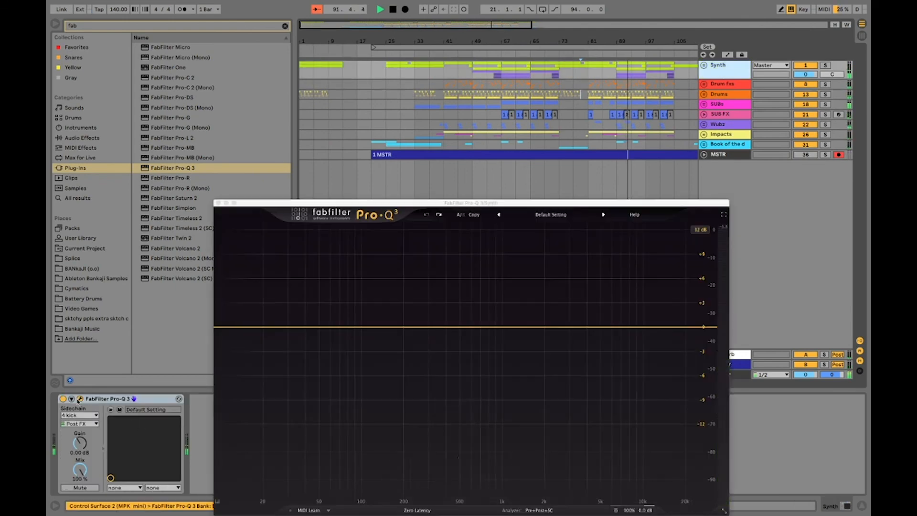
drag(502, 203, 529, 90)
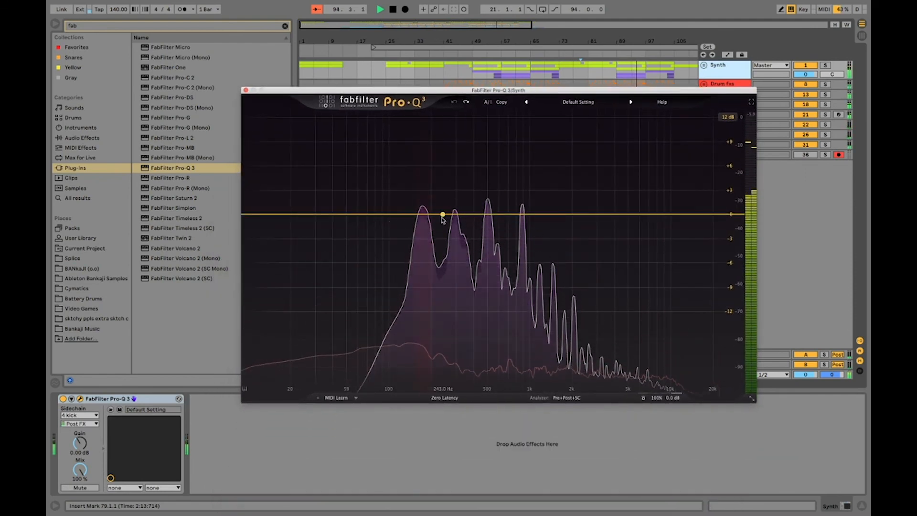
mouse_move(420, 277)
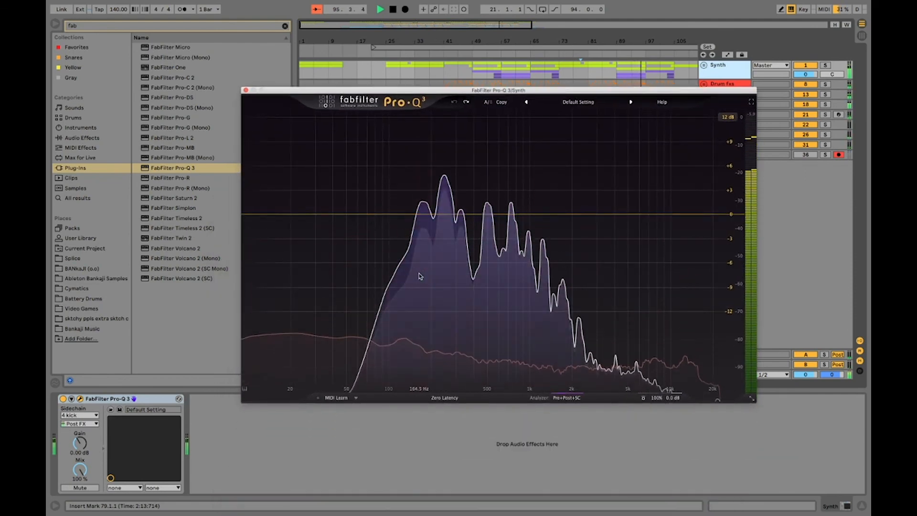
Stop playback and add dynamic bell cuts to the Synth group, about 8 dB at 172 Hz and about 4 dB at 248 Hz
key(space)
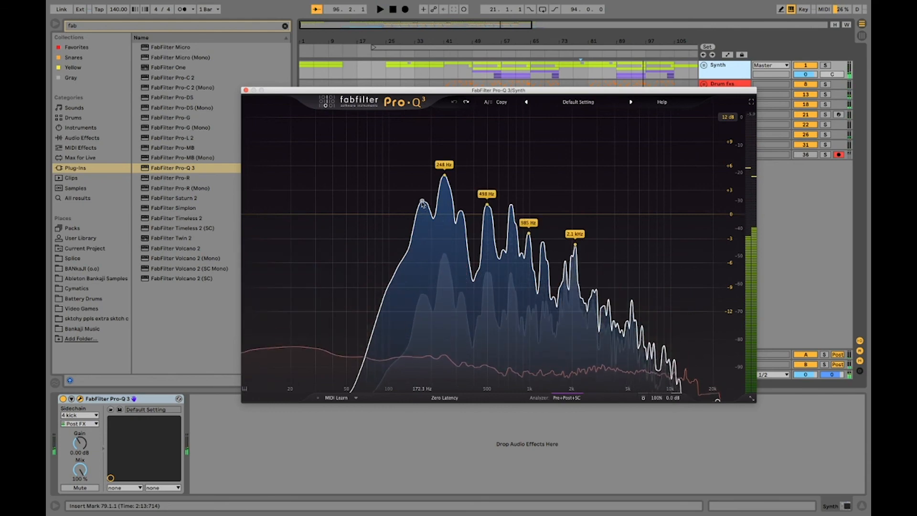
drag(422, 204, 422, 228)
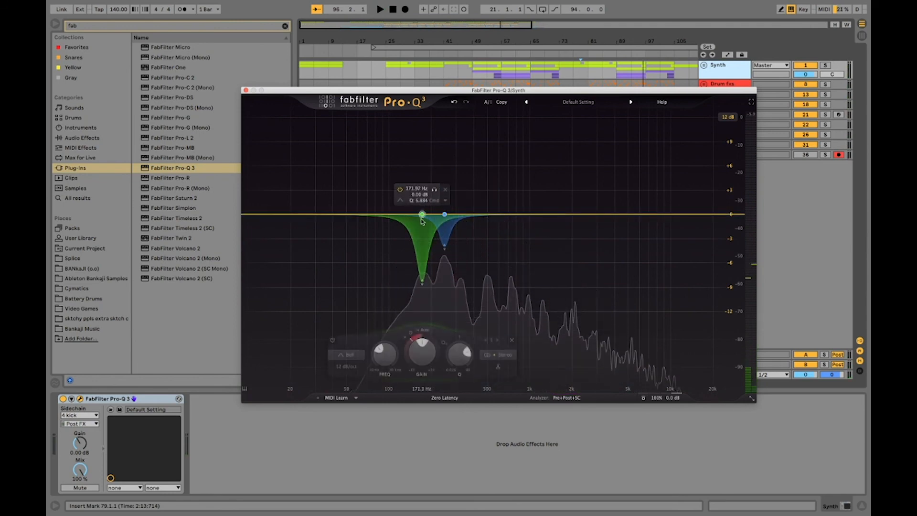
click(419, 333)
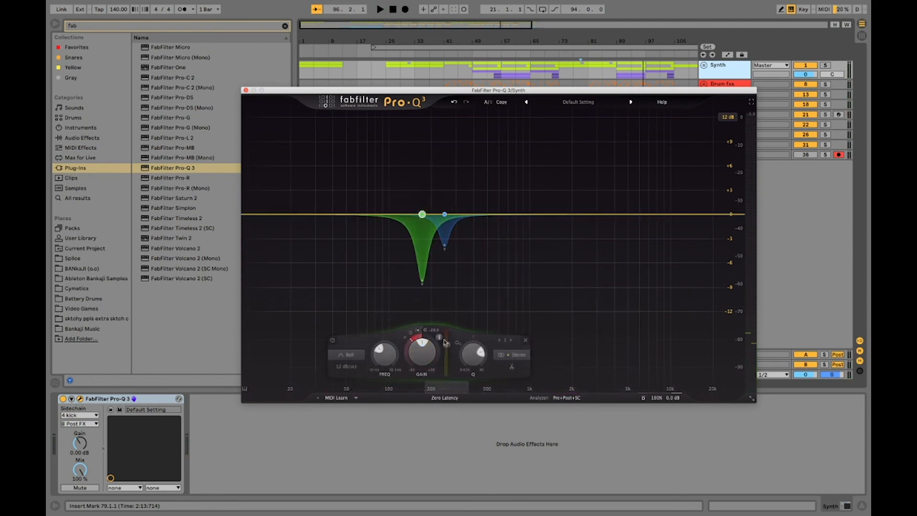
Adjust both dynamic bands' thresholds, with about -26 dB for the 172 Hz band, audition the mix and close the plug-in window
click(446, 226)
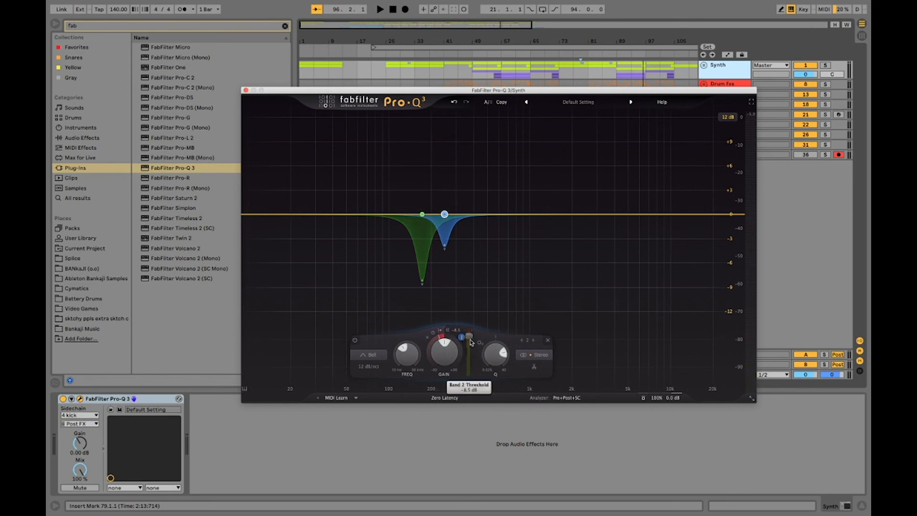
click(422, 214)
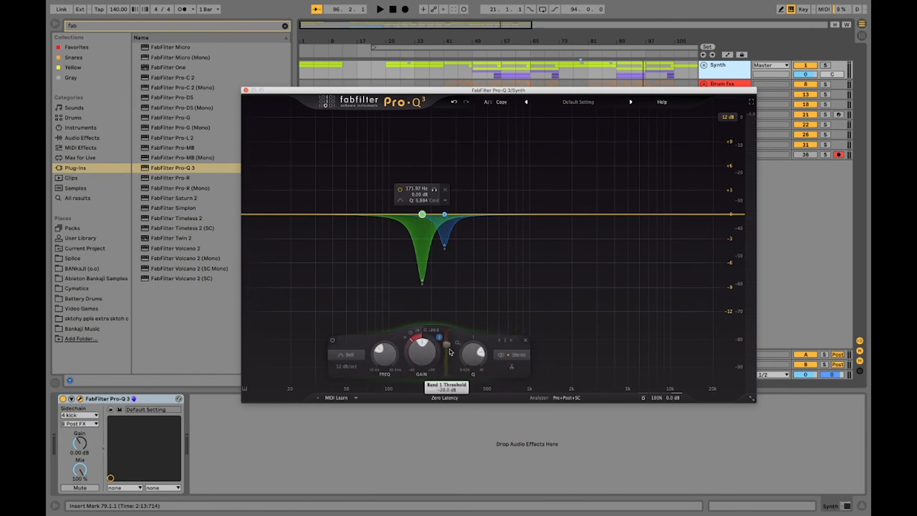
key(space)
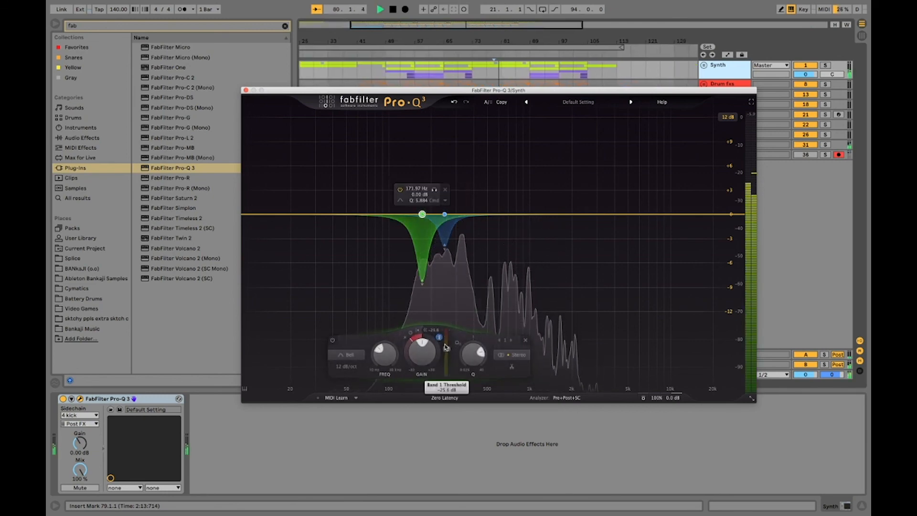
drag(447, 351, 447, 349)
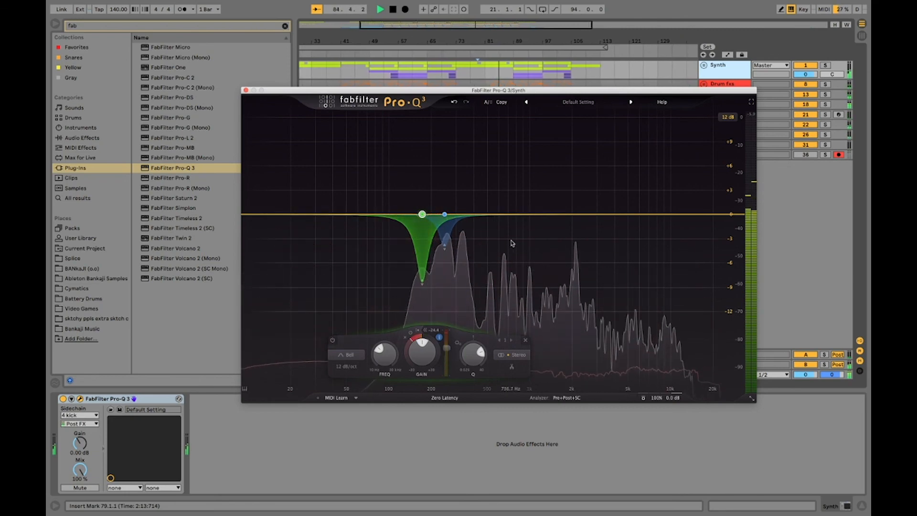
key(space)
key(super+w)
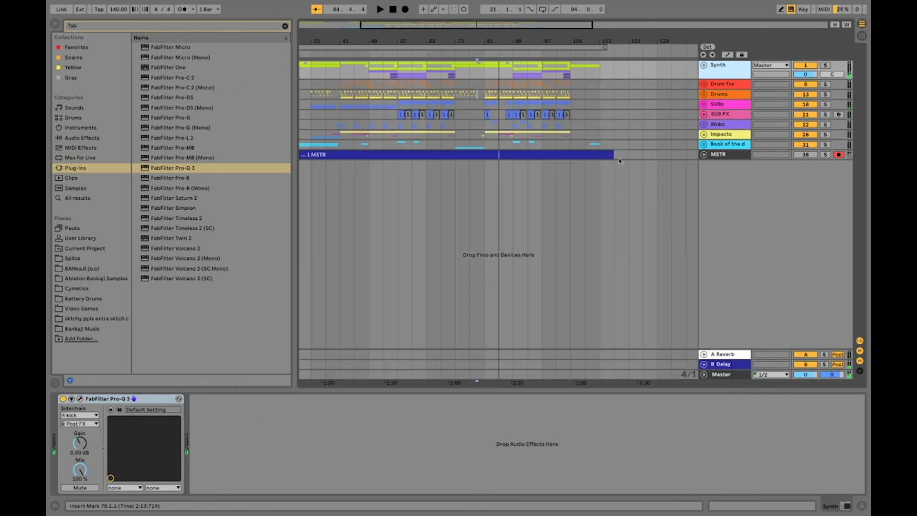
Insert FabFilter Pro-Q 3 on the Wubz group and set its side-chain source to 4 kick
click(728, 106)
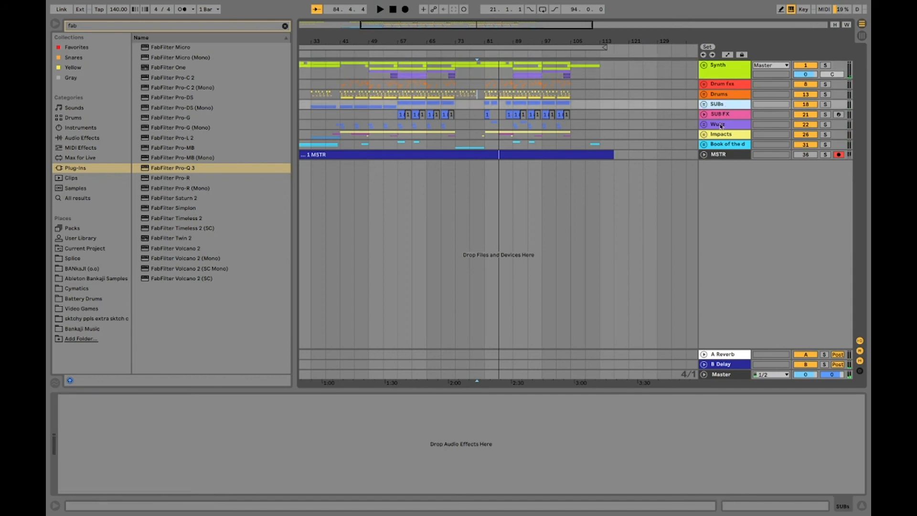
click(721, 125)
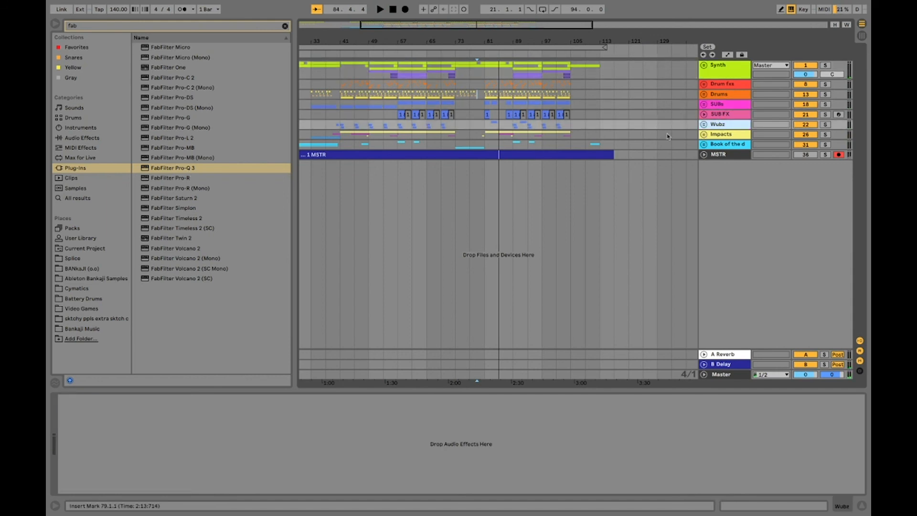
click(659, 147)
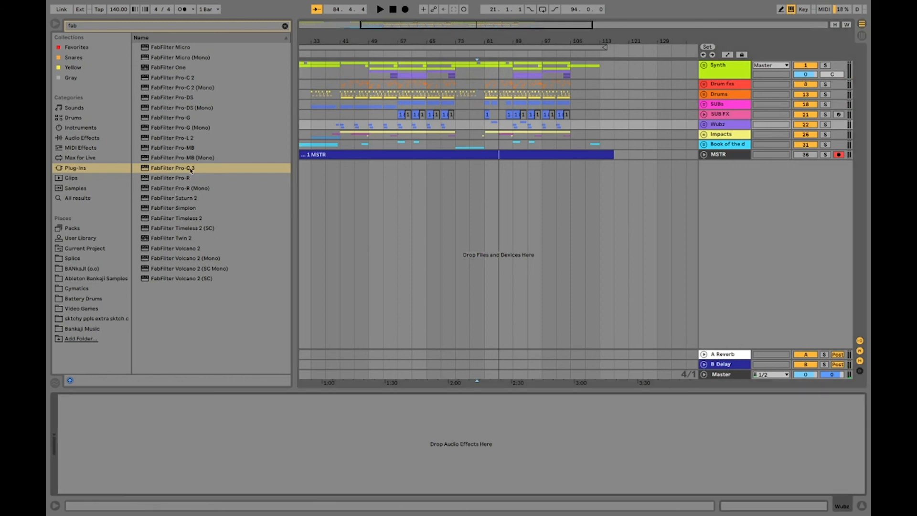
drag(191, 170, 121, 447)
click(75, 415)
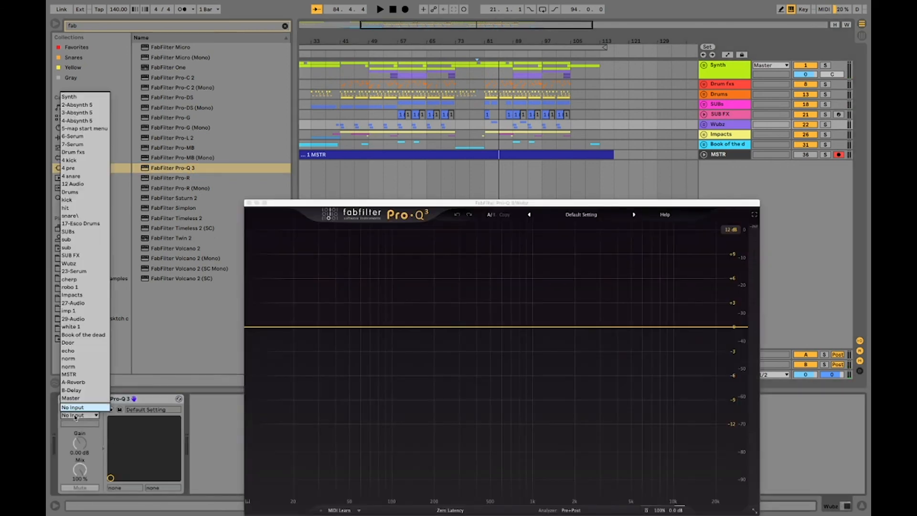
click(88, 161)
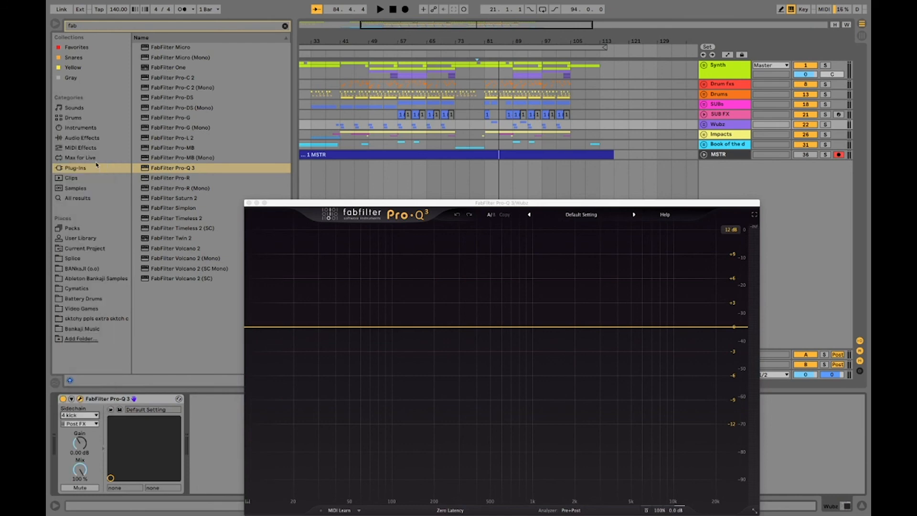
drag(457, 206, 462, 94)
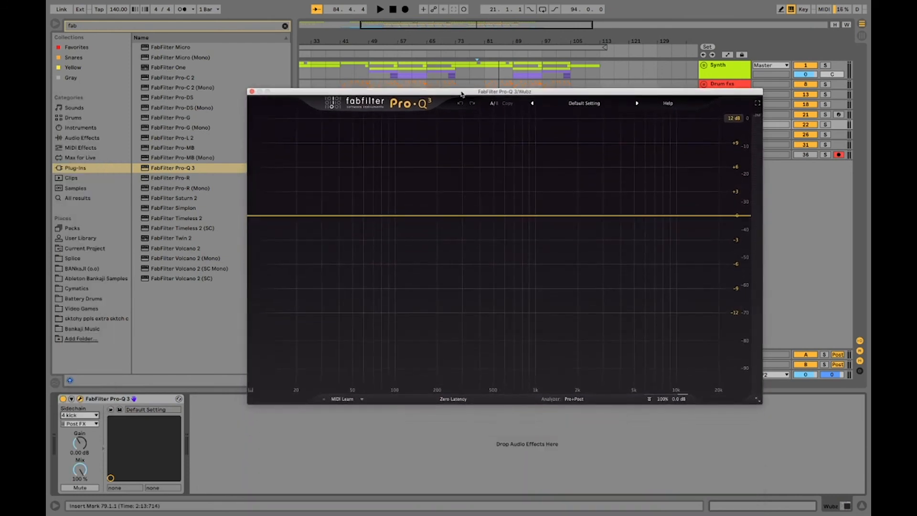
Overlay the side-chain spectrum in the Wubz EQ's analyzer and solo the Drums and Wubz groups
click(571, 397)
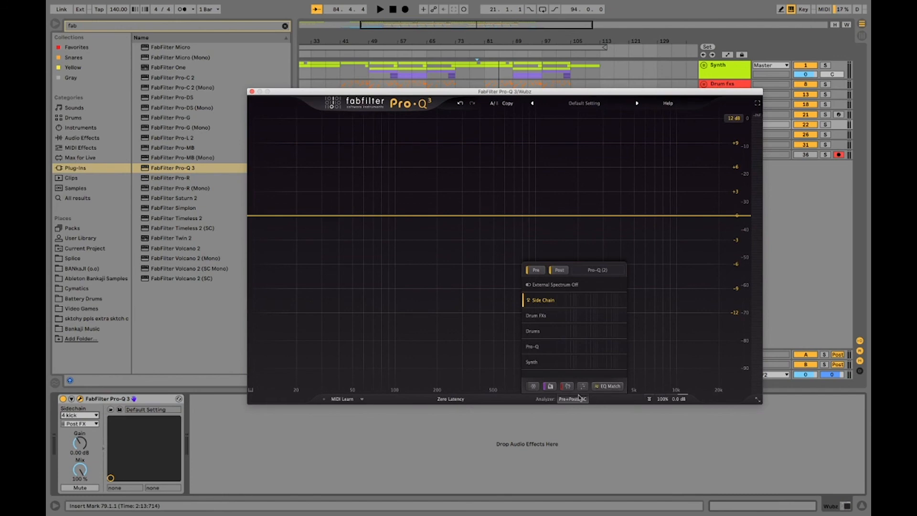
key(space)
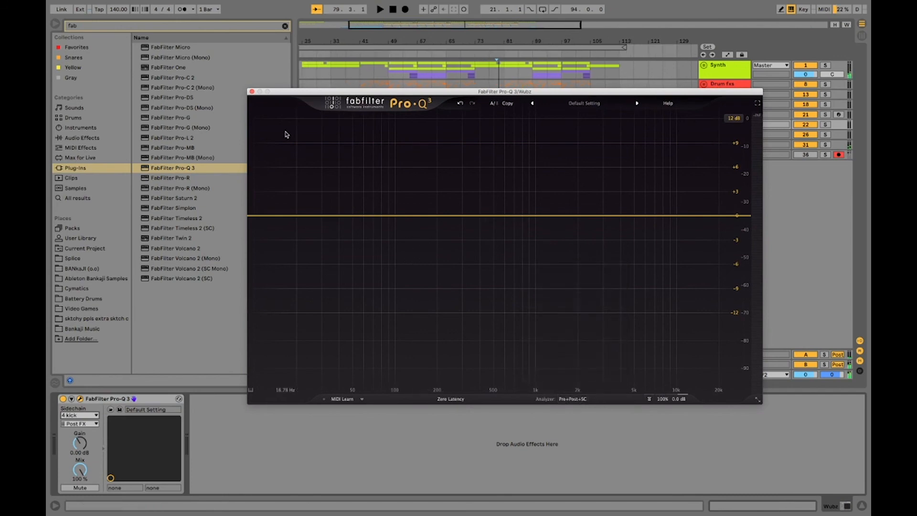
drag(687, 89, 535, 79)
click(827, 97)
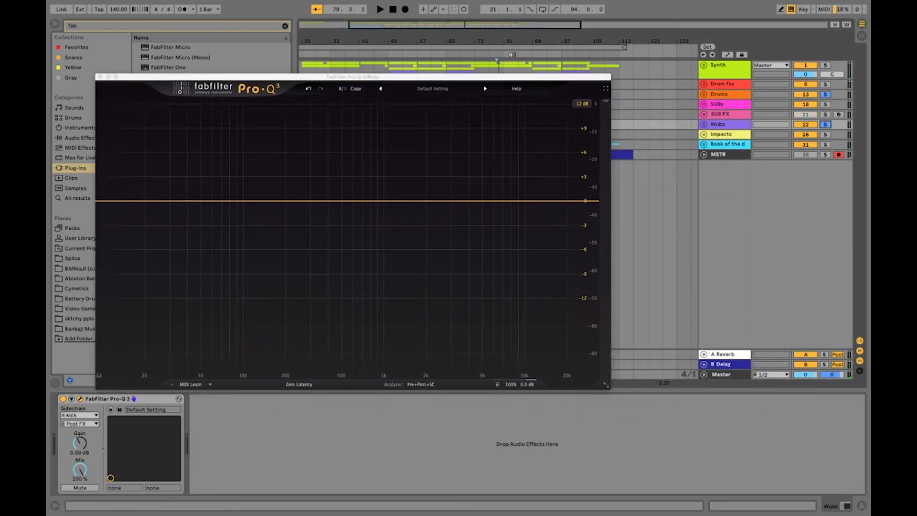
Play the soloed Drums and Wubz groups from bar 57 with the Wubz EQ in view
drag(447, 81, 613, 172)
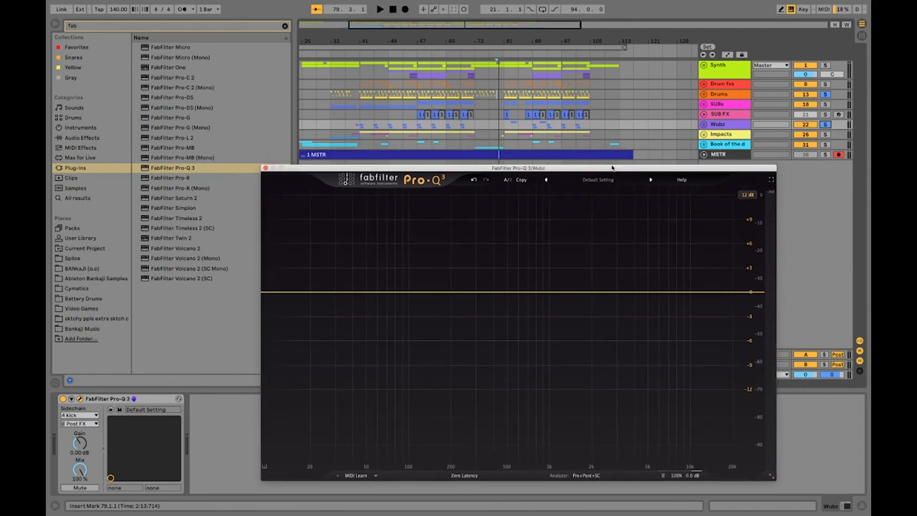
click(416, 127)
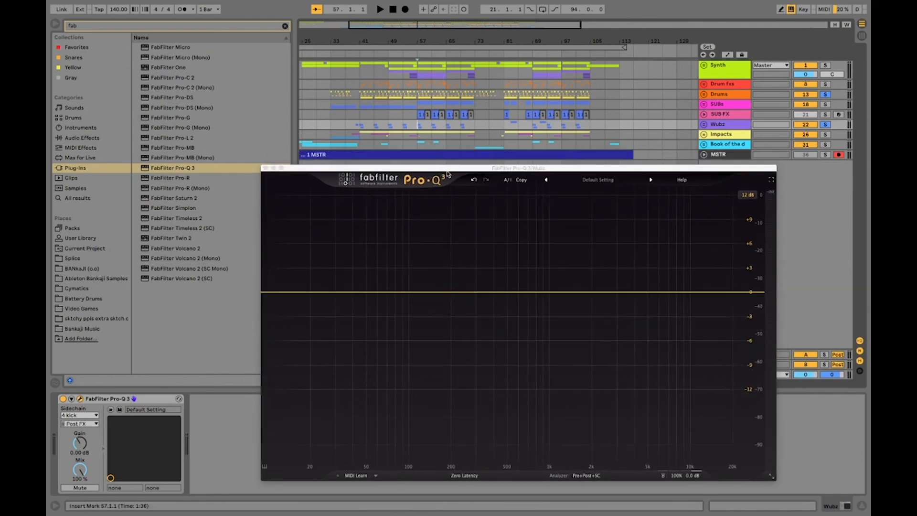
drag(448, 173, 450, 81)
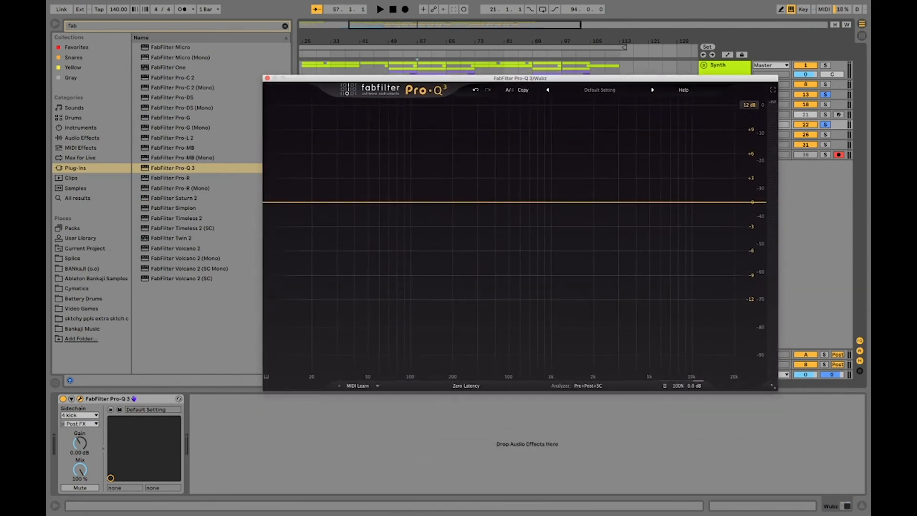
key(super+alt+p)
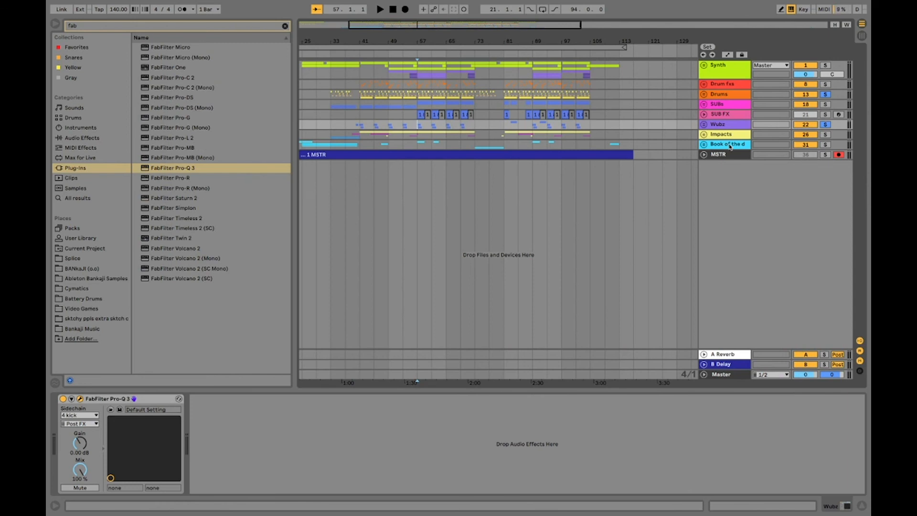
key(super+alt+p)
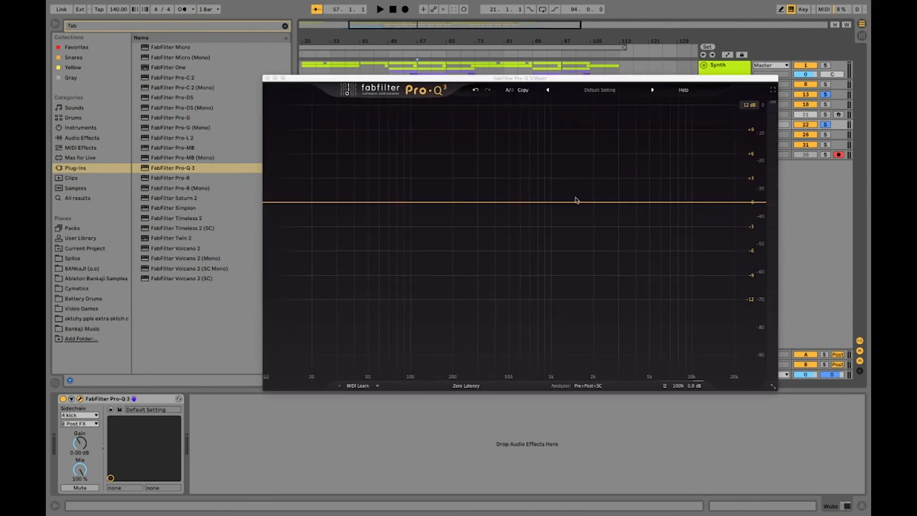
key(space)
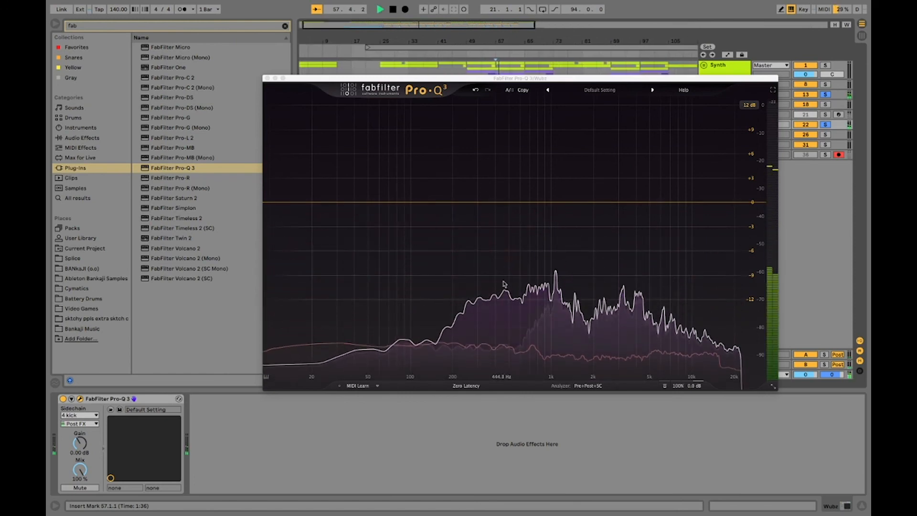
Examine the Wubz EQ's external spectrum sources during playback and close the plug-in window
click(588, 385)
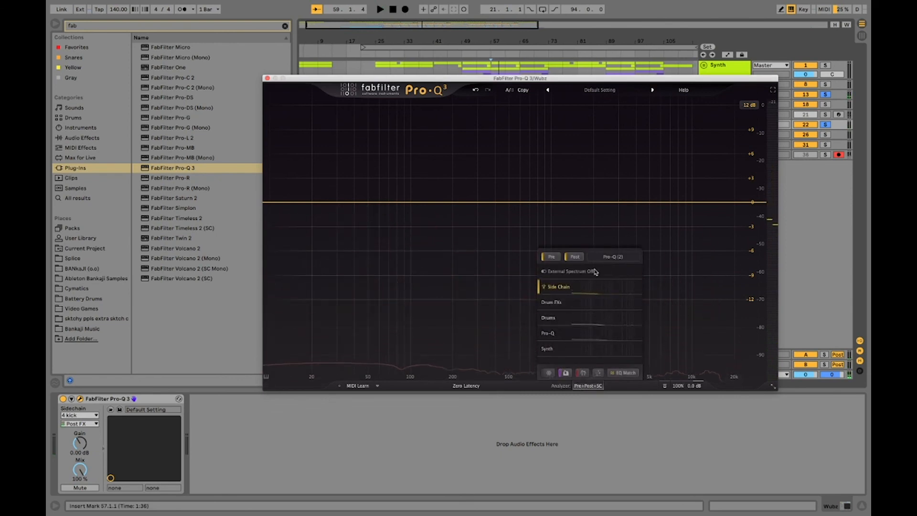
key(space)
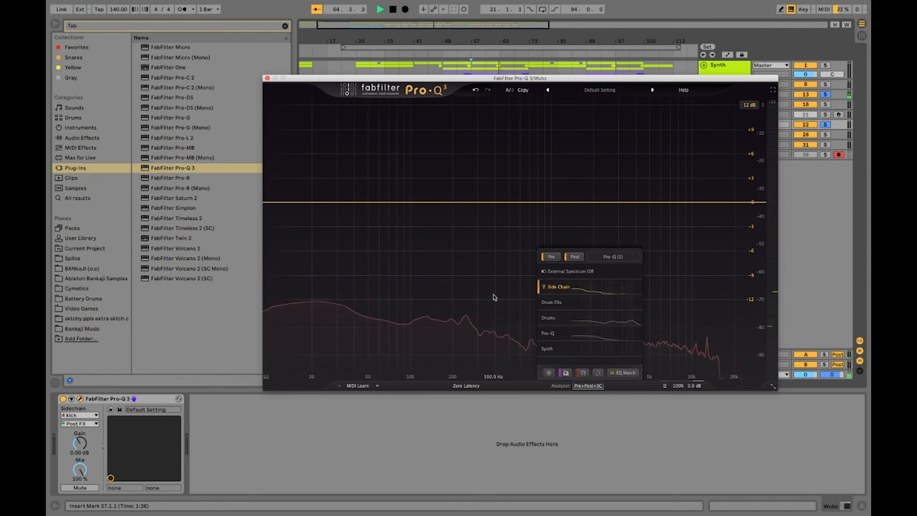
click(836, 124)
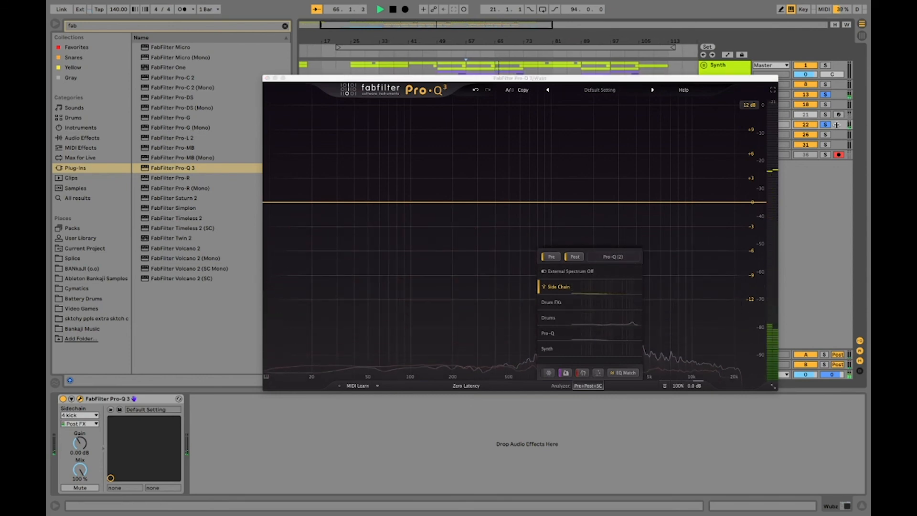
click(267, 78)
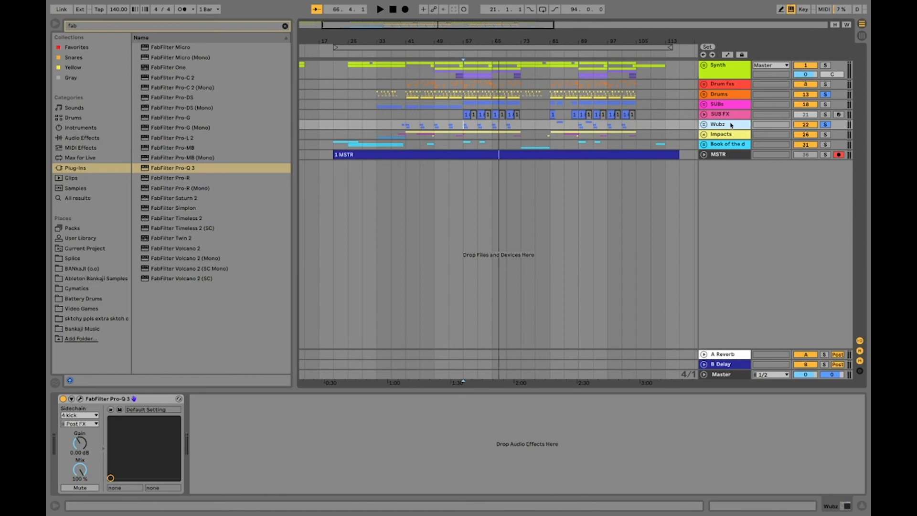
Reopen the Wubz EQ during playback and name its instance Wubs in the analyzer's external spectrum list
key(space)
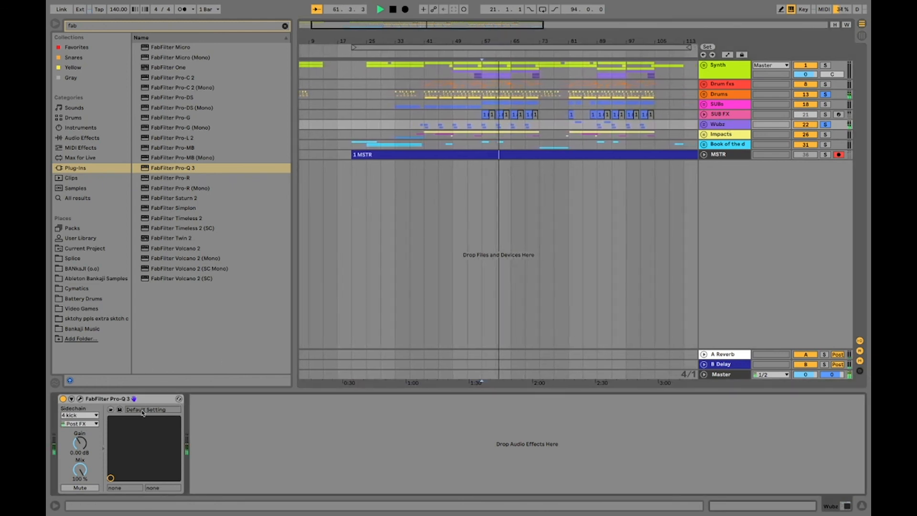
click(81, 400)
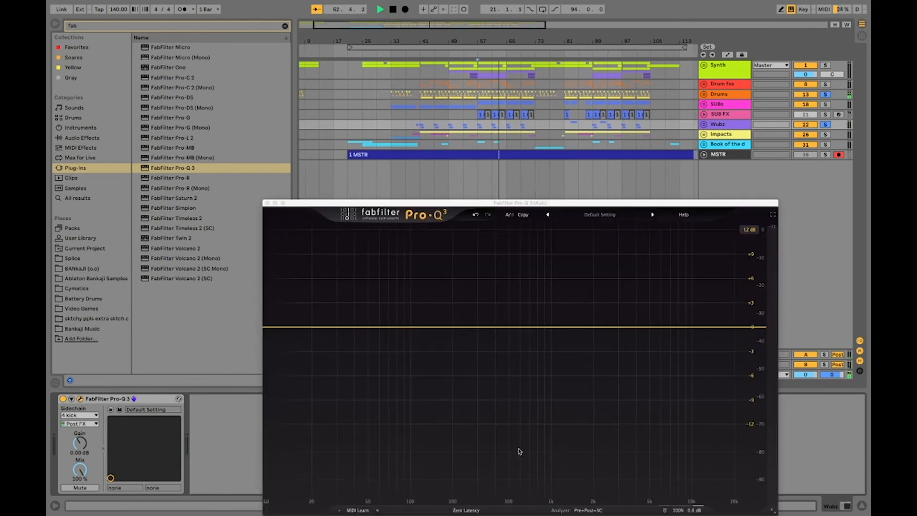
click(587, 510)
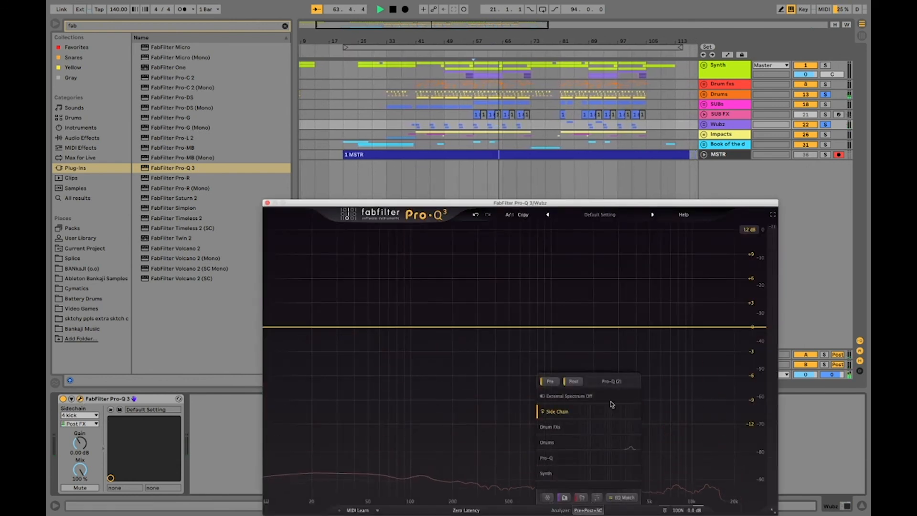
click(613, 380)
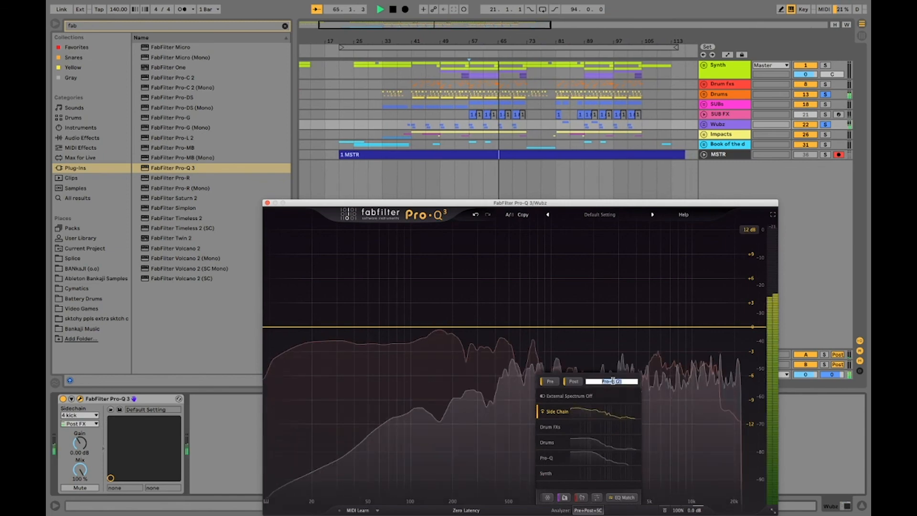
text(Wubs)
key(Return)
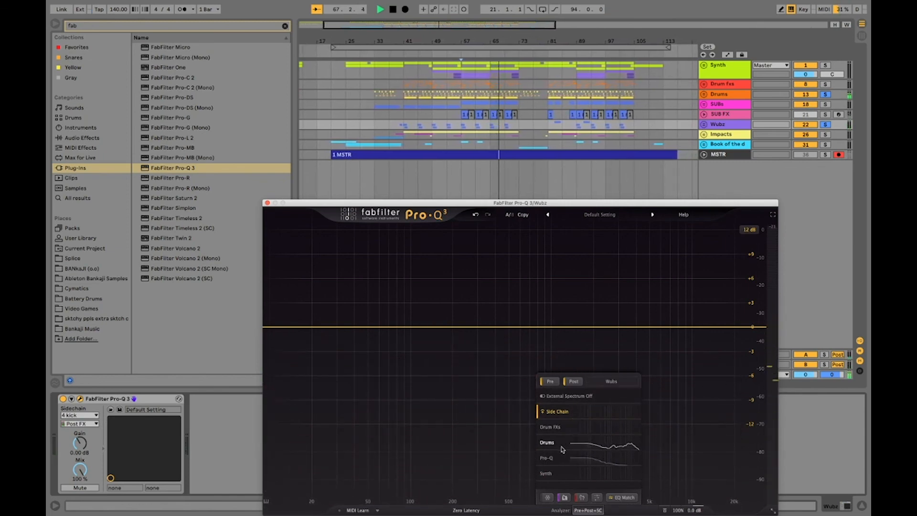
Reposition the Wubz EQ window and play the soloed groups from bar 81 with the analyzer in view
mouse_move(565, 451)
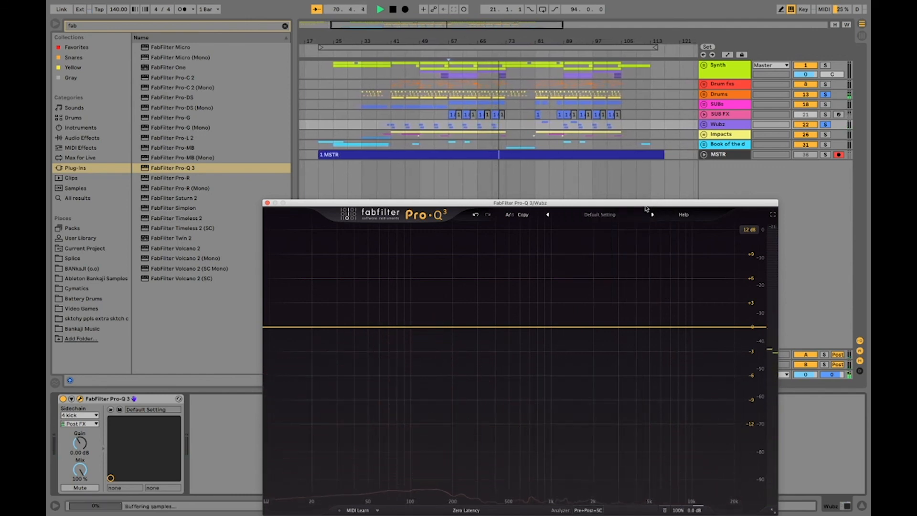
drag(646, 209, 626, 116)
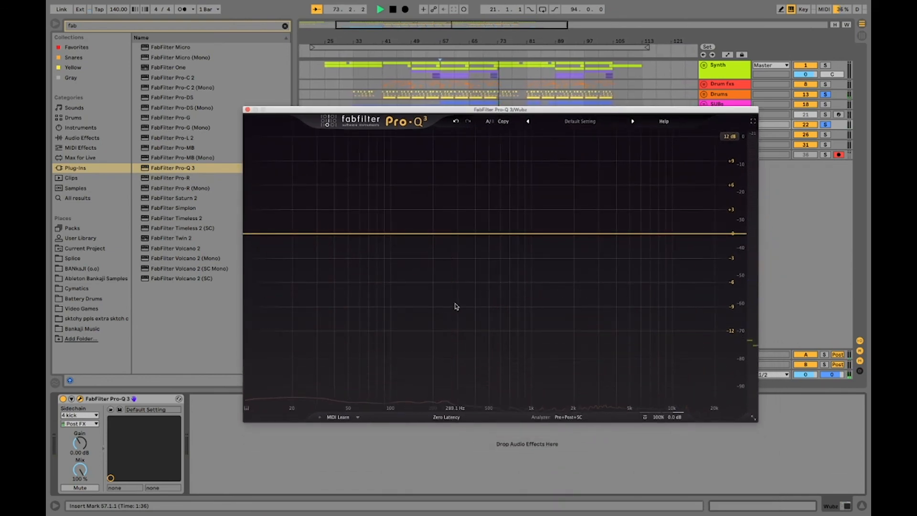
click(525, 70)
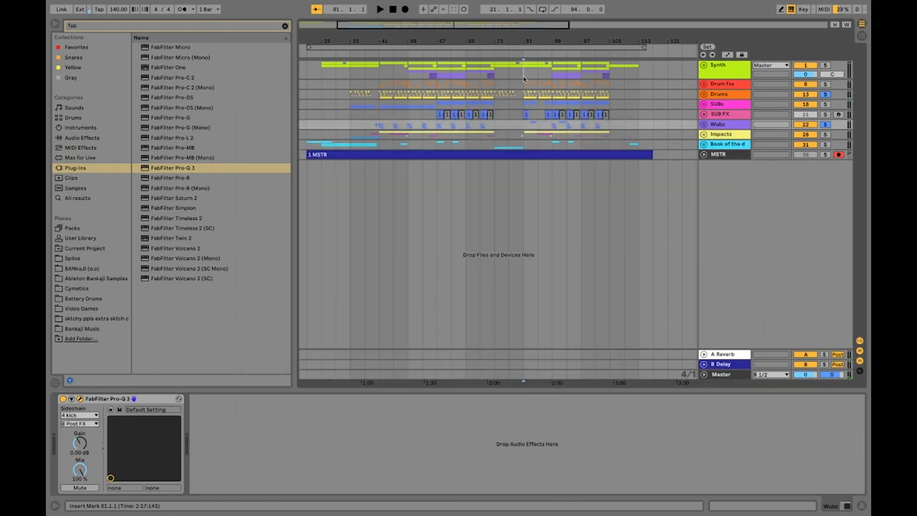
click(737, 127)
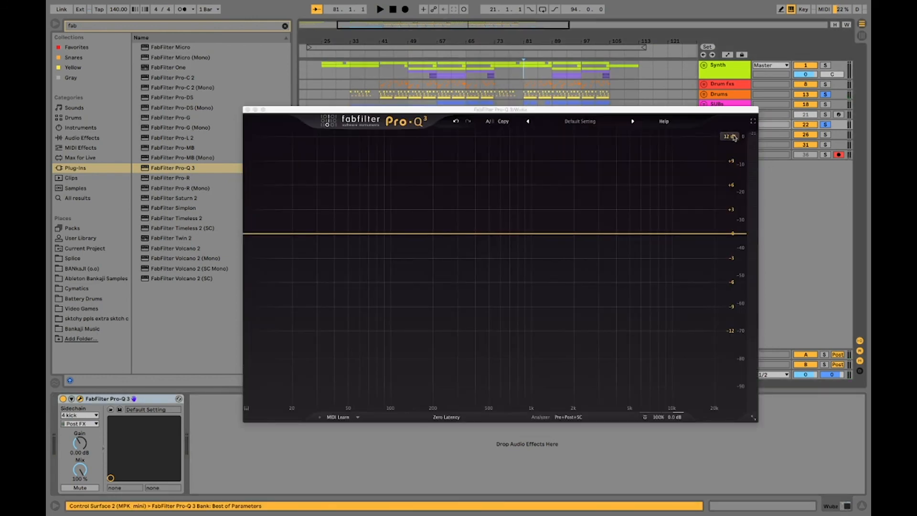
key(space)
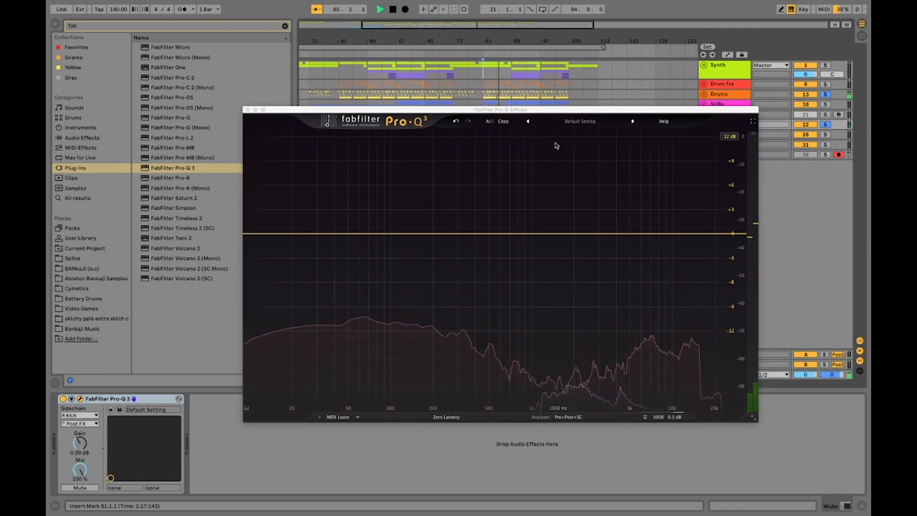
Play the soloed groups from bar 61 and compare the Wubz spectrum with the kick's side-chain spectrum in the EQ
drag(534, 110, 531, 132)
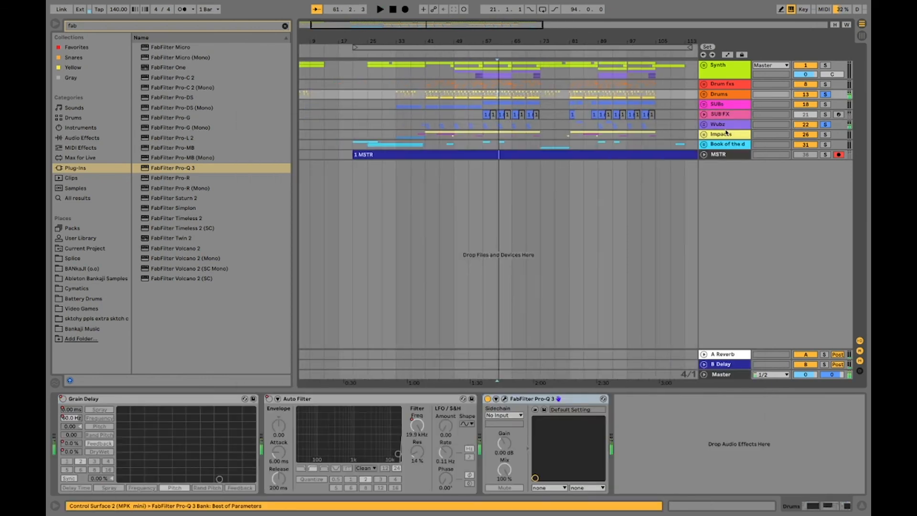
click(725, 126)
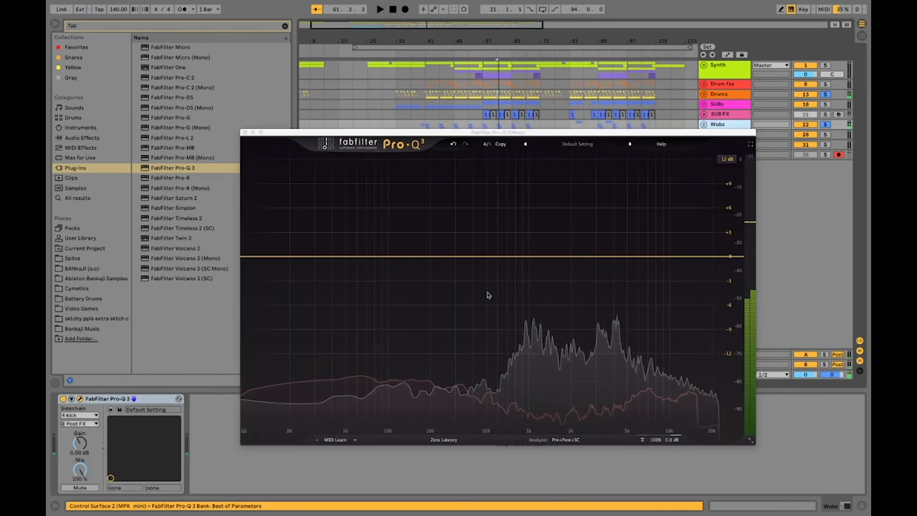
key(space)
key(space)
key(space)
key(space)
key(space)
key(space)
key(space)
key(space)
key(space)
key(space)
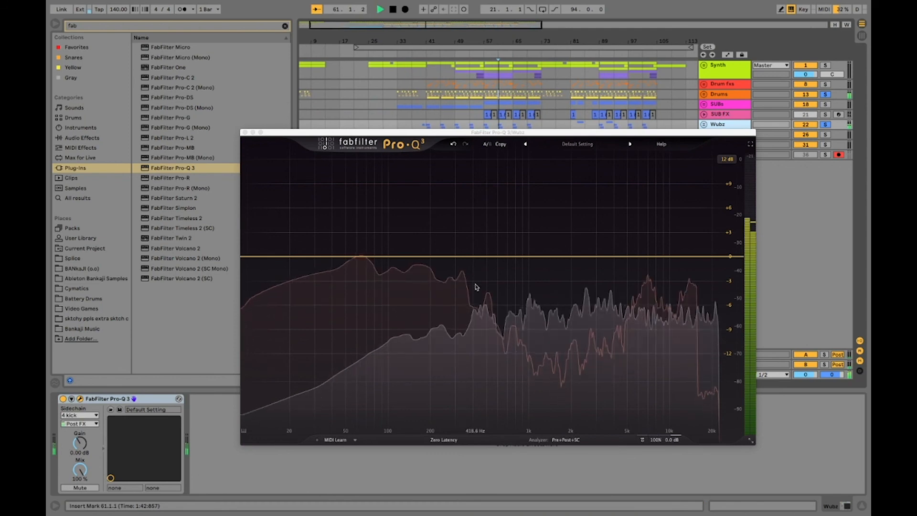
key(space)
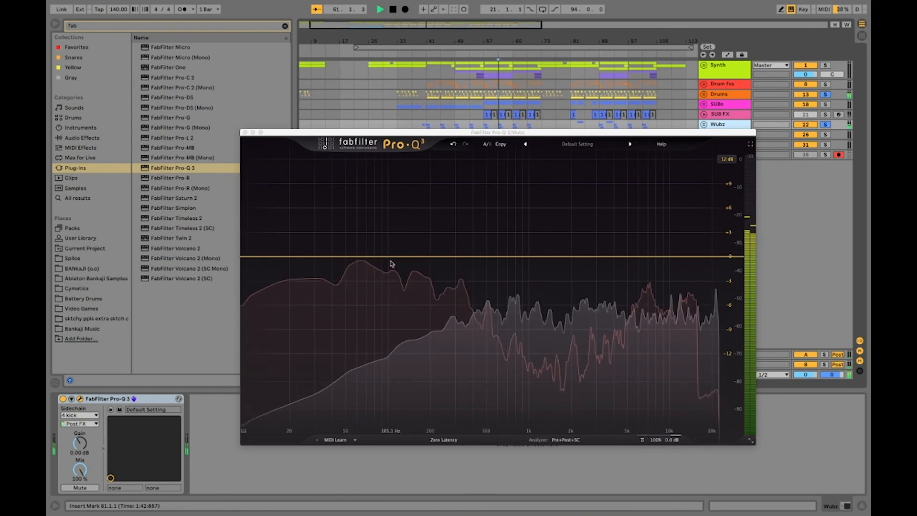
key(space)
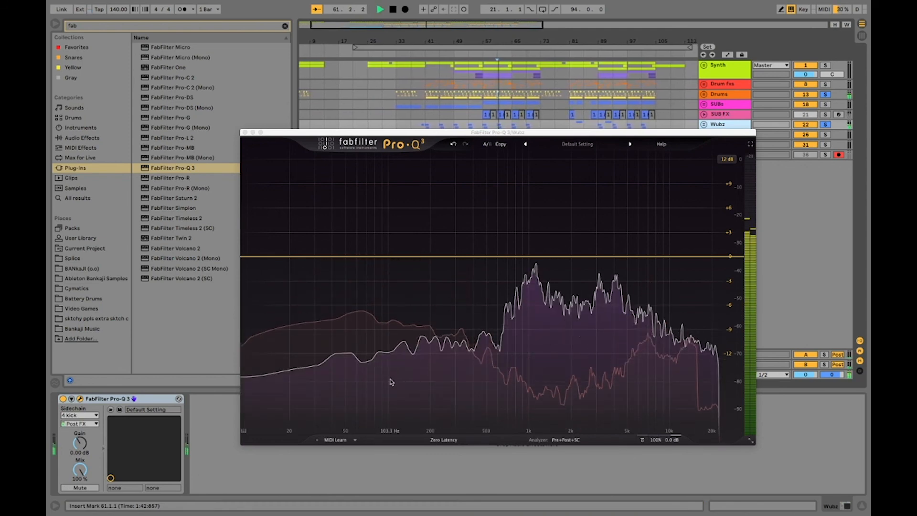
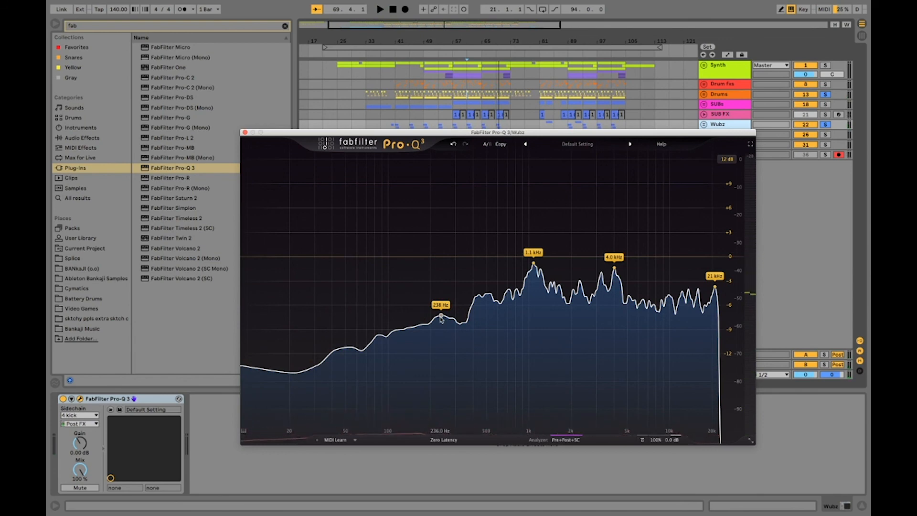
Pull down narrow dynamic cuts on the Wubz spectrum at about 102 Hz, 238 Hz, 1.08 kHz and 4 kHz
drag(442, 319, 444, 337)
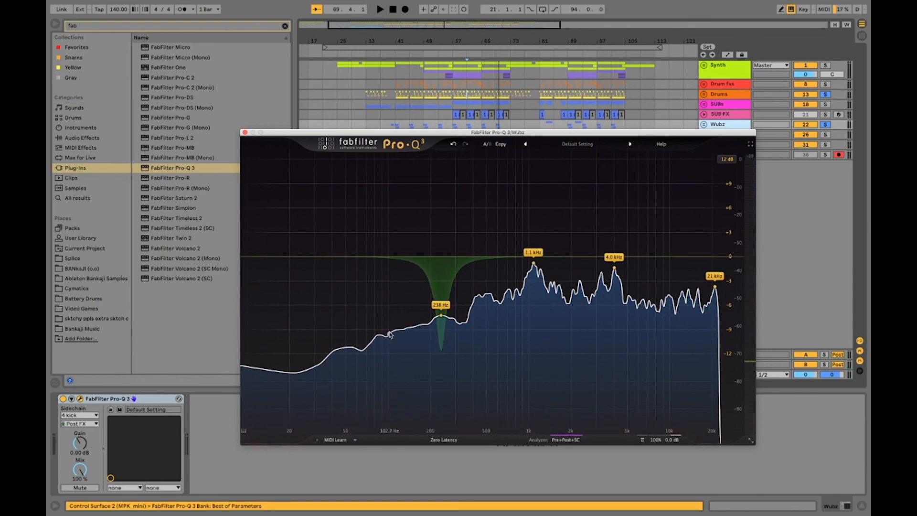
drag(388, 348, 389, 357)
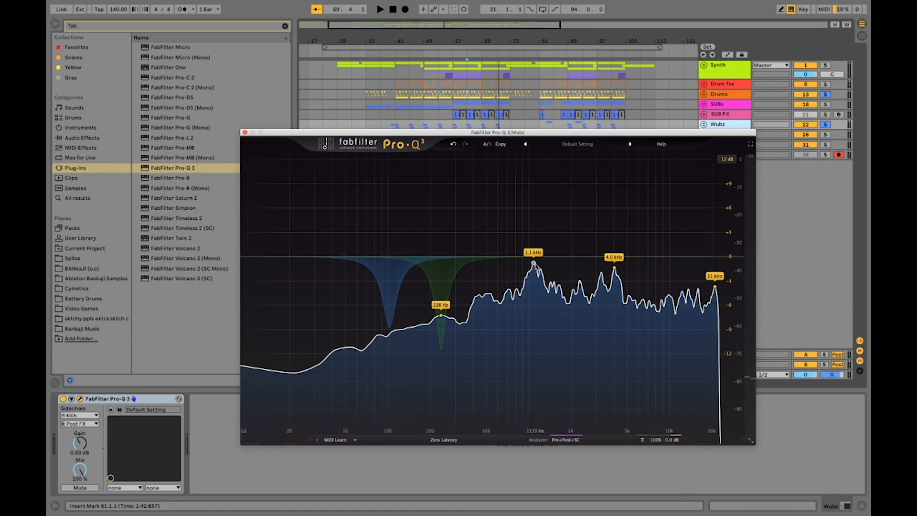
drag(534, 266, 534, 289)
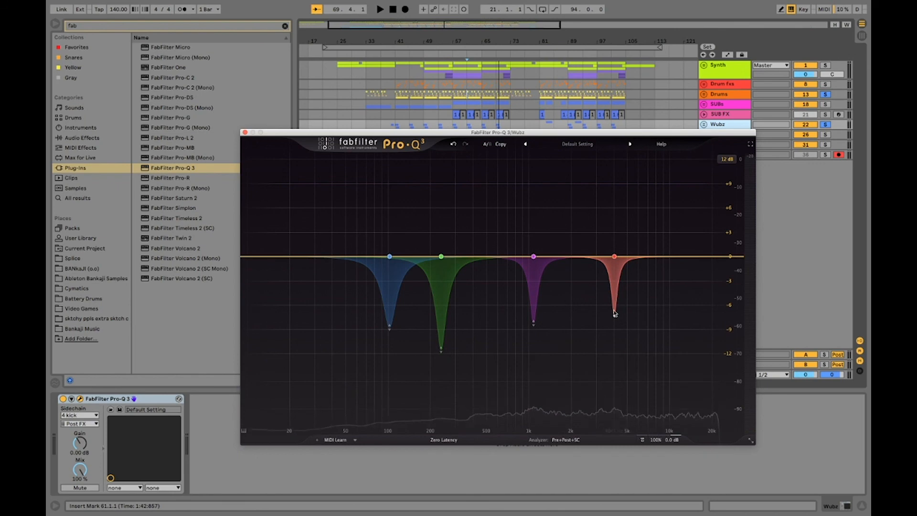
Switch the 102 Hz, 238 Hz and 1.08 kHz cuts from auto to manual thresholds, with the 1.08 kHz threshold at -8.7 dB
click(389, 257)
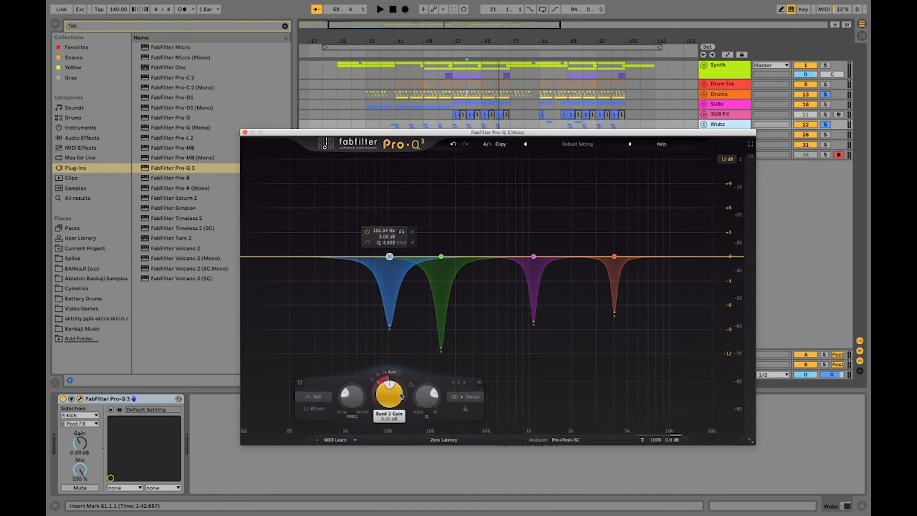
click(393, 373)
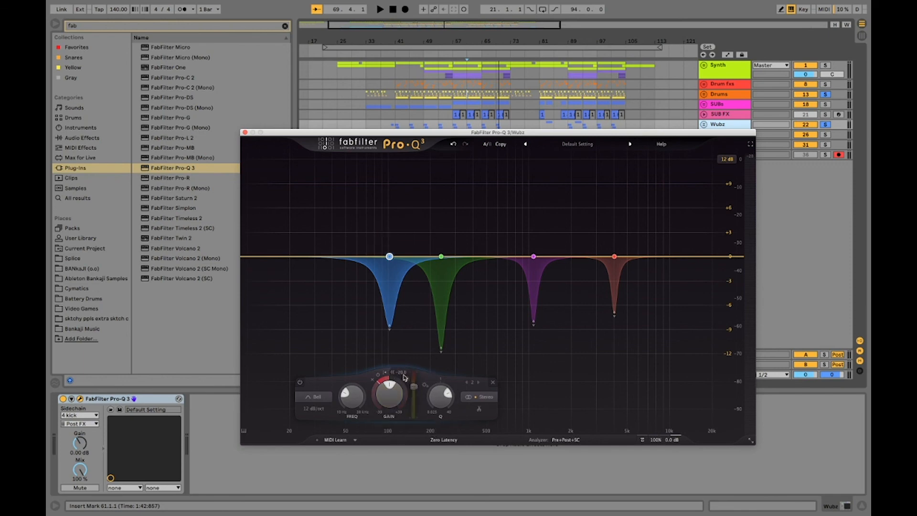
click(441, 257)
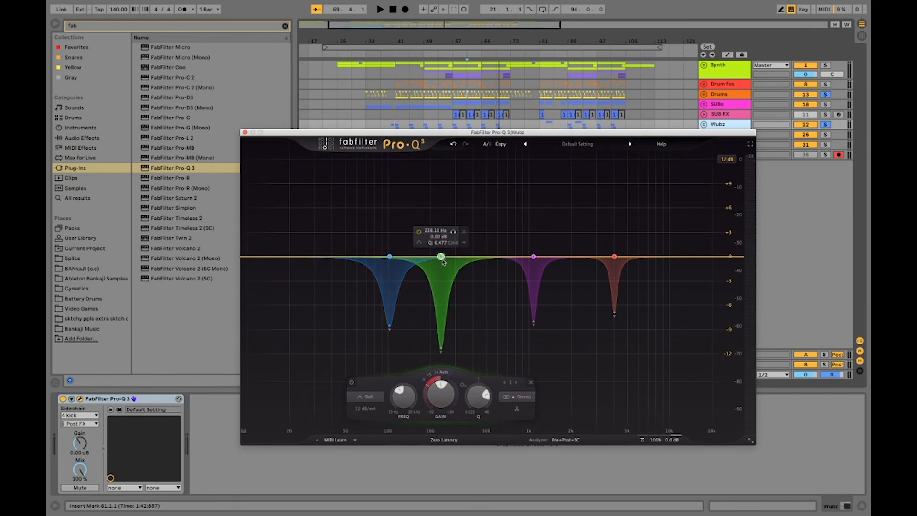
click(442, 378)
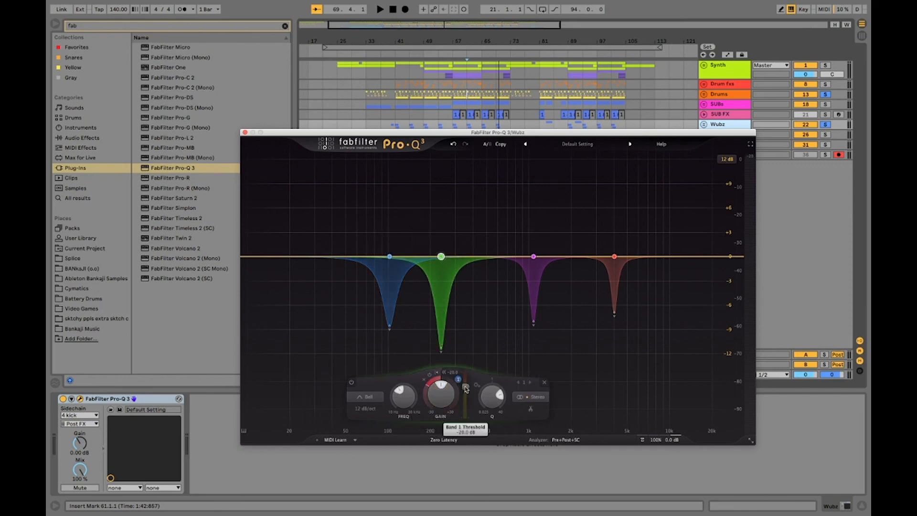
click(535, 306)
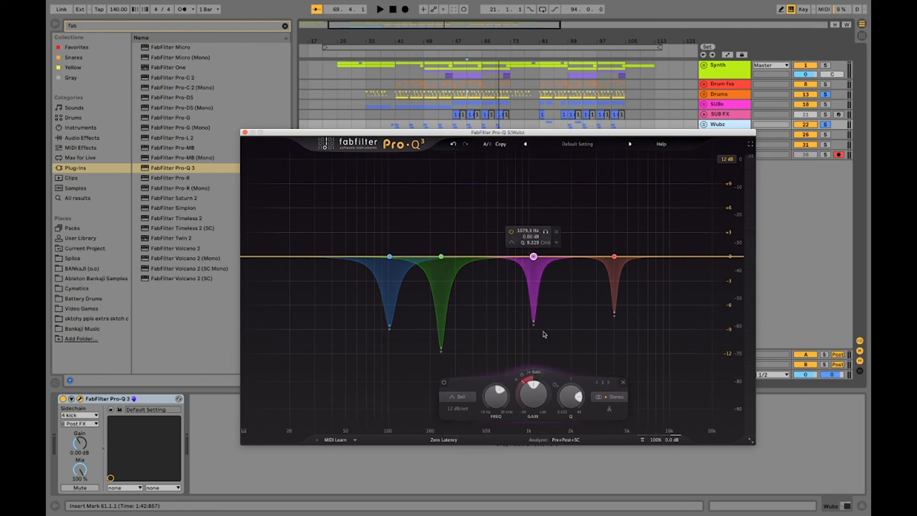
click(528, 372)
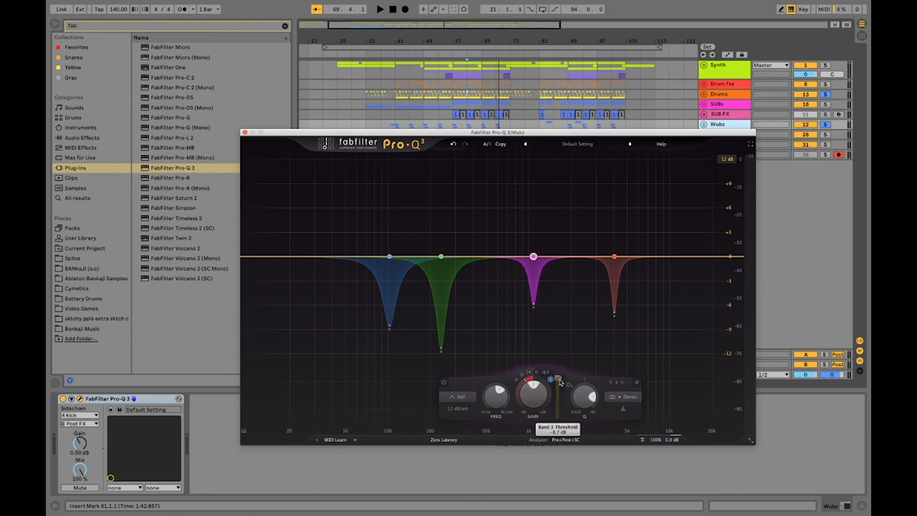
Narrow the 4 kHz cut to a Q of 15.82, make it shallower, and scale the Wubz EQ's overall gain to 70%
click(623, 355)
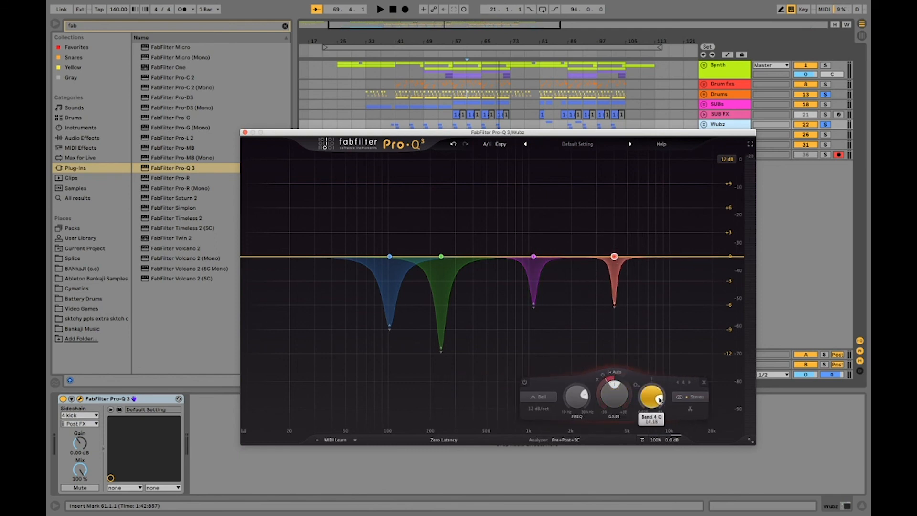
key(space)
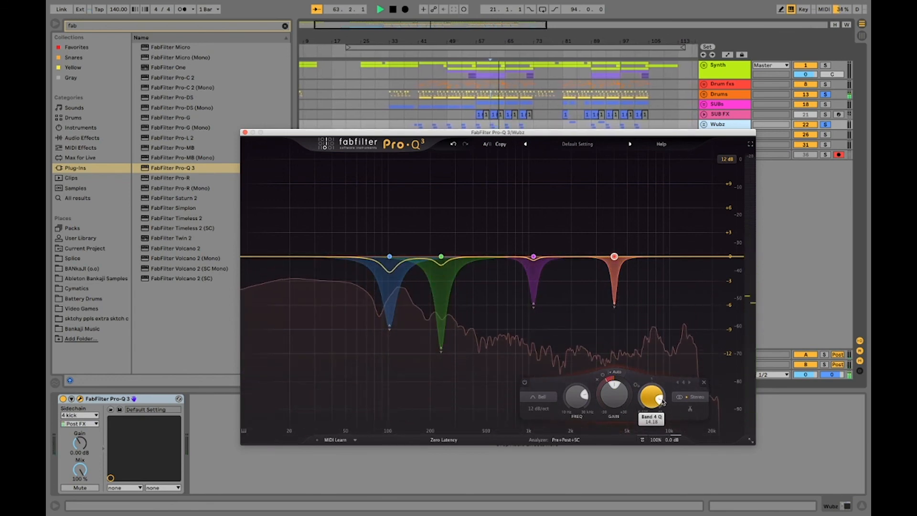
drag(662, 401, 662, 401)
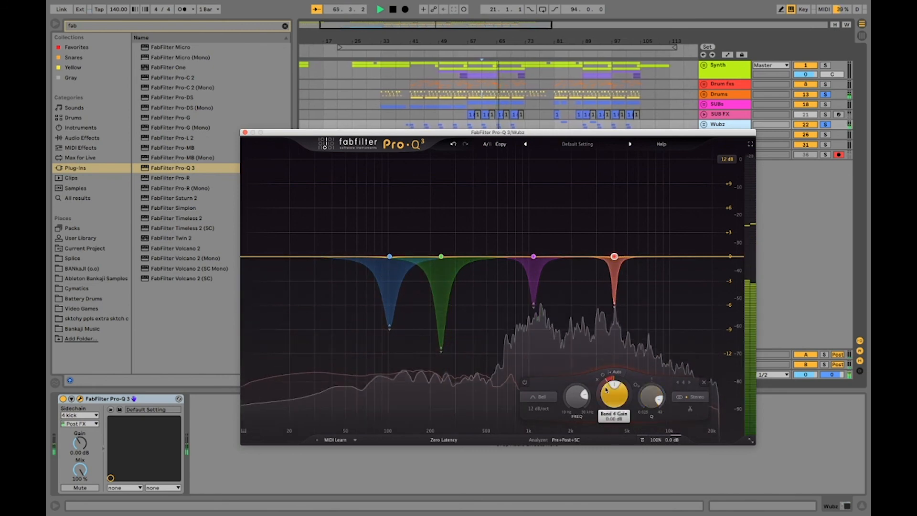
drag(607, 382, 611, 376)
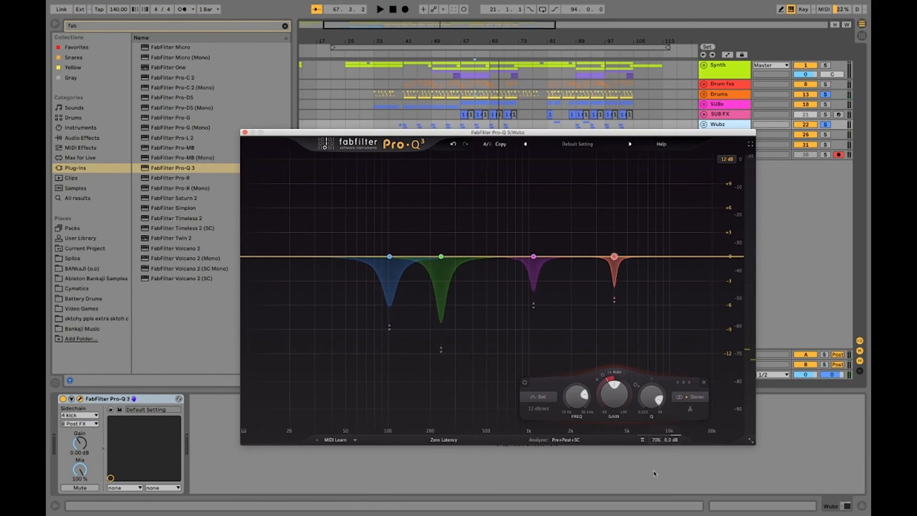
Play the soloed groups from bar 61 to check the scaled dynamic cuts and close the Wubz EQ window
key(space)
mouse_move(382, 323)
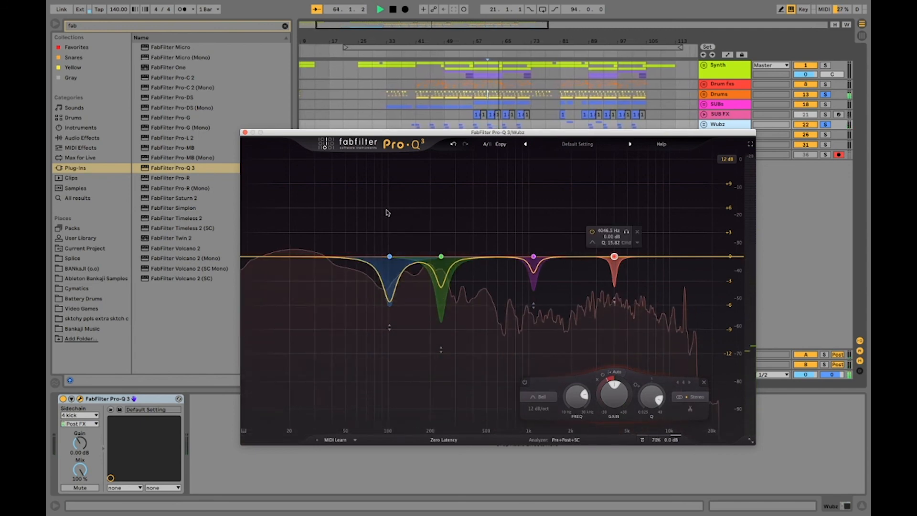
key(space)
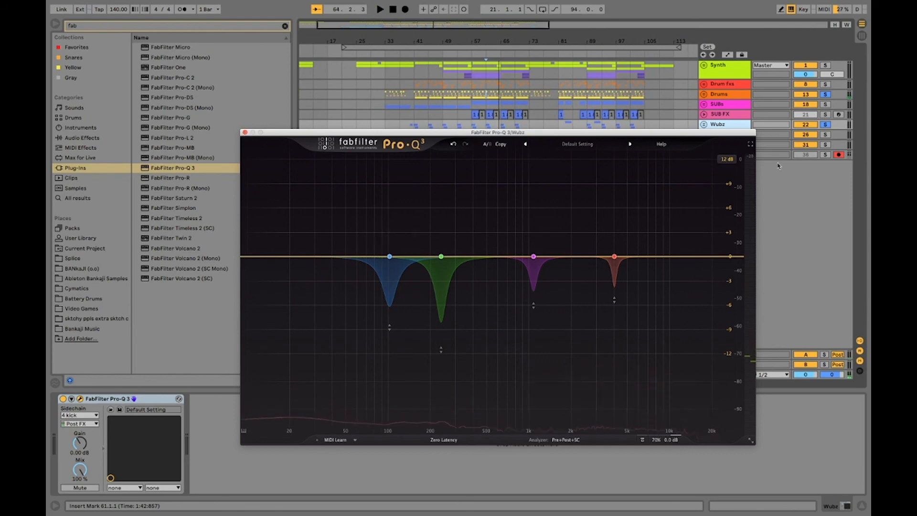
click(245, 133)
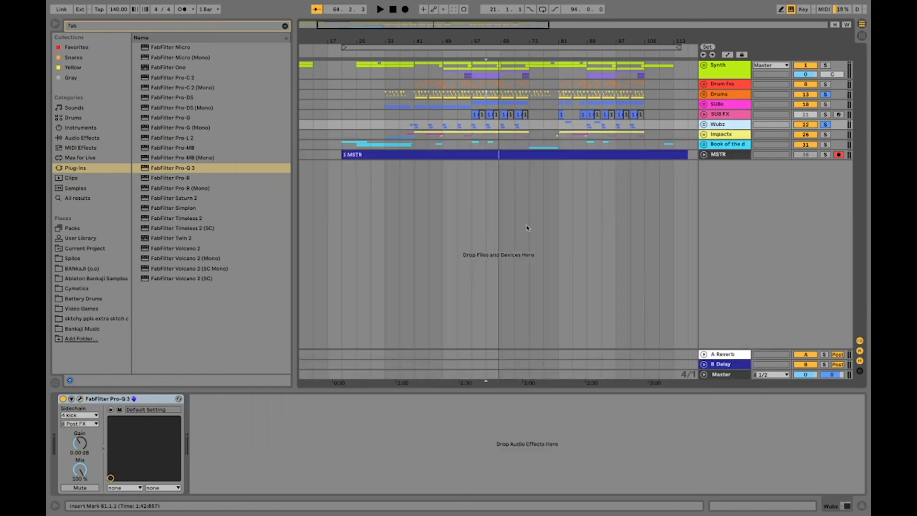
Unsolo the Drums and Wubz groups and review the device chains on SUBs, Drum fx and Wubz
click(727, 104)
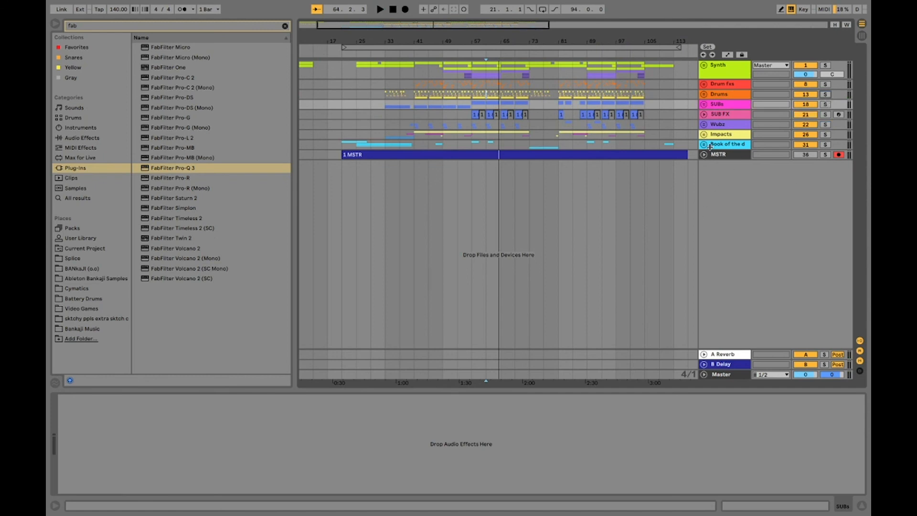
click(721, 86)
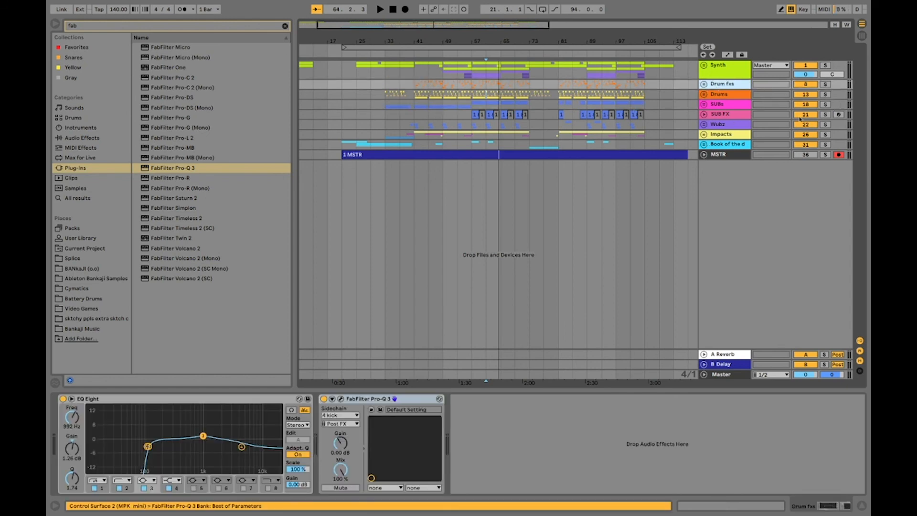
click(735, 104)
click(741, 128)
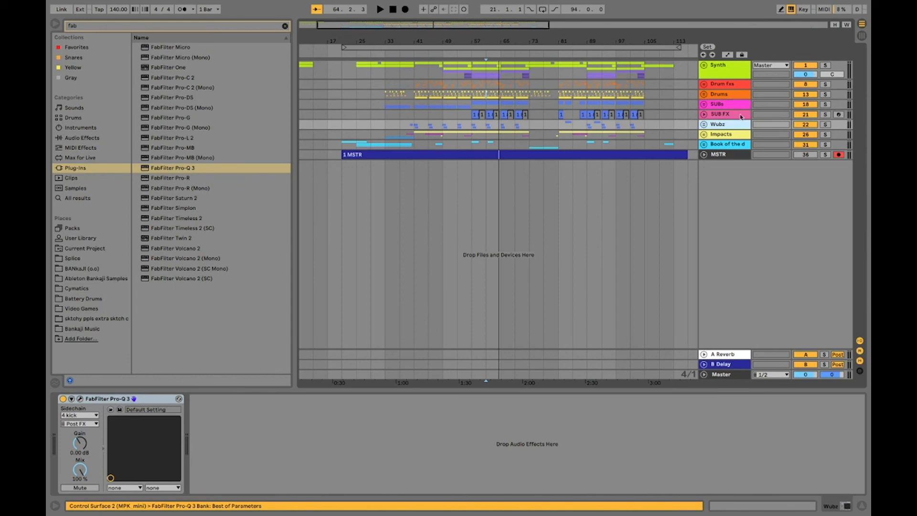
Add FabFilter Pro-Q 3 at the end of the SUB FX chain with 4 kick as its side-chain source
click(741, 115)
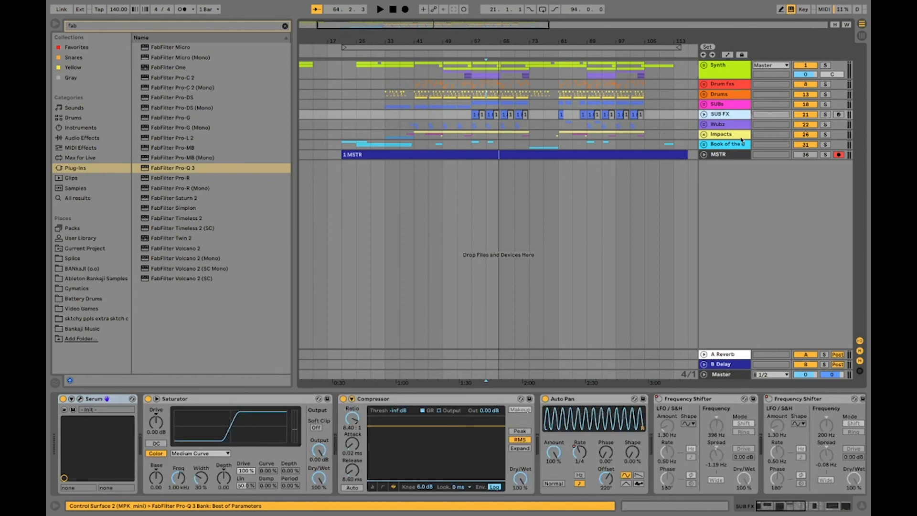
scroll(705, 445, down, 5)
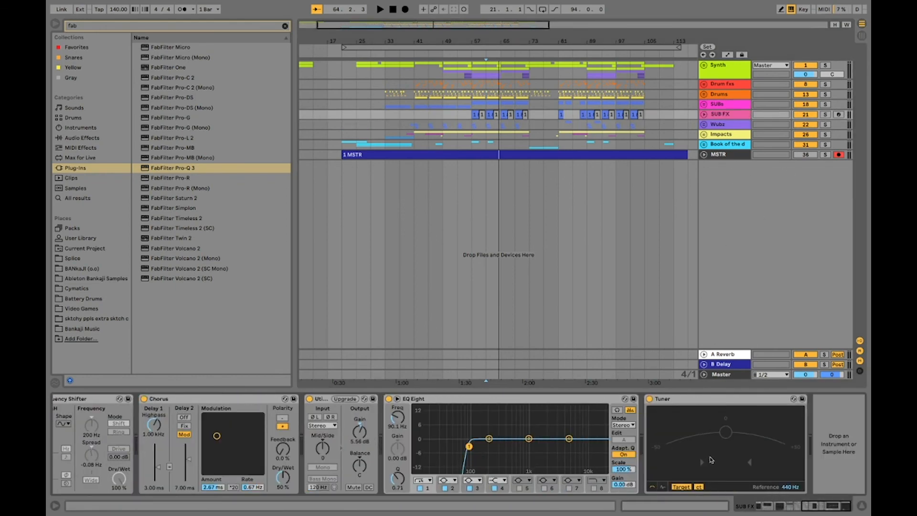
click(169, 168)
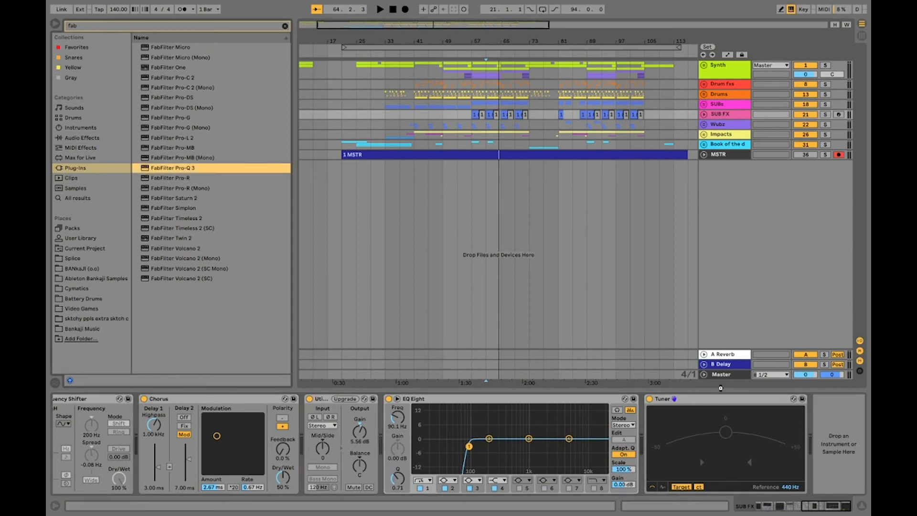
key(Return)
click(757, 416)
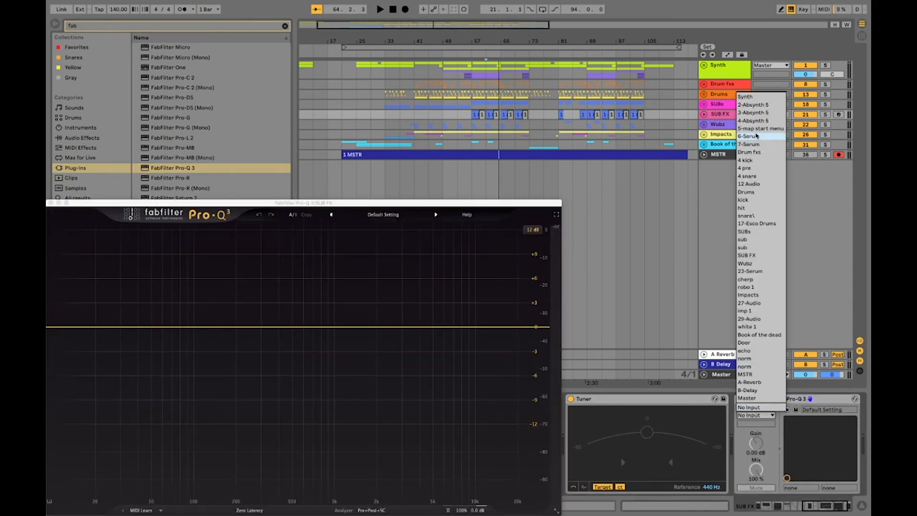
click(746, 161)
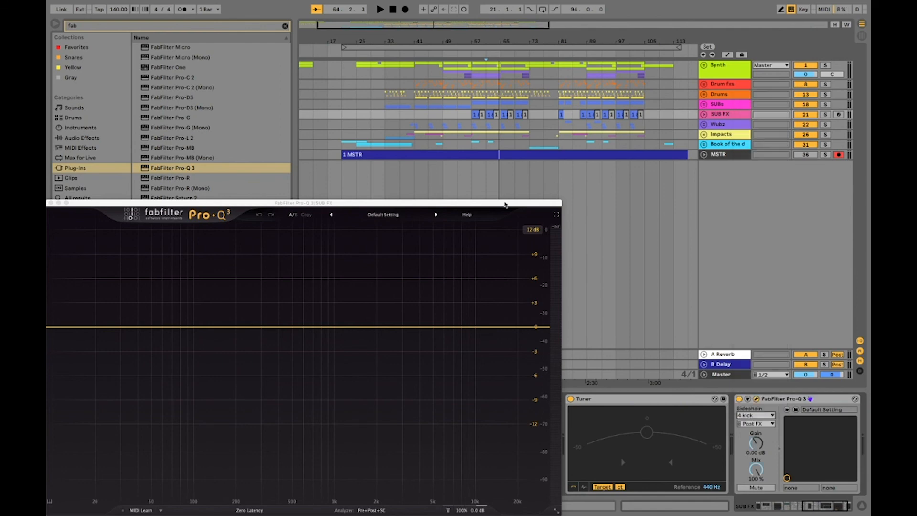
Play the mix from bar 61 to compare the SUB FX spectrum with the kick in the new EQ
drag(505, 203, 706, 102)
key(space)
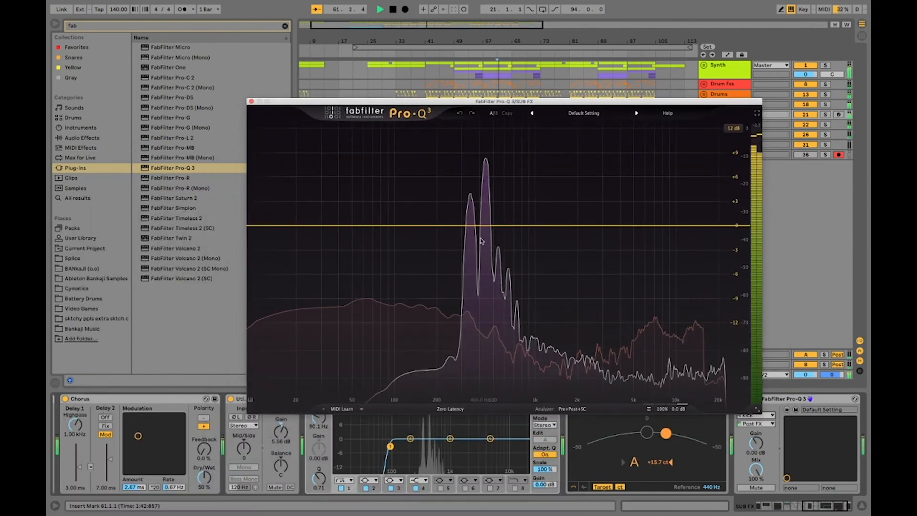
key(space)
drag(710, 102, 617, 166)
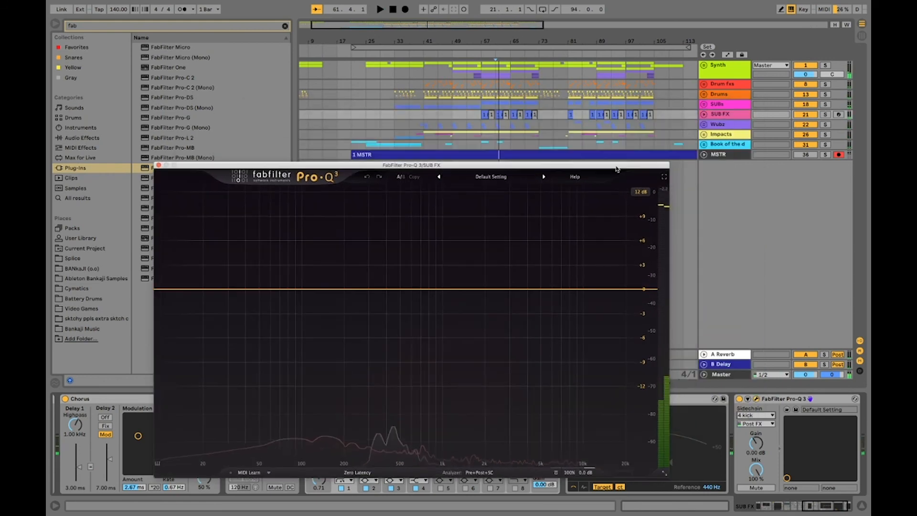
Solo SUBs with SUB FX and Drums, and play from bar 61 to examine the SUB FX spectrum and the available analyzer sources
click(826, 105)
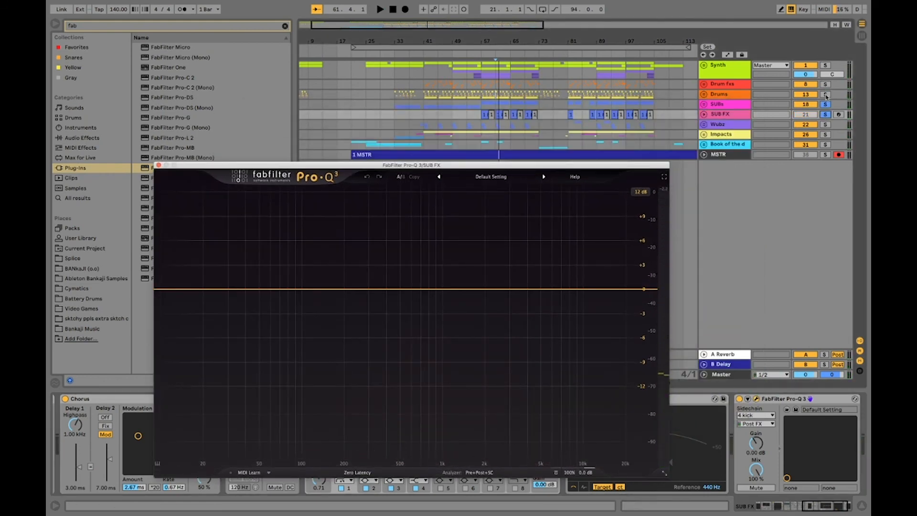
click(826, 95)
drag(478, 165, 578, 46)
key(space)
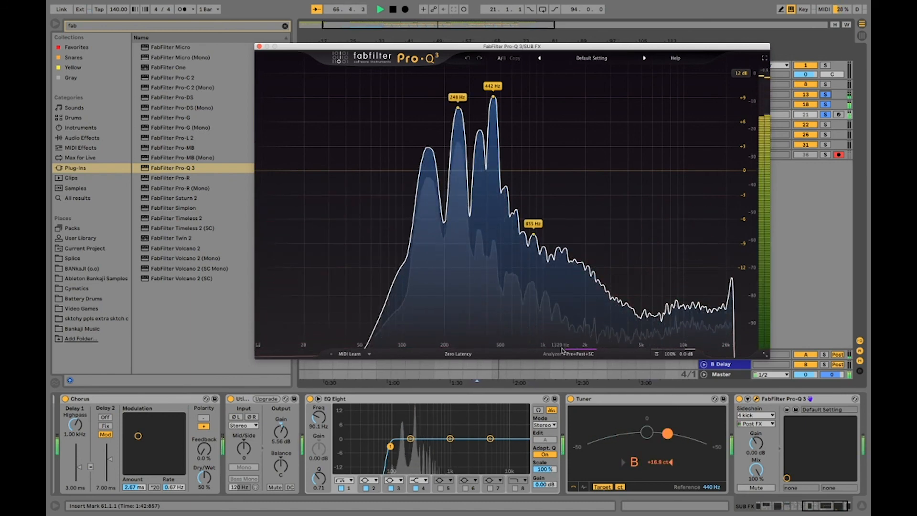
click(581, 356)
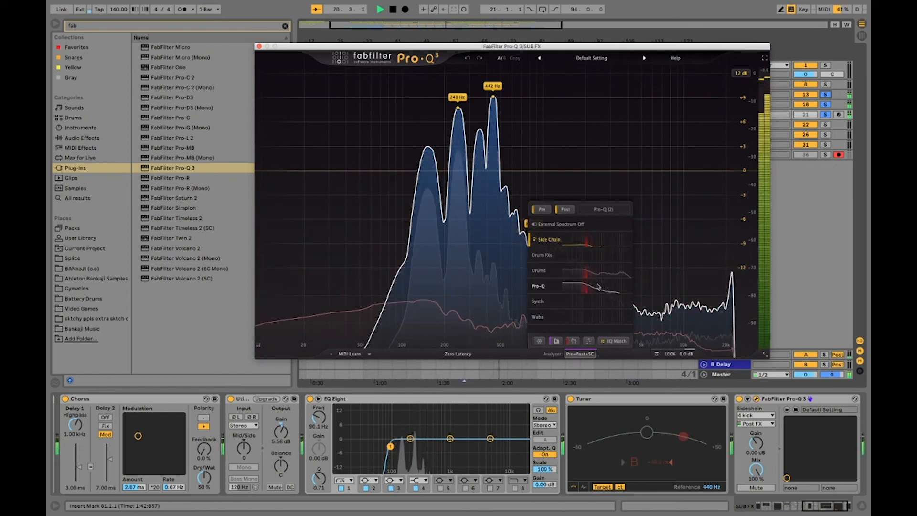
mouse_move(586, 287)
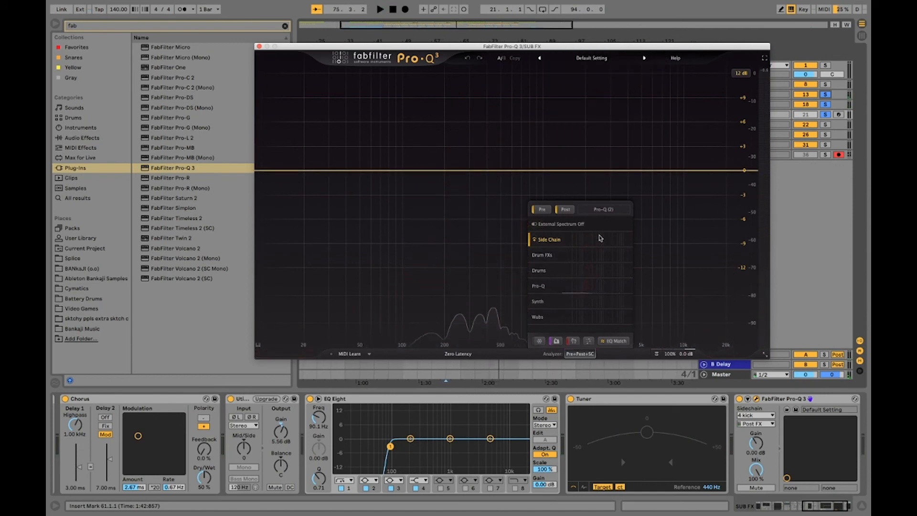
key(space)
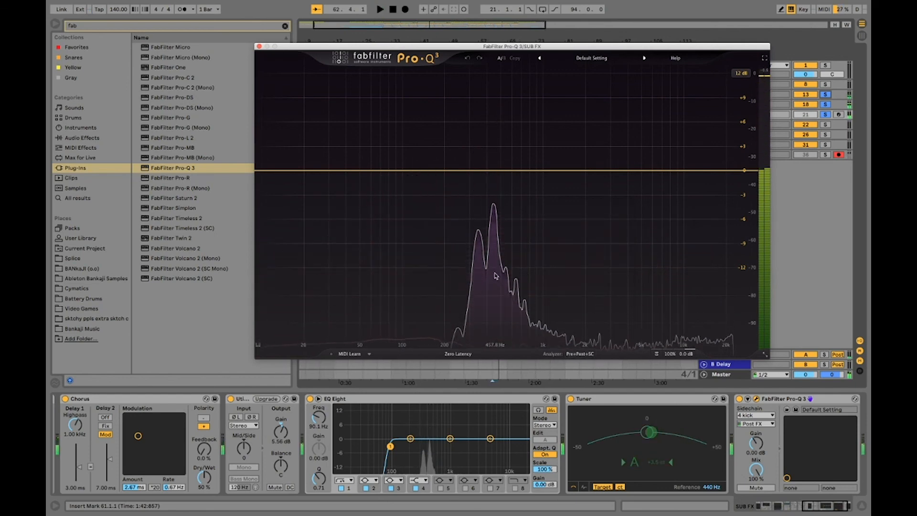
Add a flat bell band at about 504 Hz to the SUB FX EQ and play from bar 61
click(501, 171)
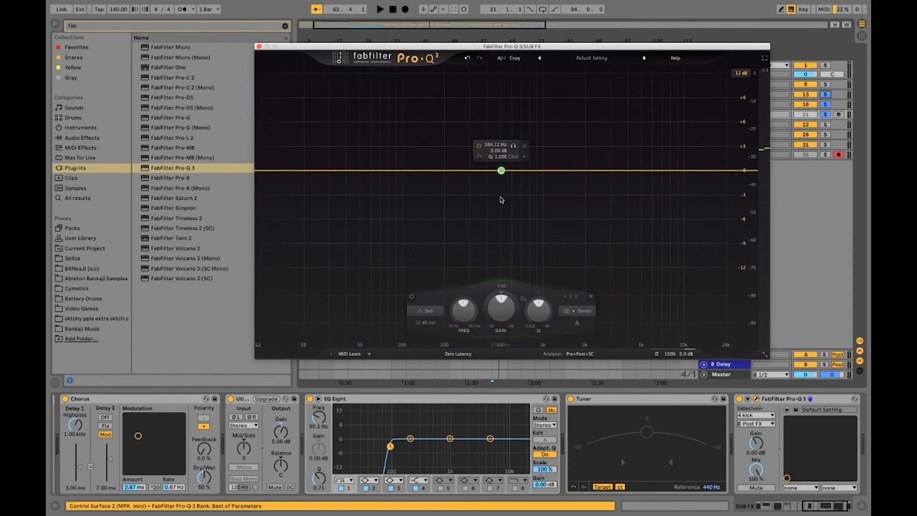
key(space)
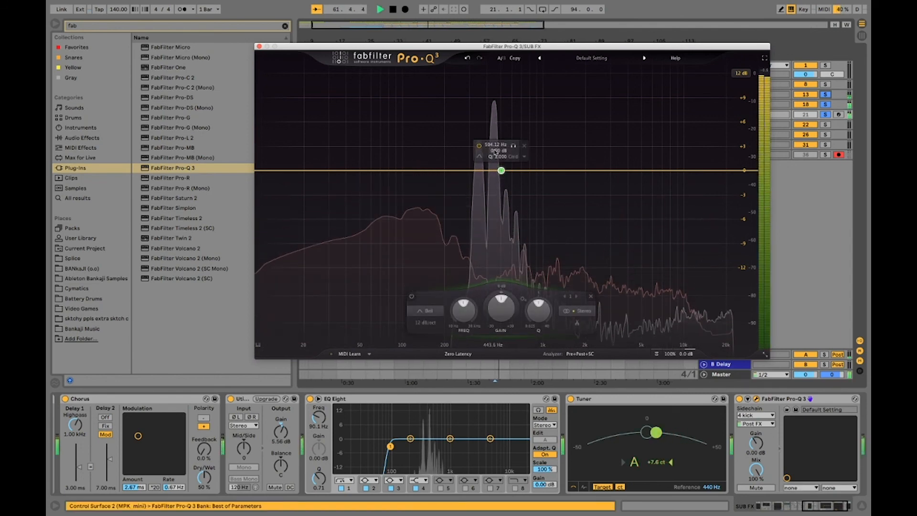
key(space)
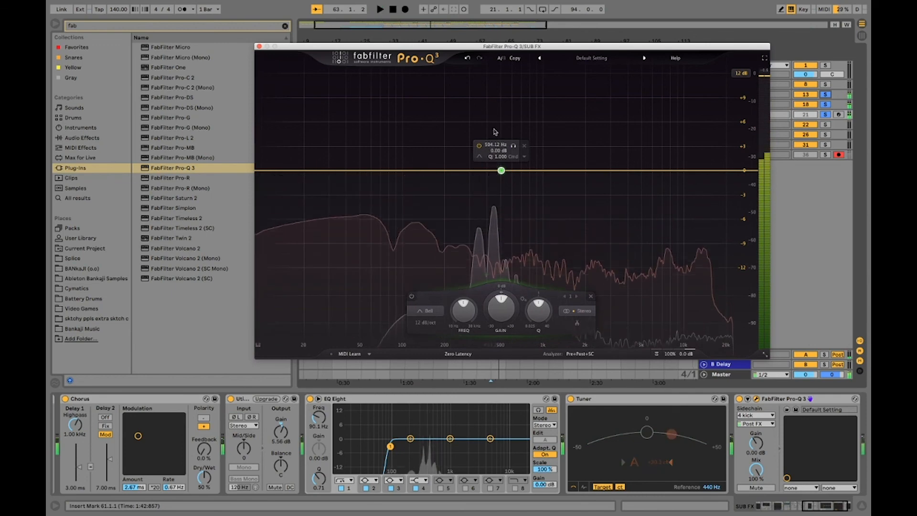
Create narrow dynamic cuts on the SUB FX spectrum peaks at 442 Hz, just below it, at 855 Hz and at 1.5 kHz
key(space)
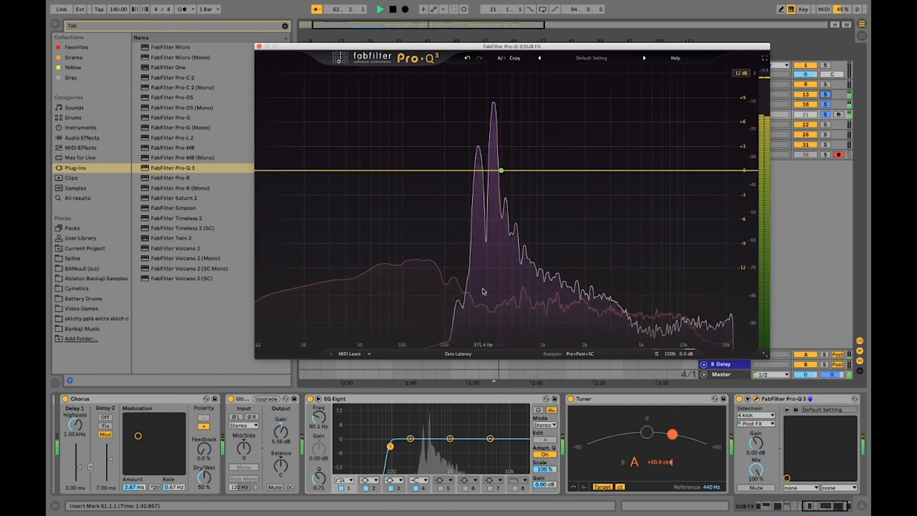
key(space)
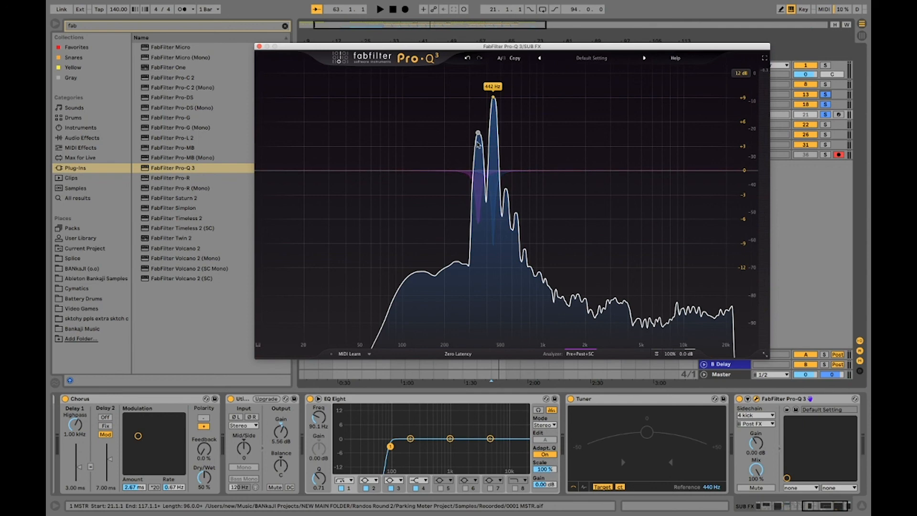
key(space)
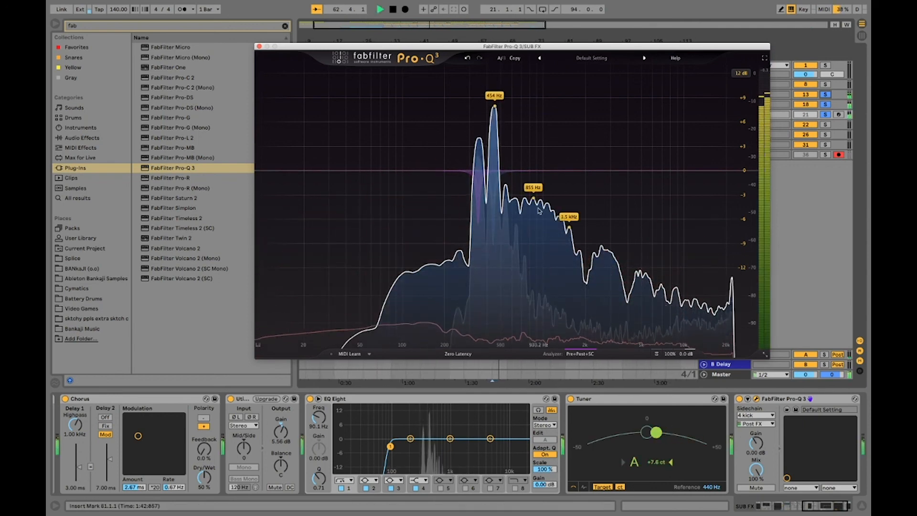
key(space)
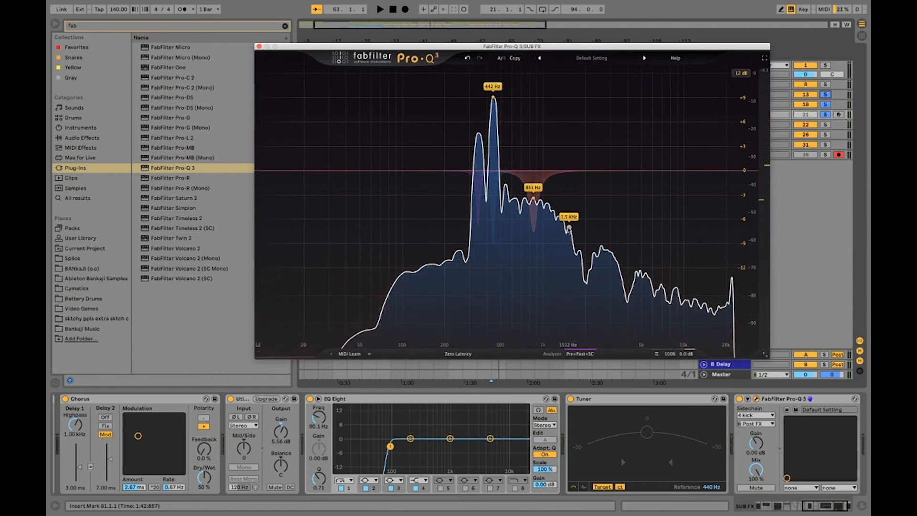
Switch the 855 Hz and 1.5 kHz dynamic cuts from auto to manual thresholds
click(541, 215)
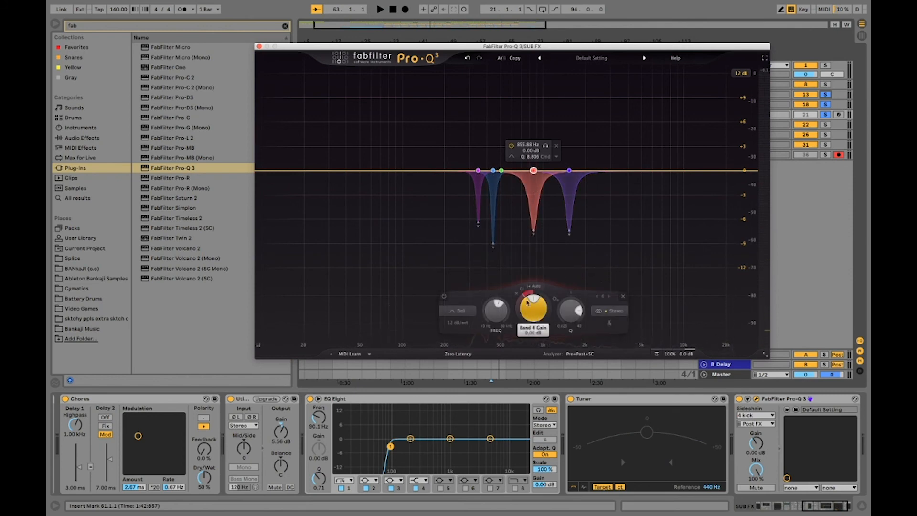
click(536, 287)
click(551, 294)
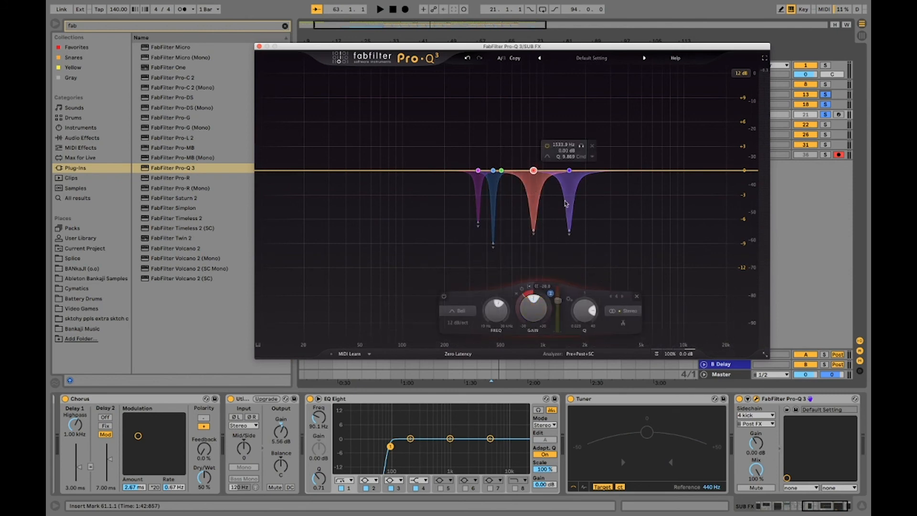
click(572, 185)
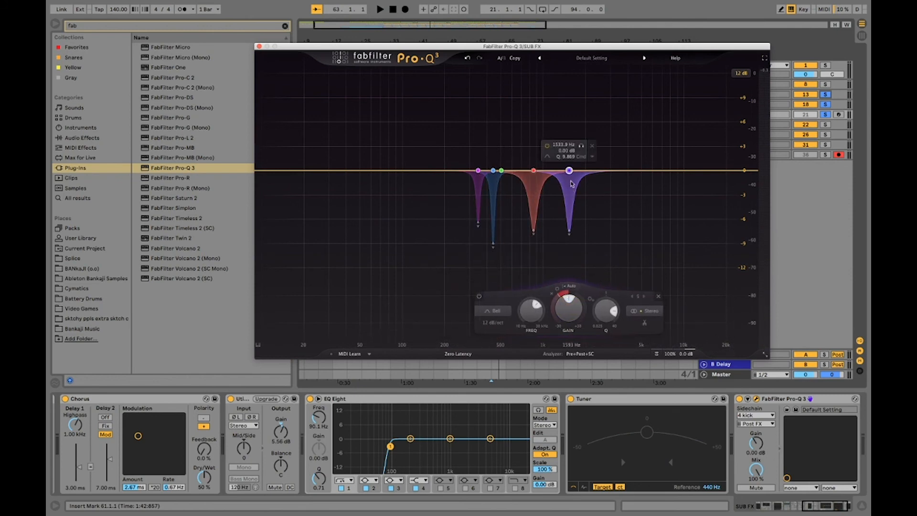
click(567, 287)
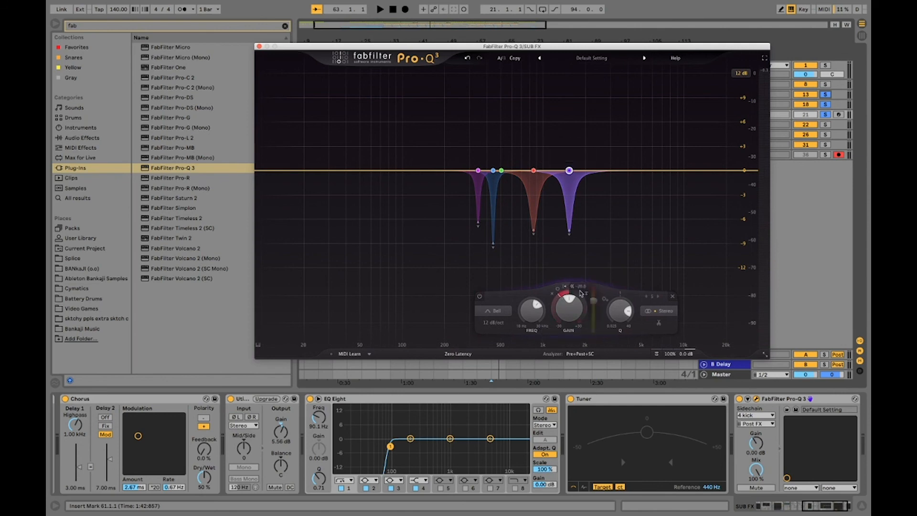
Give the 504 Hz bell a dynamic range of -5.92 dB, narrow it, and switch its threshold from auto to manual
click(501, 170)
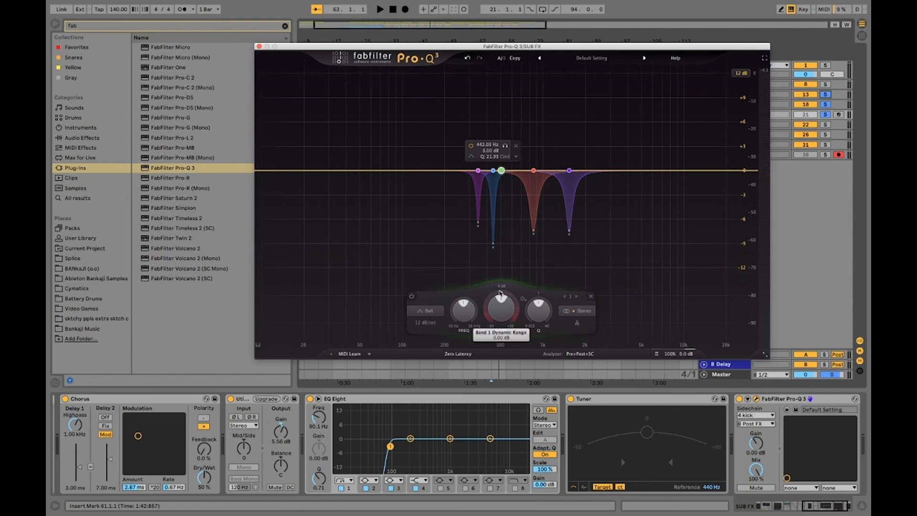
drag(492, 299, 467, 347)
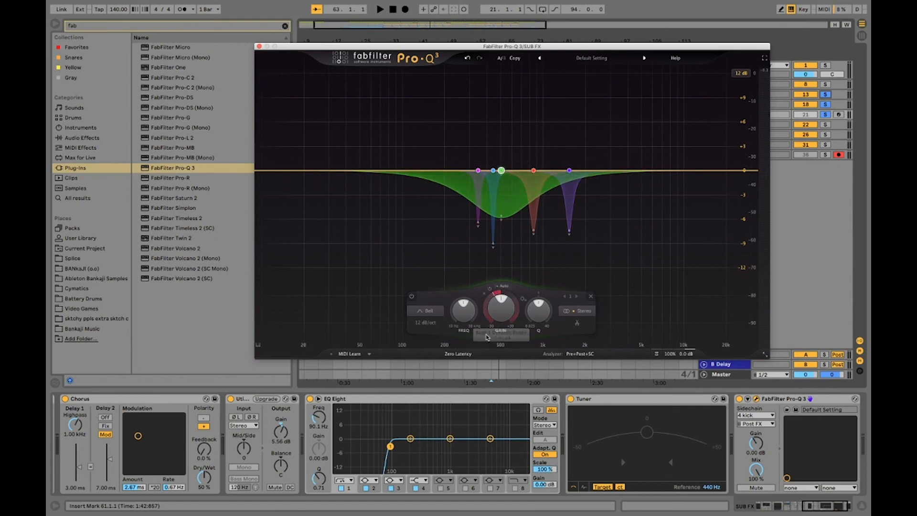
drag(539, 303, 547, 313)
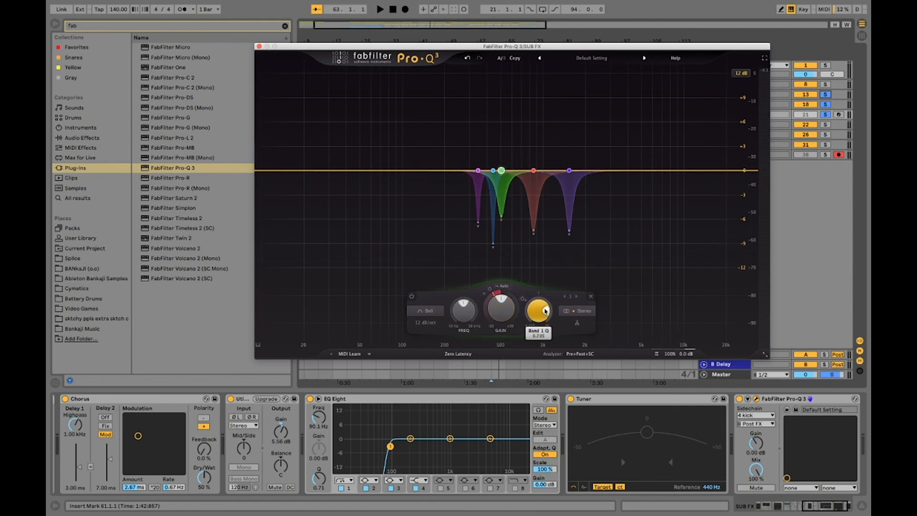
click(504, 287)
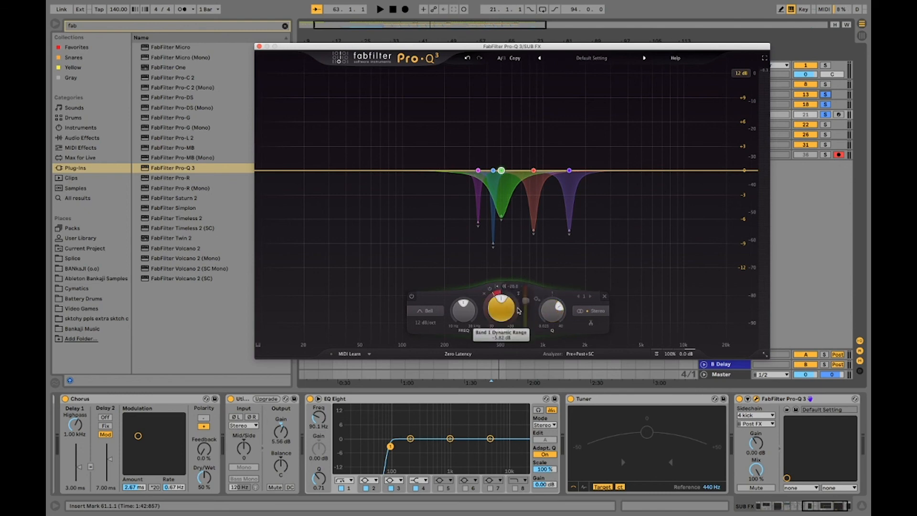
Play the arrangement with the SUB FX equalizer active and reduce its overall gain scale to 62%
click(520, 294)
click(573, 262)
key(space)
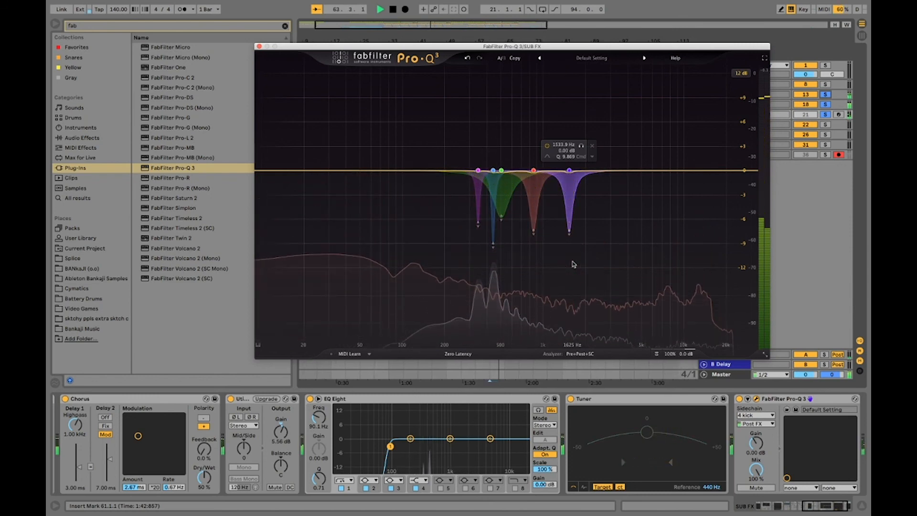
mouse_move(680, 356)
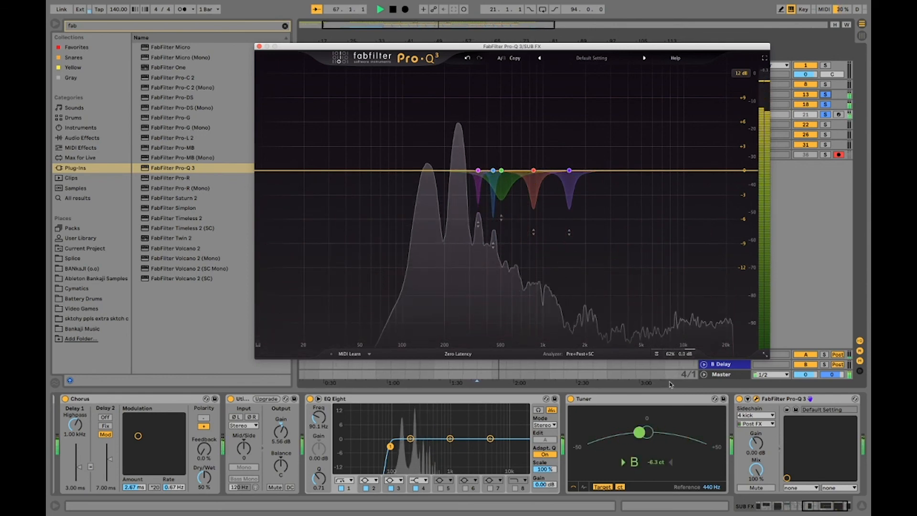
Deepen the dynamic cuts of the 344 Hz and 442 Hz bands while the track plays
mouse_move(507, 223)
drag(449, 207, 492, 273)
drag(478, 225, 478, 233)
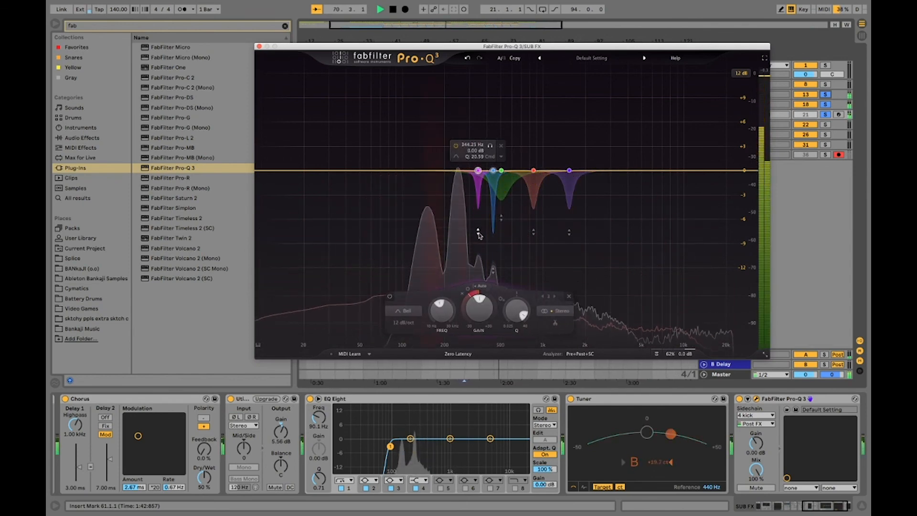
key(space)
click(459, 201)
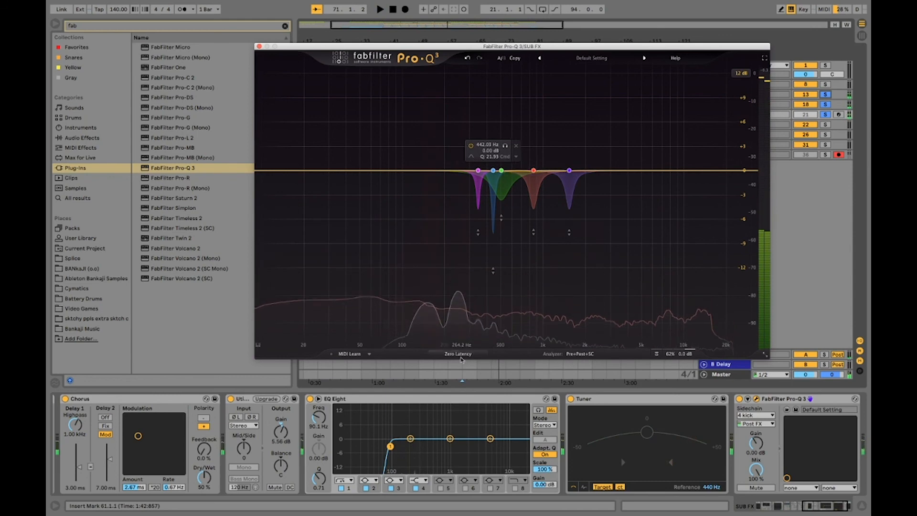
Unfold the SUB FX track in the arrangement and set the playback start at bar 69
drag(571, 51, 550, 251)
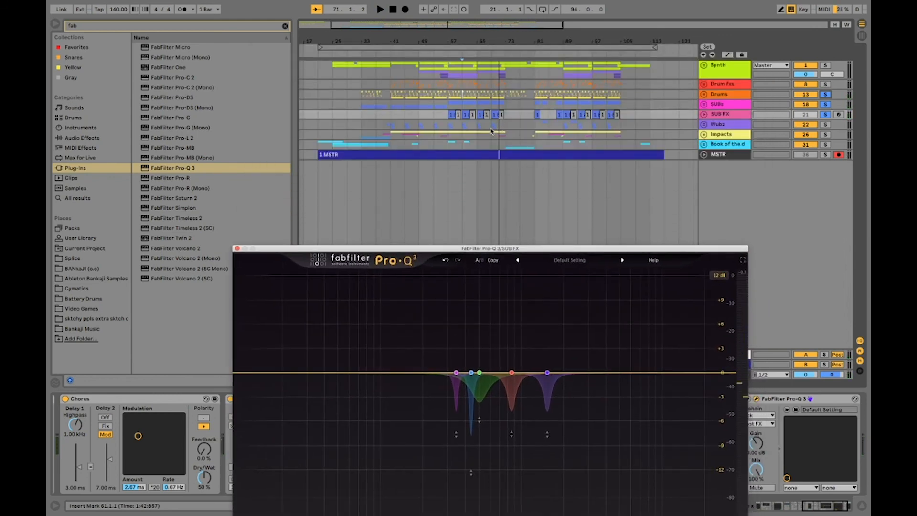
click(704, 114)
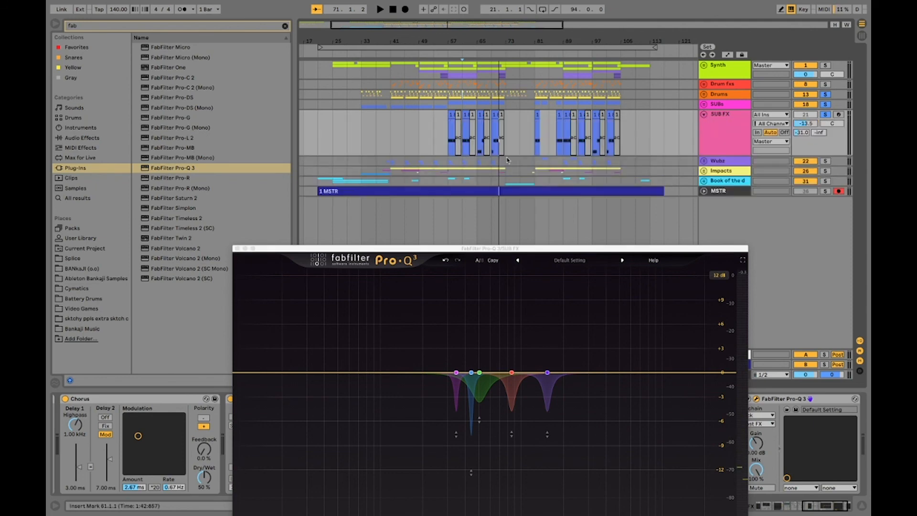
key(Tab)
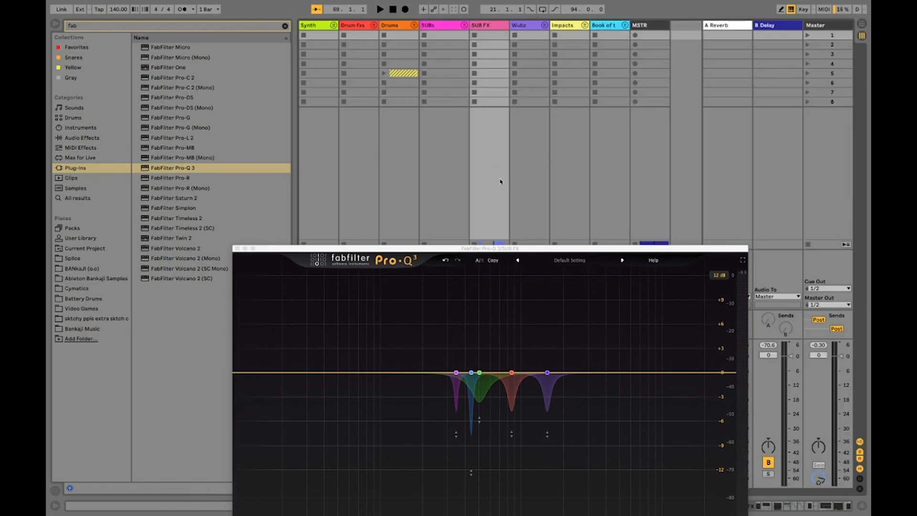
key(Tab)
drag(530, 249, 541, 68)
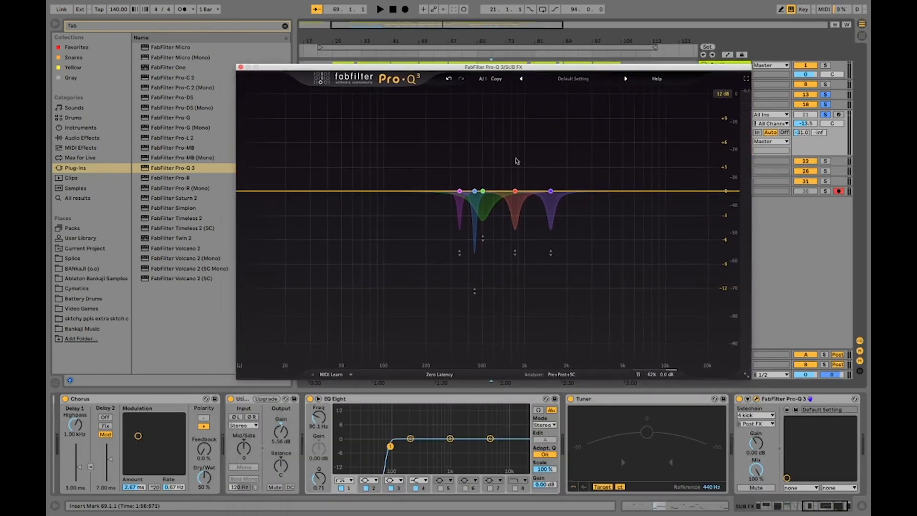
Play from bar 69, grab the low spectrum peaks and create dynamic bell cuts at about 248 Hz and 153 Hz
key(space)
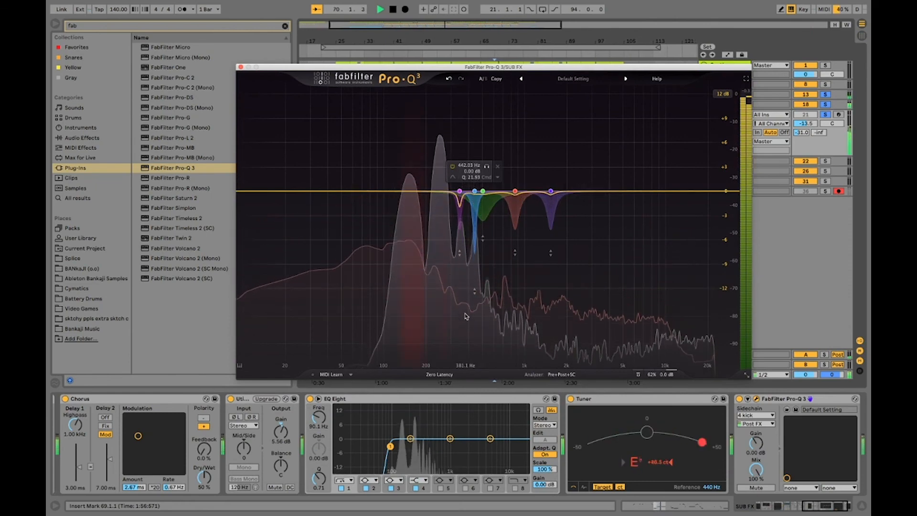
key(space)
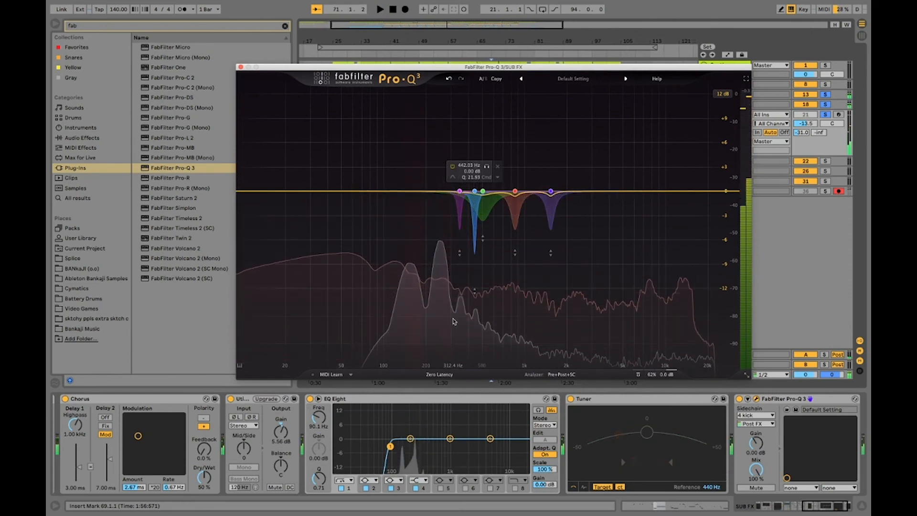
key(space)
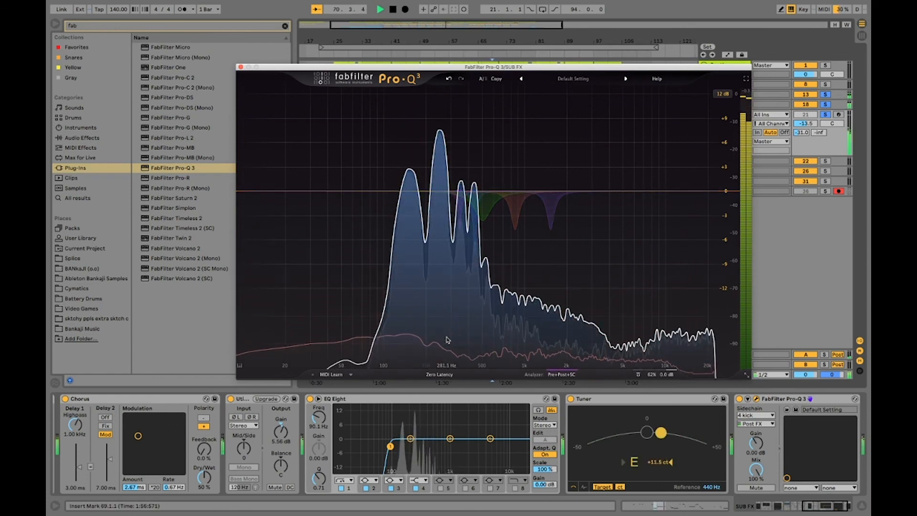
key(space)
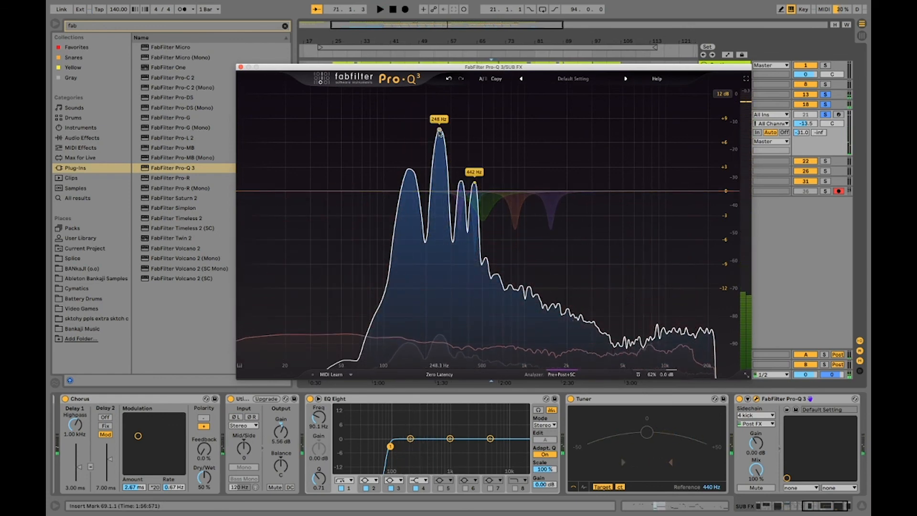
drag(440, 132, 439, 177)
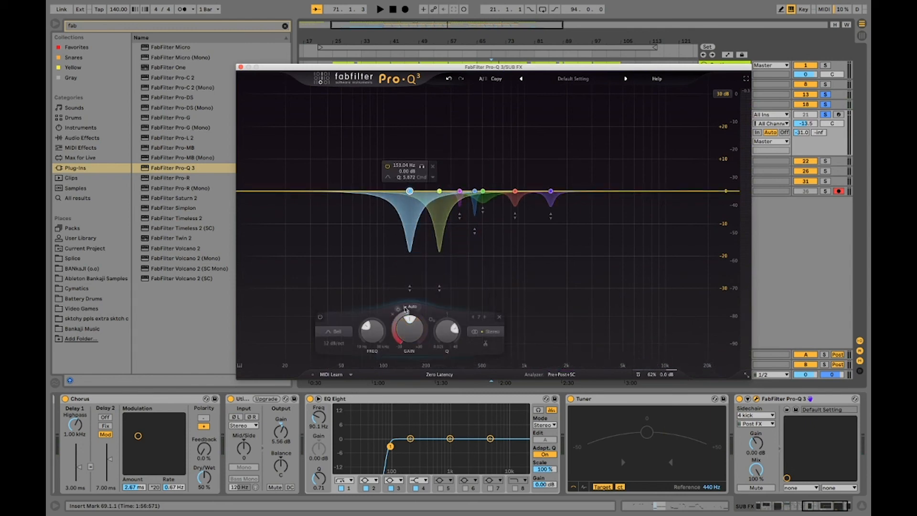
Switch the 153 Hz band from automatic to manual threshold and lower the threshold while auditioning
click(406, 308)
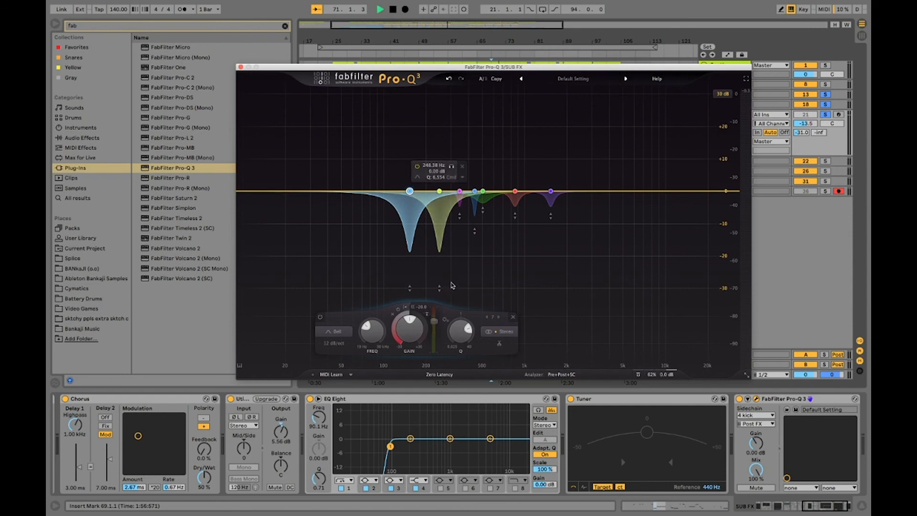
key(space)
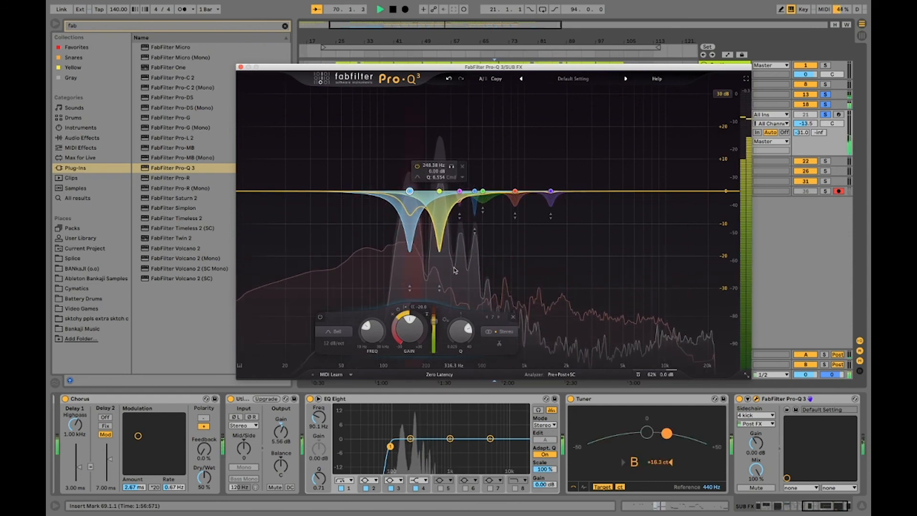
key(space)
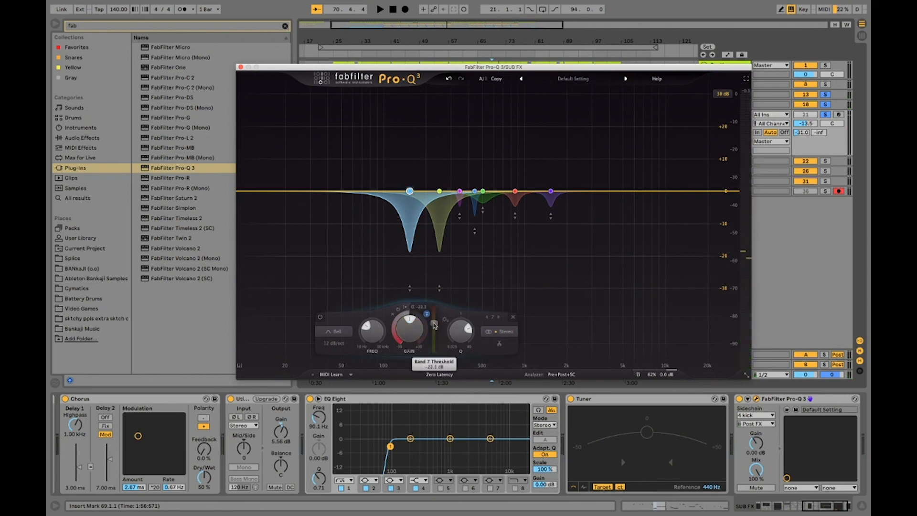
key(space)
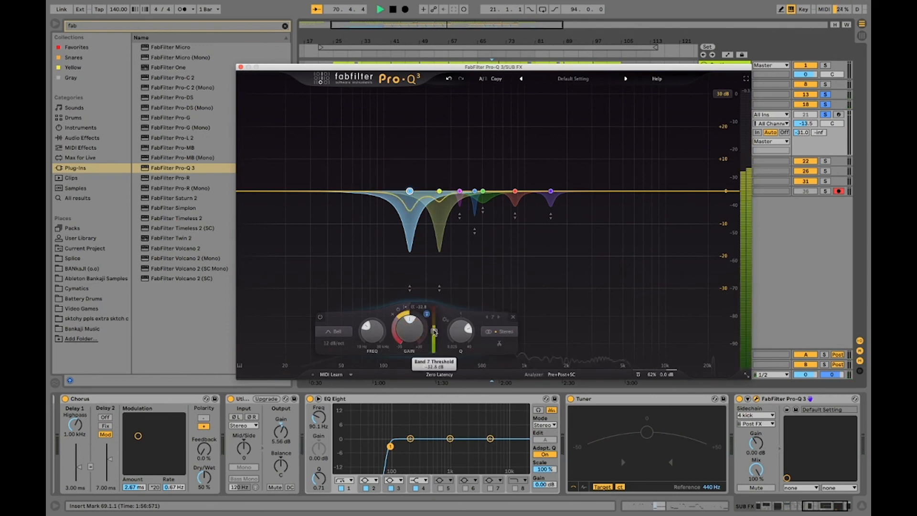
Reduce the 248 Hz band's dynamic range and switch it to a manual threshold during playback
click(440, 192)
key(space)
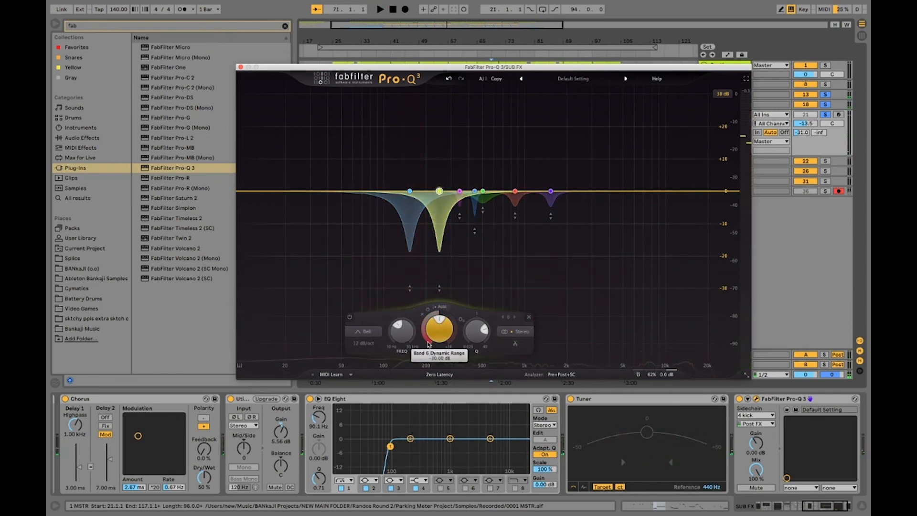
click(441, 306)
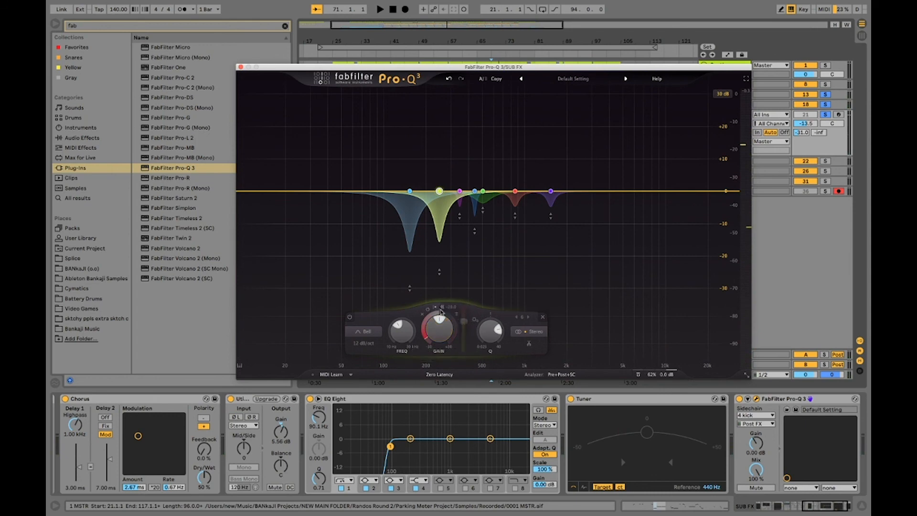
key(space)
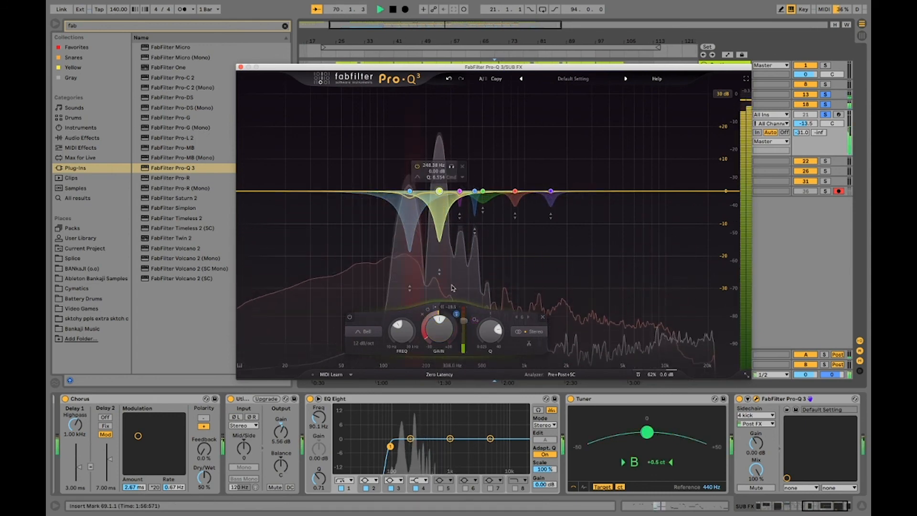
Widen the Q of the 153 Hz band and narrow the Q of the 248 Hz band
key(space)
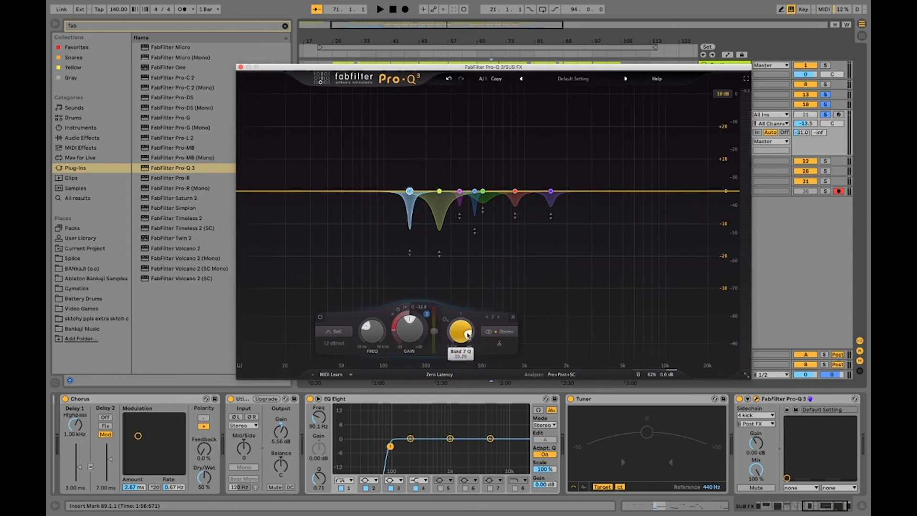
scroll(499, 328, down, 3)
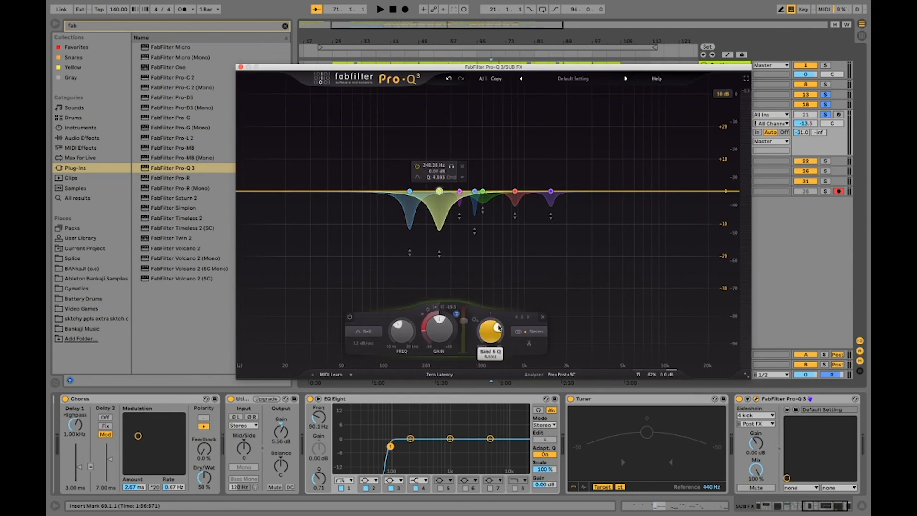
scroll(499, 331, up, 6)
Slightly deepen the dynamic range of the 248 Hz and 153 Hz bands during playback, setting the 153 Hz band to -20.15 dB
key(space)
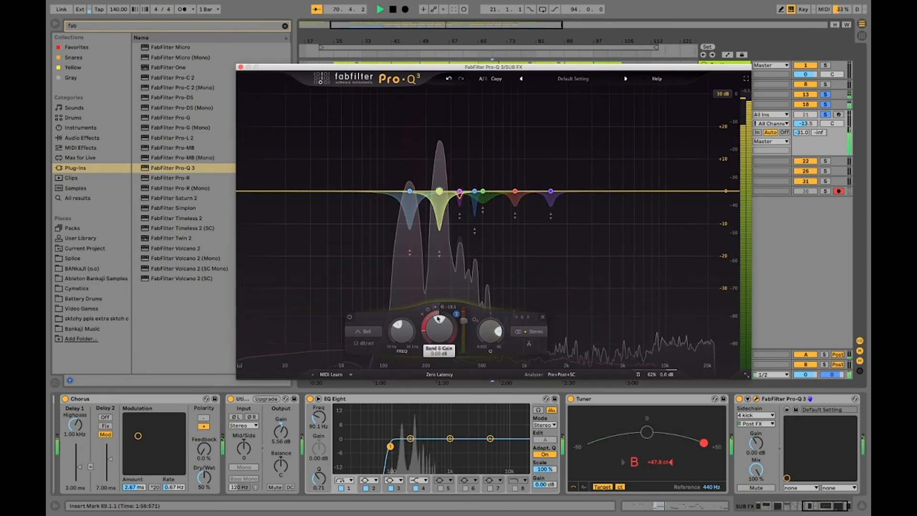
drag(421, 328, 399, 340)
click(410, 192)
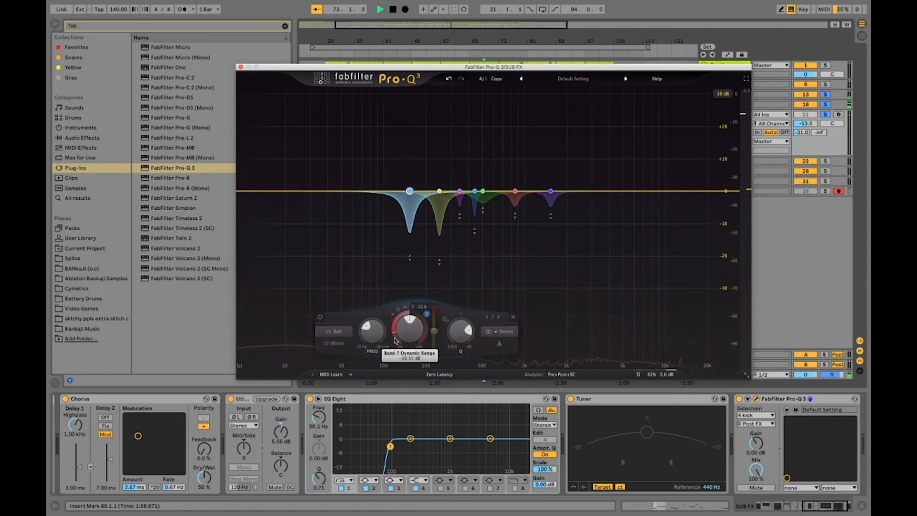
key(space)
key(space)
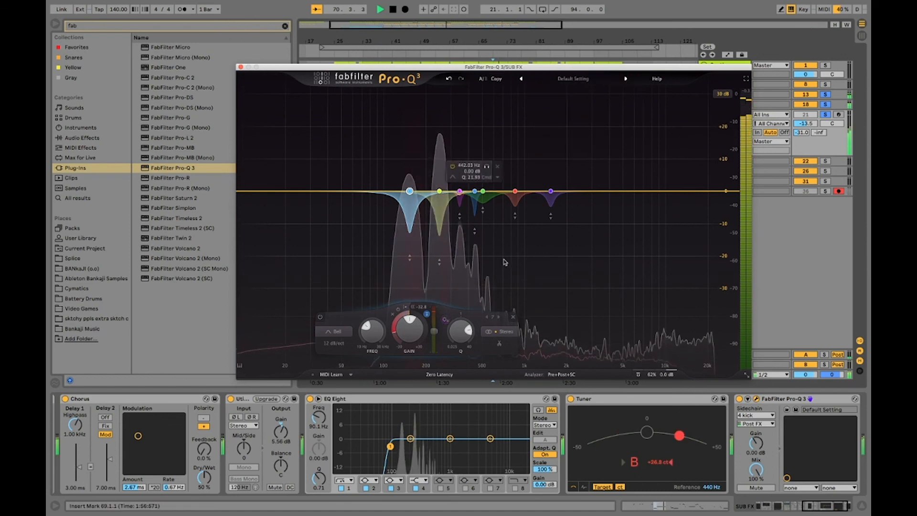
key(space)
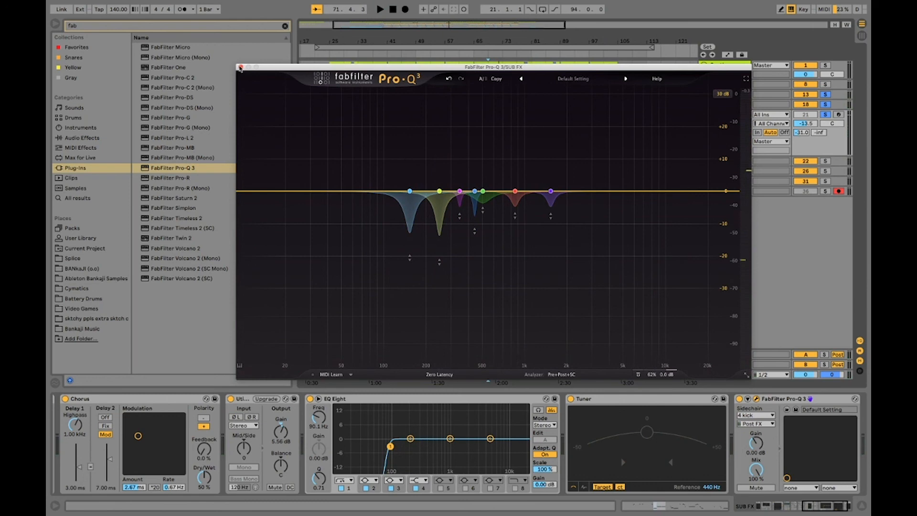
Close the equalizer window, unfold the MSTR track and place the insert marker at bar 57
click(240, 67)
click(704, 191)
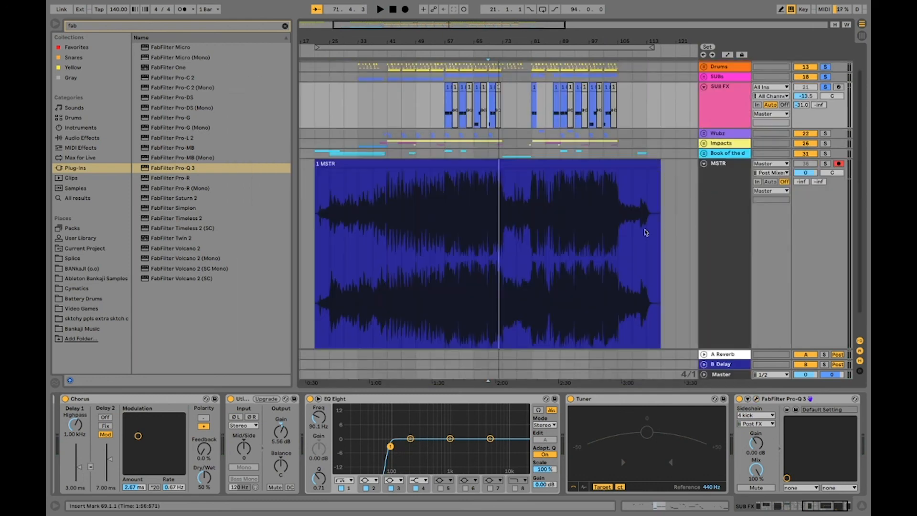
drag(460, 39, 452, 94)
click(402, 258)
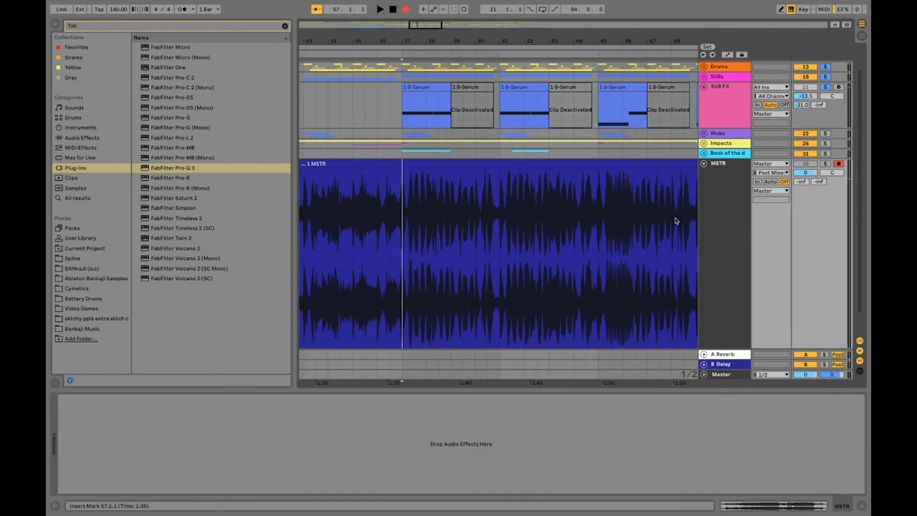
Record onto MSTR from bar 57 with Drums, SUBs and SUB FX soloed, and again with only Drums soloed
key(space)
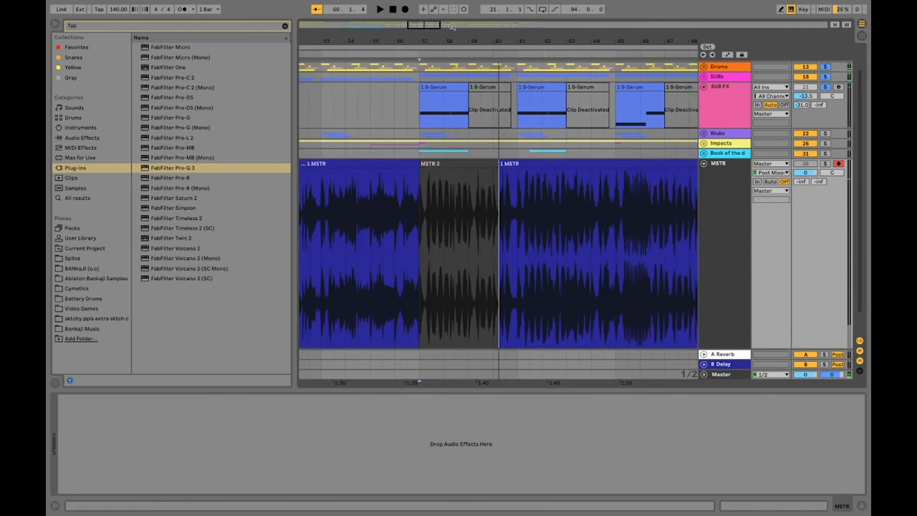
drag(446, 41, 446, 57)
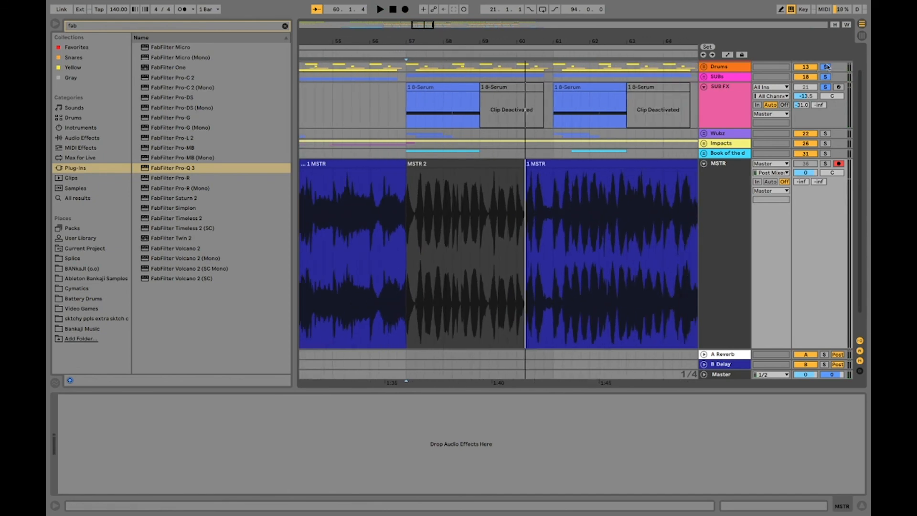
key(space)
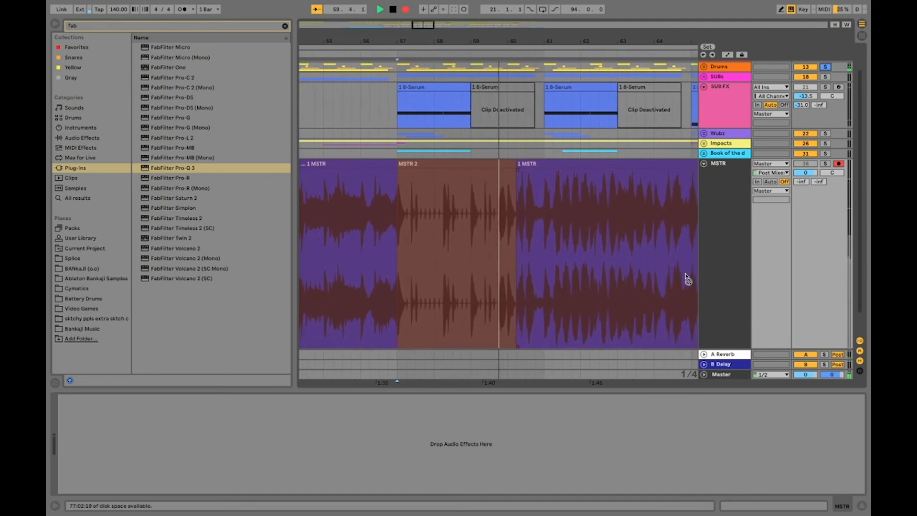
key(space)
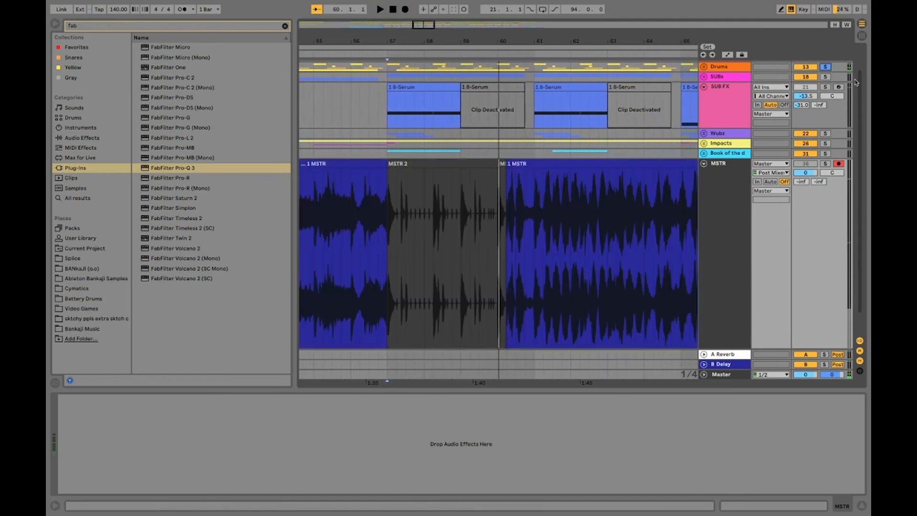
Record onto MSTR from bar 57 with no tracks soloed, and again with only Wubz soloed
key(space)
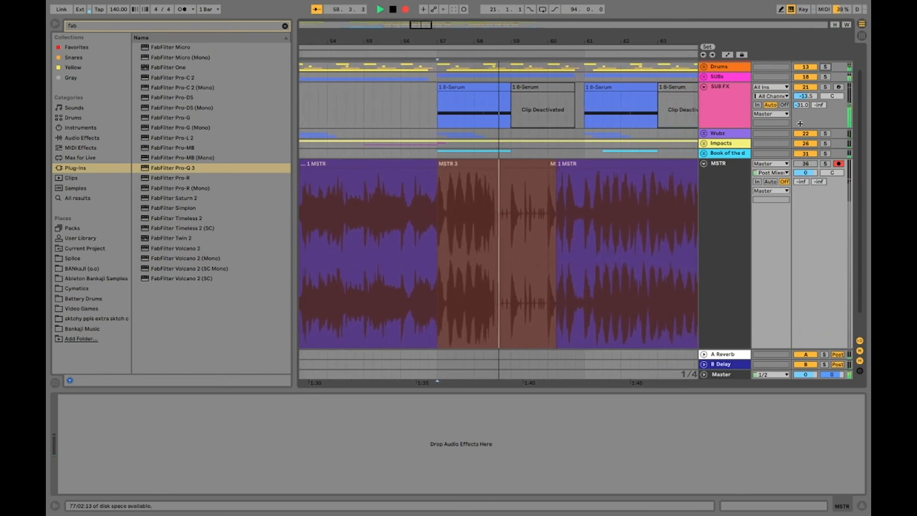
key(space)
key(space)
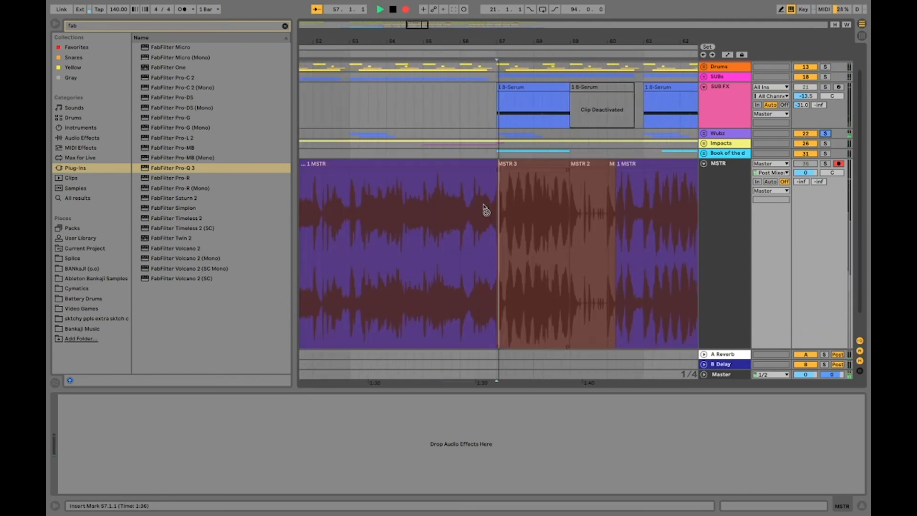
key(space)
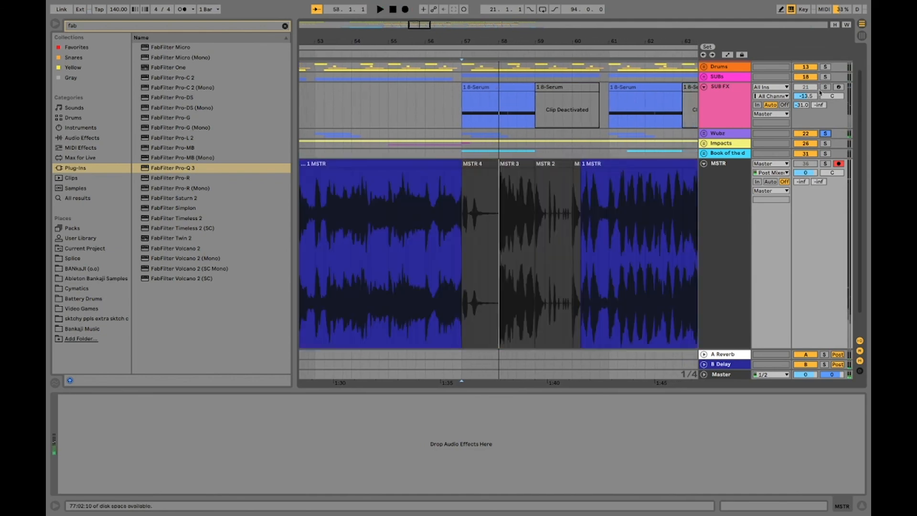
Record onto MSTR from bar 57 with only SUB FX soloed, and again with only SUBs soloed
key(space)
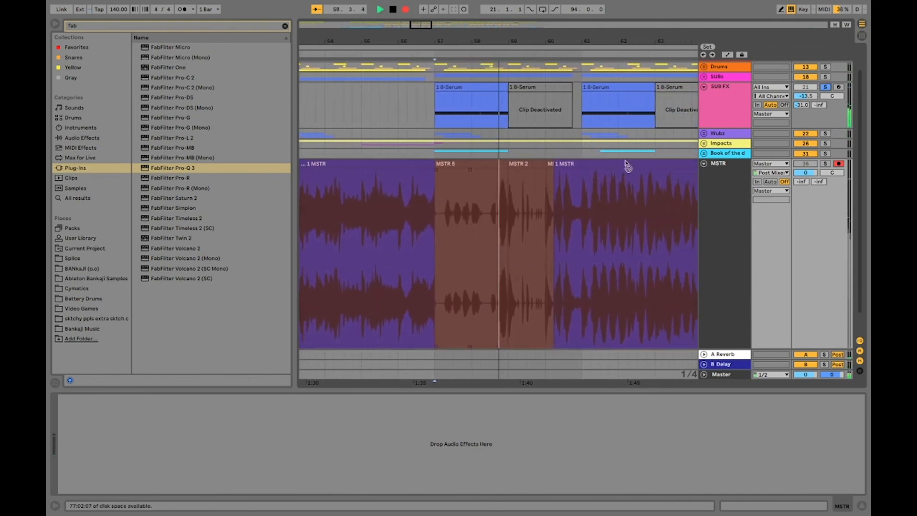
key(space)
key(F9)
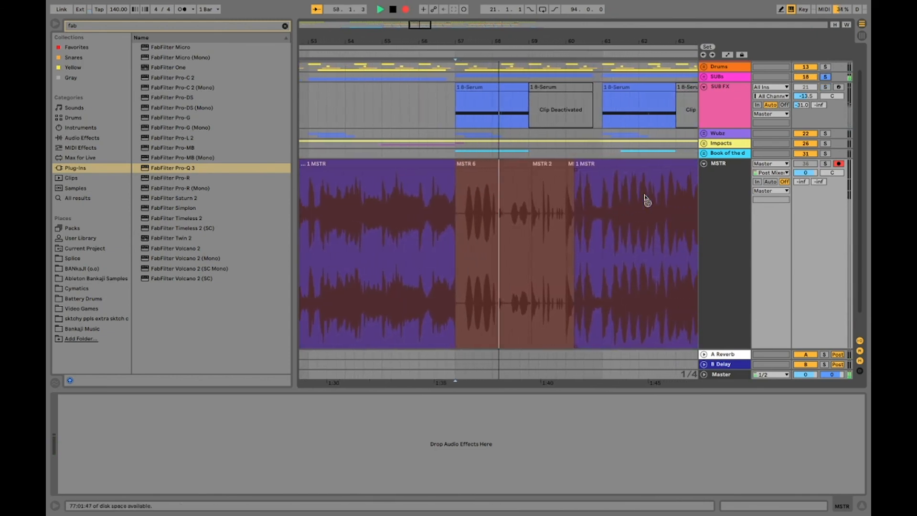
key(space)
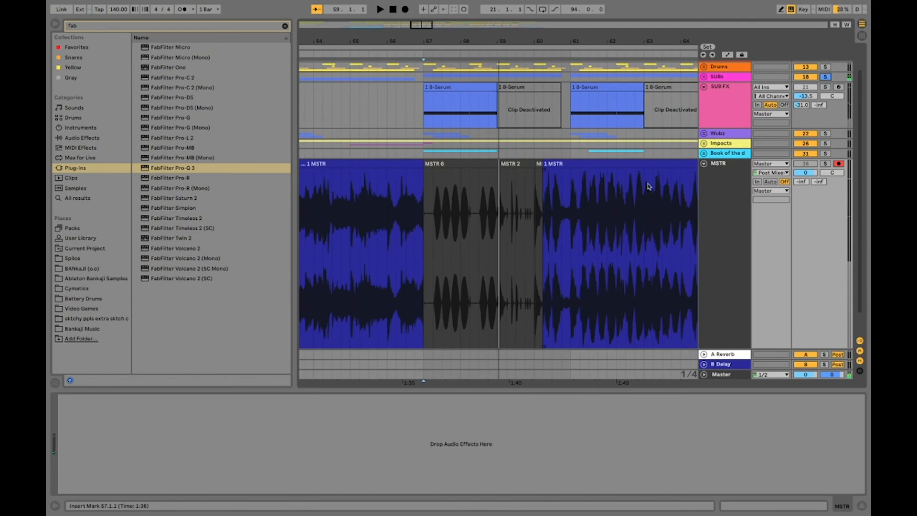
Unfold the SUBs group and show the first sub track's volume automation across the whole arrangement
click(734, 78)
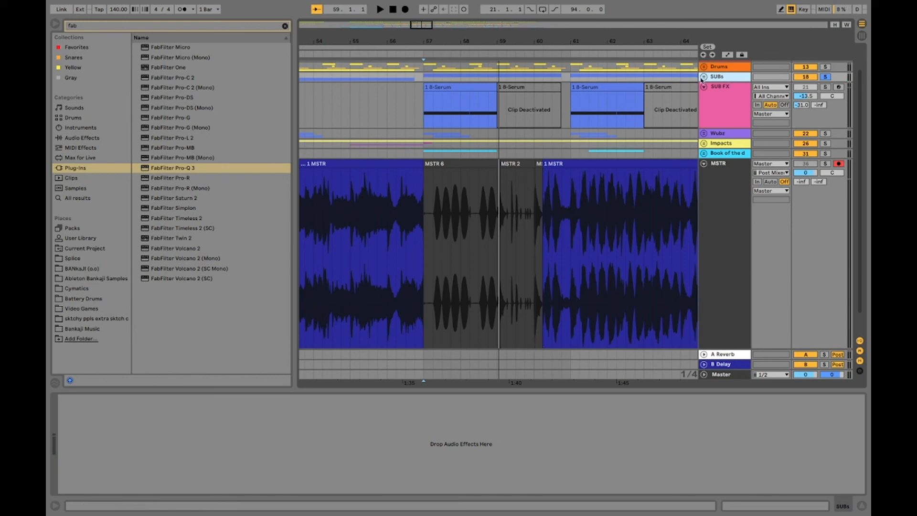
click(703, 78)
click(806, 87)
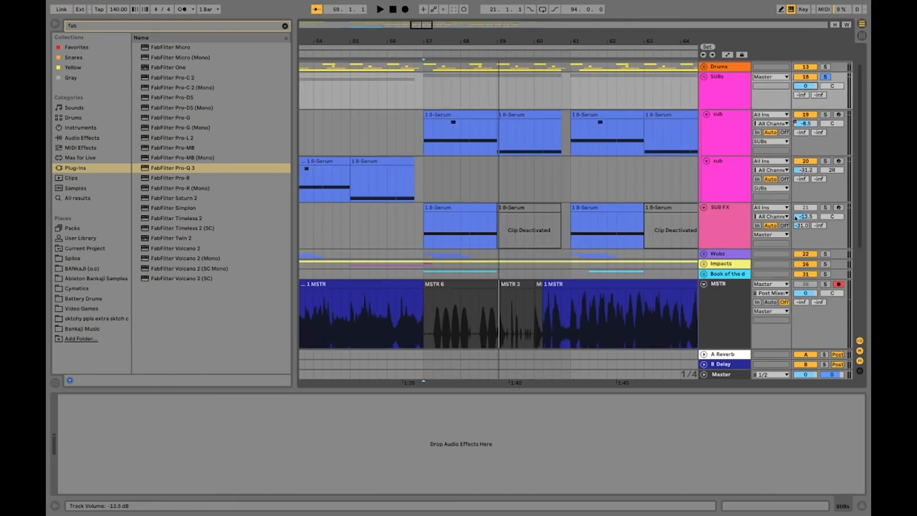
click(735, 134)
right_click(808, 125)
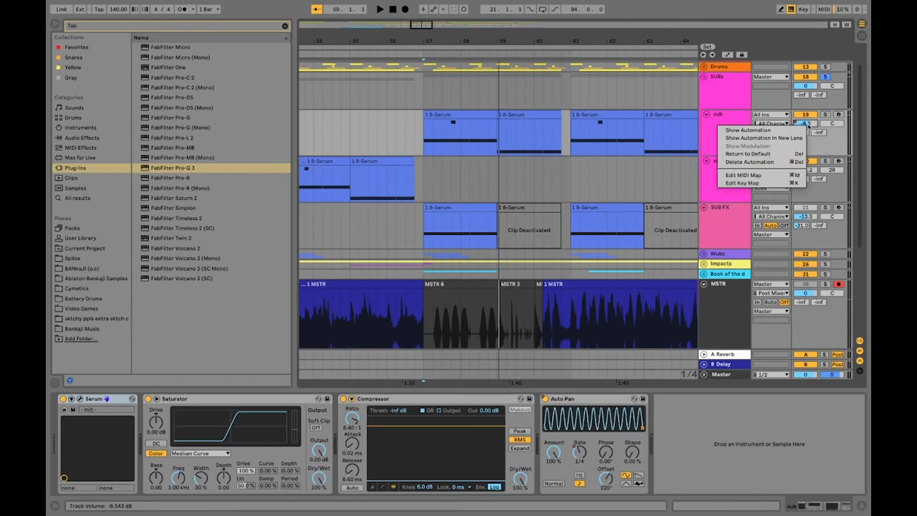
click(794, 132)
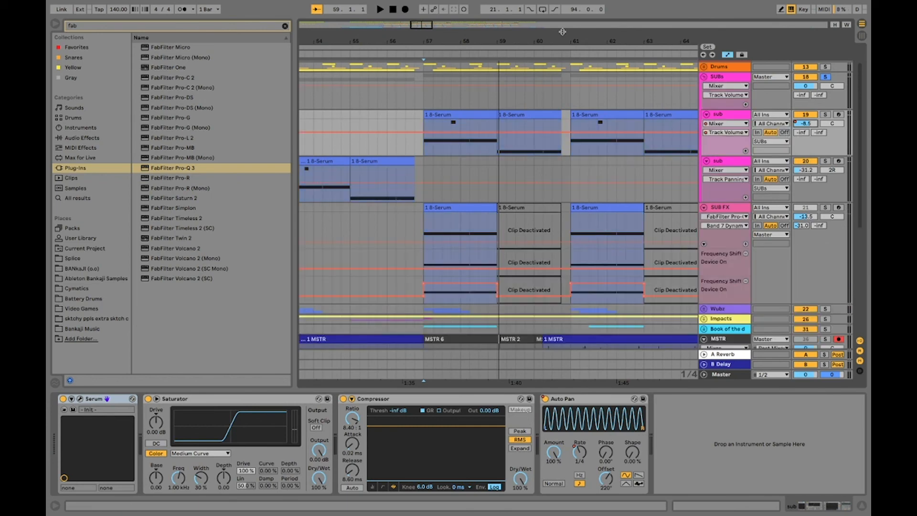
drag(565, 43, 565, 6)
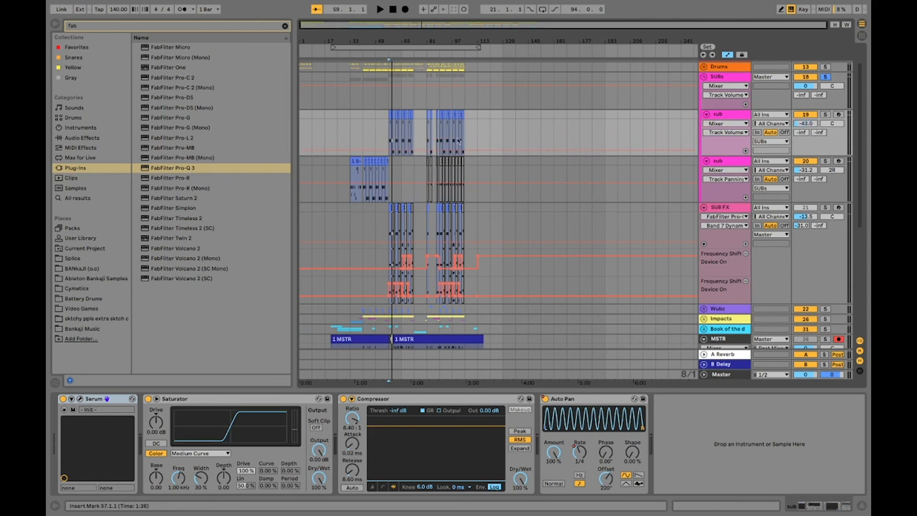
Try volumes of -43.0, 0 and -6.4 dB on the first sub track during playback from bar 57, and undo the last reset
key(space)
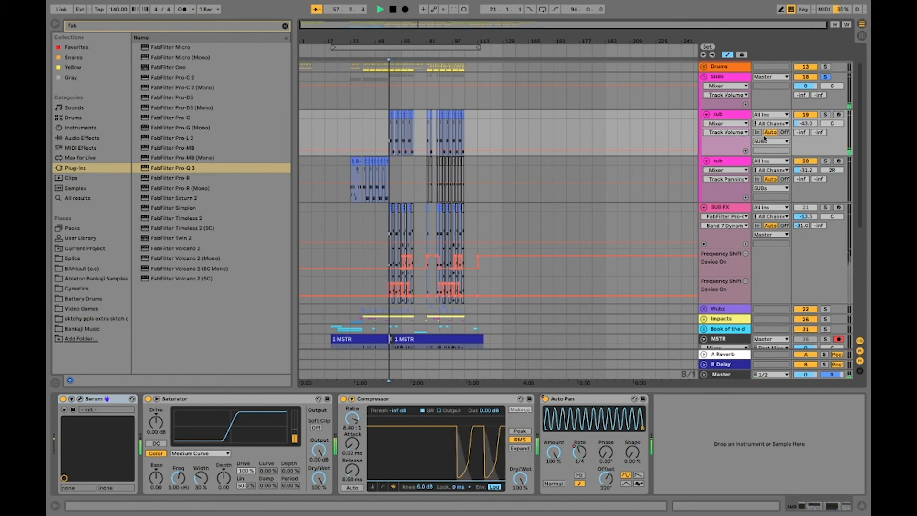
key(space)
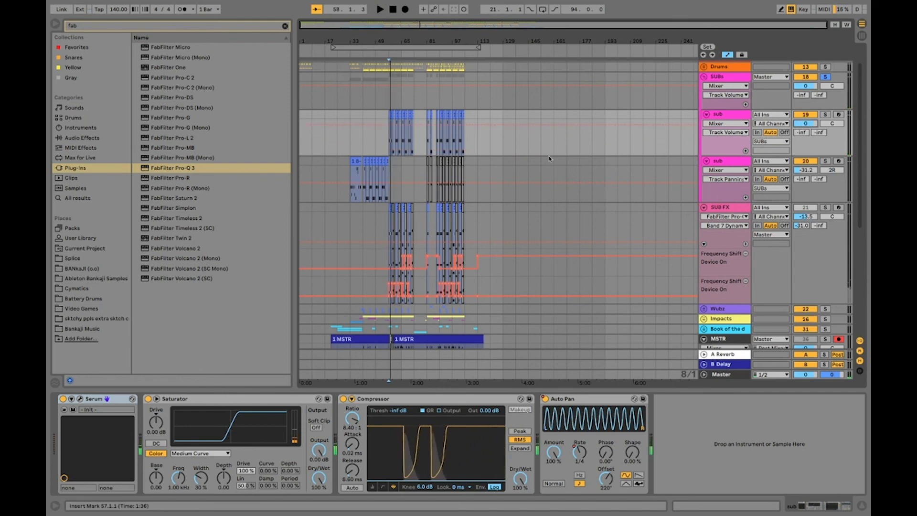
key(space)
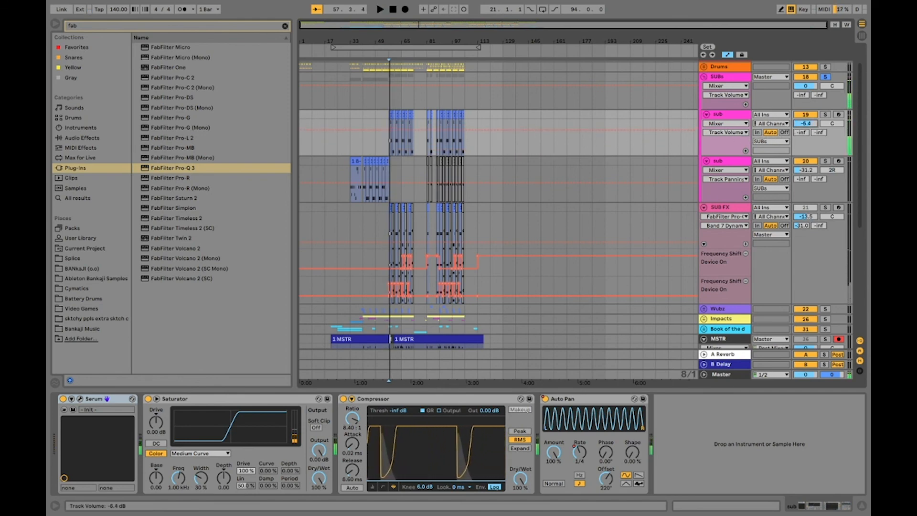
double_click(804, 124)
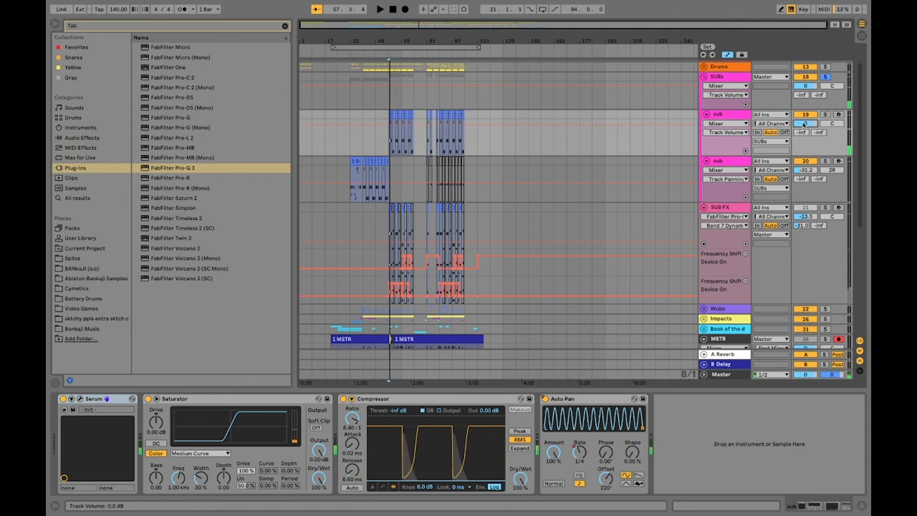
key(super+z)
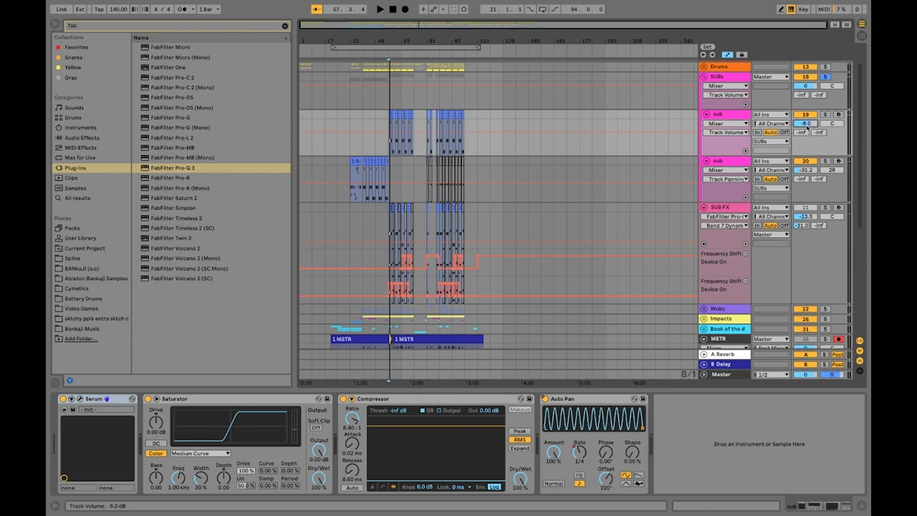
Lower the first sub track's volume to -19.2 dB during repeated playback from bar 57, and fold the SUBs group
key(space)
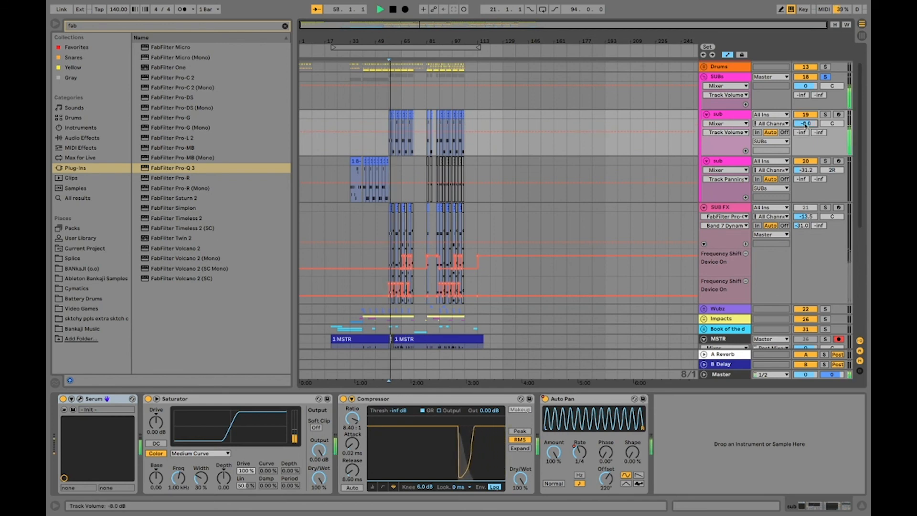
drag(805, 125, 805, 133)
key(space)
key(space)
key(space)
key(space)
key(space)
key(space)
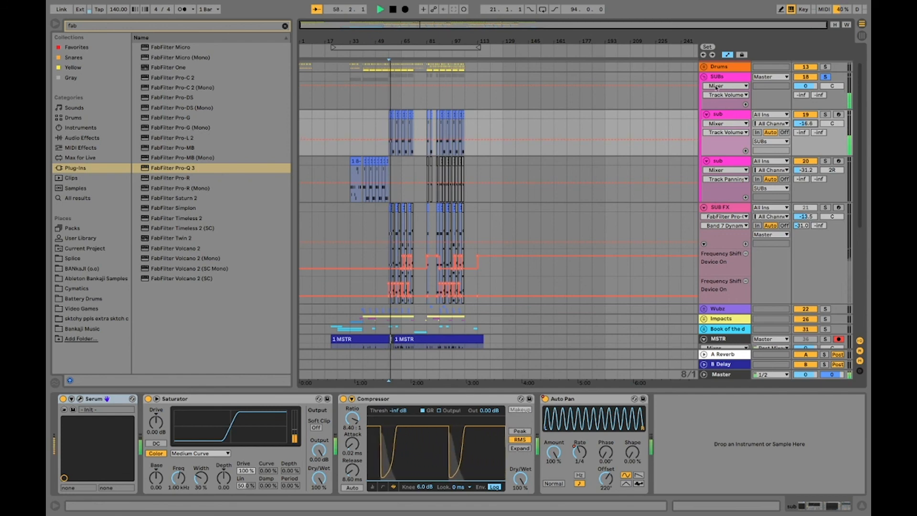
key(space)
click(704, 77)
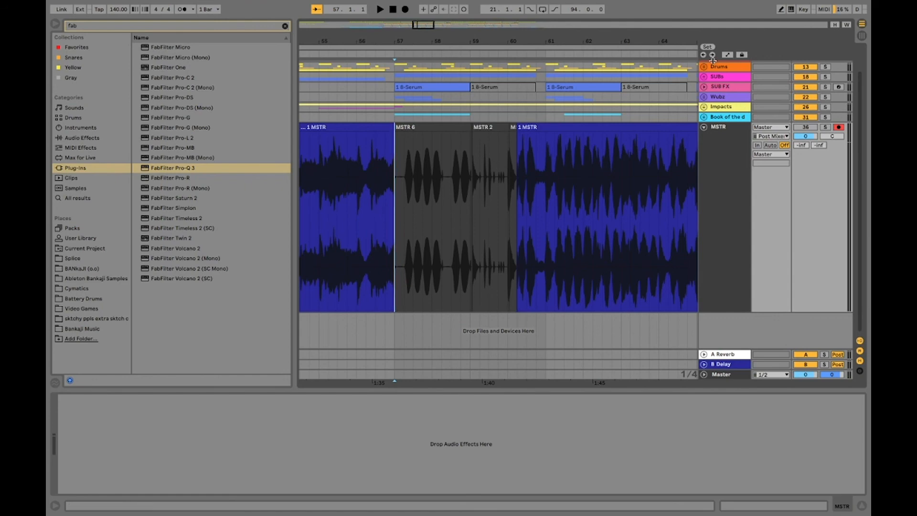
Solo the SUBs group and play it back from bar 57
click(721, 78)
click(825, 76)
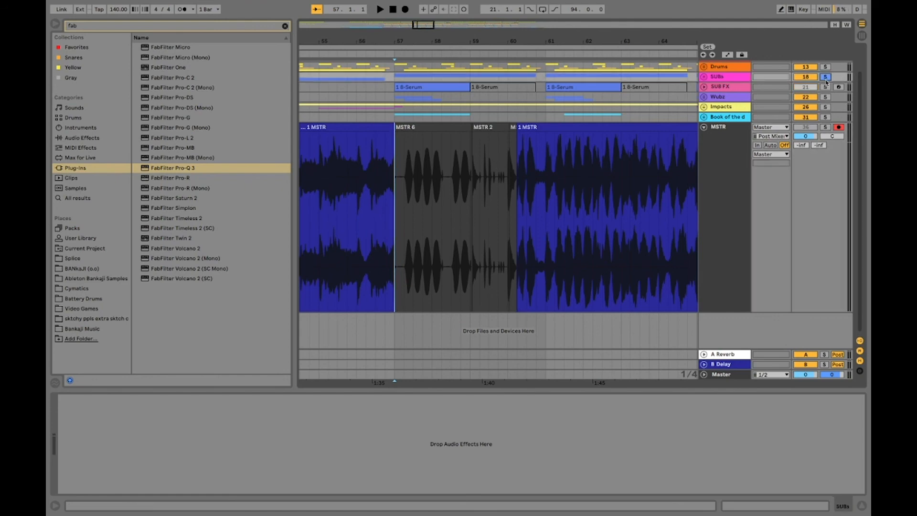
scroll(617, 147, up, 2)
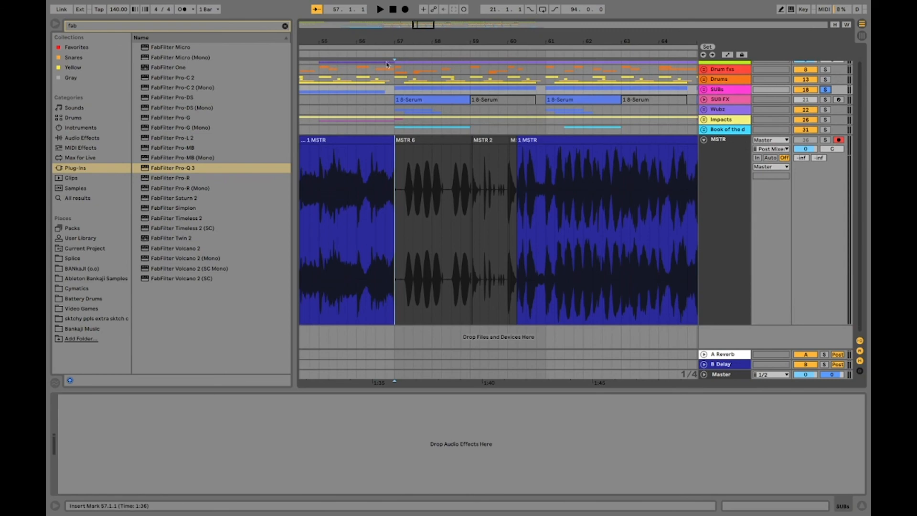
key(F9)
key(F9)
key(space)
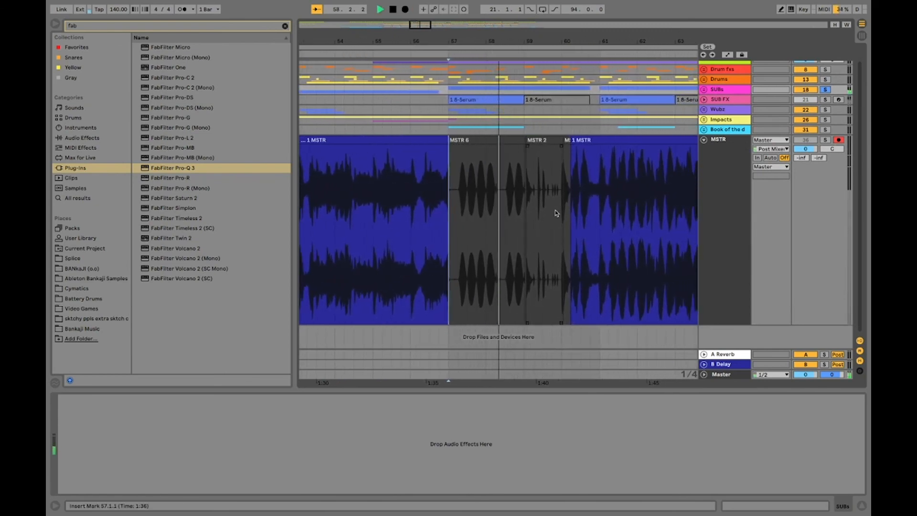
key(space)
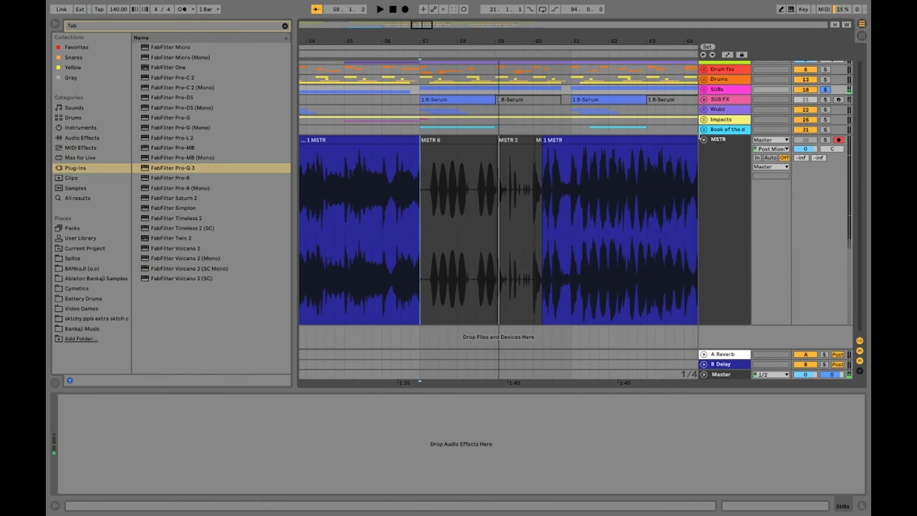
Unfold SUBs and record onto MSTR from bar 57 with only that group soloed, and again with no tracks soloed
click(704, 89)
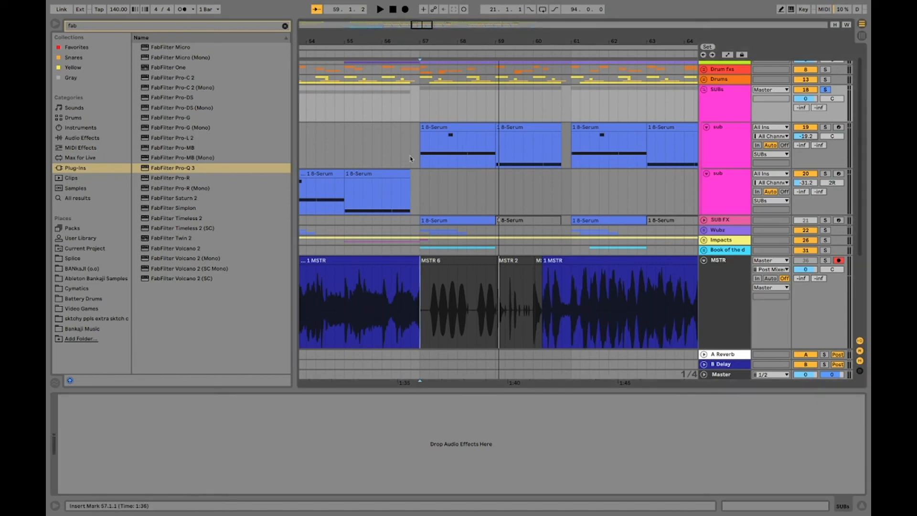
key(space)
key(space)
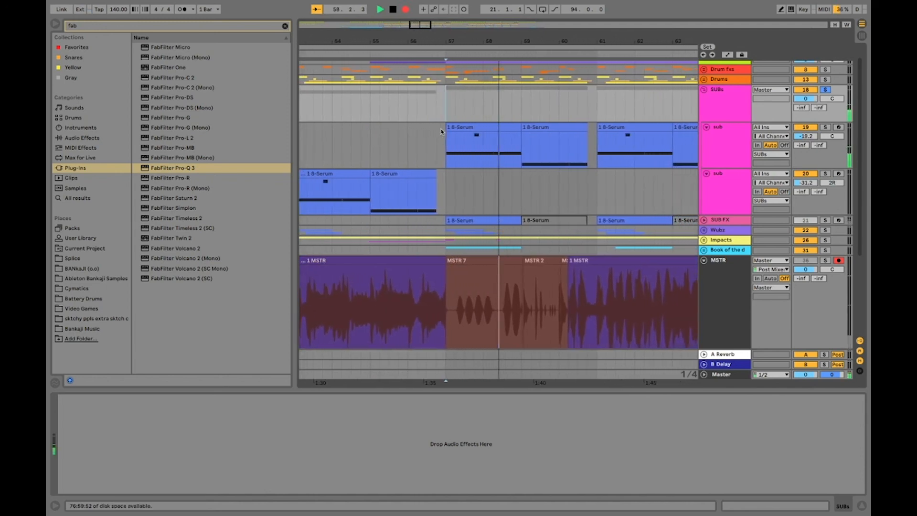
key(space)
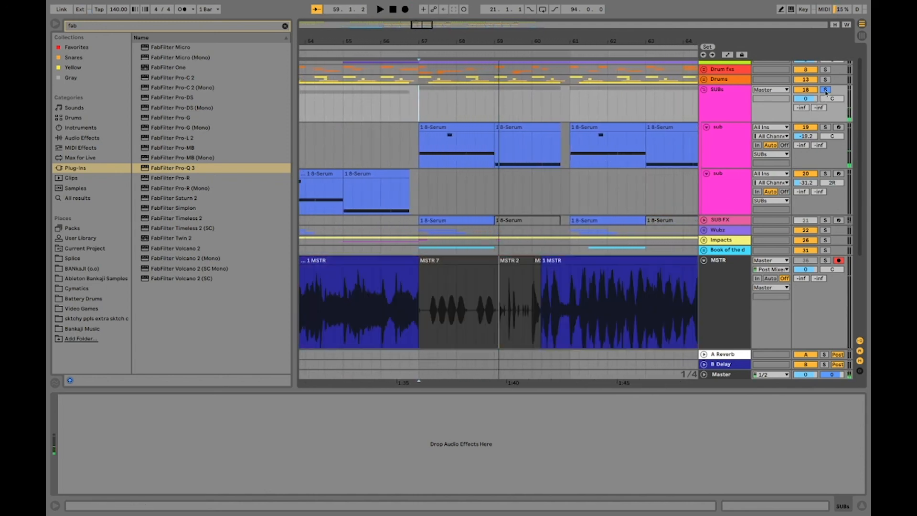
click(415, 140)
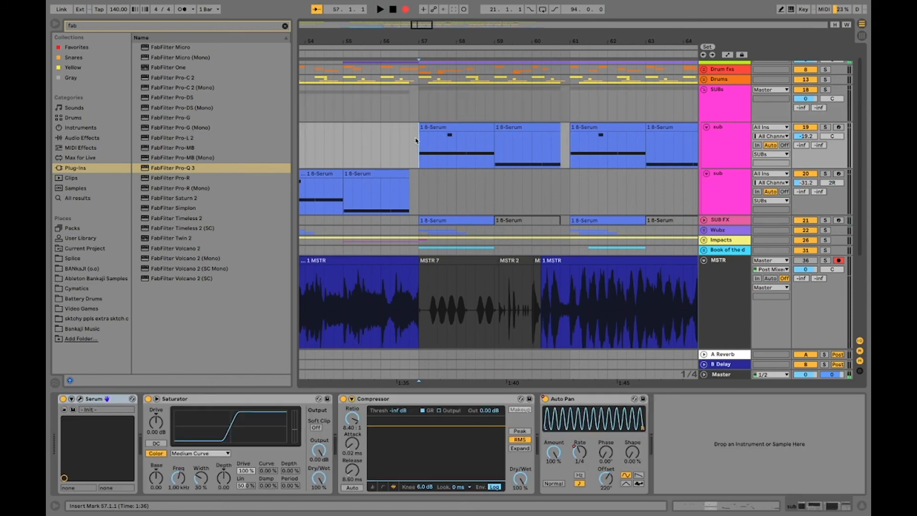
key(space)
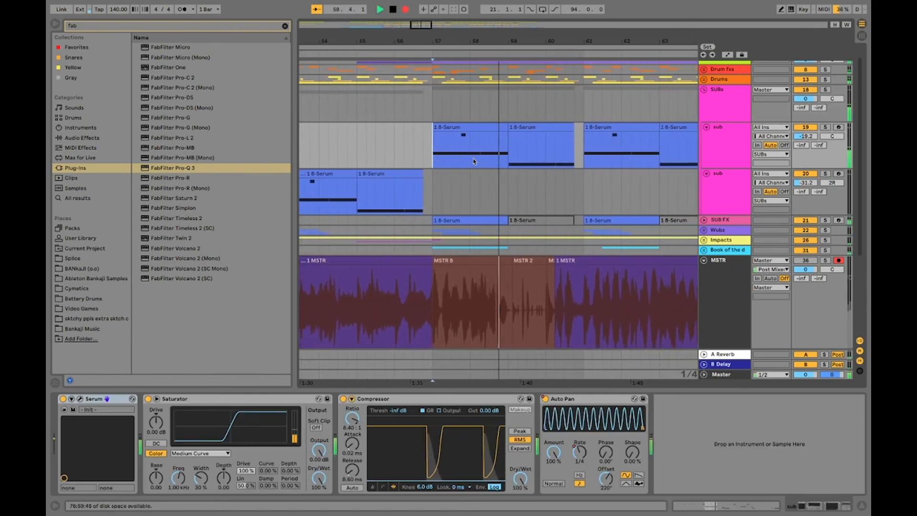
key(space)
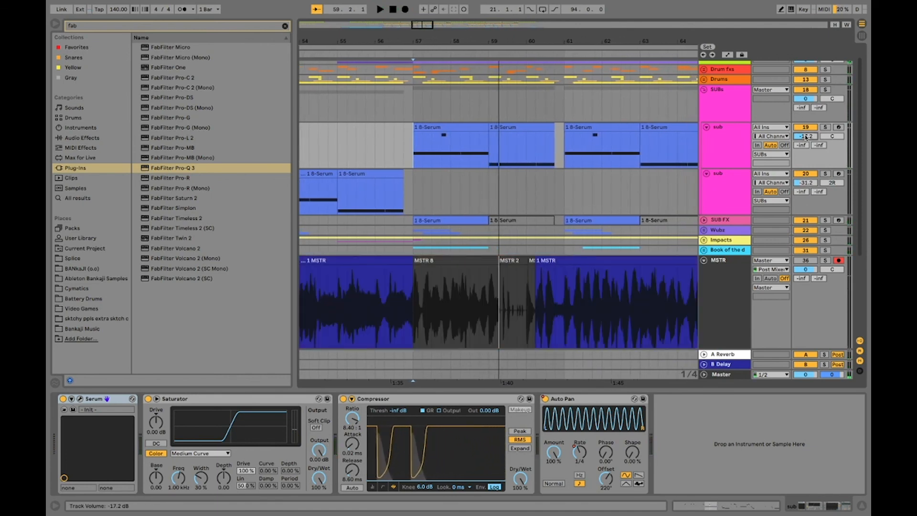
Set the first sub track's volume to -16.2 dB and record onto MSTR from bar 57 with only SUBs soloed
drag(806, 137, 805, 136)
key(F9)
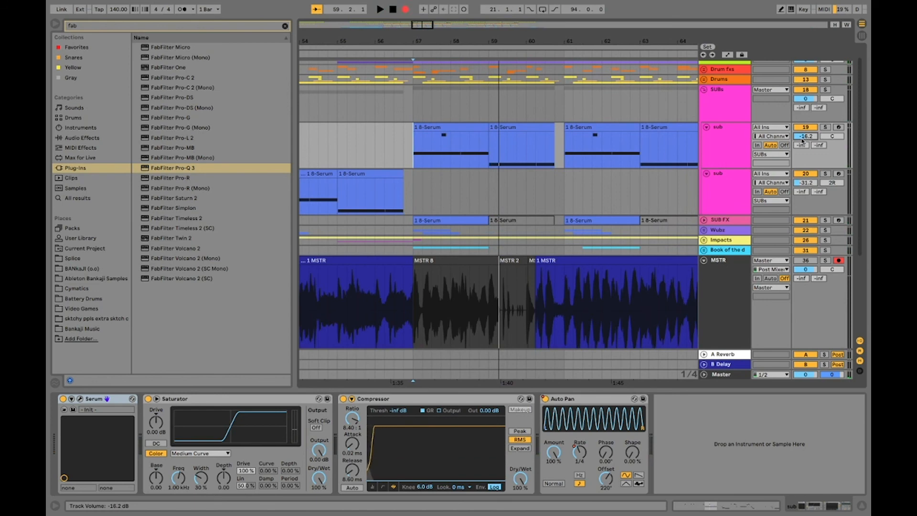
click(823, 89)
key(space)
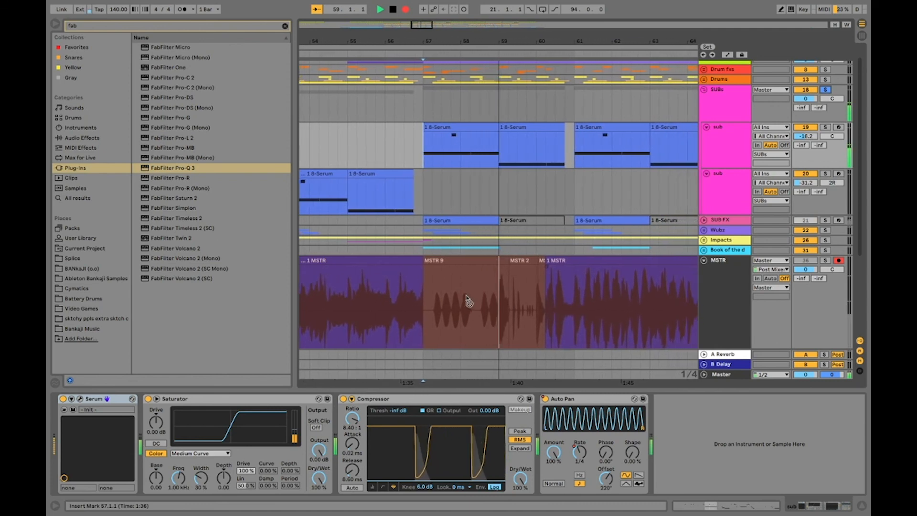
key(space)
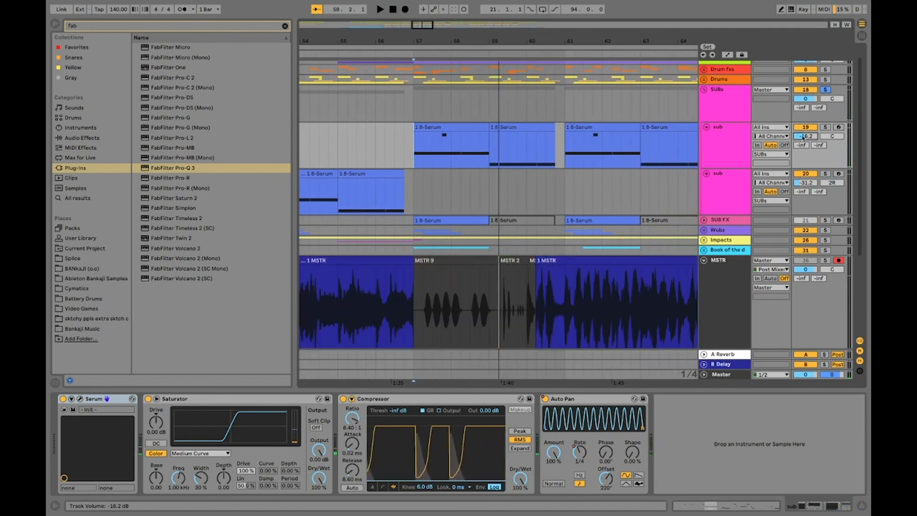
Set the first sub track's volume to -17.2 dB, fold the SUBs group and clear its solo
drag(804, 137, 803, 140)
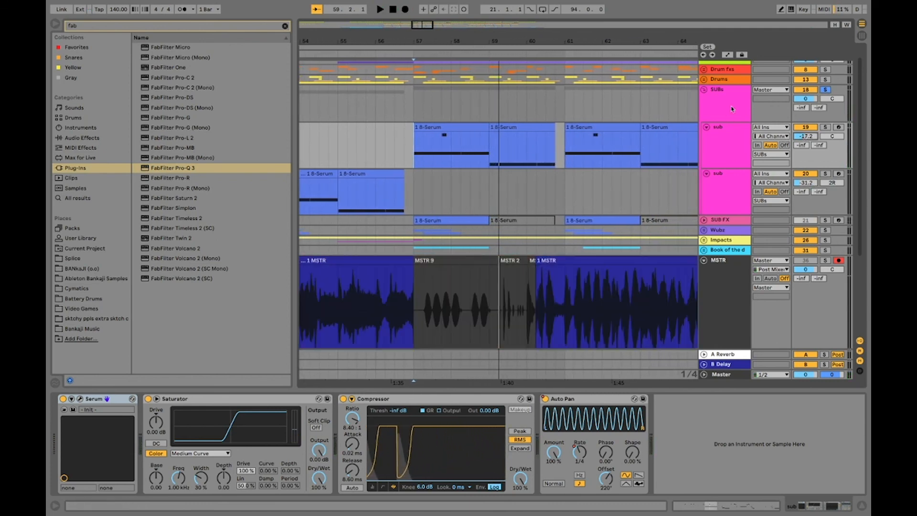
click(704, 89)
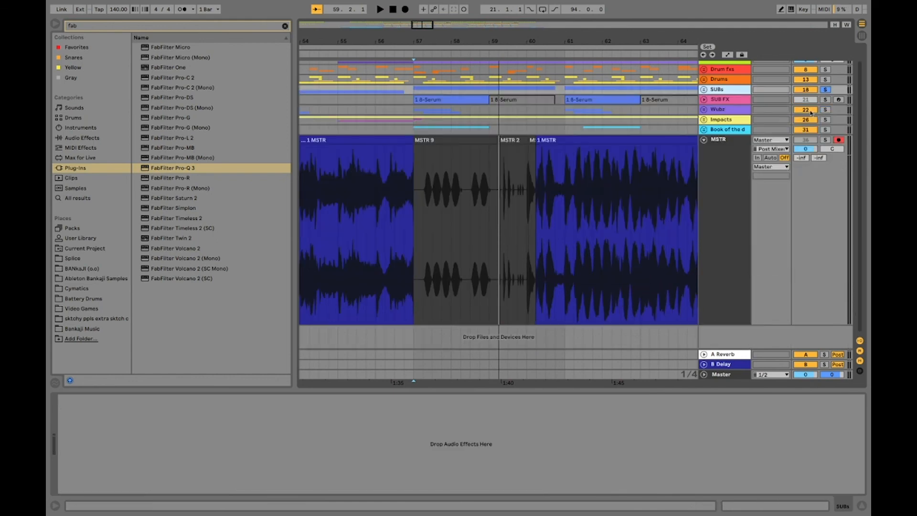
click(826, 90)
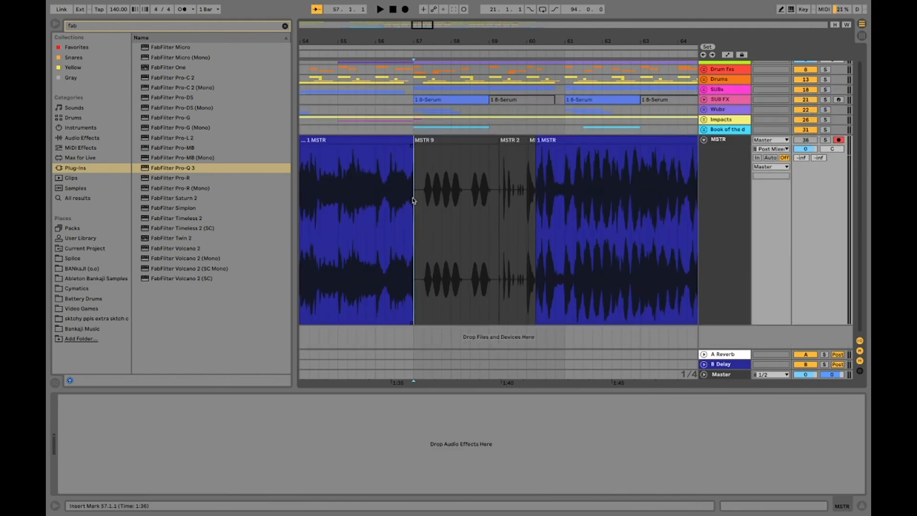
Record the full mix onto MSTR from bar 57 with no tracks soloed and inspect the new waveform up close
key(F9)
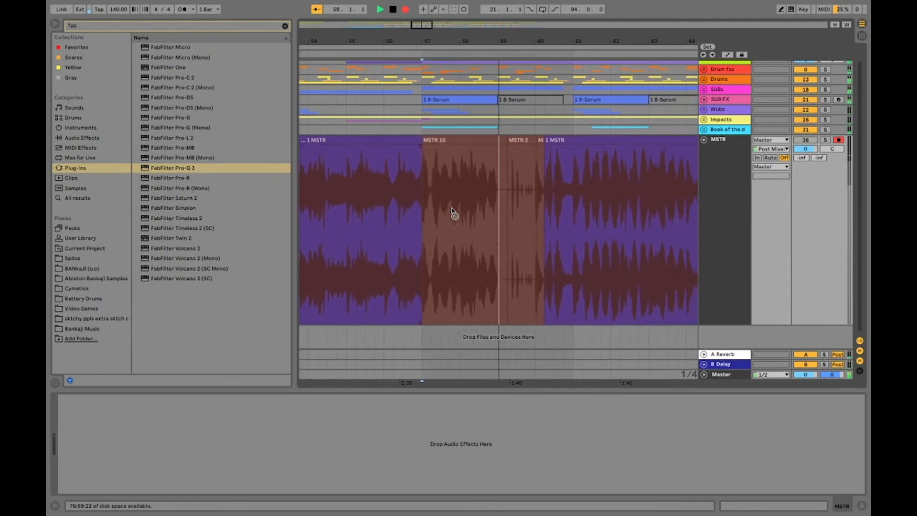
key(space)
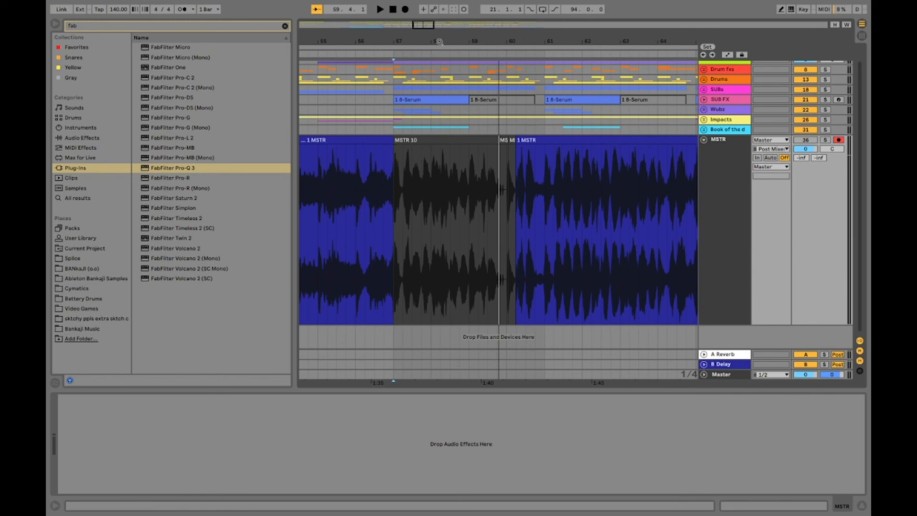
drag(430, 41, 430, 4)
drag(390, 41, 419, 240)
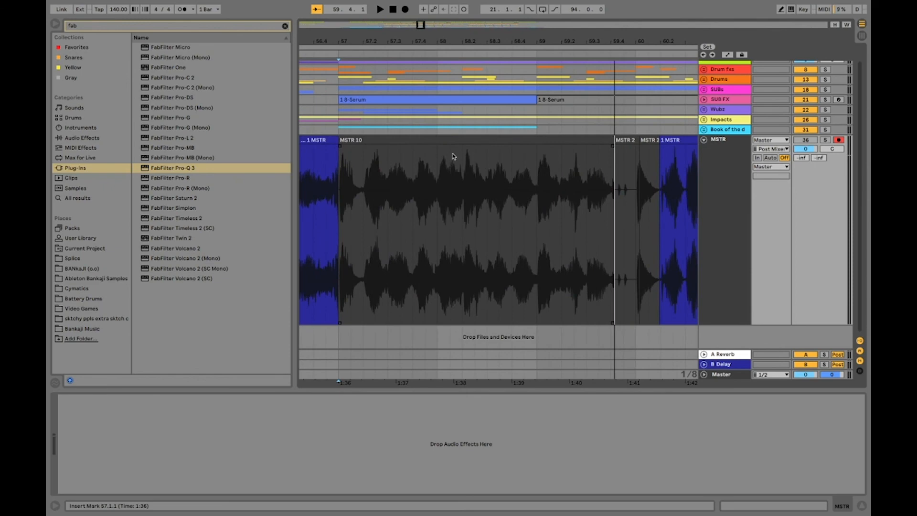
Record the full mix onto MSTR again from bar 57 to about bar 59 and compare it with the surrounding waveform
mouse_move(376, 39)
mouse_down()
mouse_move(461, 43)
mouse_move(371, 24)
mouse_move(372, 35)
mouse_up()
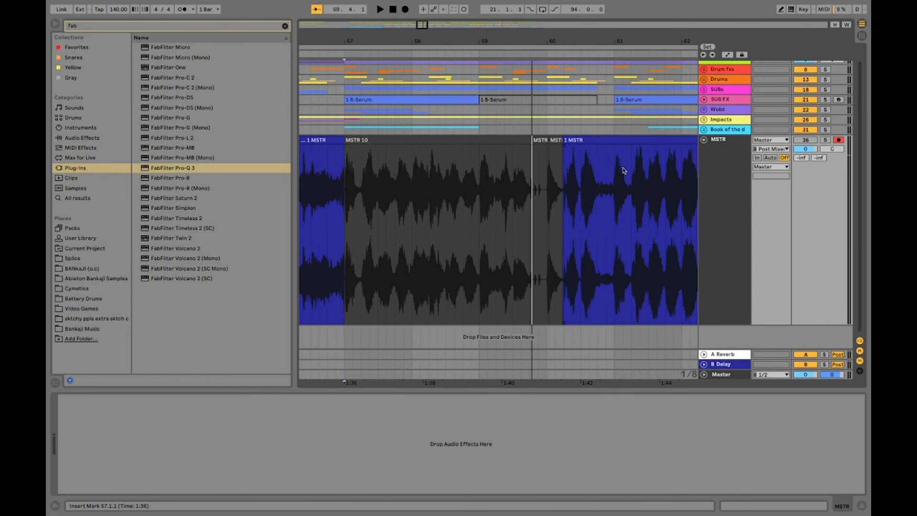
click(344, 99)
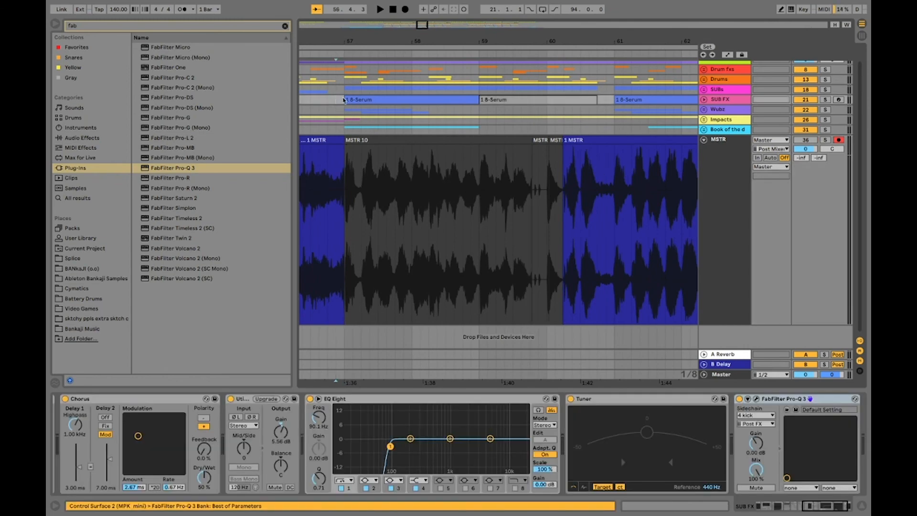
mouse_move(414, 41)
mouse_down()
mouse_move(456, 41)
mouse_move(430, 43)
mouse_up()
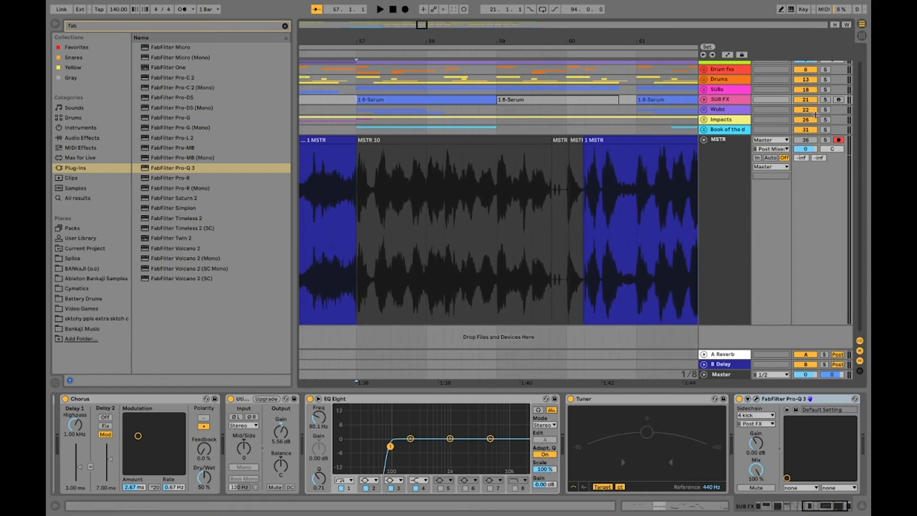
key(F9)
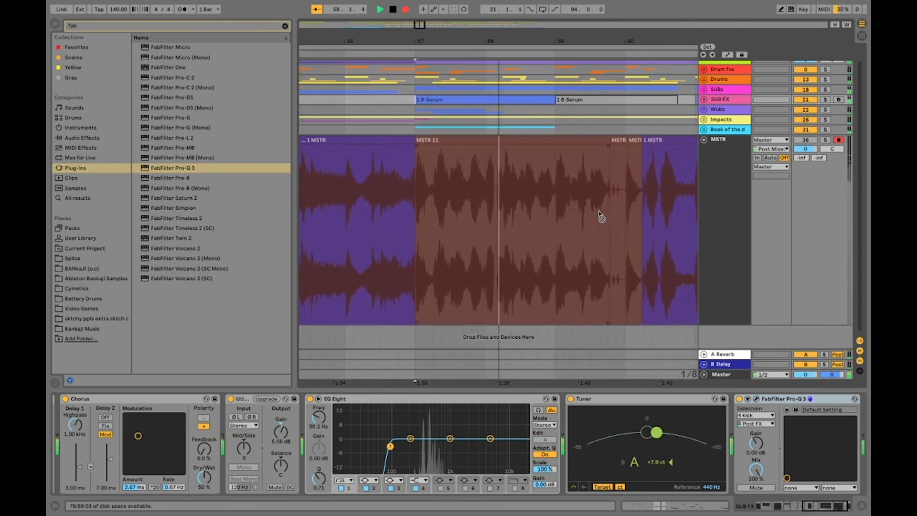
key(space)
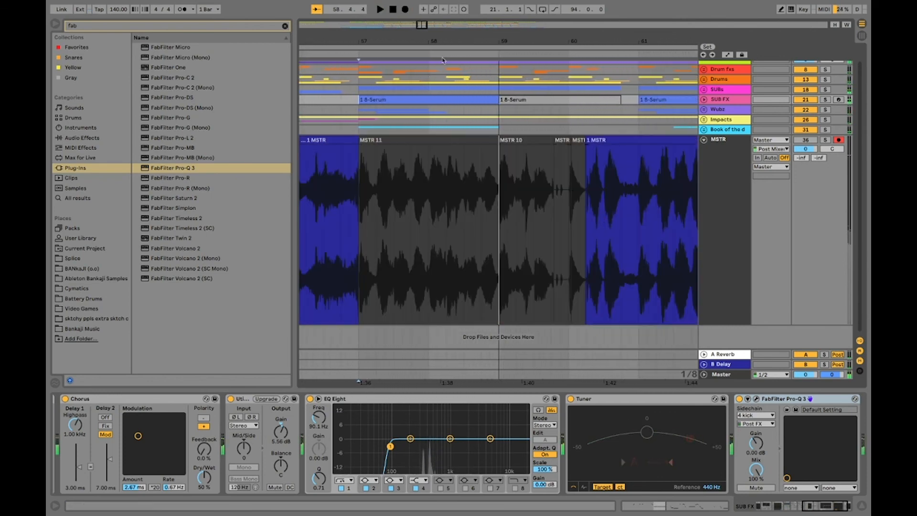
drag(437, 43, 436, 18)
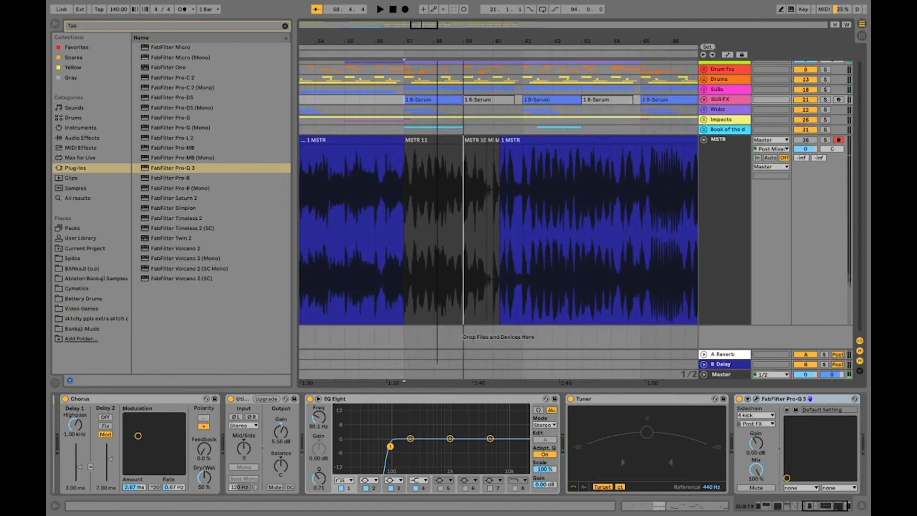
Examine the available audio input sources and output destinations of the MSTR track
click(729, 152)
click(771, 140)
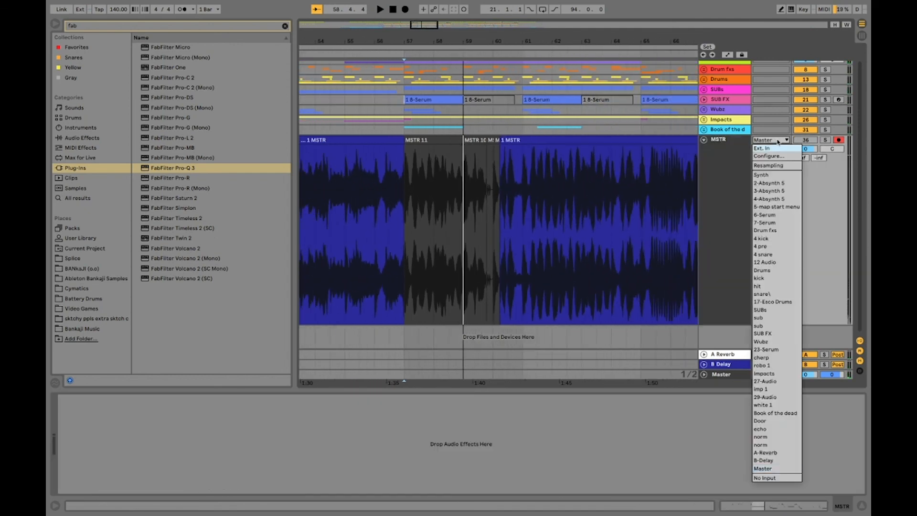
click(738, 155)
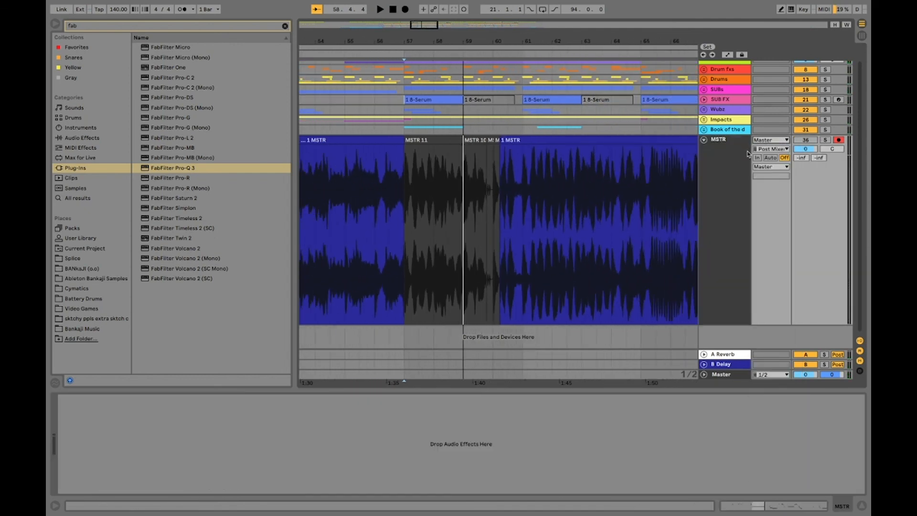
click(771, 140)
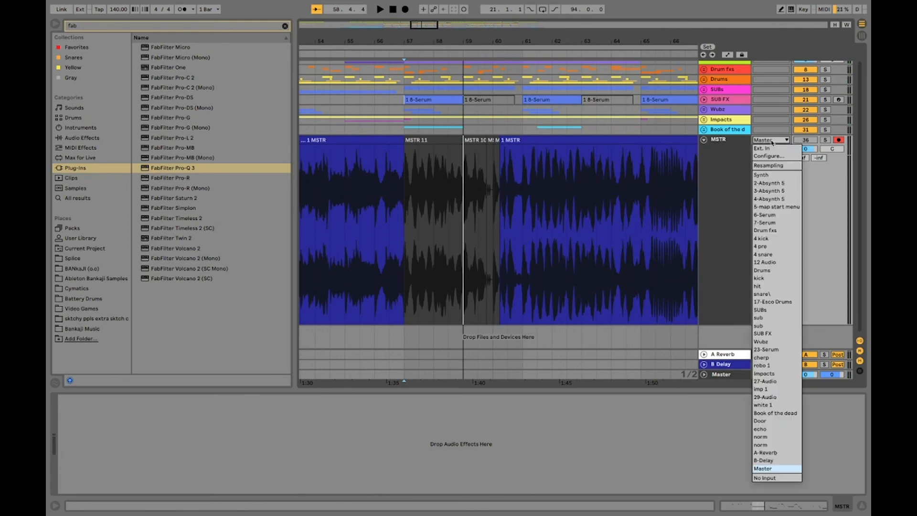
click(748, 145)
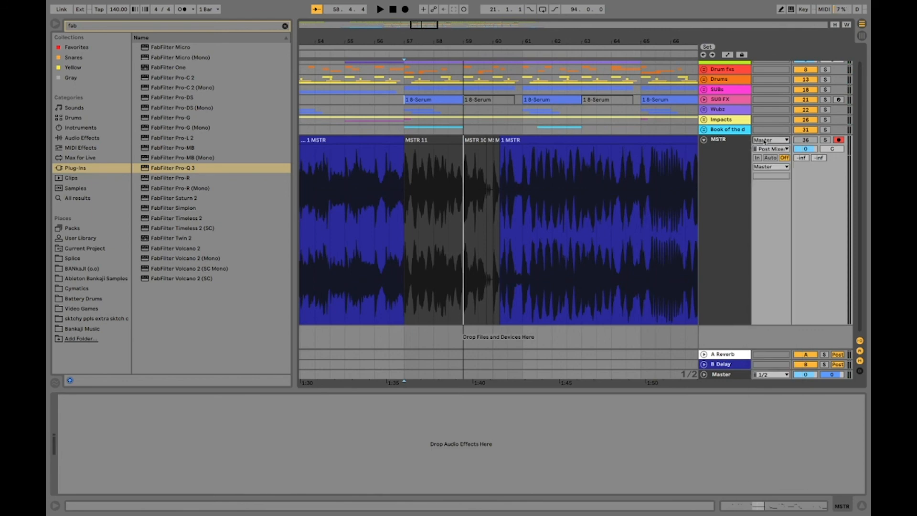
click(766, 142)
click(740, 148)
click(770, 166)
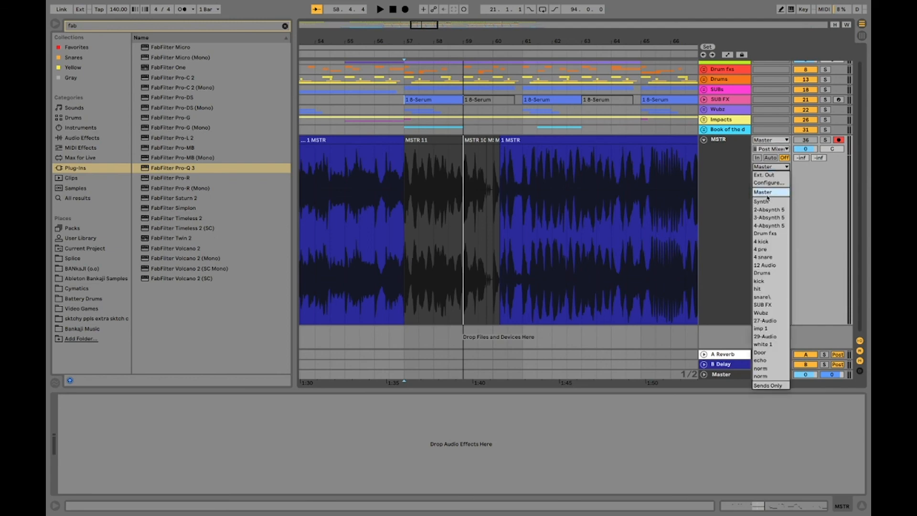
click(743, 190)
Make another recording of the full mix onto MSTR from bar 57 to about the middle of bar 58
key(space)
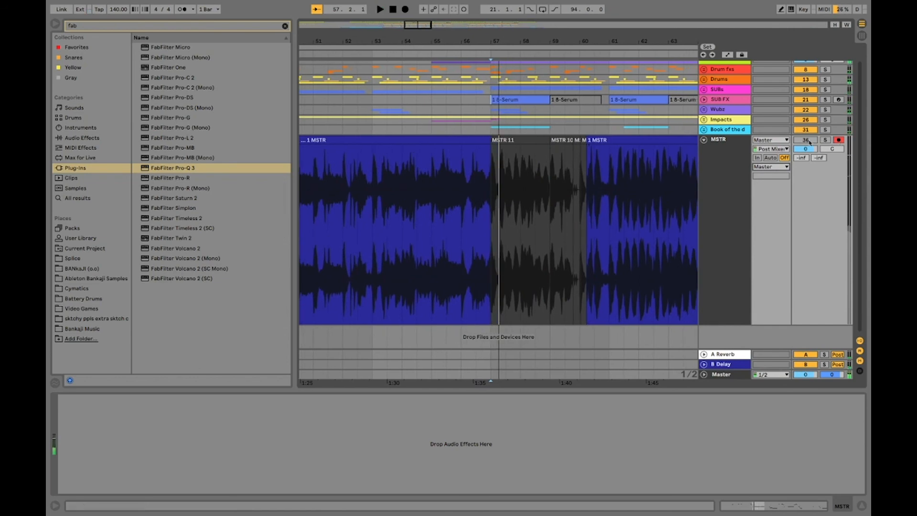
key(space)
click(407, 9)
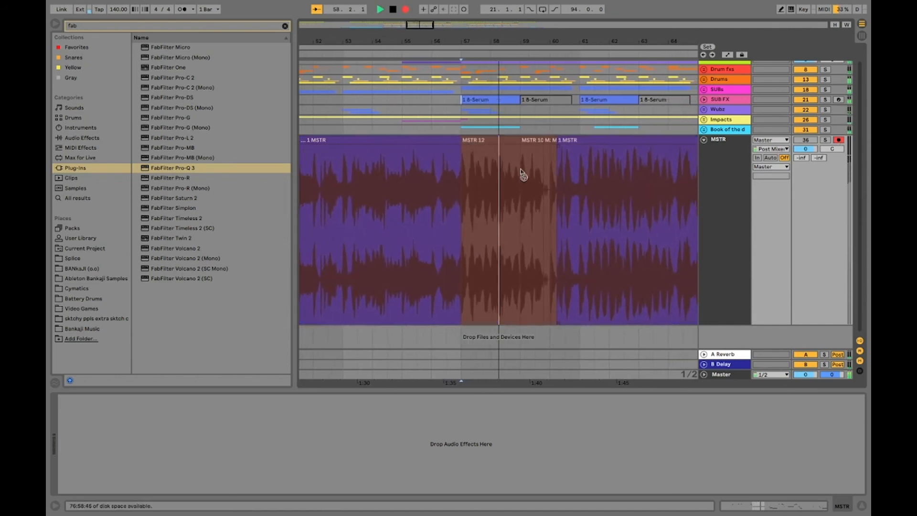
key(space)
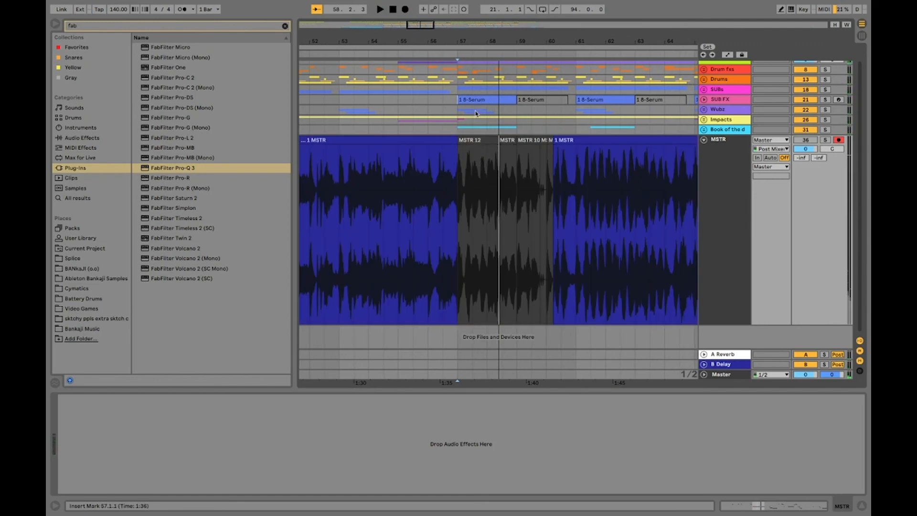
drag(492, 42, 472, 54)
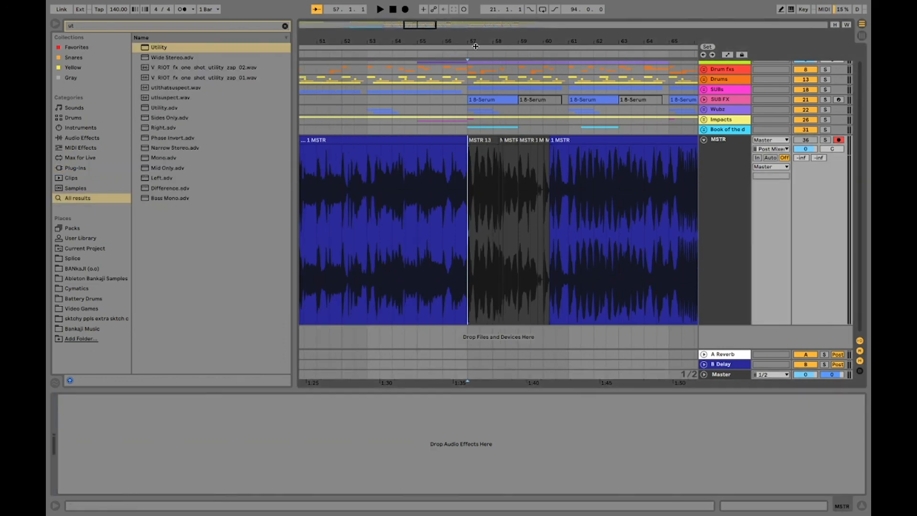
Extend the original MSTR clip over the short recorded takes up to bar 61
click(443, 187)
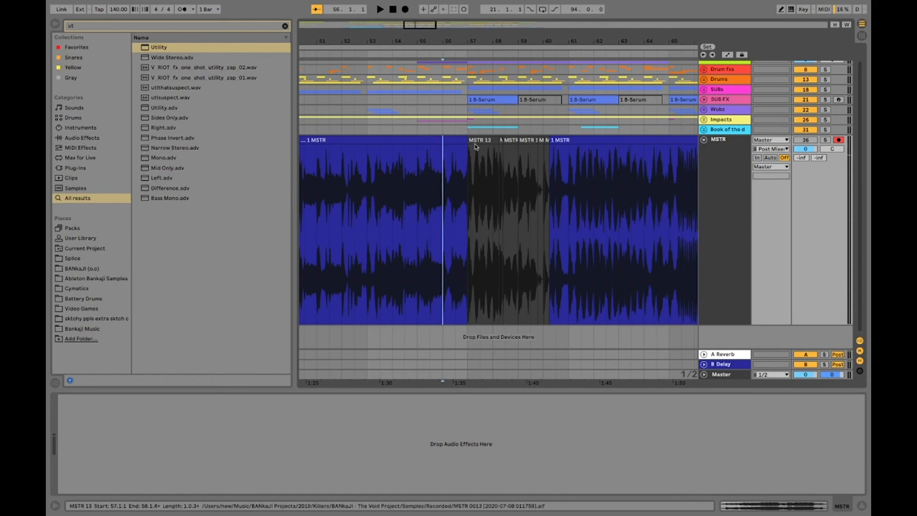
drag(467, 142, 568, 154)
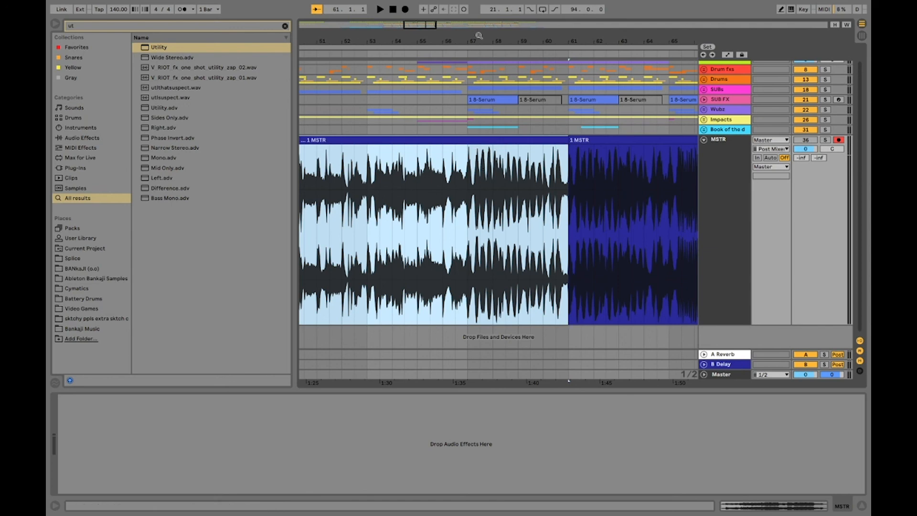
scroll(568, 127, up, 3)
click(717, 156)
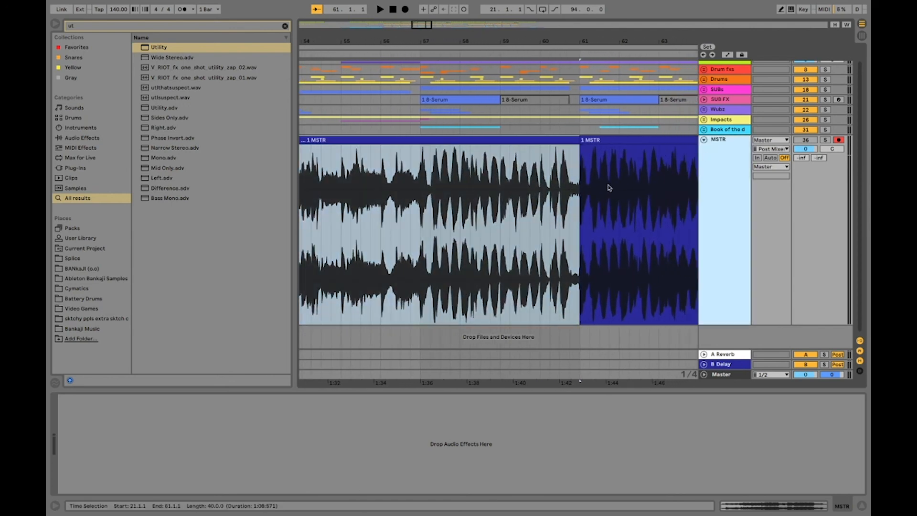
click(424, 220)
click(729, 188)
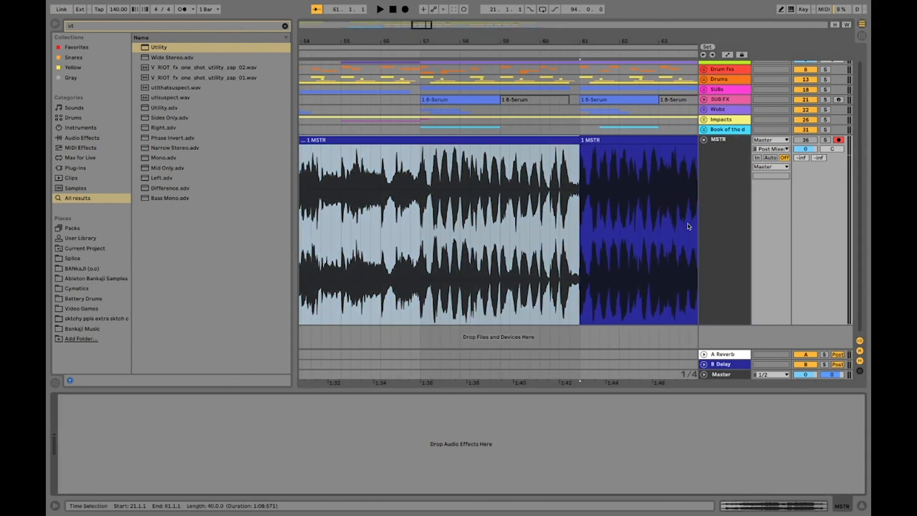
click(410, 232)
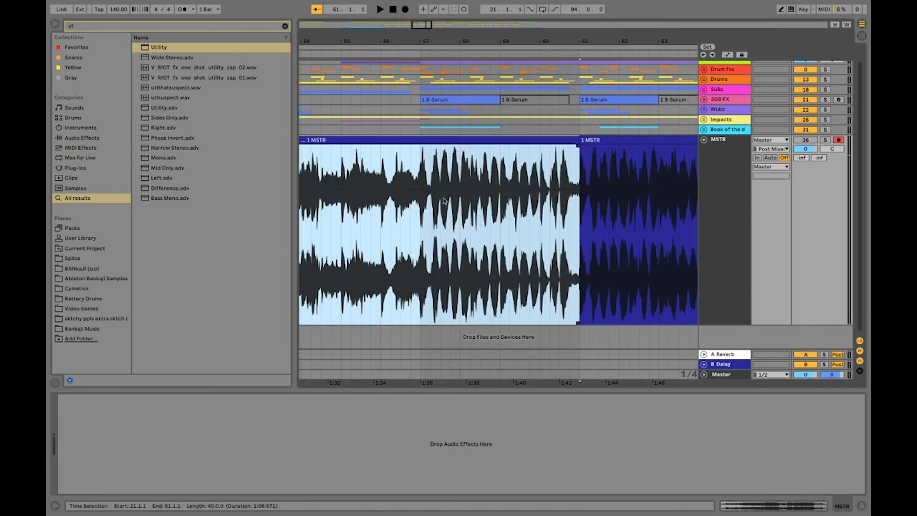
click(736, 215)
Add a Utility device after the existing effect rack on the Master track
click(724, 375)
click(230, 420)
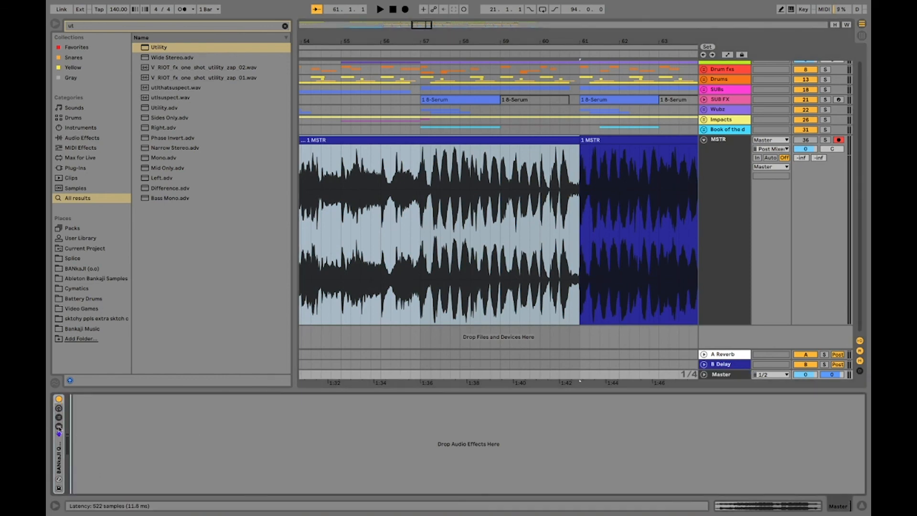
click(60, 404)
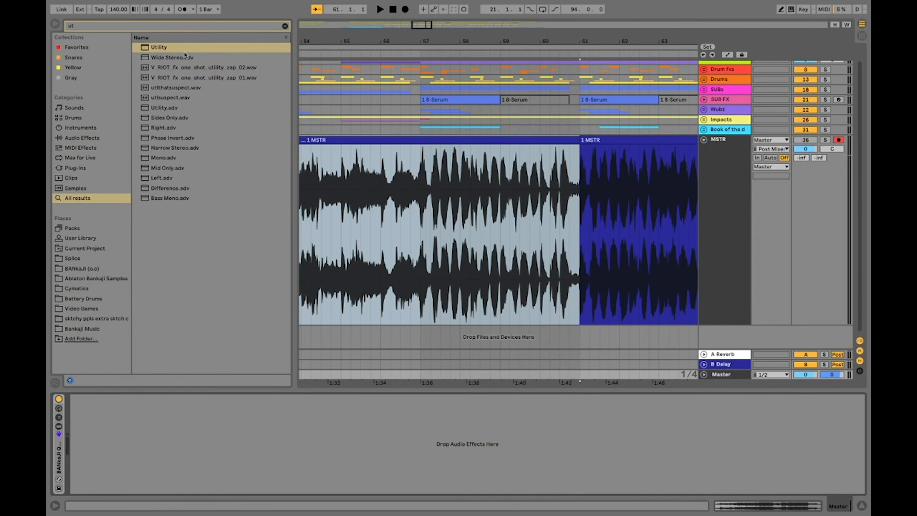
double_click(160, 48)
Search for Limiter, add it after Utility on the Master track, and hide the browser
click(127, 26)
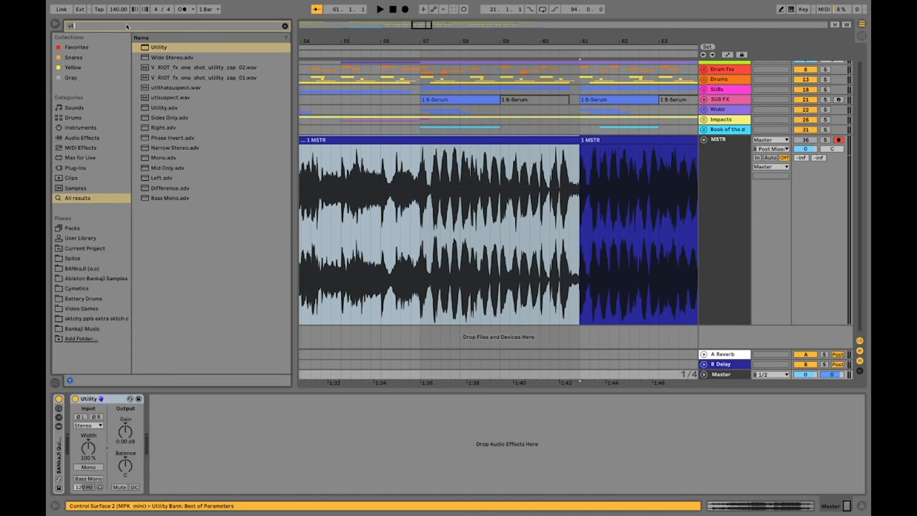
key(BackSpace)
key(BackSpace)
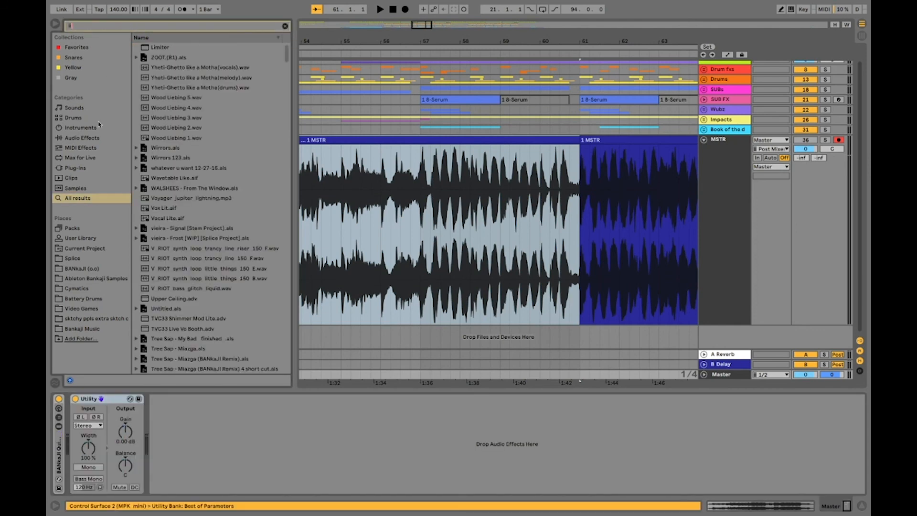
double_click(165, 50)
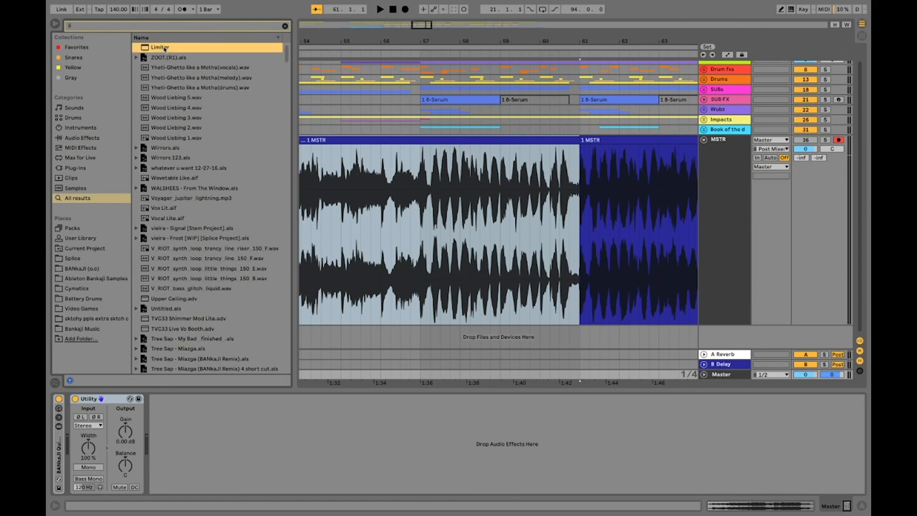
click(285, 26)
key(ctrl+alt+l)
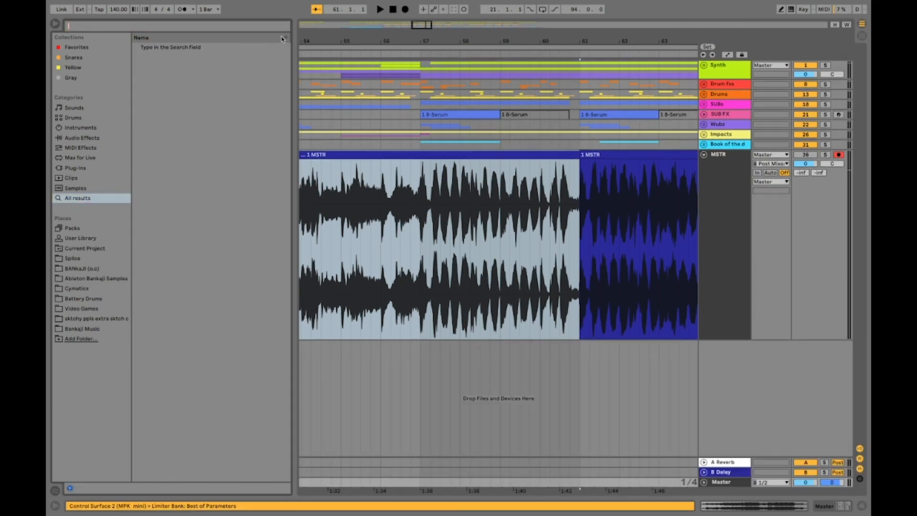
key(ctrl+alt+l)
key(ctrl+alt+b)
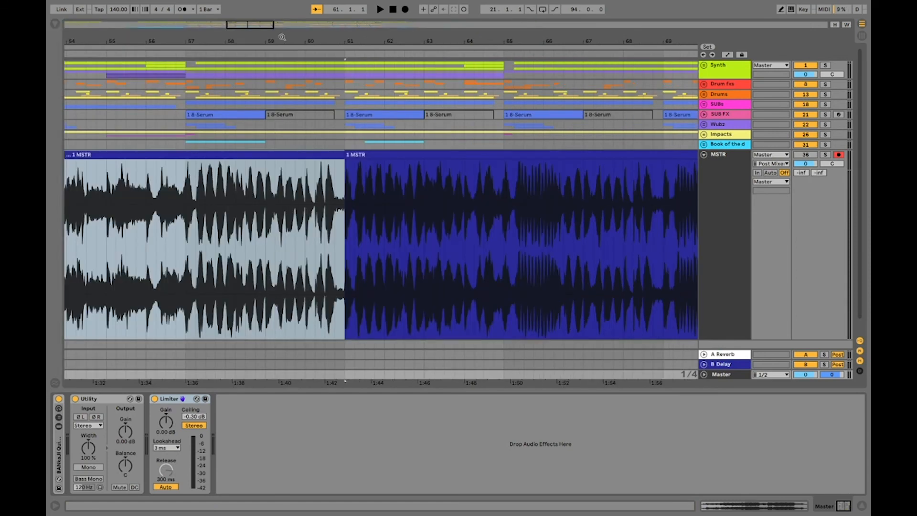
Play the mix from bar 61 and set the gain of the Master track's Utility to 2.00 dB
key(space)
drag(357, 41, 116, 40)
drag(223, 40, 481, 44)
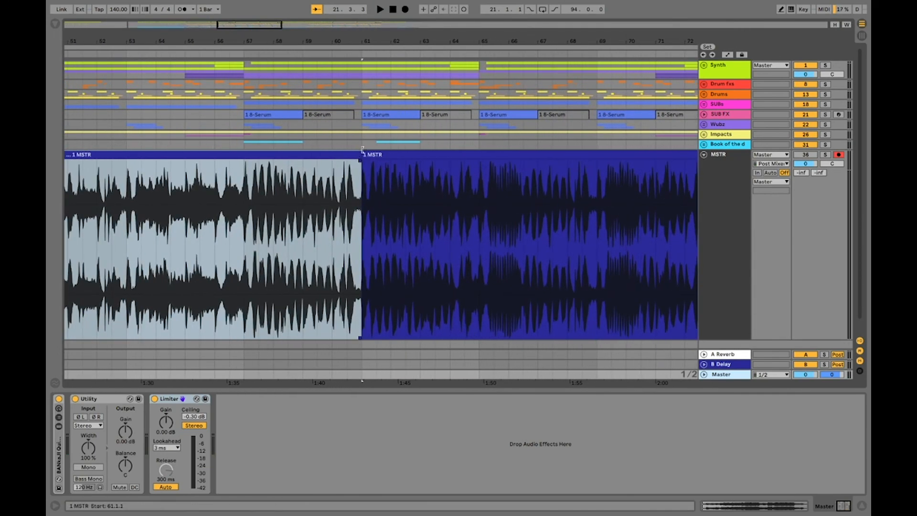
click(332, 245)
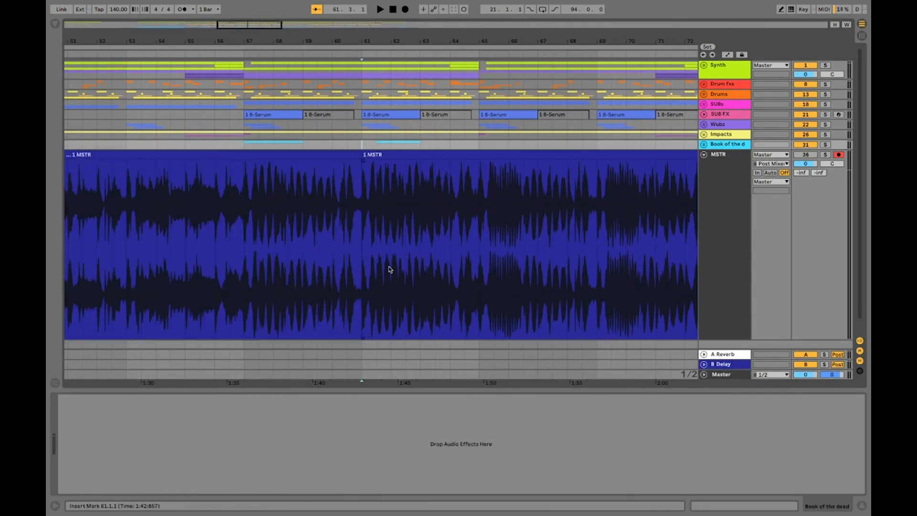
click(363, 377)
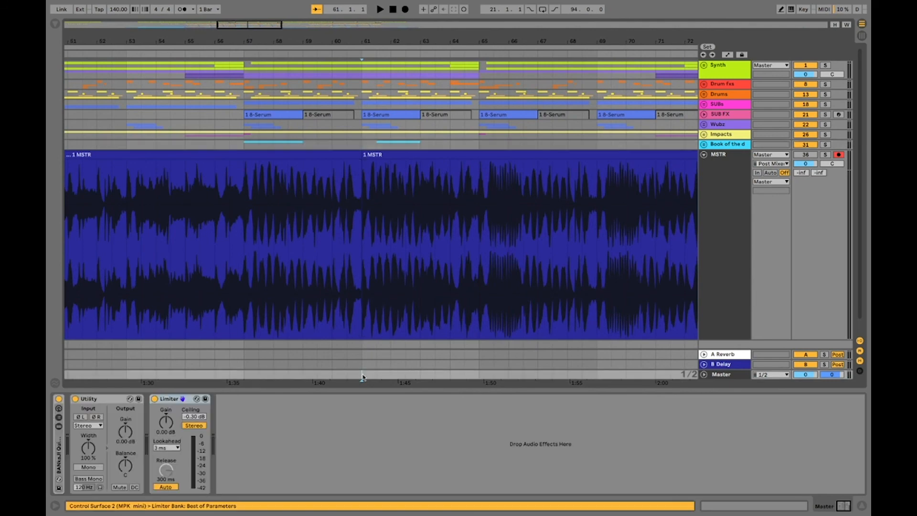
key(space)
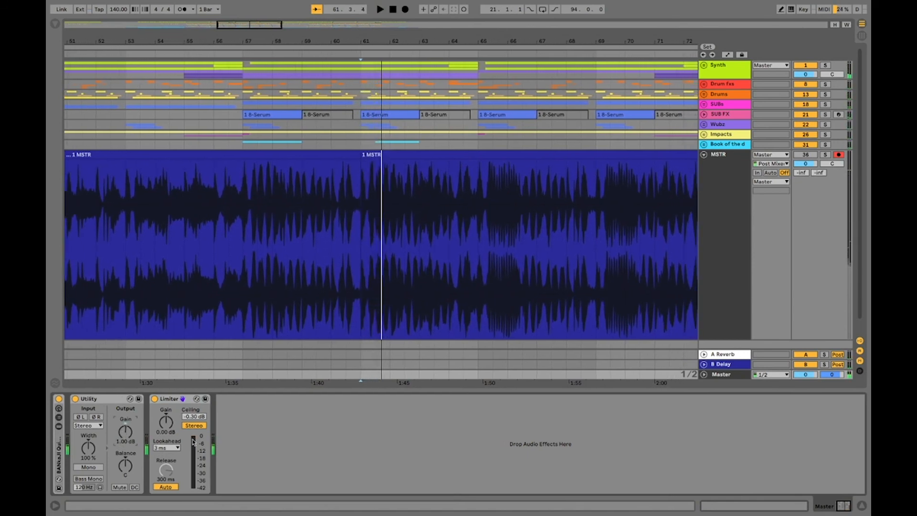
key(Up)
key(space)
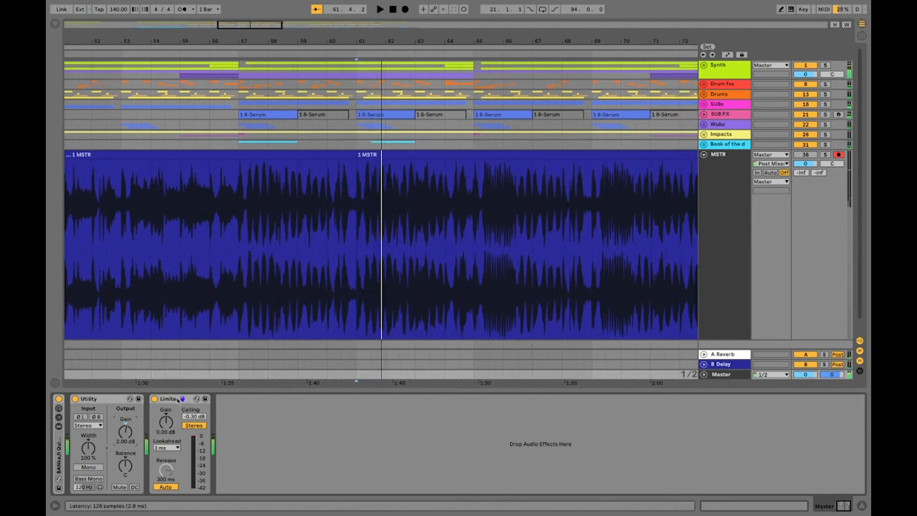
Record the boosted mix onto MSTR from bar 61 to about bar 63 and show the Master track's devices
click(362, 255)
key(space)
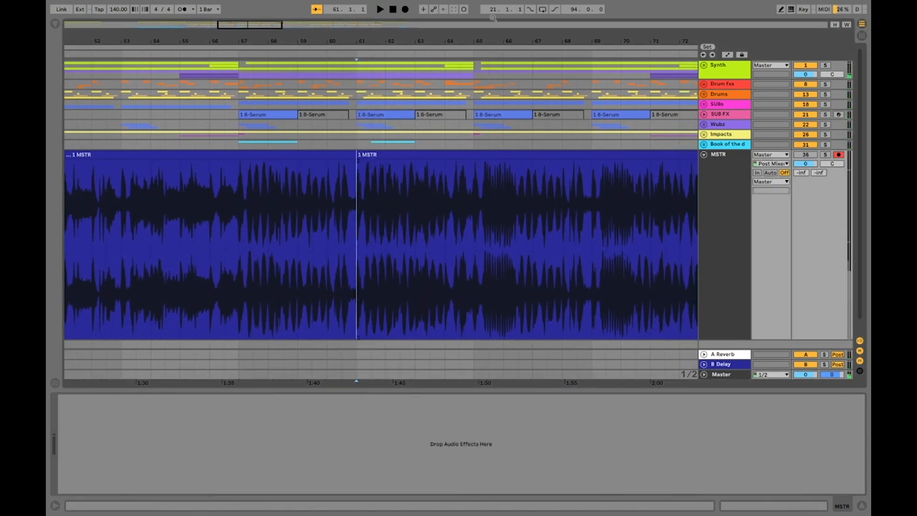
click(386, 178)
key(space)
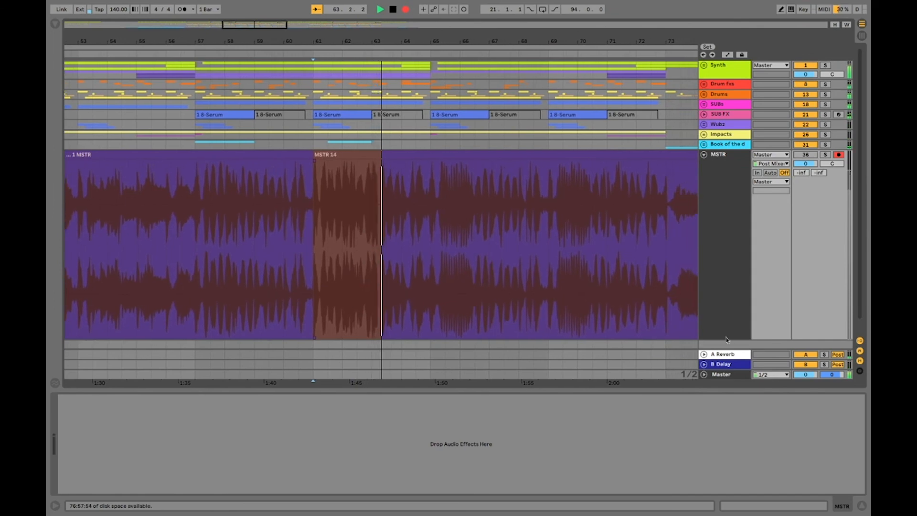
click(722, 375)
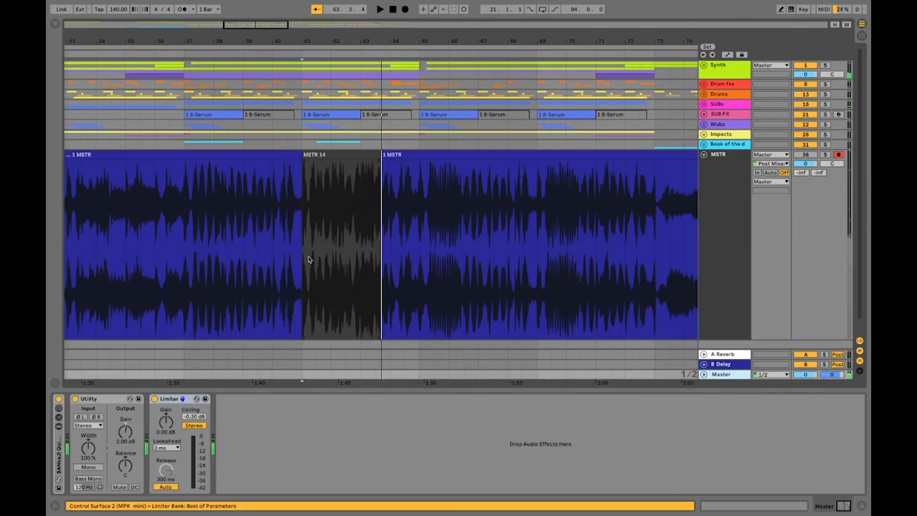
Record the boosted mix onto MSTR again from bar 61 to bar 65 and examine the new take's peaks against the earlier waveform
click(301, 285)
key(space)
click(301, 374)
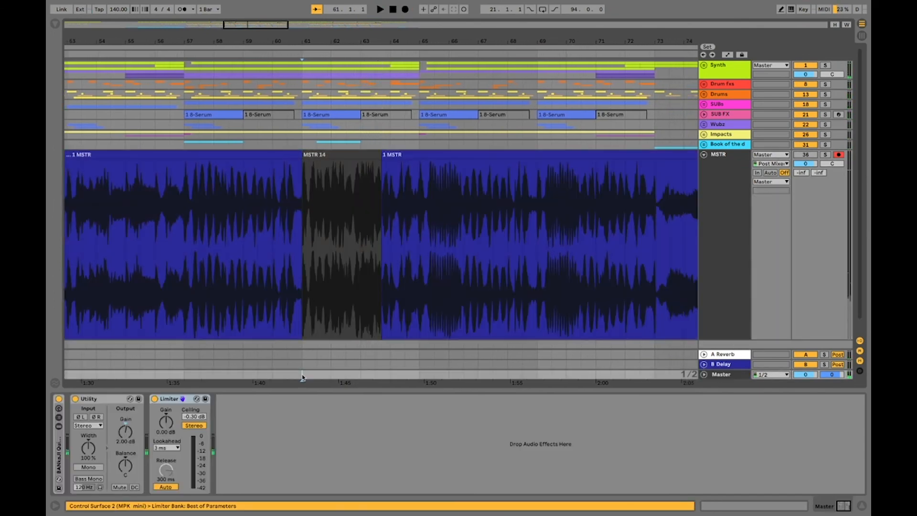
key(space)
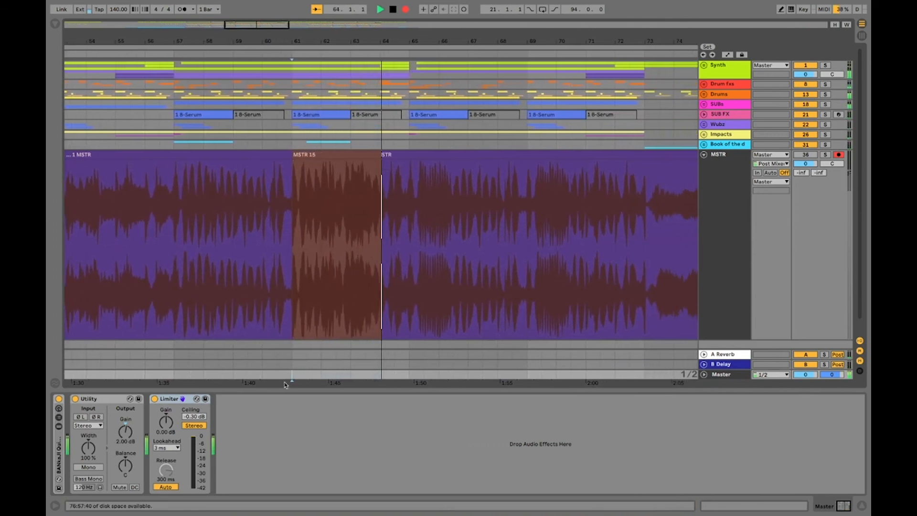
key(space)
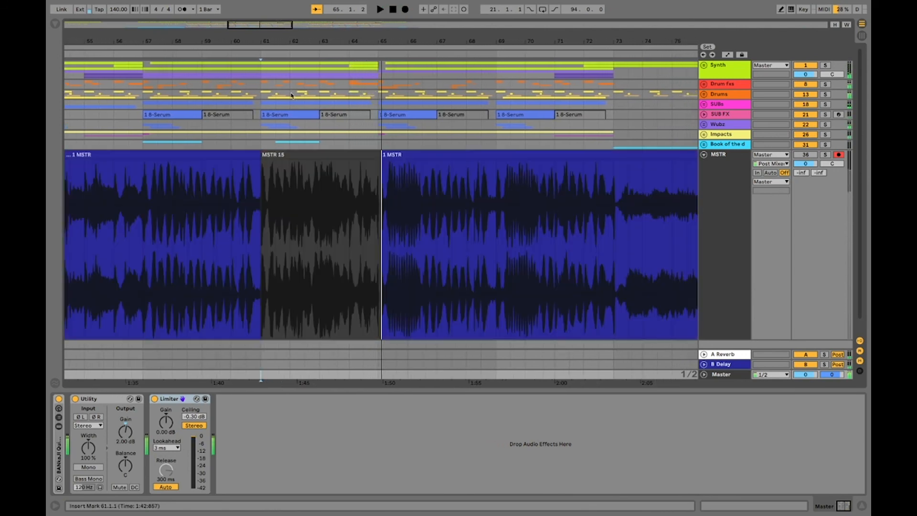
drag(264, 43, 320, 210)
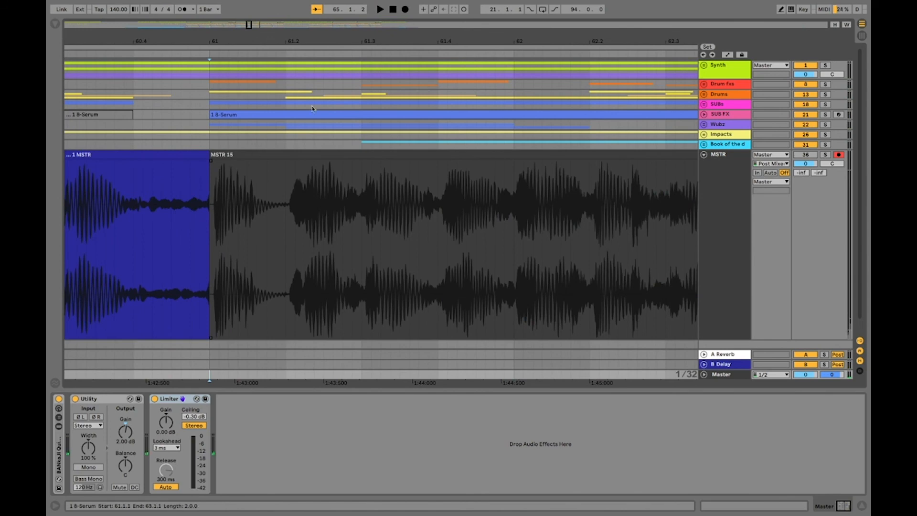
mouse_move(332, 31)
mouse_down()
mouse_move(332, 3)
mouse_move(332, 23)
mouse_move(324, 23)
mouse_up()
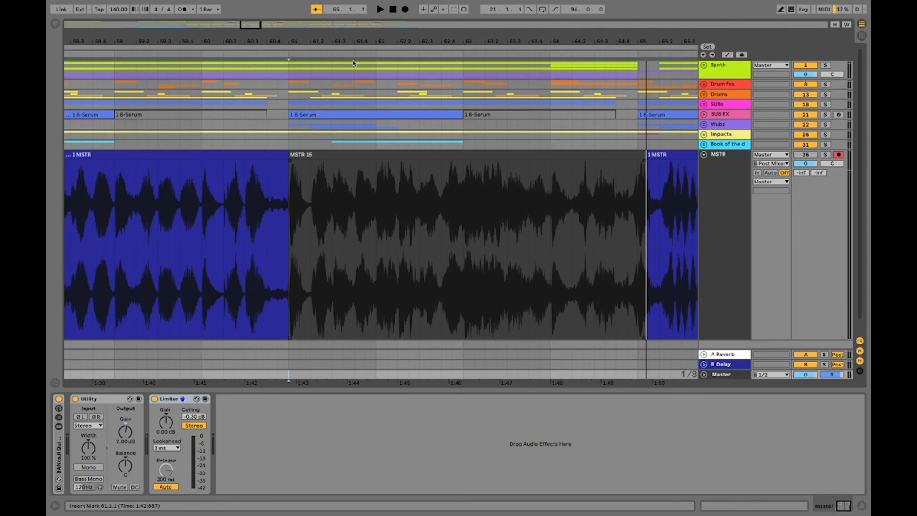
drag(358, 41, 406, 37)
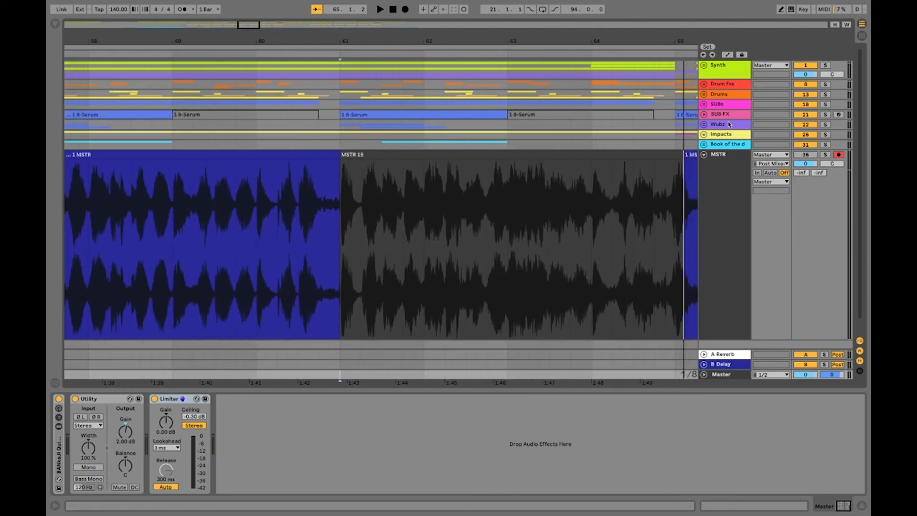
Solo the Drums, SUBs and SUB FX tracks and record them onto MSTR from bar 61 to nearly bar 65
click(731, 116)
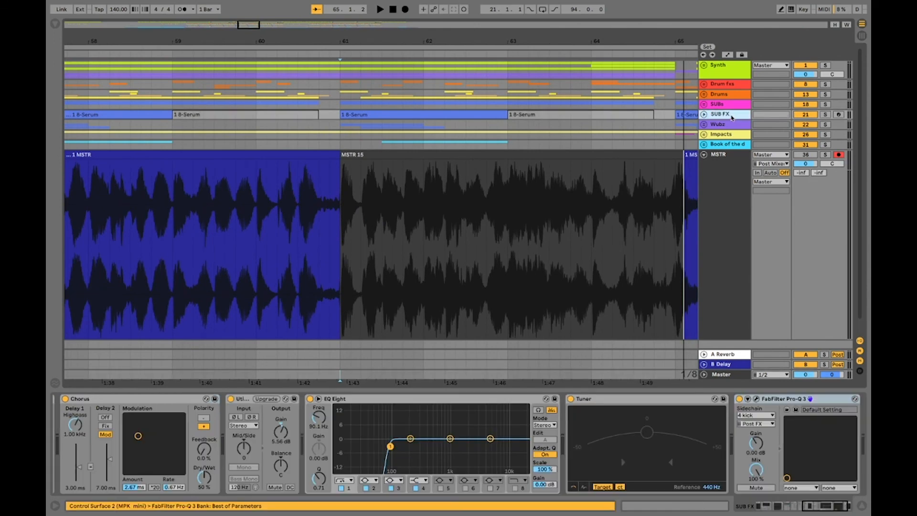
click(826, 115)
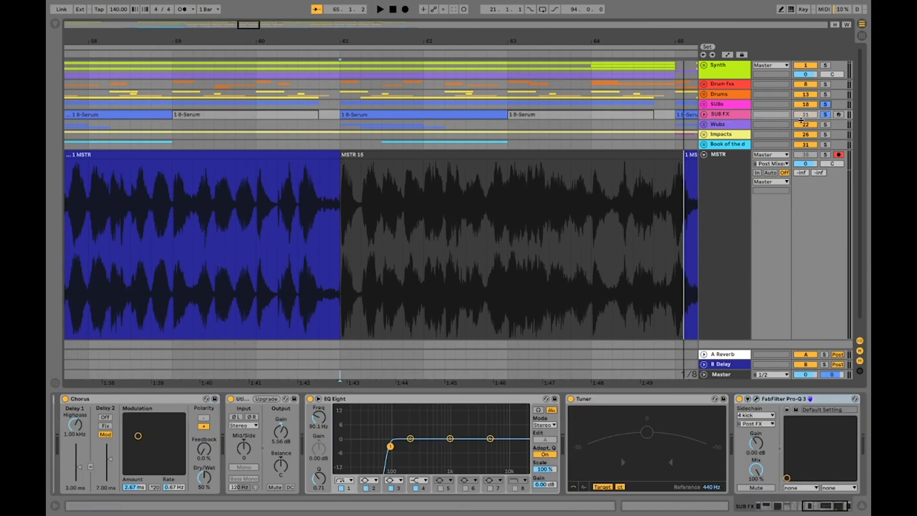
click(341, 206)
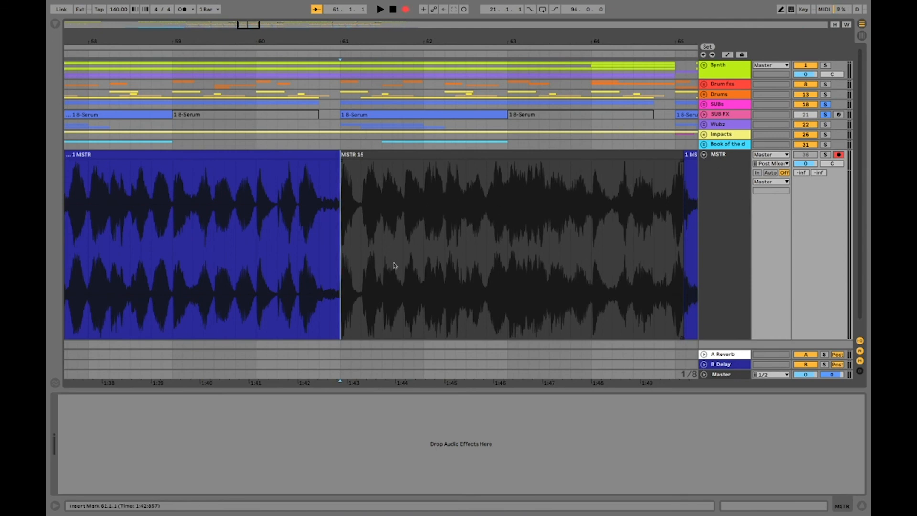
key(space)
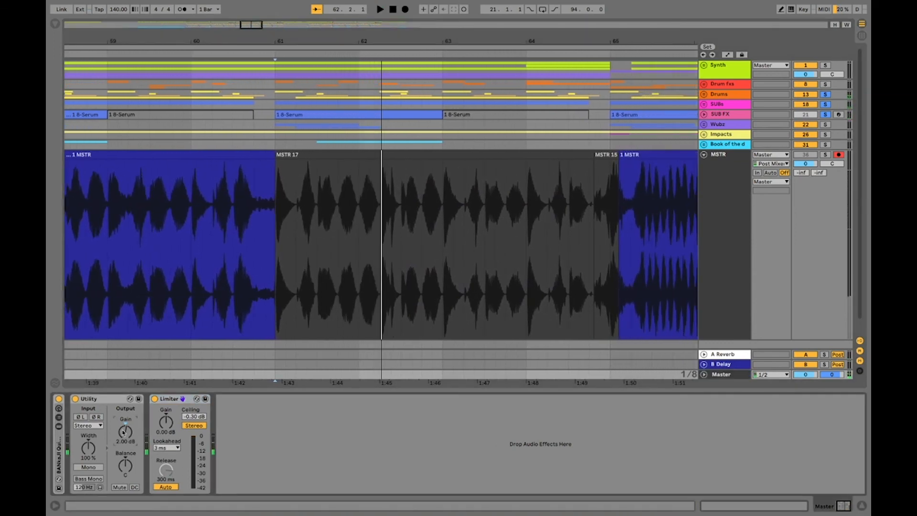
Replay the soloed drums and sub from bar 61, record short takes over the start on MSTR, and examine the waveform peaks
key(space)
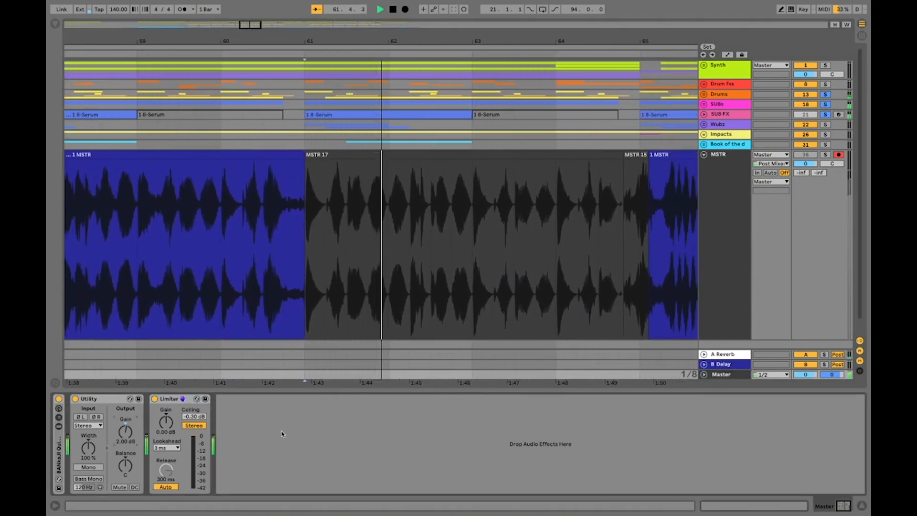
key(space)
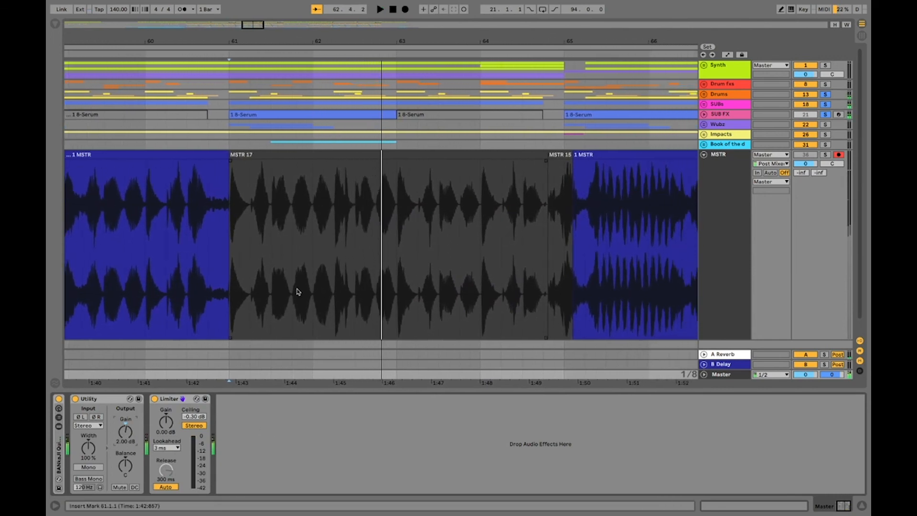
key(space)
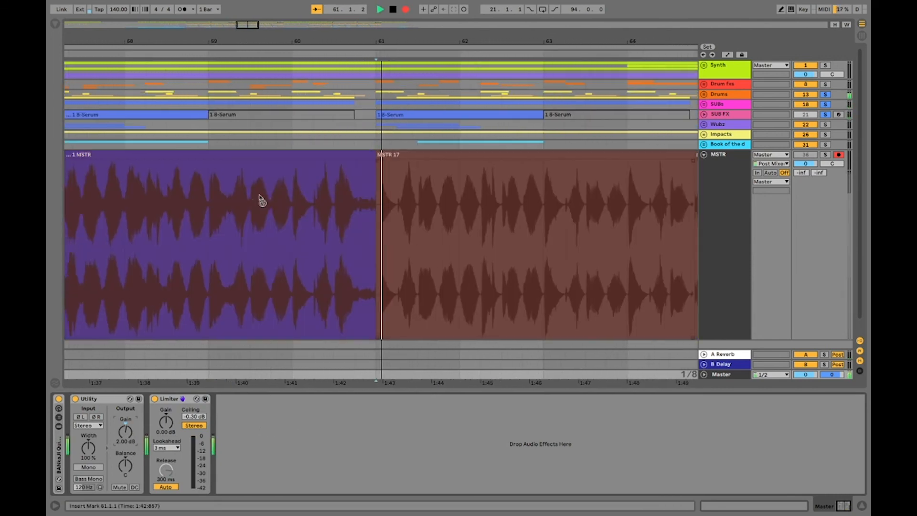
key(space)
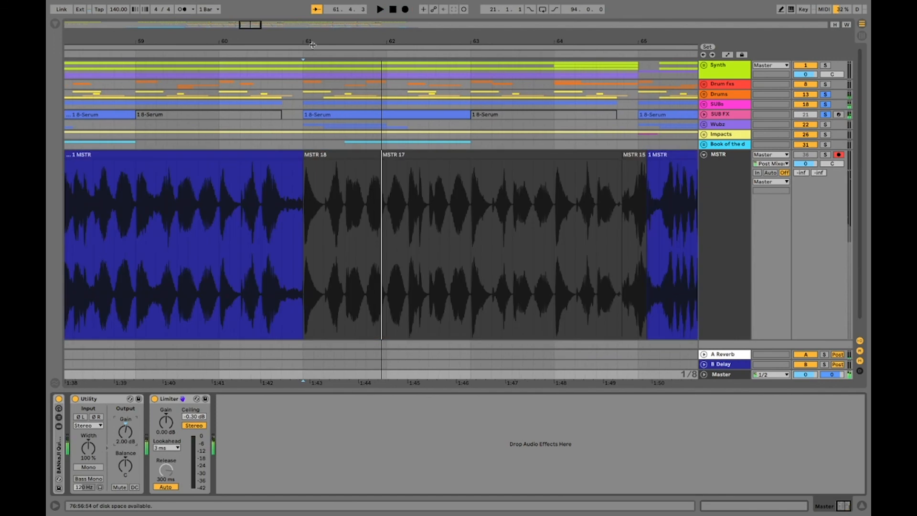
drag(325, 40, 325, 86)
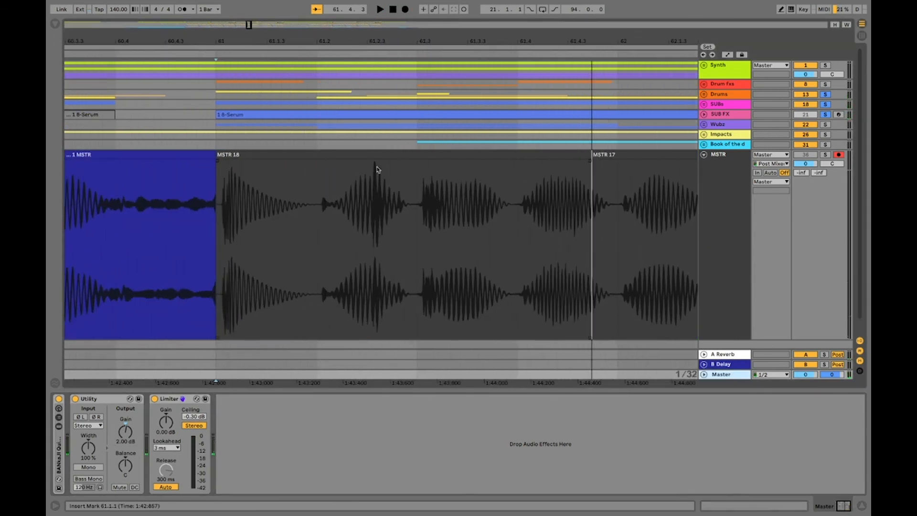
drag(381, 42, 401, 44)
key(space)
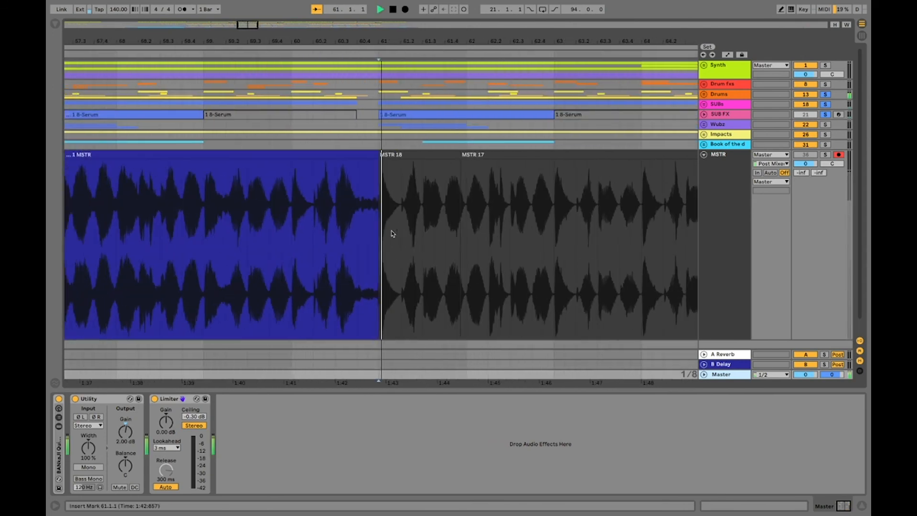
key(F9)
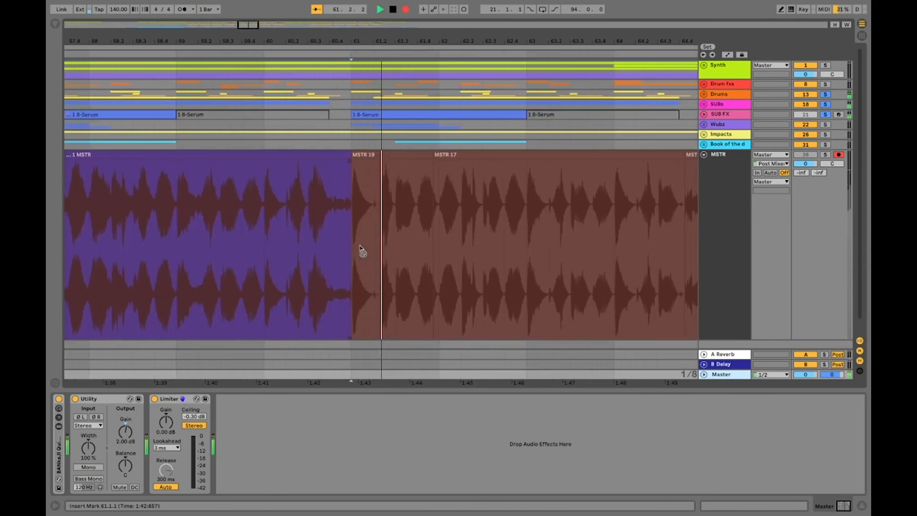
key(space)
Unfold the Drums group and, in the kick's FabFilter Pro-Q 3, add dynamic cuts at about 75 Hz and 150 Hz
click(704, 94)
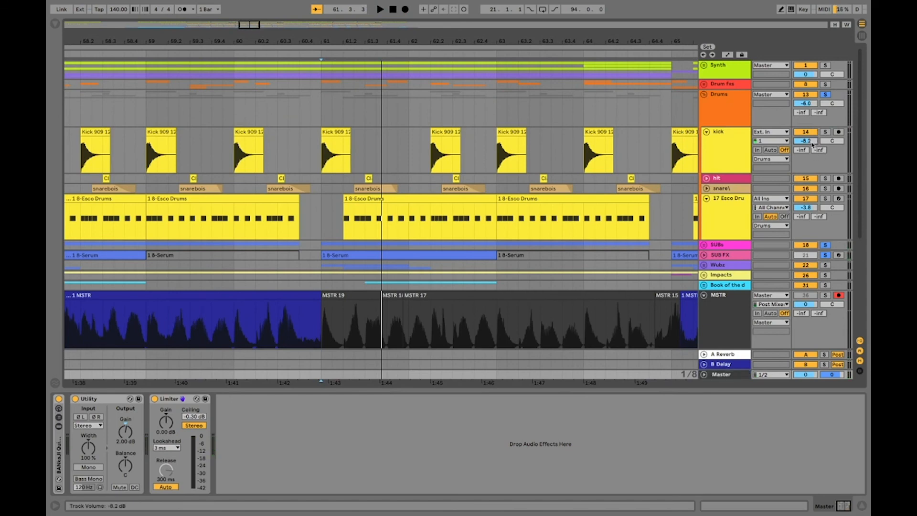
click(727, 159)
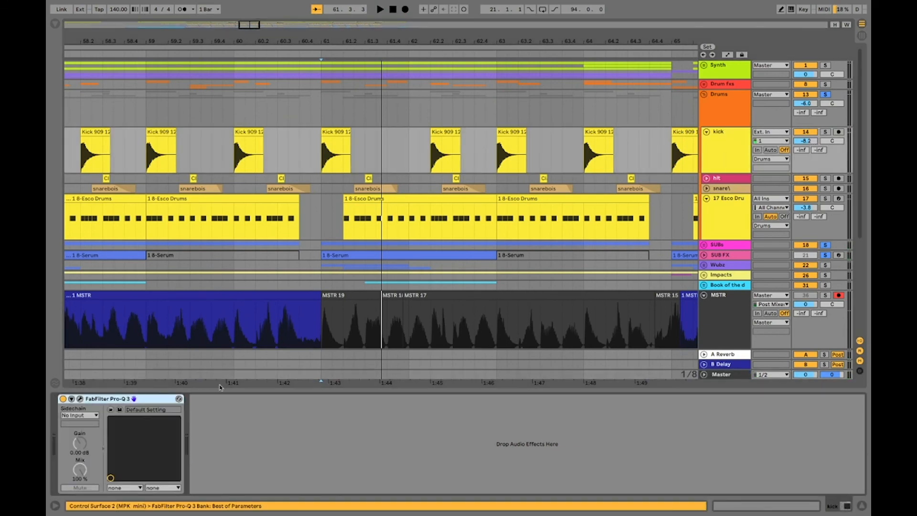
click(81, 399)
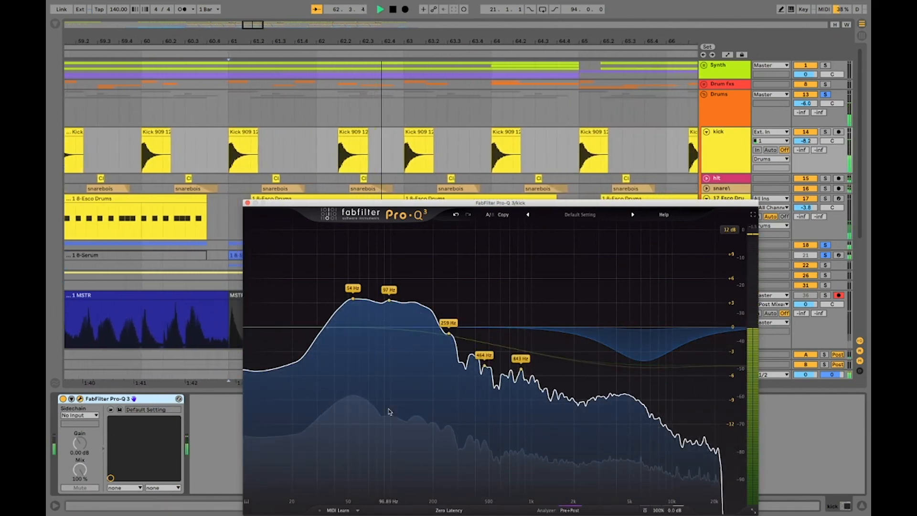
key(space)
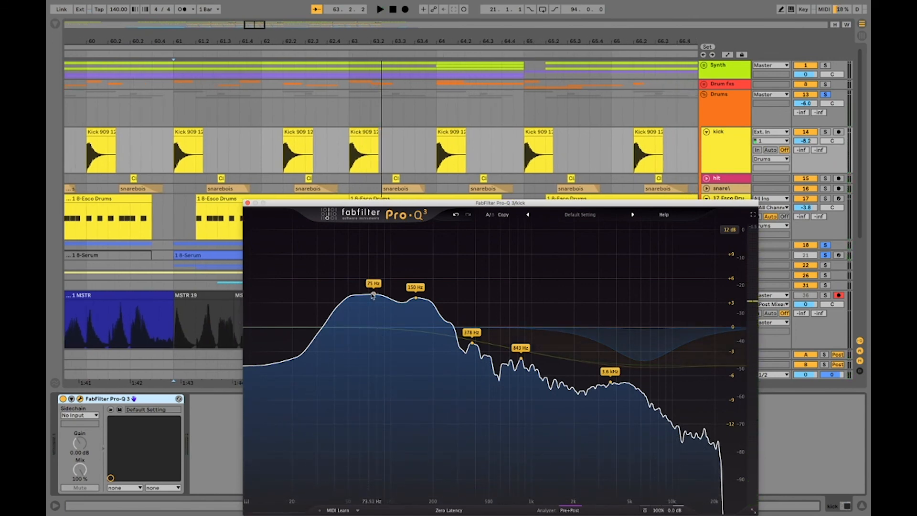
drag(375, 295, 414, 326)
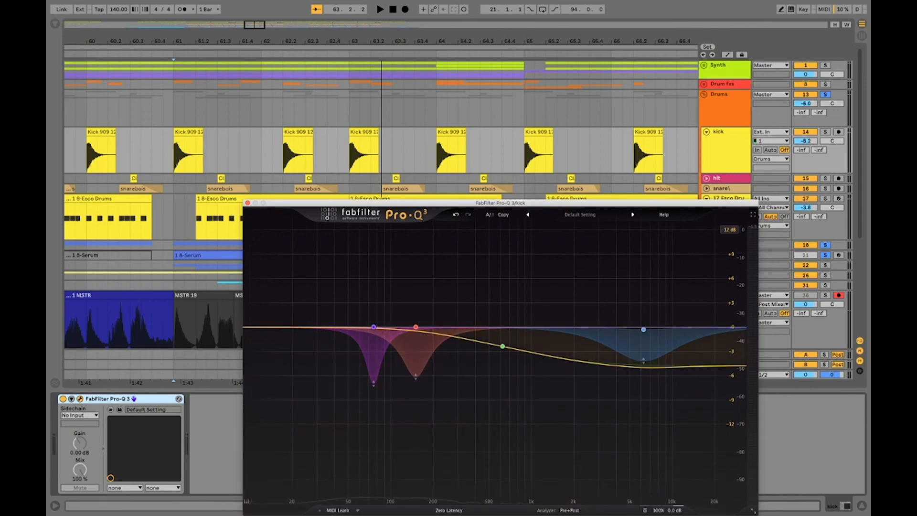
Play the kick through its new Pro-Q 3 cuts to check their effect, and move the plug-in window clear of the arrangement
key(super+alt+p)
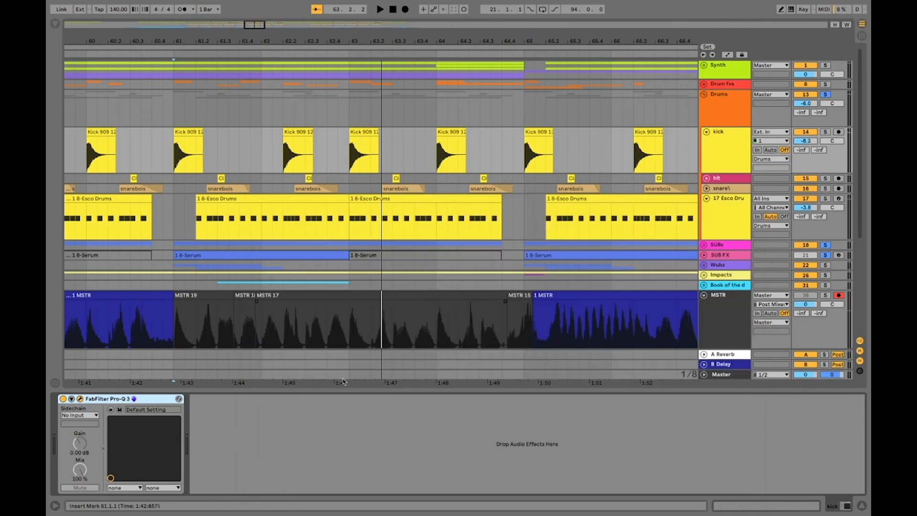
key(super+alt+p)
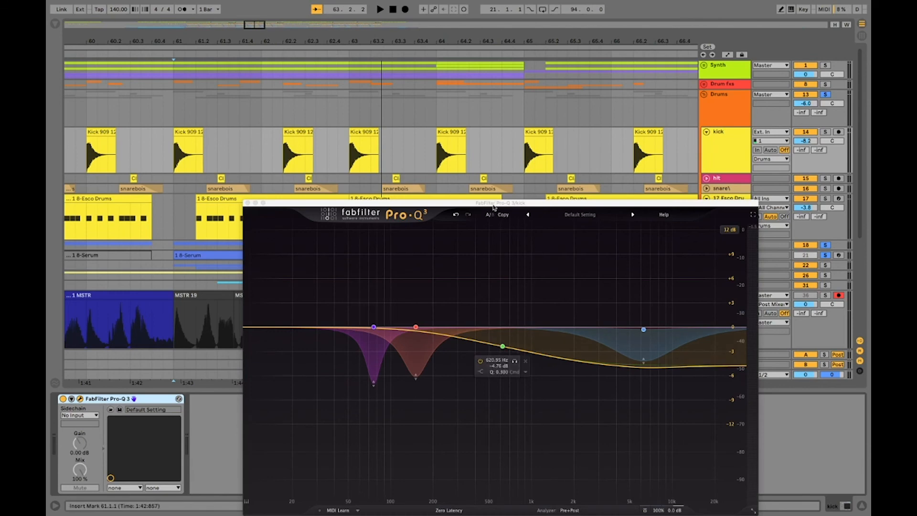
drag(494, 207, 478, 128)
key(space)
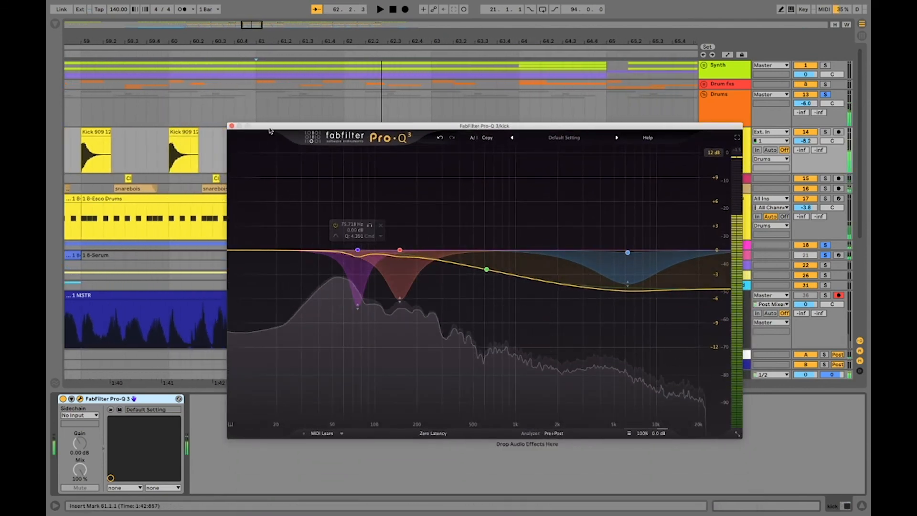
drag(270, 128, 256, 408)
Record the soloed drums and sub with the equalized kick onto MSTR from bar 61 to about bar 63
scroll(281, 286, down, 4)
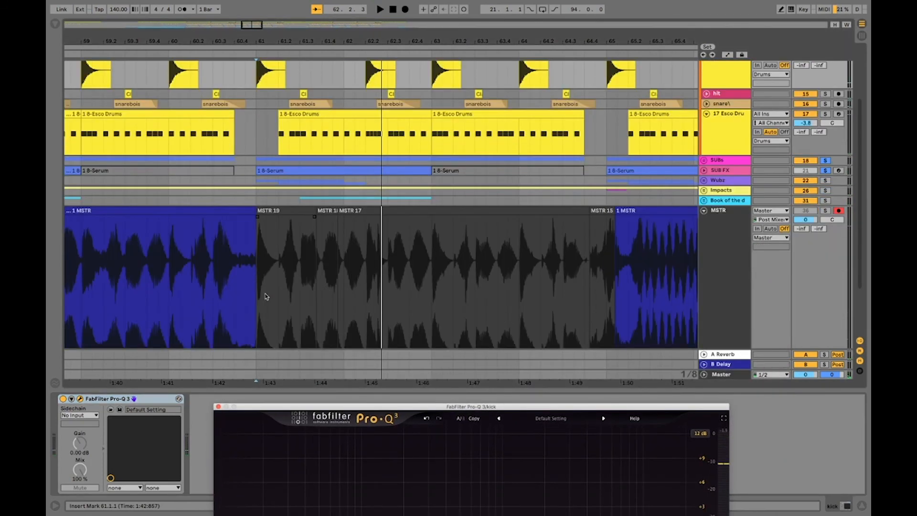
click(260, 285)
key(F9)
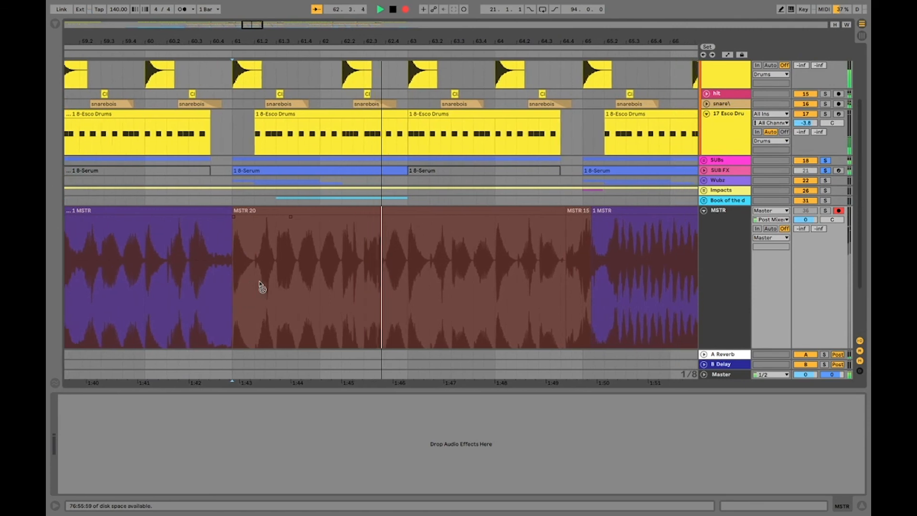
key(space)
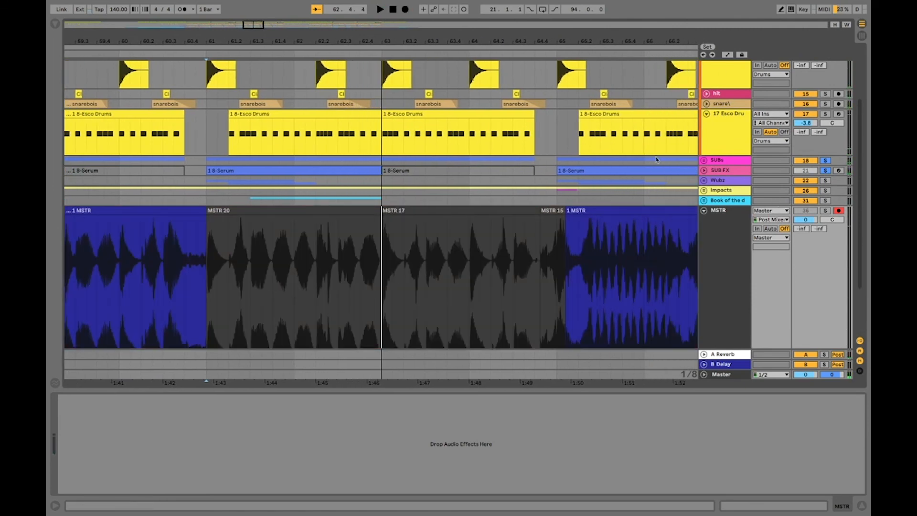
Unfold the snare track, lower its volume to -18.3 dB, and play from bar 61
click(723, 104)
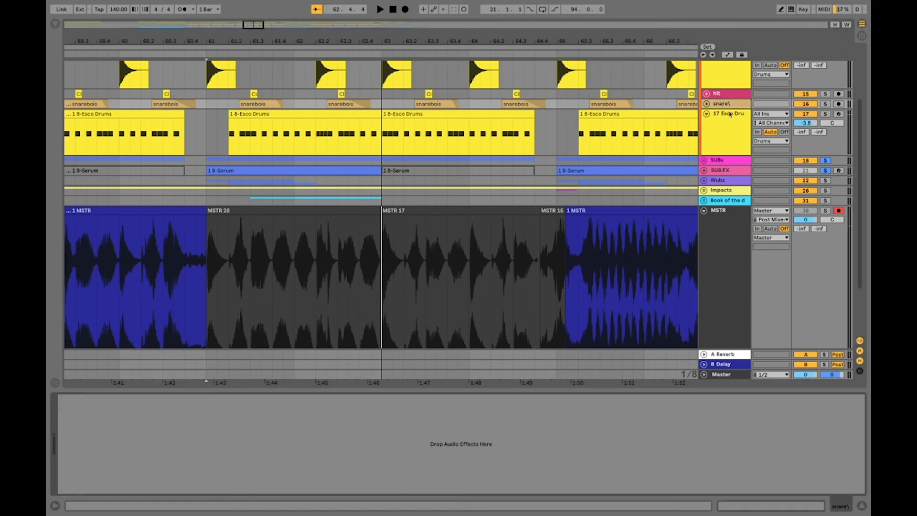
click(706, 105)
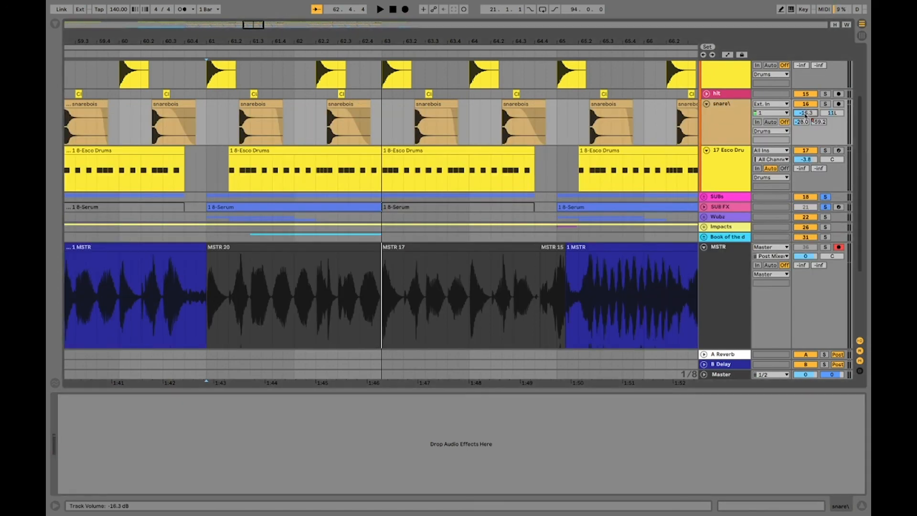
key(Down)
key(space)
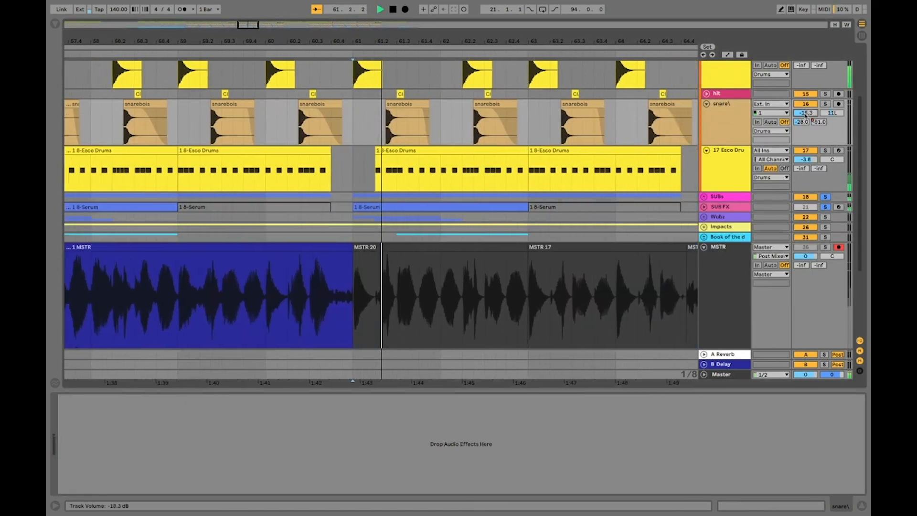
Record a short take with the quieter snare onto MSTR, starting at bar 61
key(space)
key(F9)
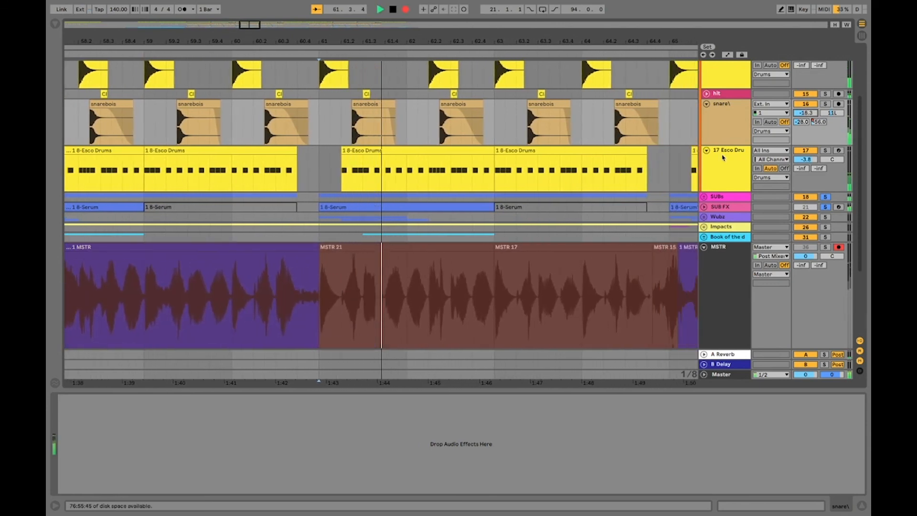
key(space)
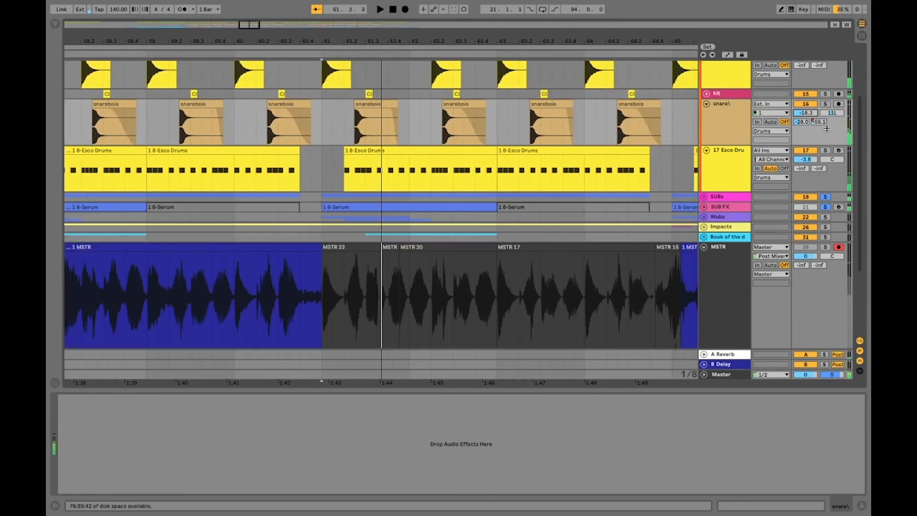
Solo the snare track and play it from bar 61, then switch the solo to the 17 Esco Drums track
click(825, 104)
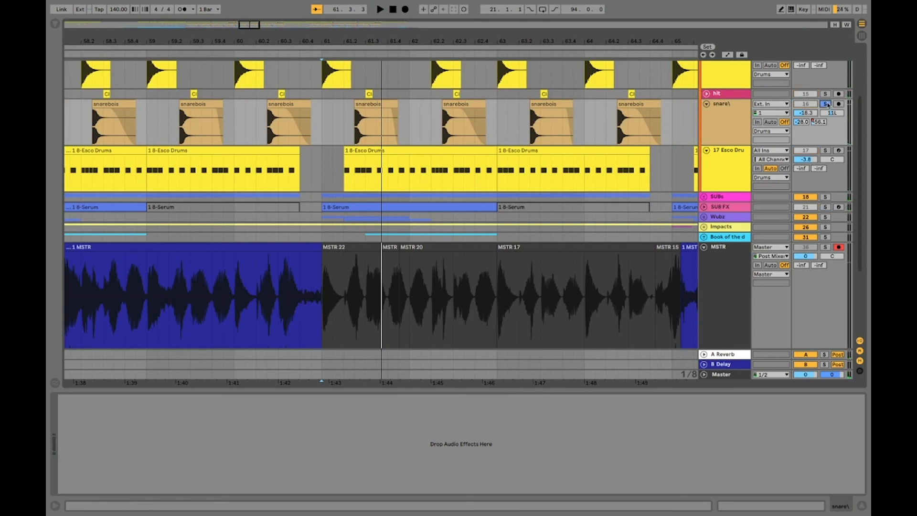
key(space)
click(825, 103)
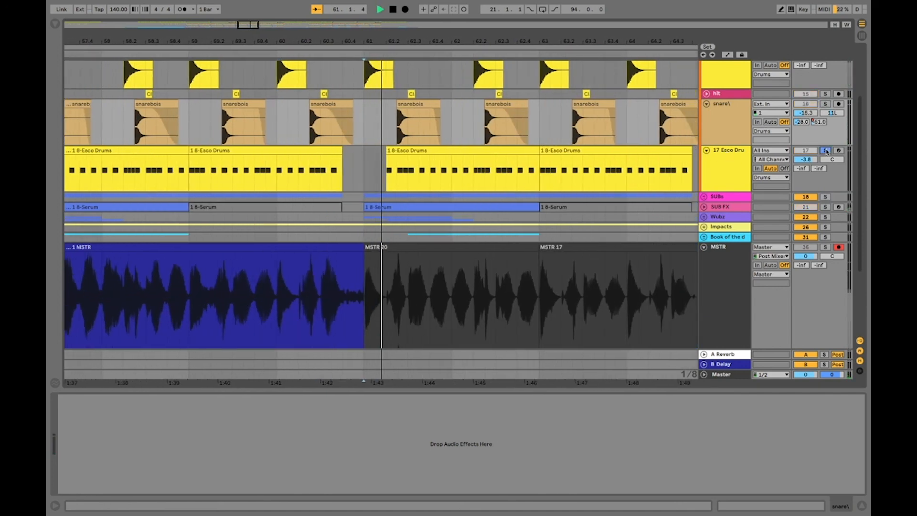
Play the snare and hit tracks soloed one at a time from bar 61 to compare their sound
scroll(726, 145, up, 1)
scroll(726, 146, up, 4)
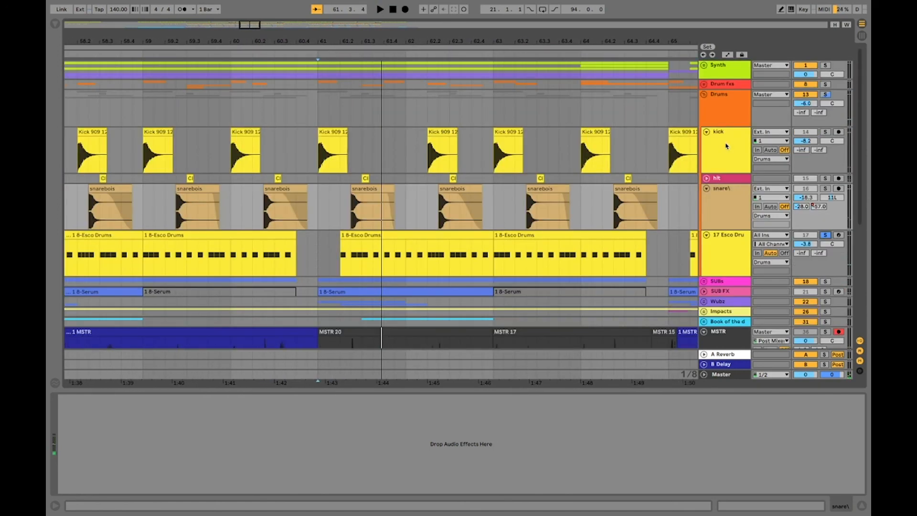
scroll(726, 146, down, 4)
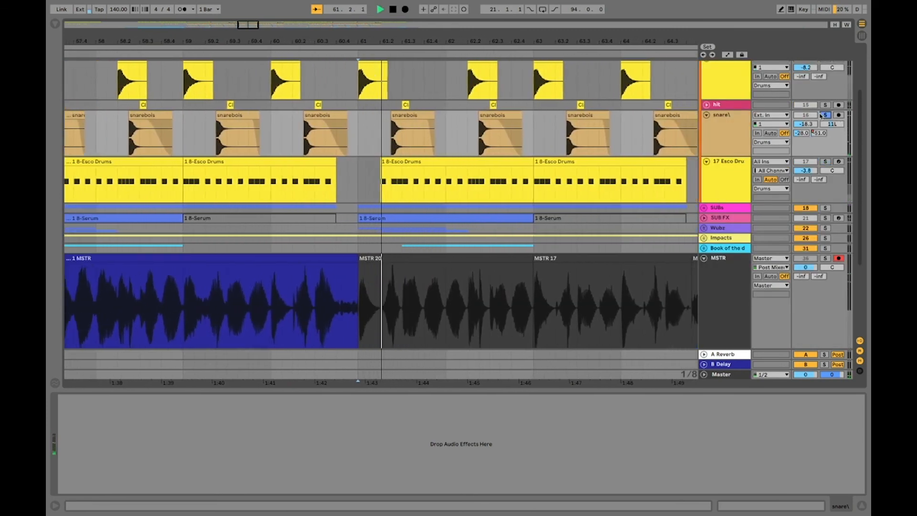
click(825, 105)
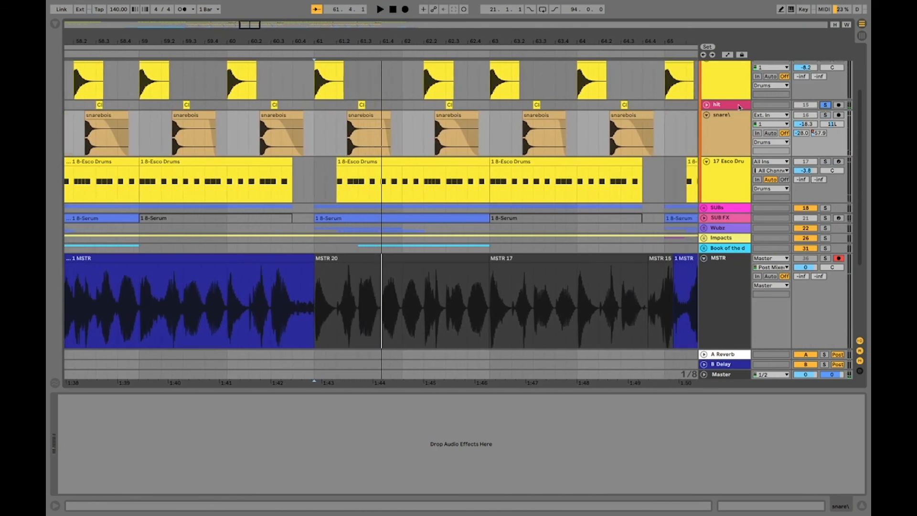
Record the soloed Drums, SUBs and SUB FX onto MSTR from bar 61, with a second short take from 63.1.3
drag(739, 109, 788, 145)
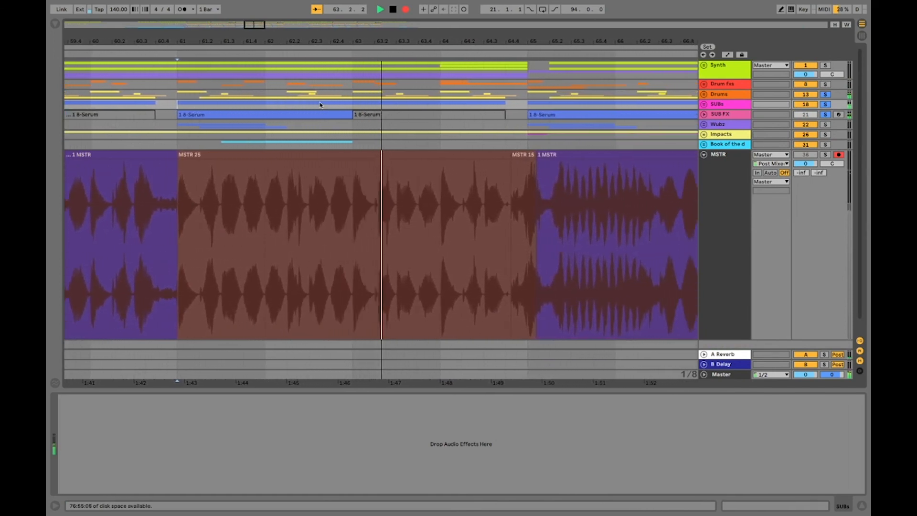
key(space)
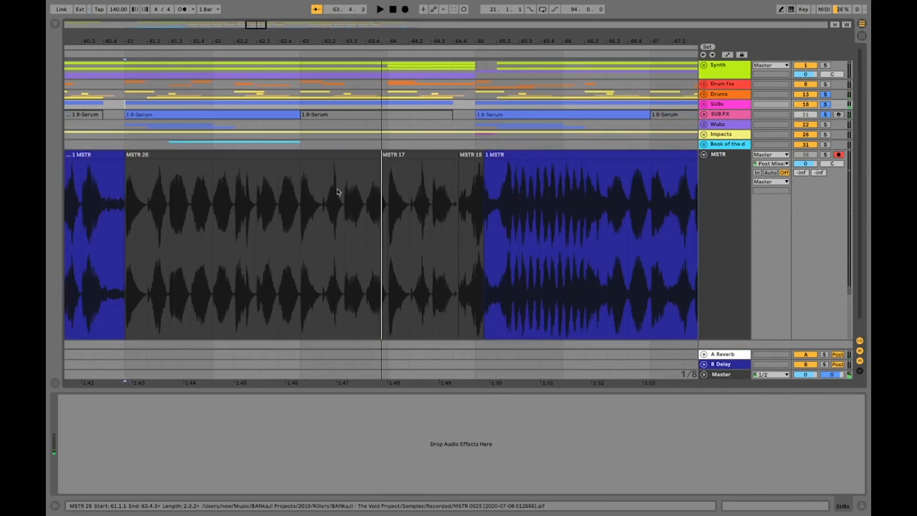
click(335, 169)
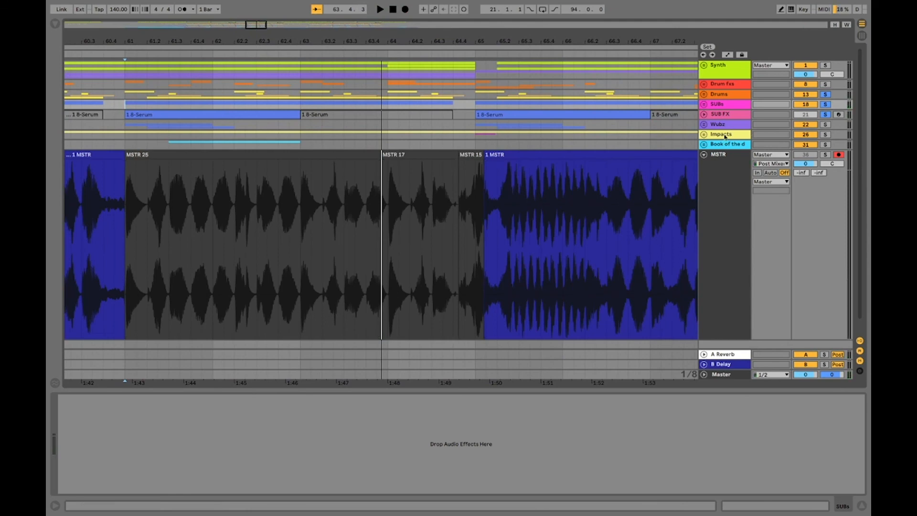
click(312, 188)
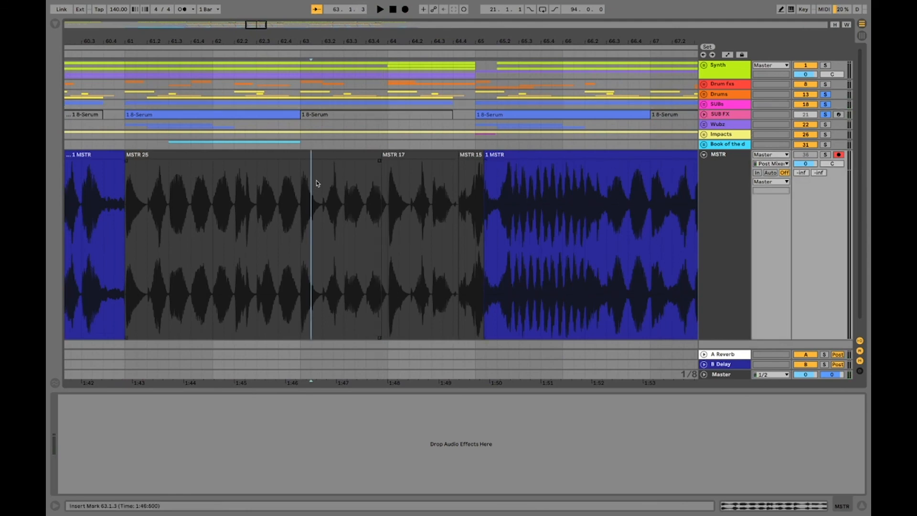
key(space)
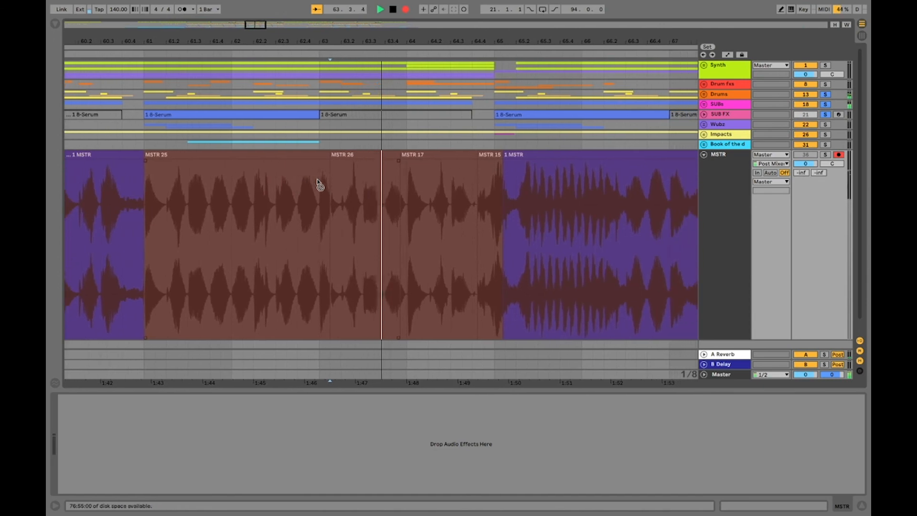
Find FabFilter Pro-Q 3 among the plug-ins and add a second instance at the end of the SUB FX track's device chain
click(731, 115)
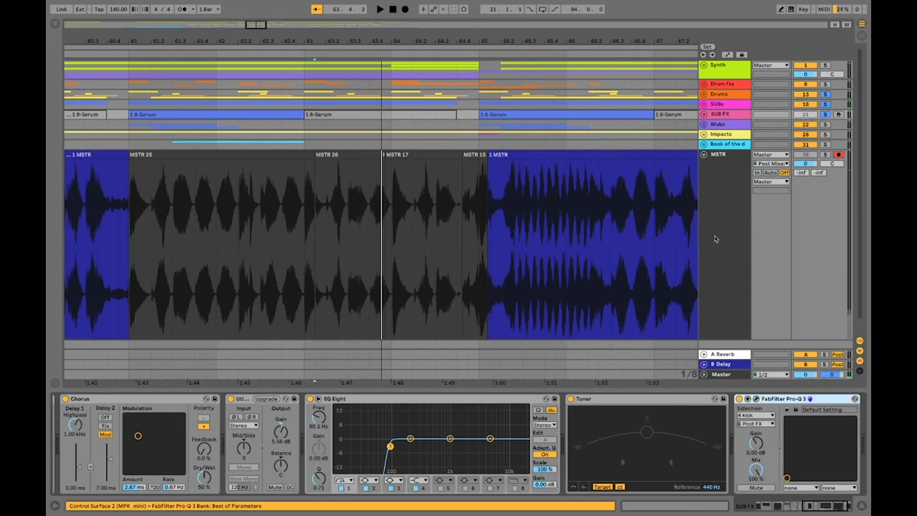
scroll(354, 462, right, 3)
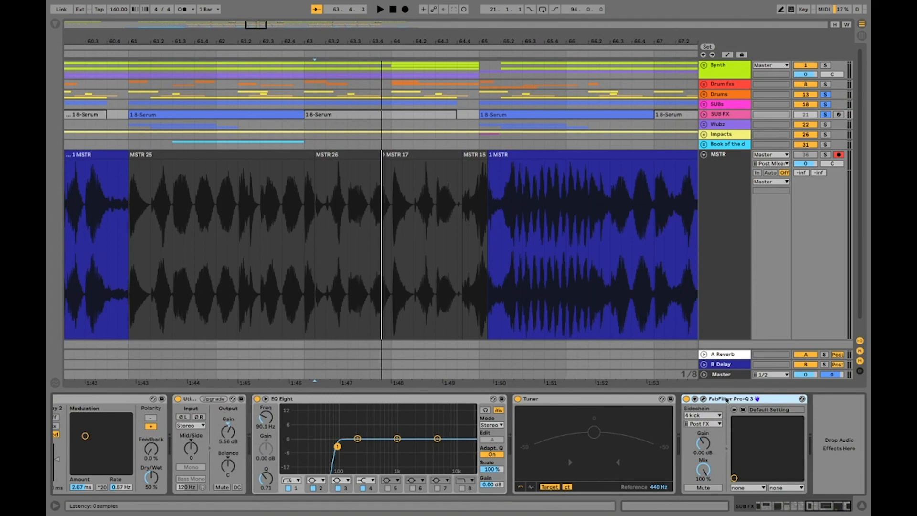
click(55, 24)
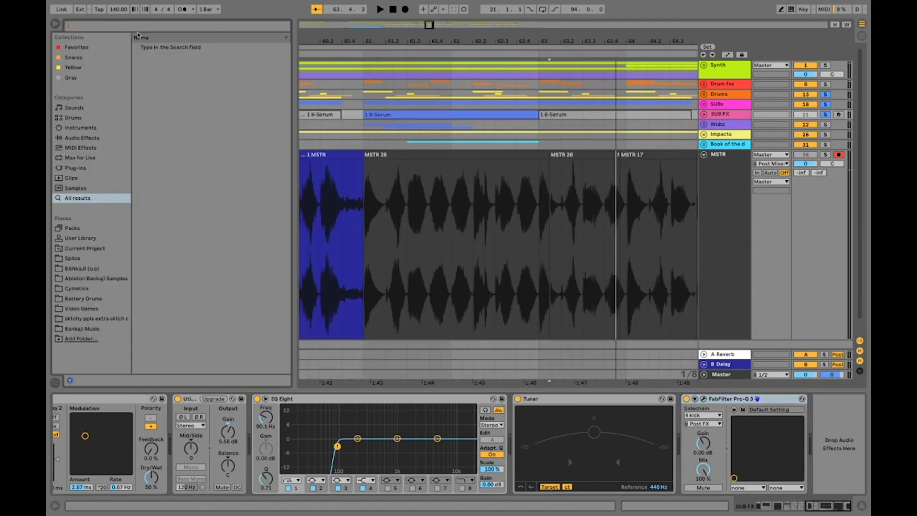
text(fab)
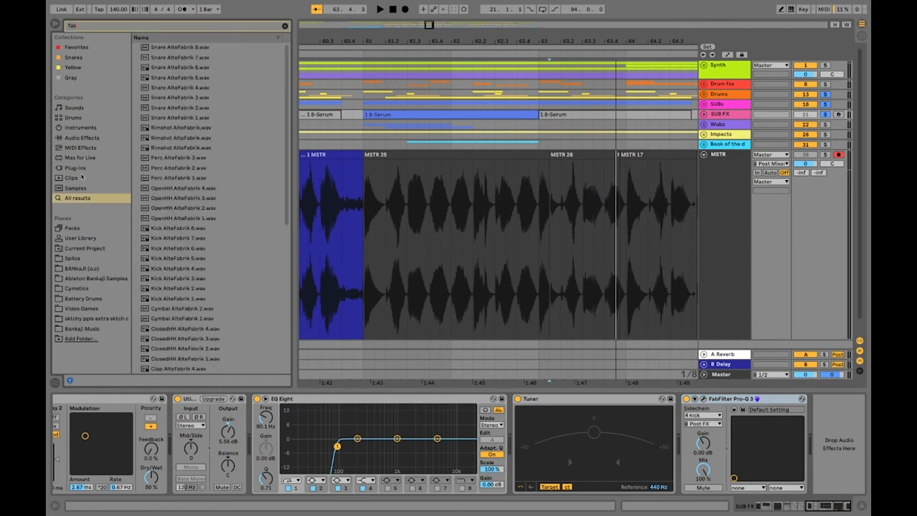
click(85, 167)
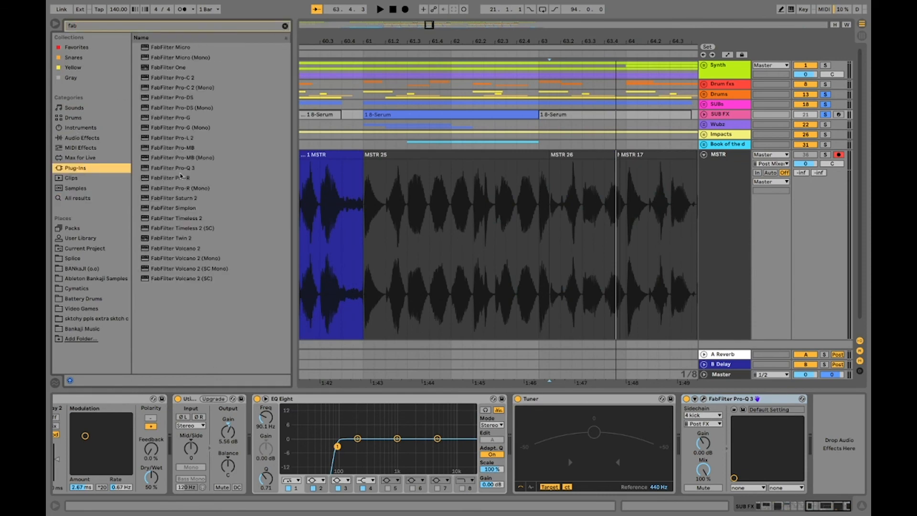
click(196, 137)
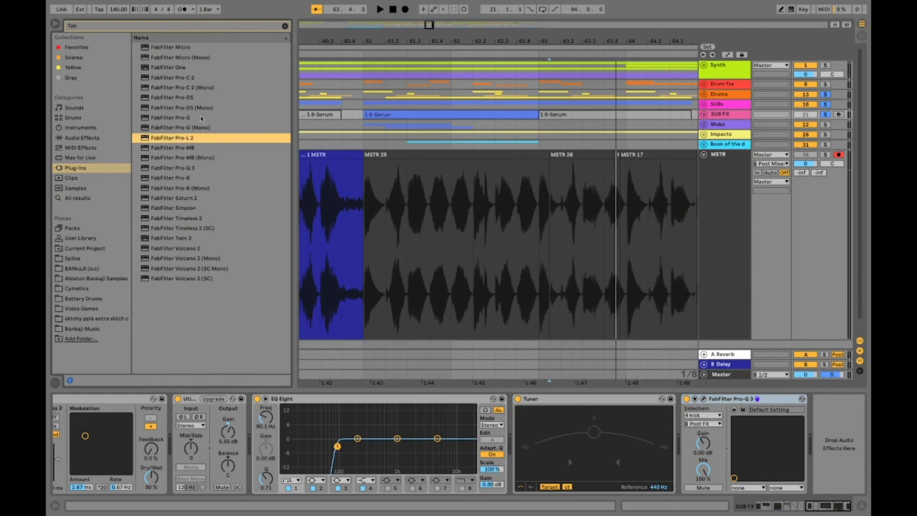
click(194, 170)
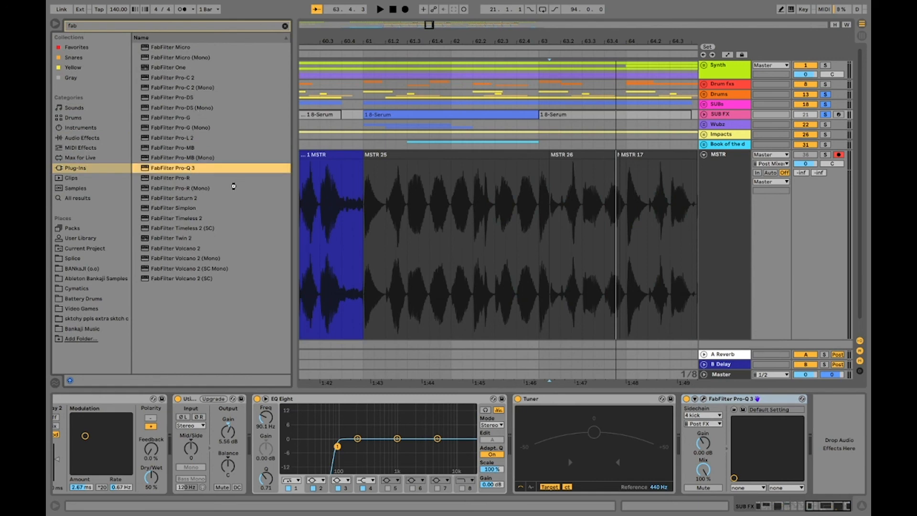
key(Return)
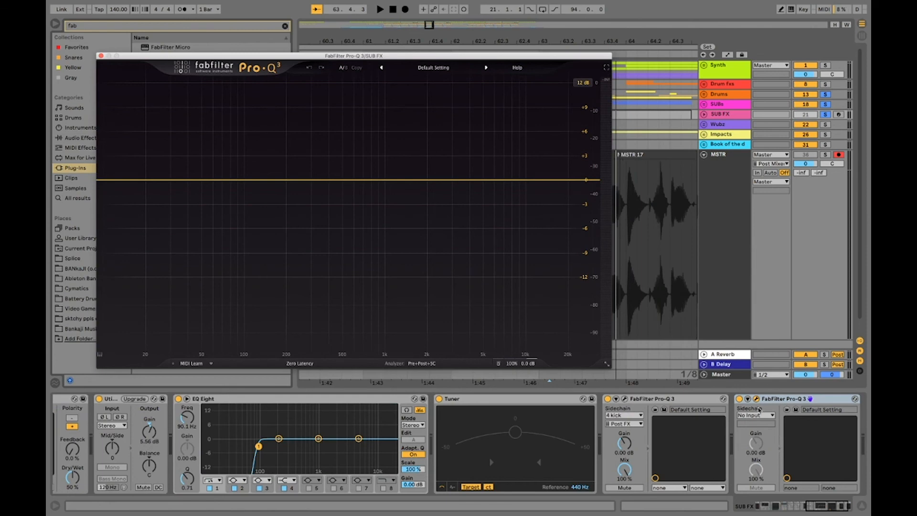
Set the new Pro-Q 3's sidechain input to the hit track and move its window clear of the plug-in list
click(759, 414)
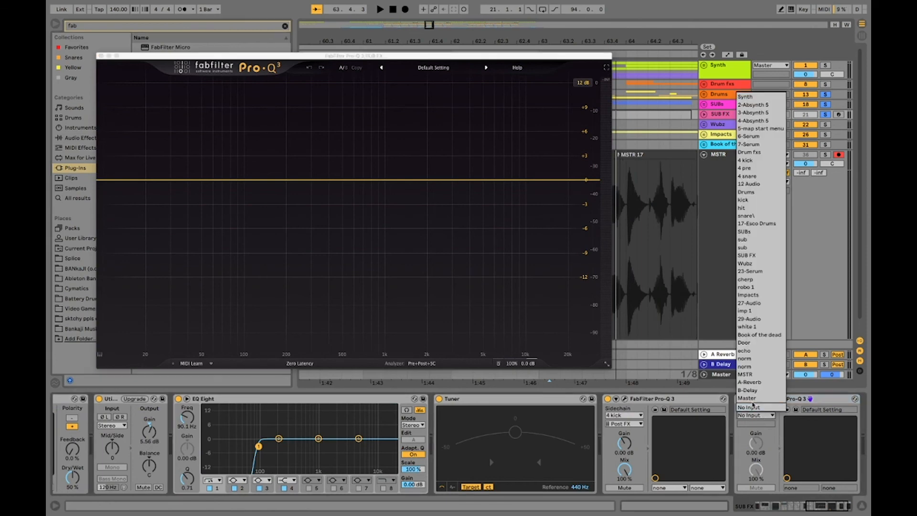
click(744, 216)
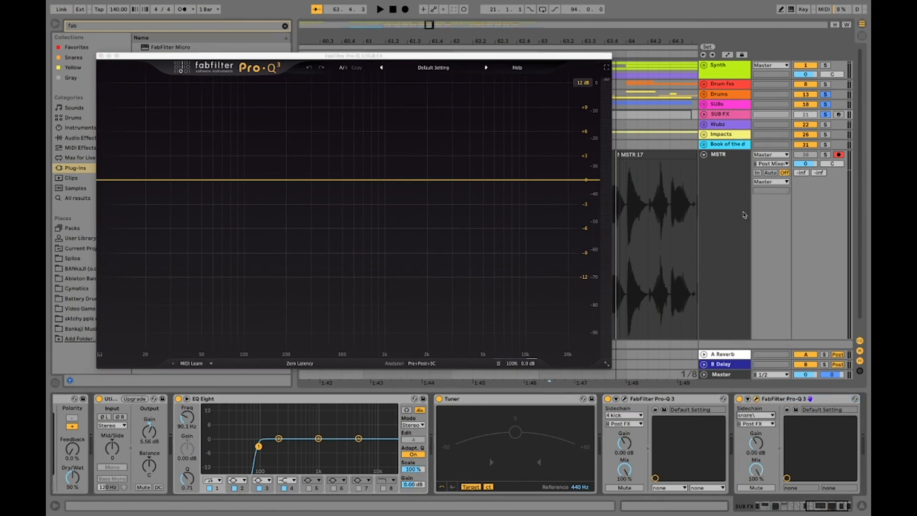
click(759, 416)
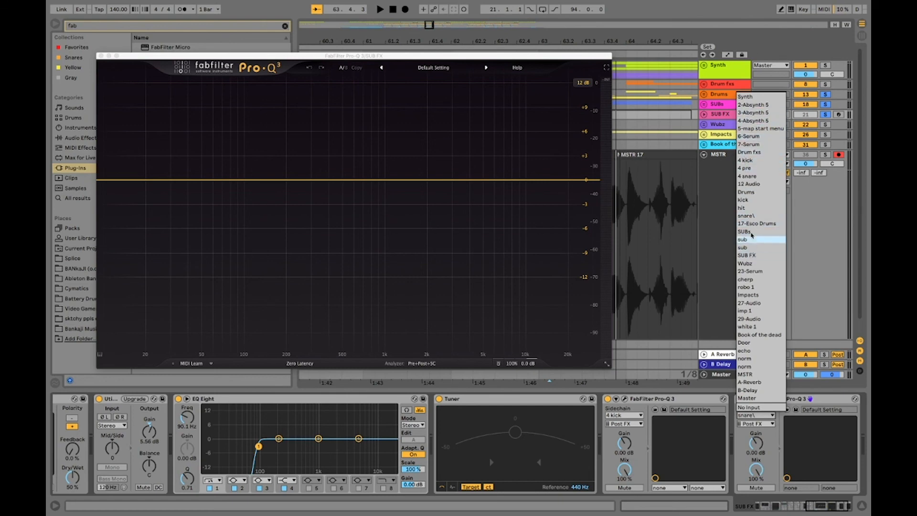
click(749, 208)
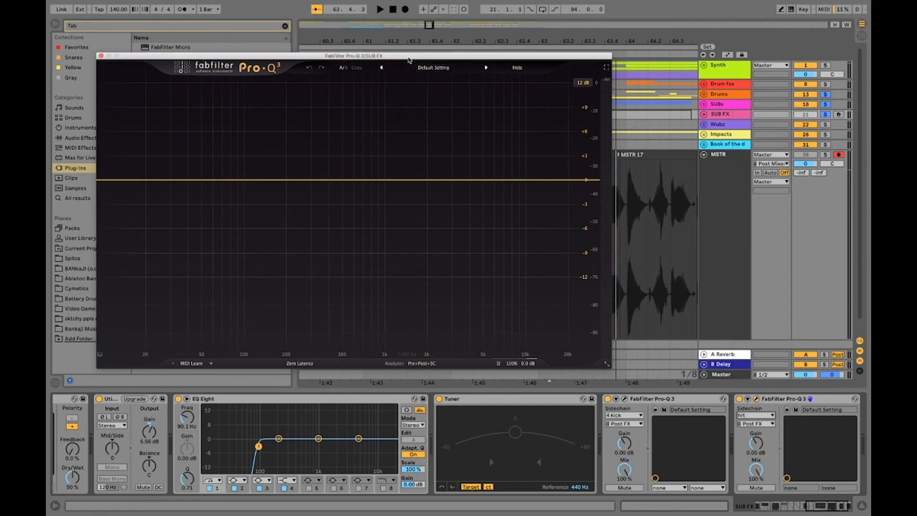
drag(378, 56, 521, 36)
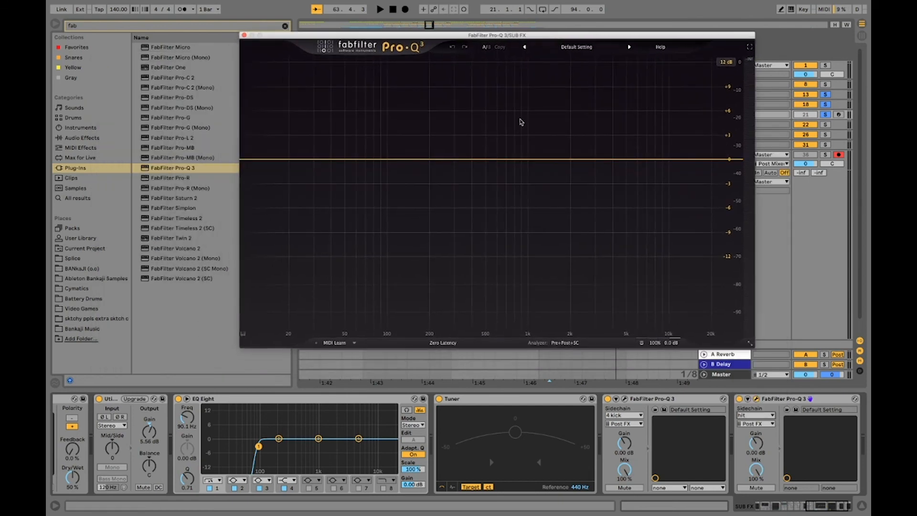
Play the section and pull dynamic cuts from the SUB FX spectrum peaks at about 153, 248 and 442 Hz
click(565, 343)
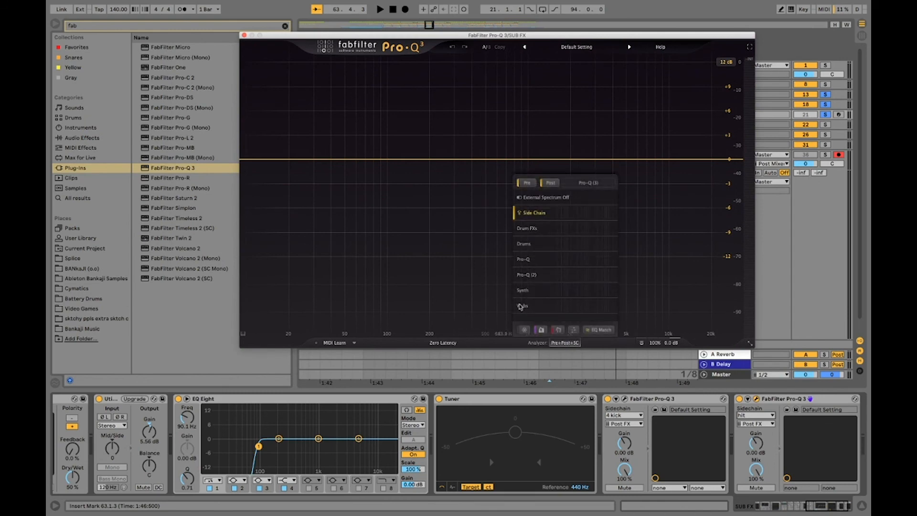
click(562, 347)
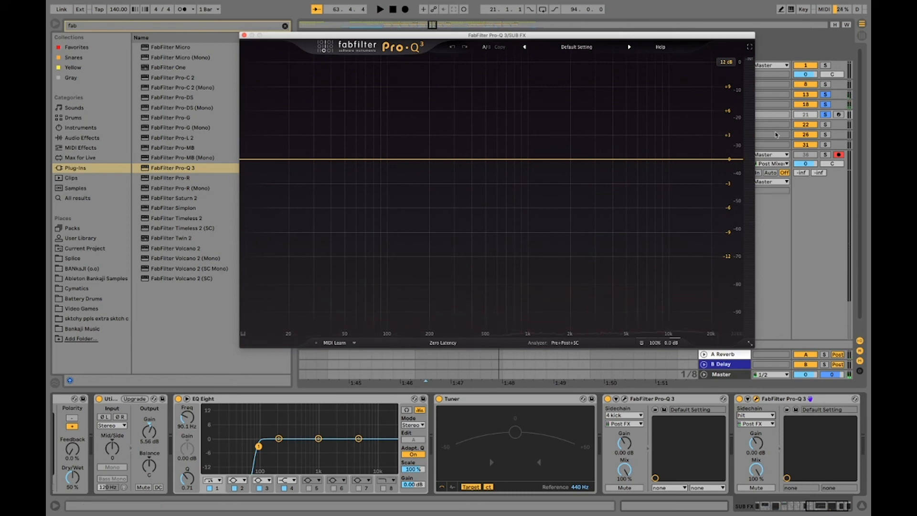
key(space)
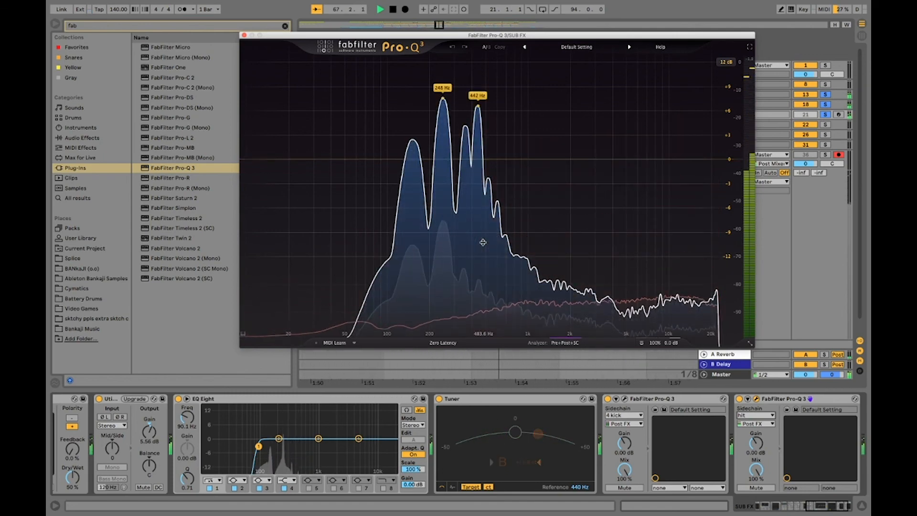
key(space)
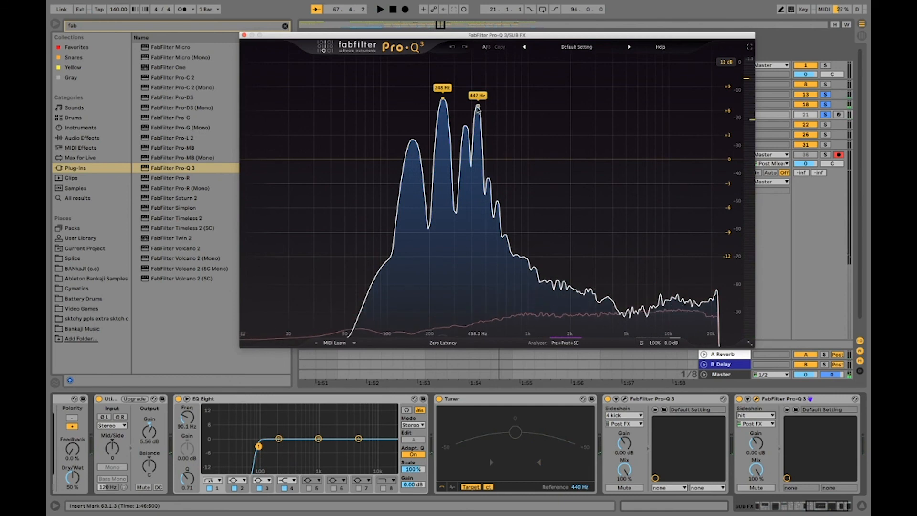
drag(479, 110, 474, 132)
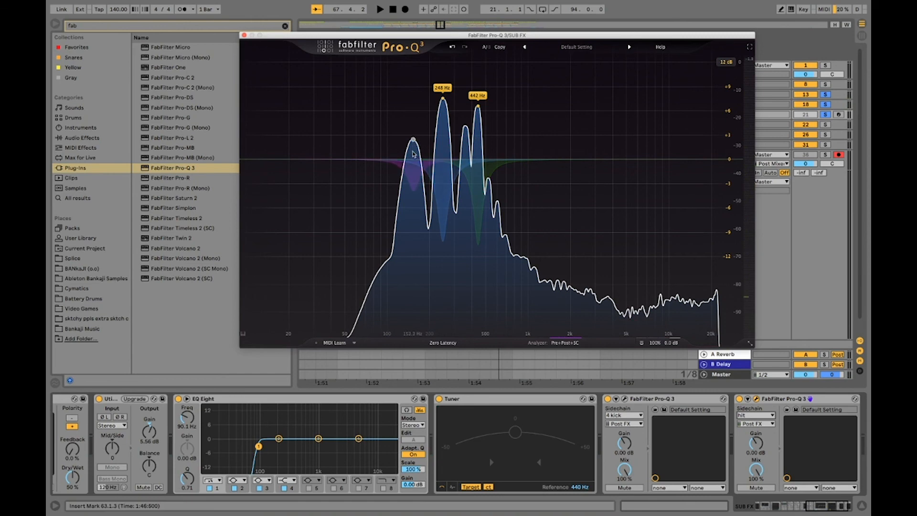
click(565, 208)
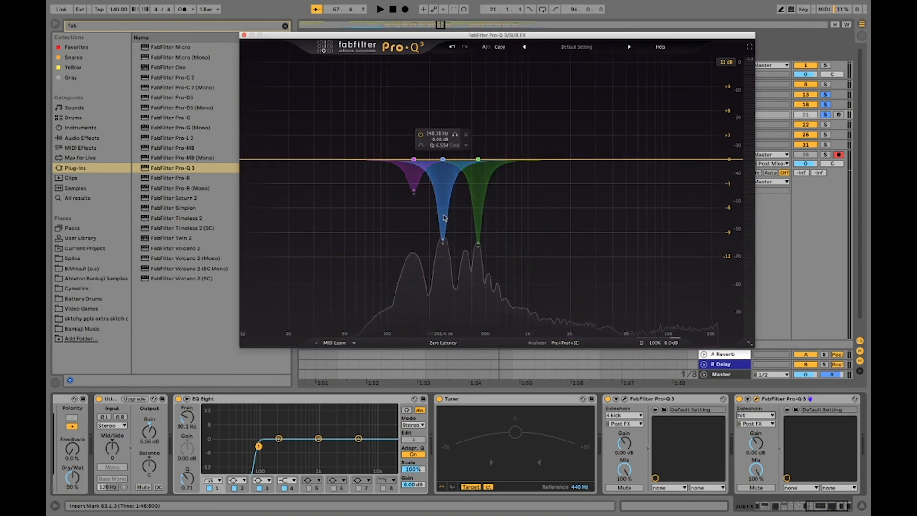
Narrow the Q of the 153 Hz and 248 Hz bands and switch both from automatic to sidechain-triggered manual thresholds
click(413, 159)
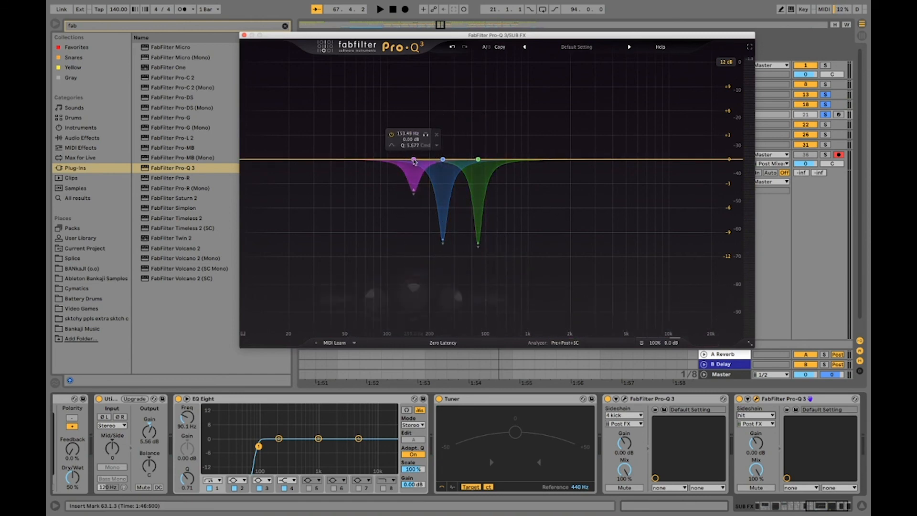
click(415, 279)
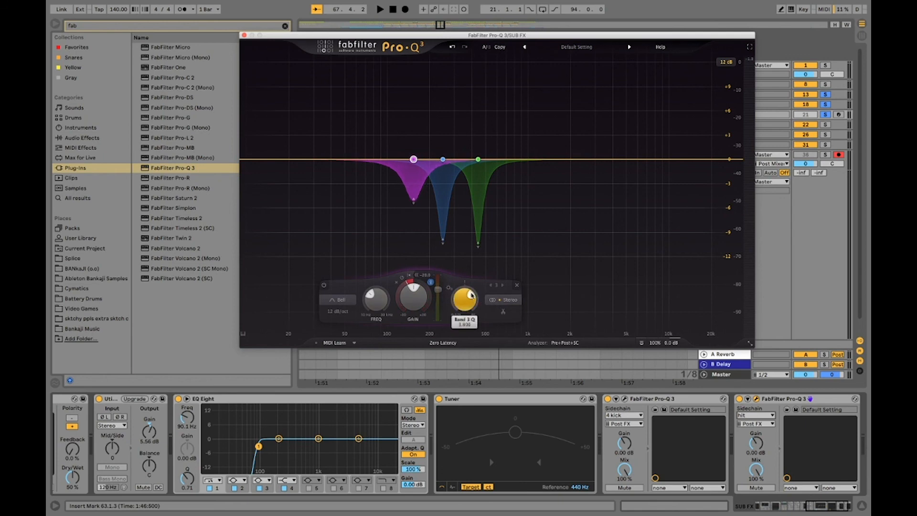
click(452, 258)
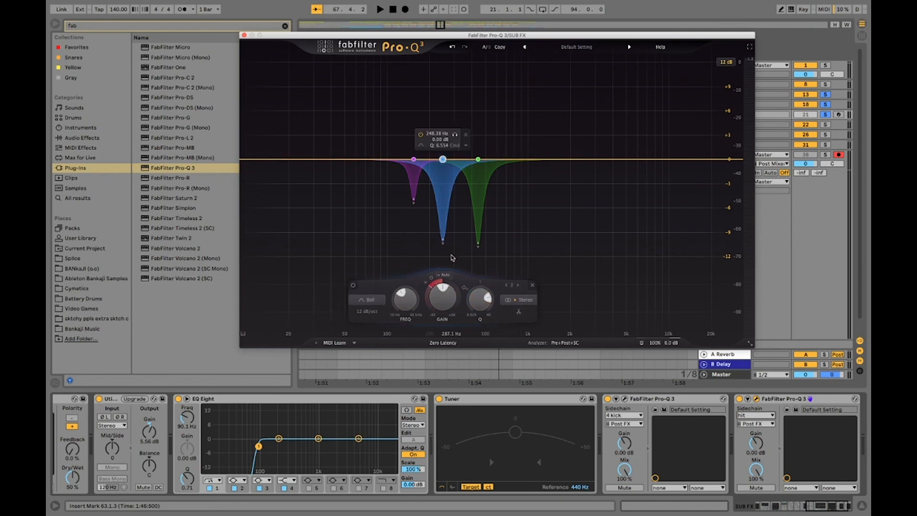
drag(486, 298, 487, 301)
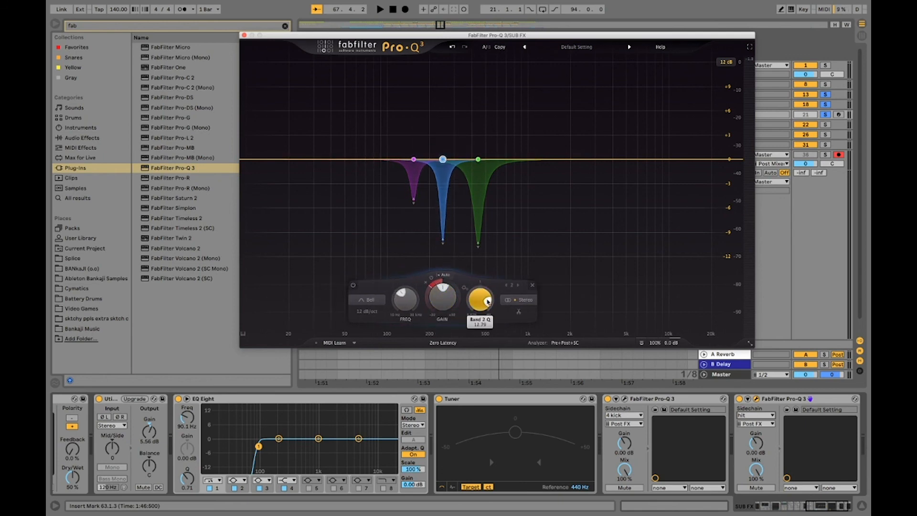
click(448, 276)
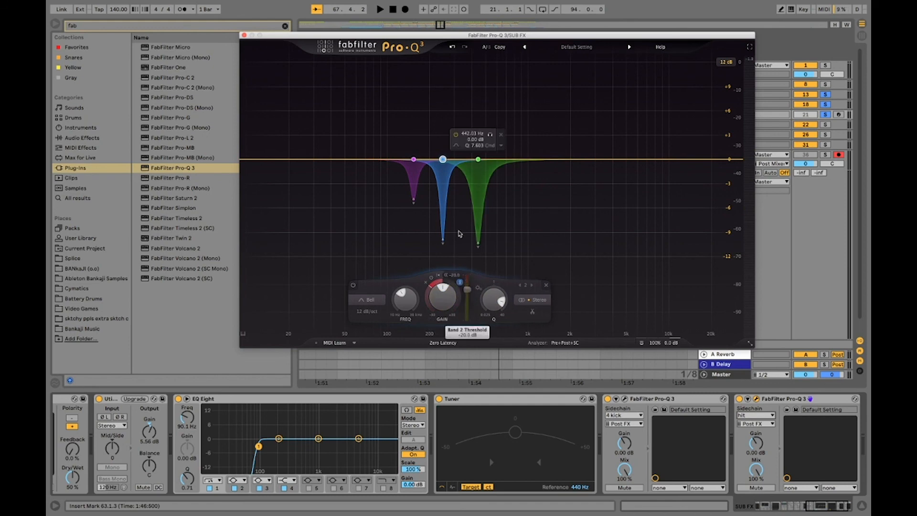
Switch the 442 Hz band to a sidechain-triggered manual threshold and deepen its dynamic cut to about -30 dB during playback
click(479, 159)
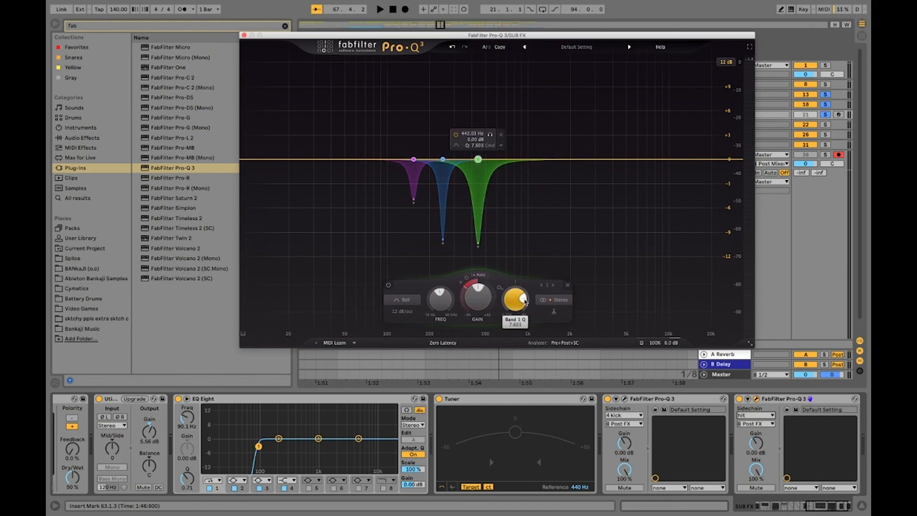
click(480, 277)
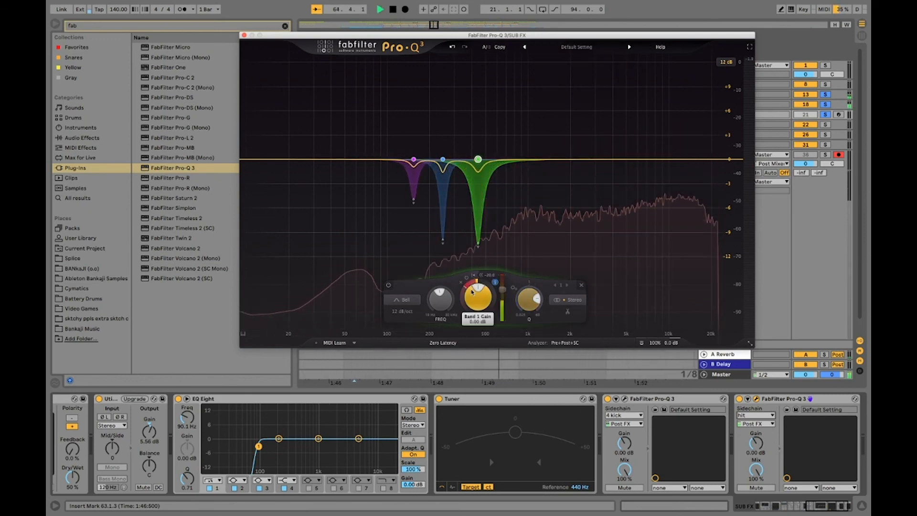
drag(462, 293, 462, 302)
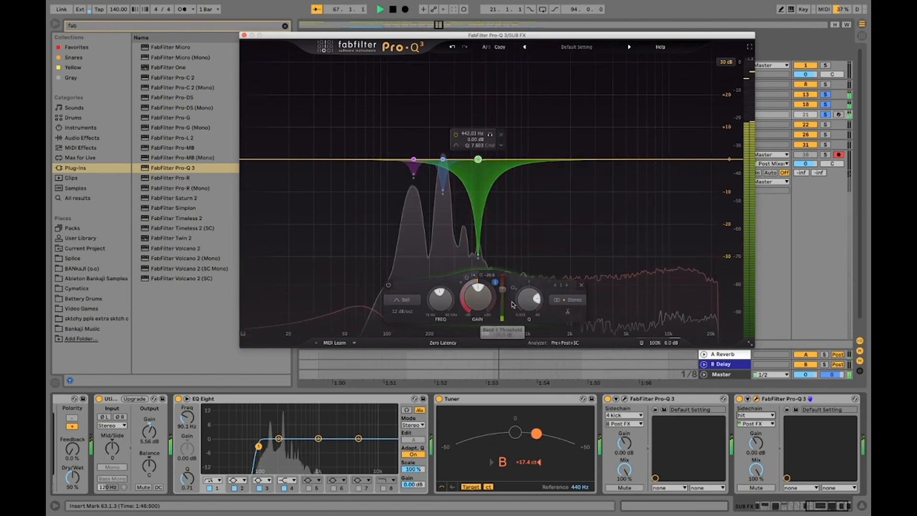
Narrow the 442 Hz band to a Q of about 26 and deepen the 248 Hz band's dynamic cut to about -18 dB
scroll(534, 307, up, 5)
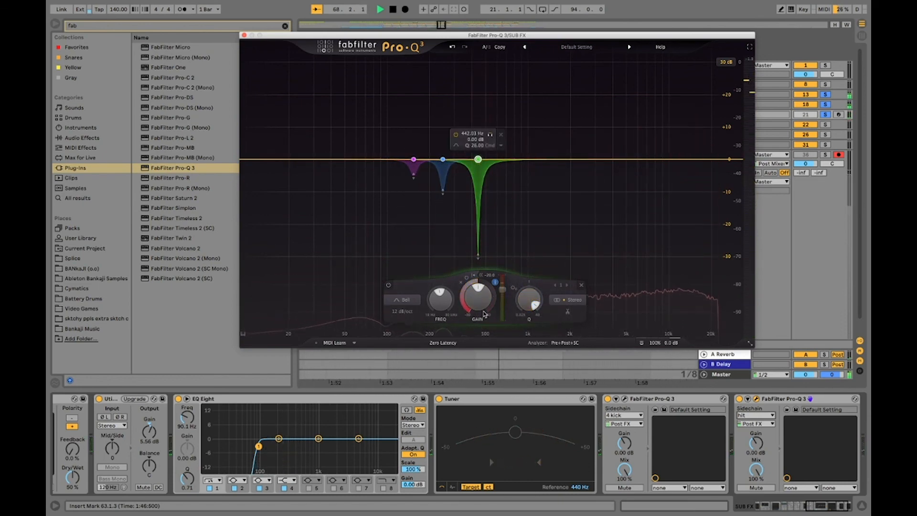
click(443, 160)
drag(443, 193, 430, 255)
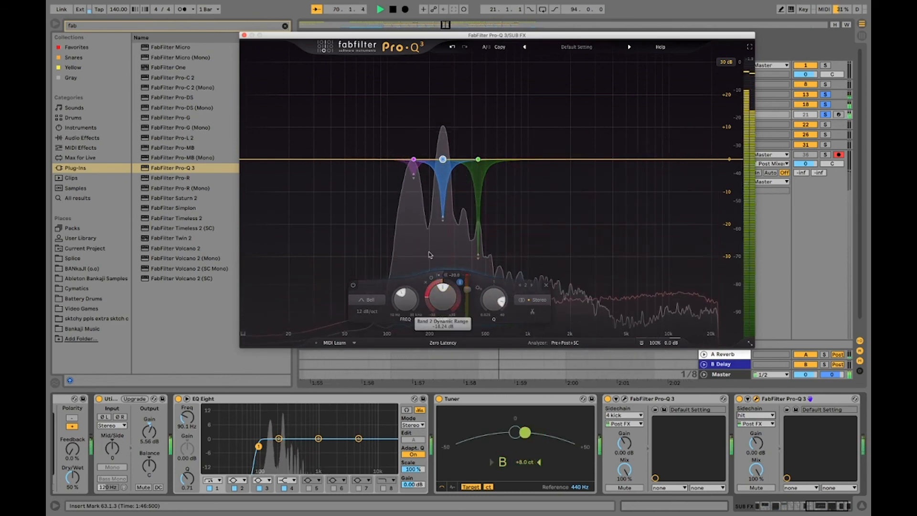
Deepen the 153 Hz band's dynamic cut to about -10 dB, set its threshold to about -17 dB, and stop playback
click(413, 159)
drag(407, 286, 407, 289)
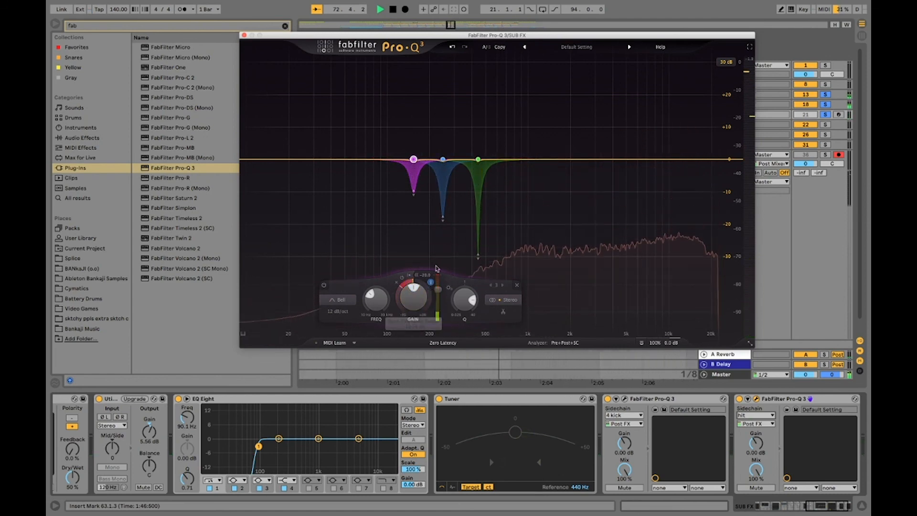
drag(438, 293, 440, 290)
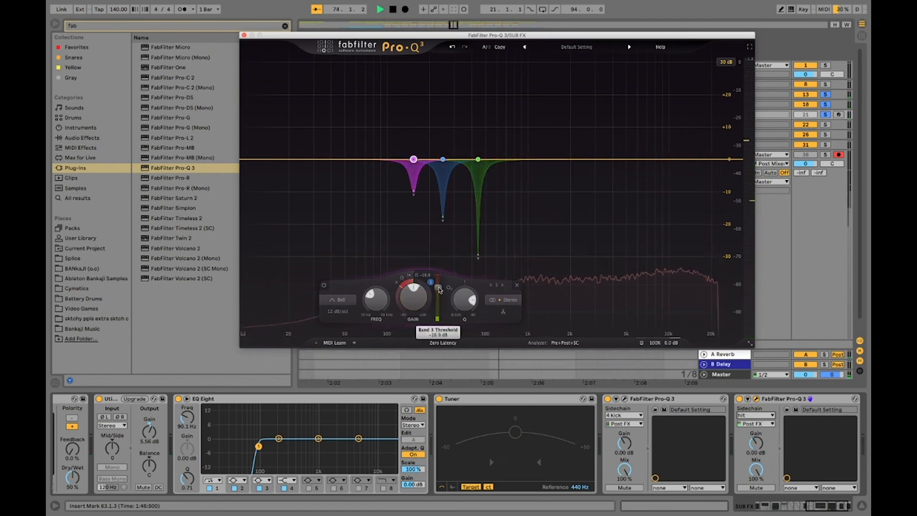
key(space)
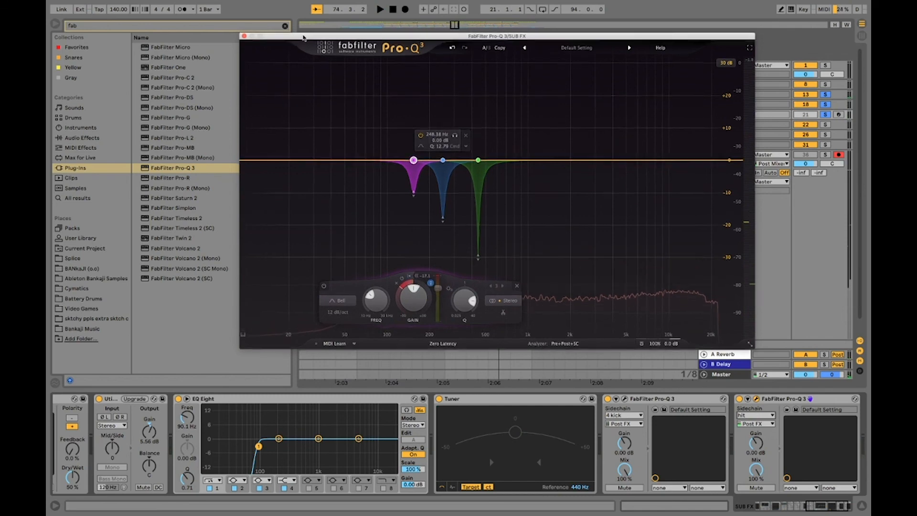
Move the Pro-Q 3 window off the arrangement and record the soloed mix onto MSTR in repeated passes from bar 61
drag(303, 36, 549, 304)
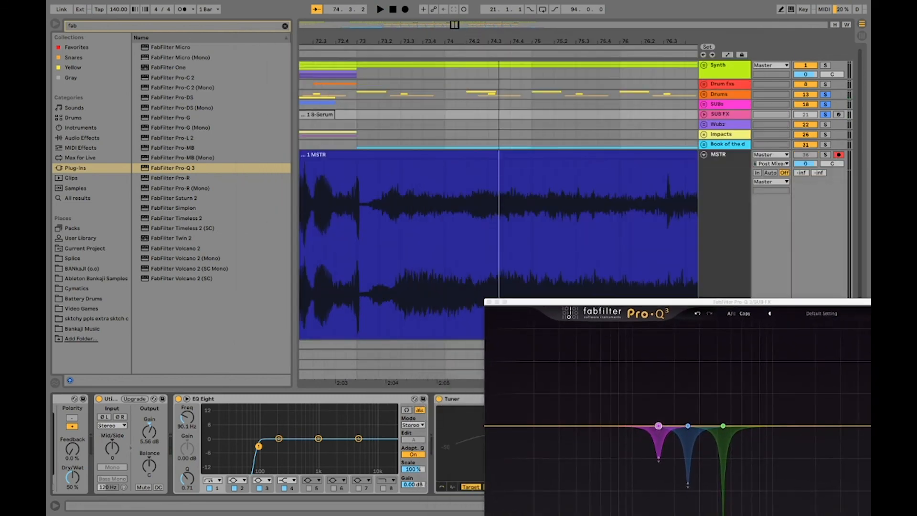
drag(470, 41, 704, 22)
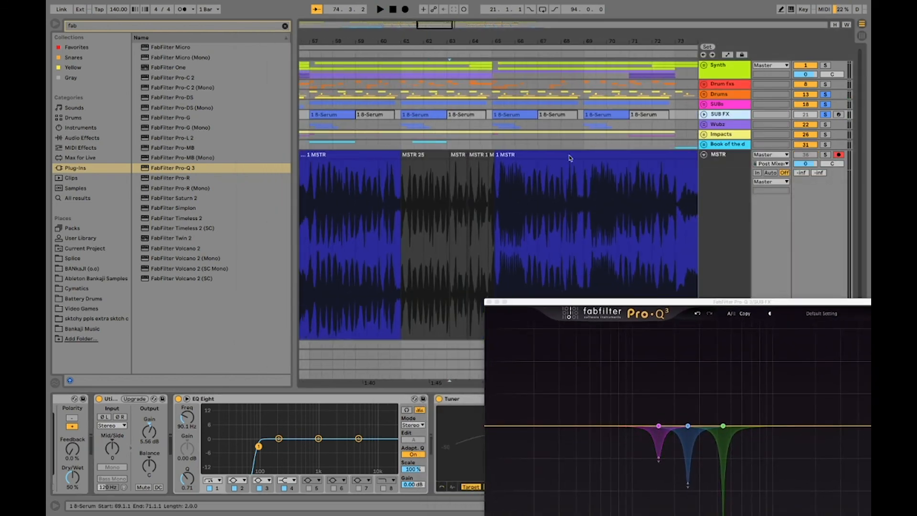
click(401, 248)
key(F9)
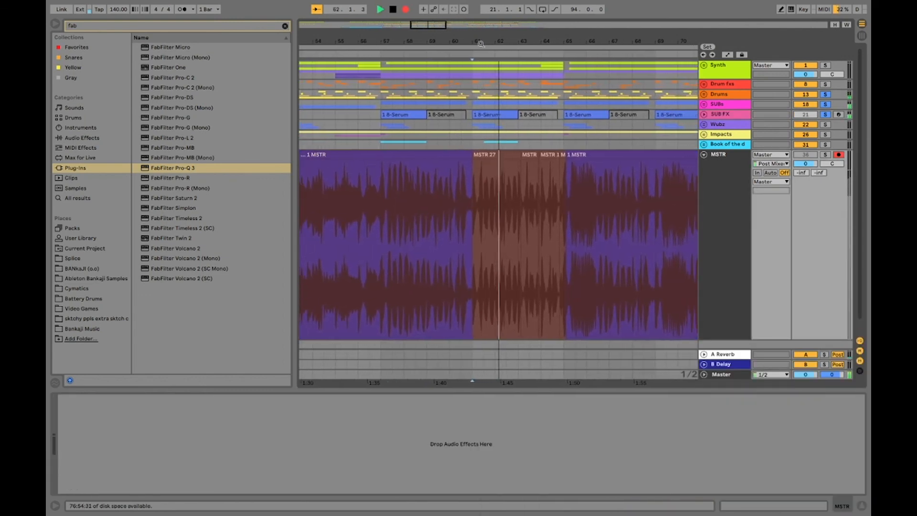
drag(482, 33, 482, 38)
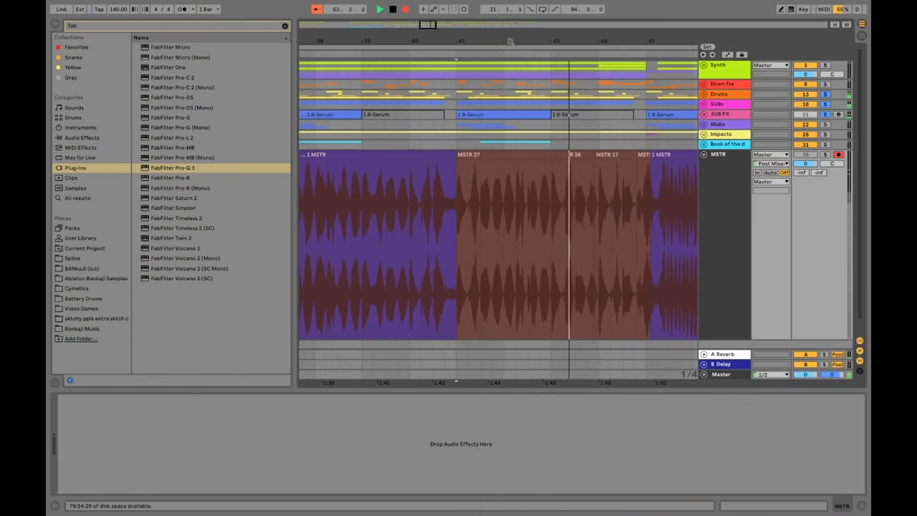
key(space)
key(F9)
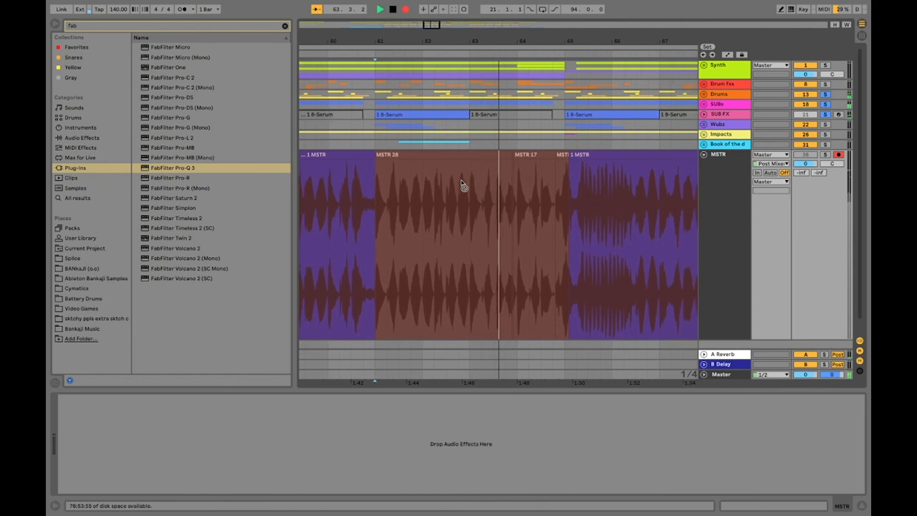
key(space)
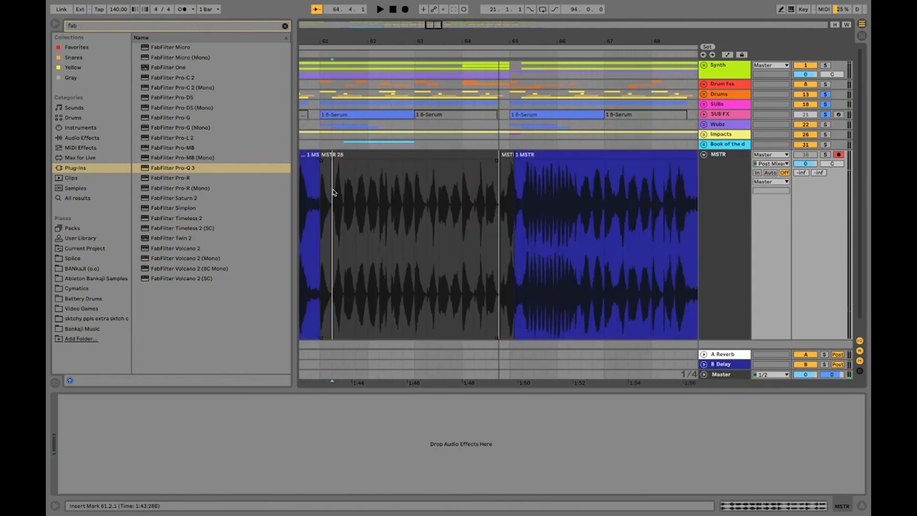
Bring back the SUB FX Pro-Q 3, play from 61.2.1, and add a dynamic cut of about -18 dB at 347 Hz
click(742, 116)
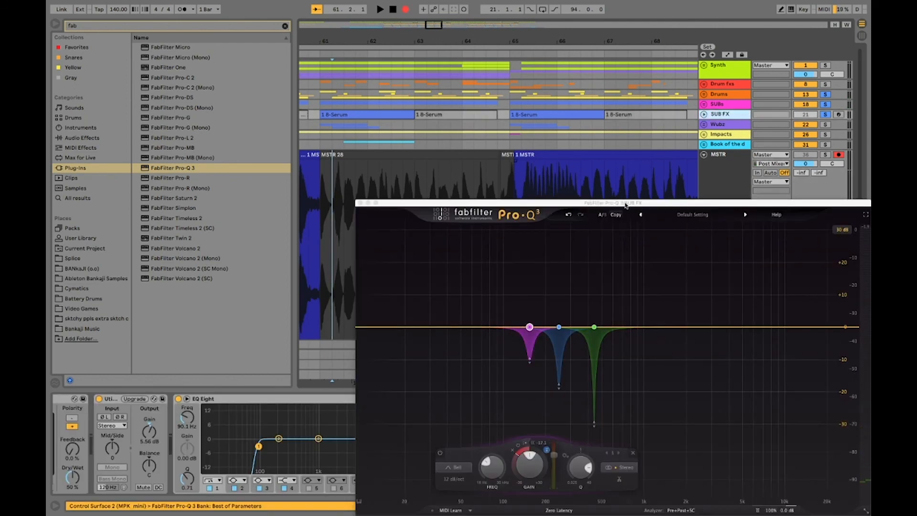
drag(626, 205, 494, 120)
key(space)
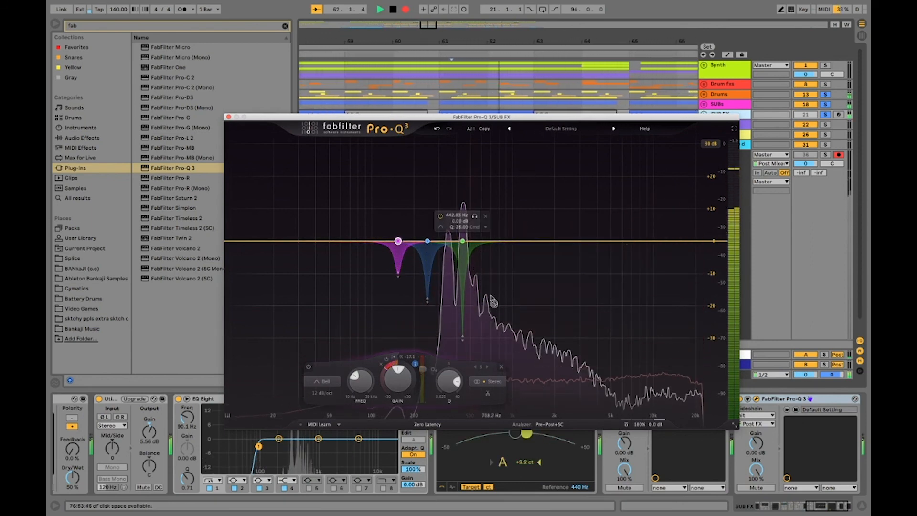
key(space)
key(space)
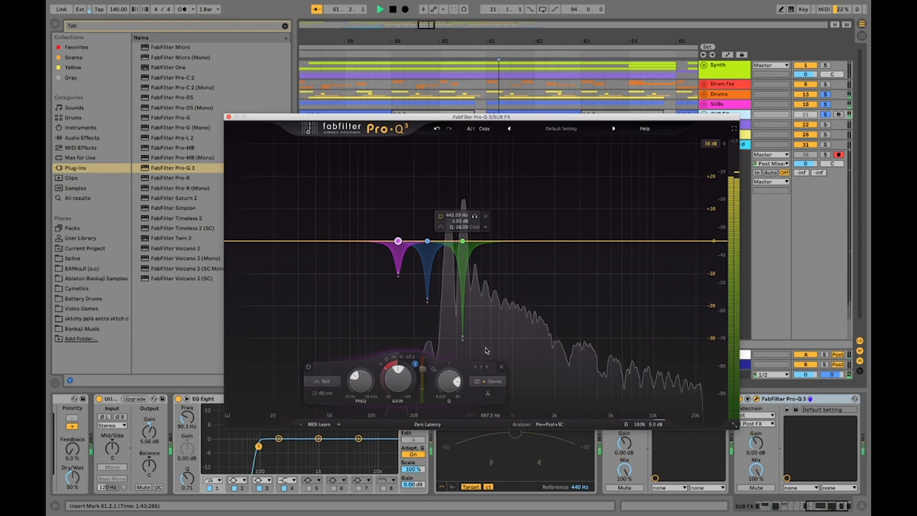
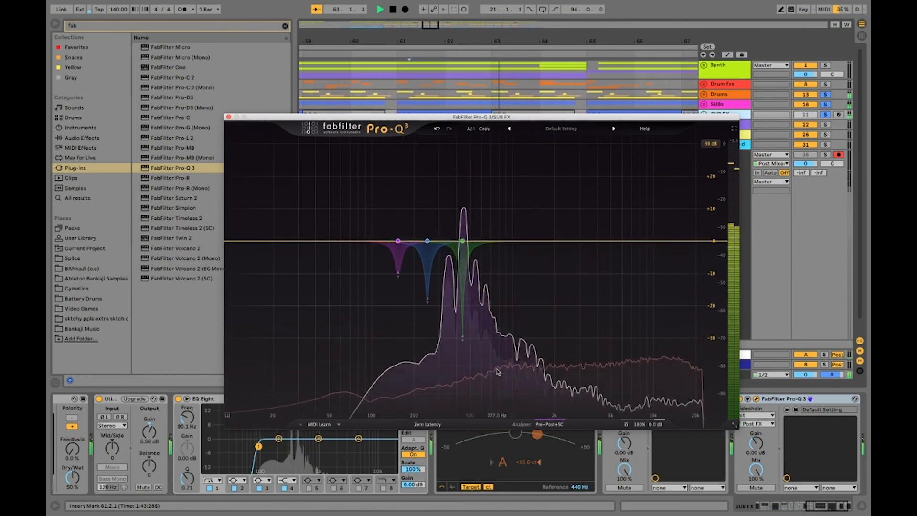
mouse_move(498, 372)
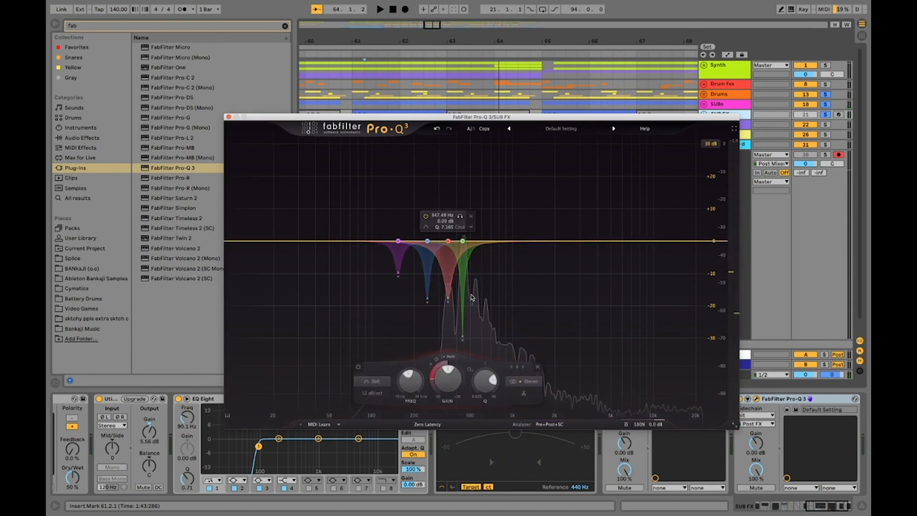
Widen the 442 Hz band with its threshold at -11.7 dB, and switch the 347 Hz band to a sidechain-triggered manual threshold
click(464, 240)
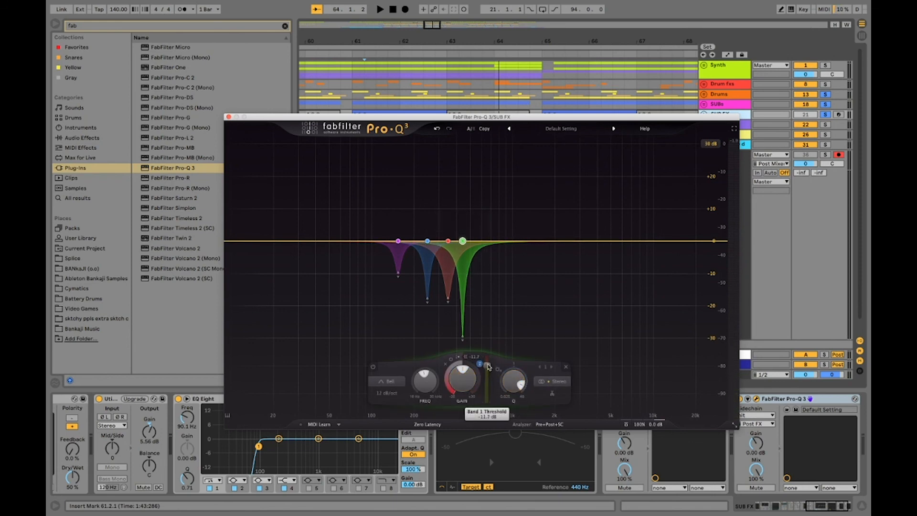
click(448, 240)
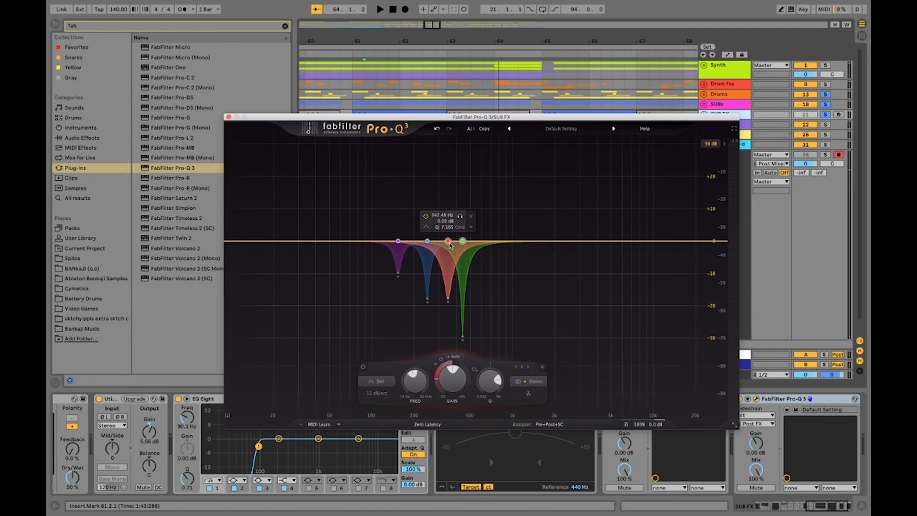
click(449, 359)
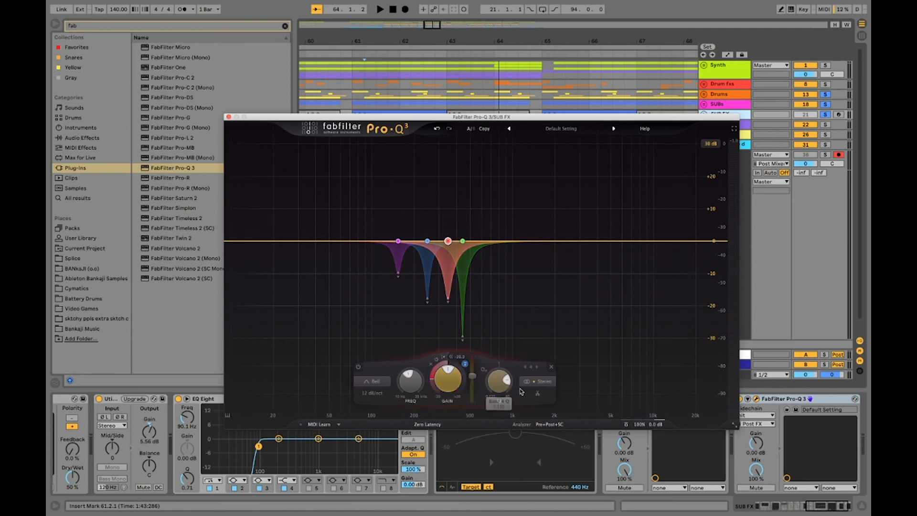
Replay the section from 61.2.1 and inspect the SUB FX spectrum peaks around the 347 and 442 Hz cuts
key(space)
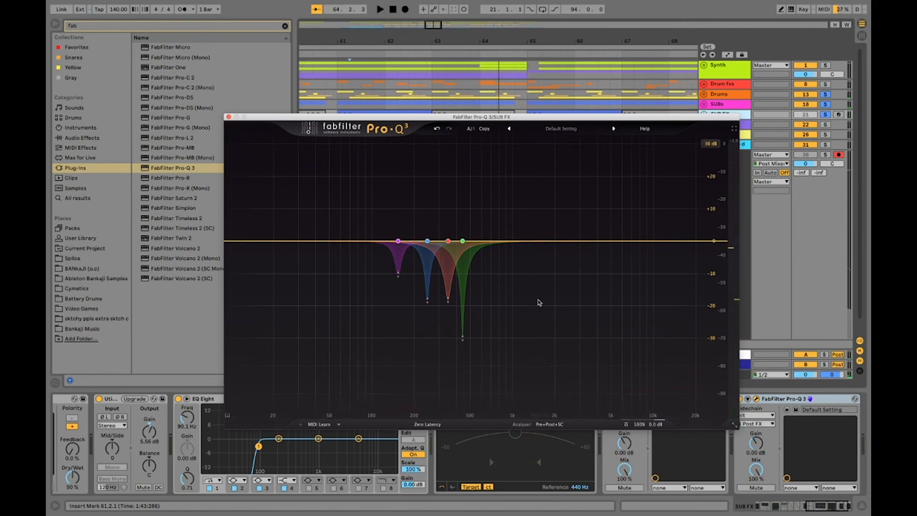
key(space)
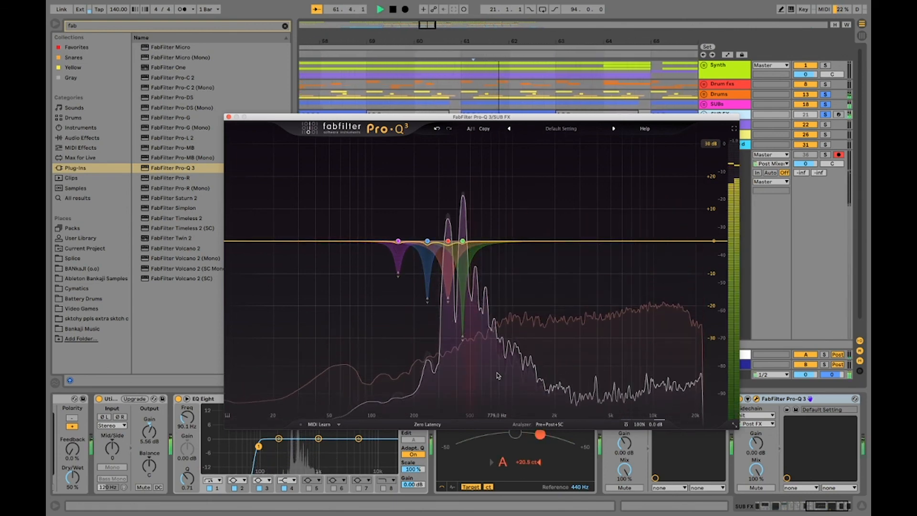
key(space)
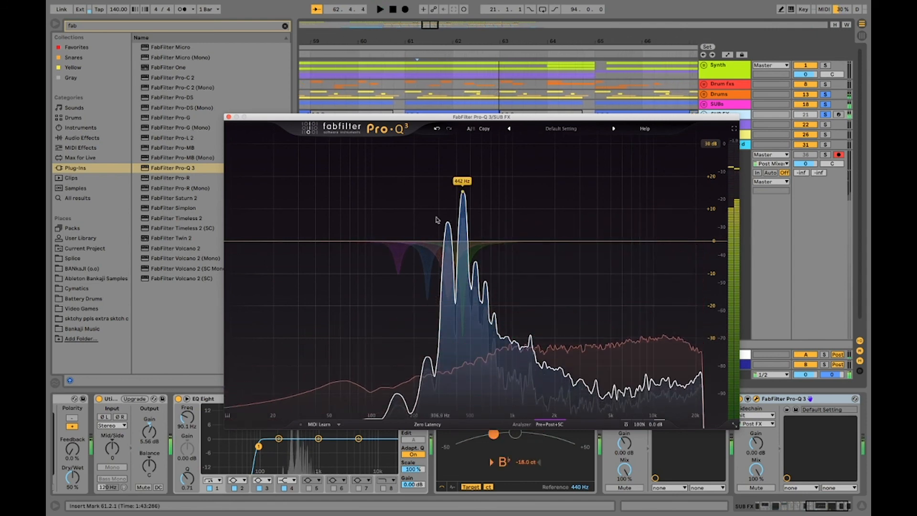
mouse_move(465, 194)
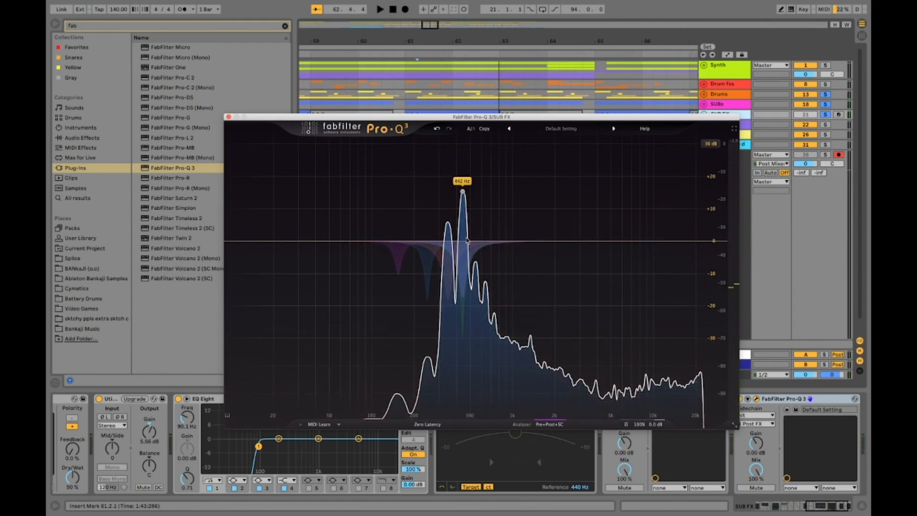
key(space)
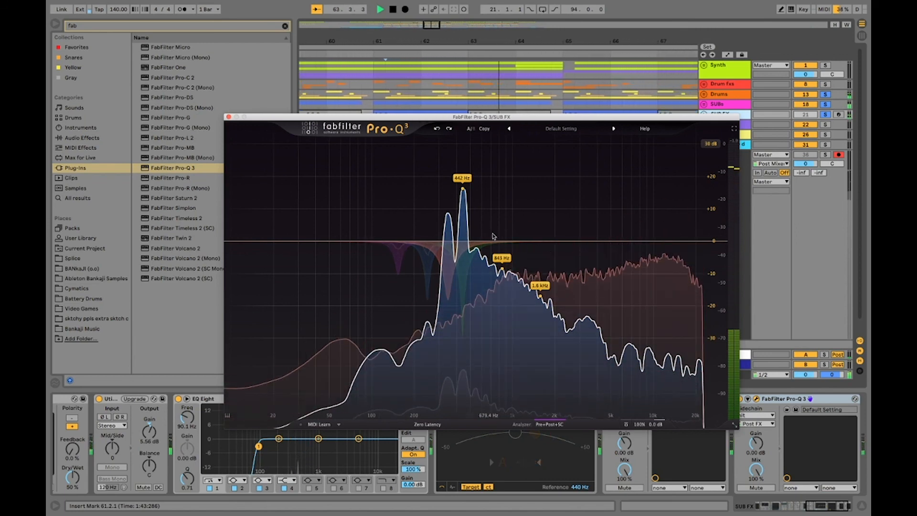
key(space)
Move the Pro-Q 3 window aside and record a fresh MSTR pass from 61.1.1 with Drums, SUBs and SUB FX soloed
drag(366, 121, 707, 106)
click(373, 229)
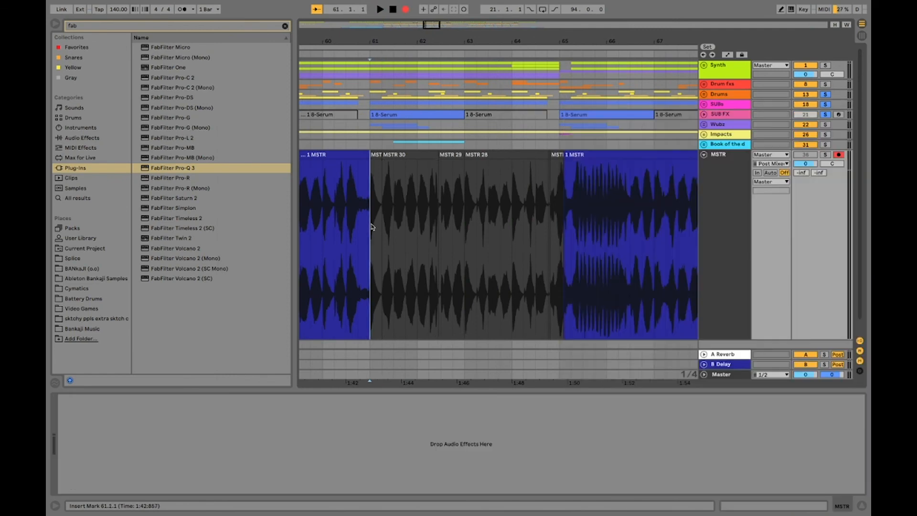
key(space)
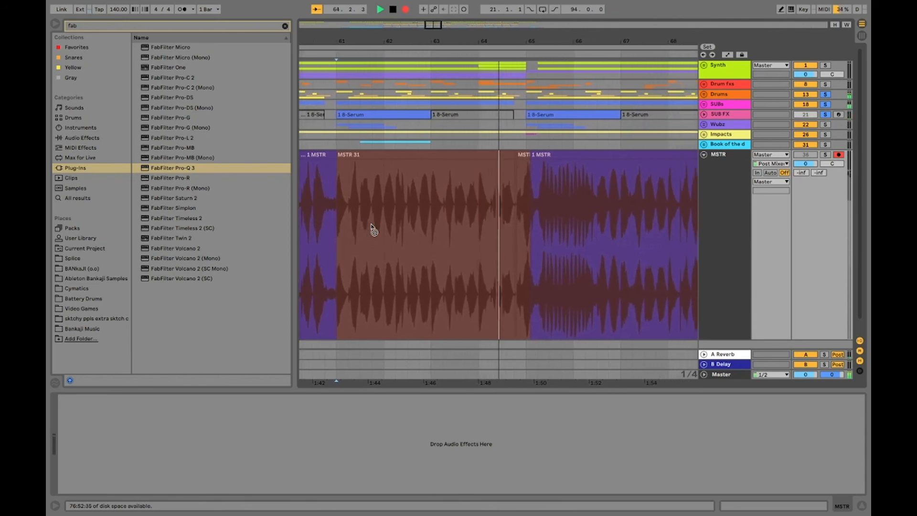
key(space)
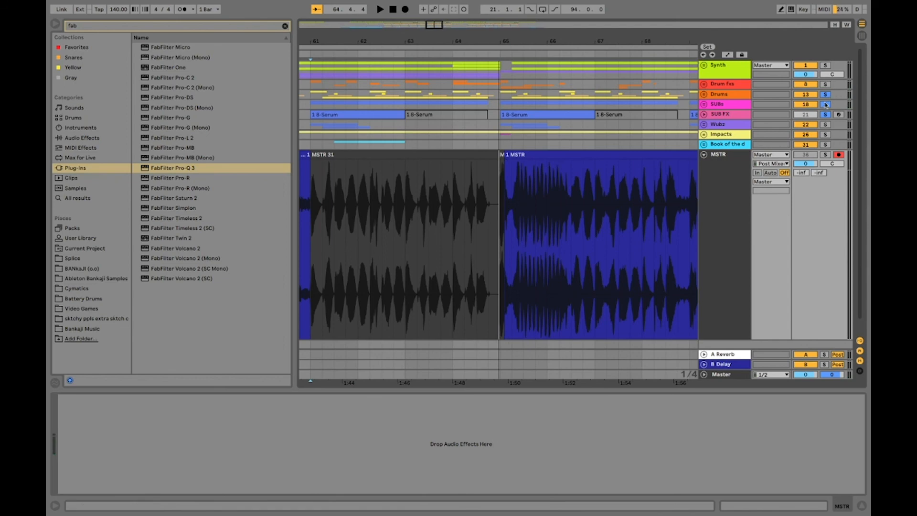
Record MSTR again from bar 61 with only Drums and SUB FX soloed, and again with only Drums and SUBs soloed
key(space)
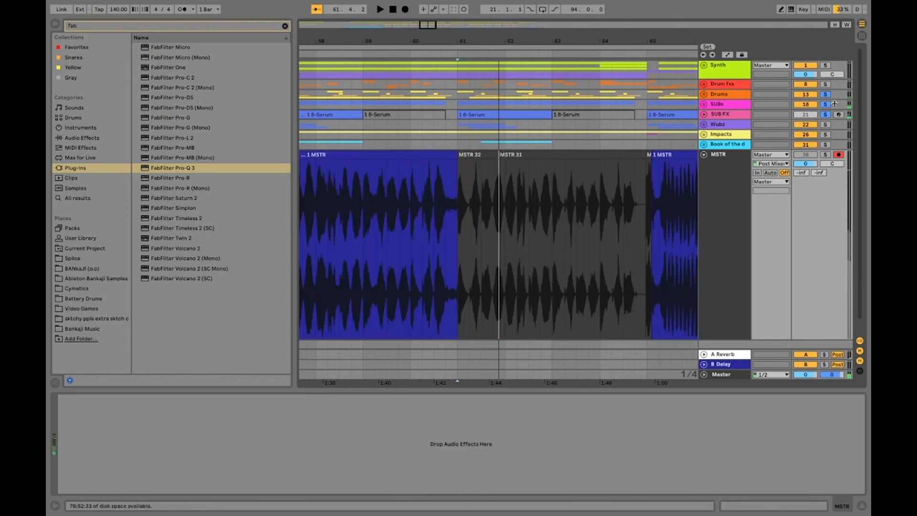
key(space)
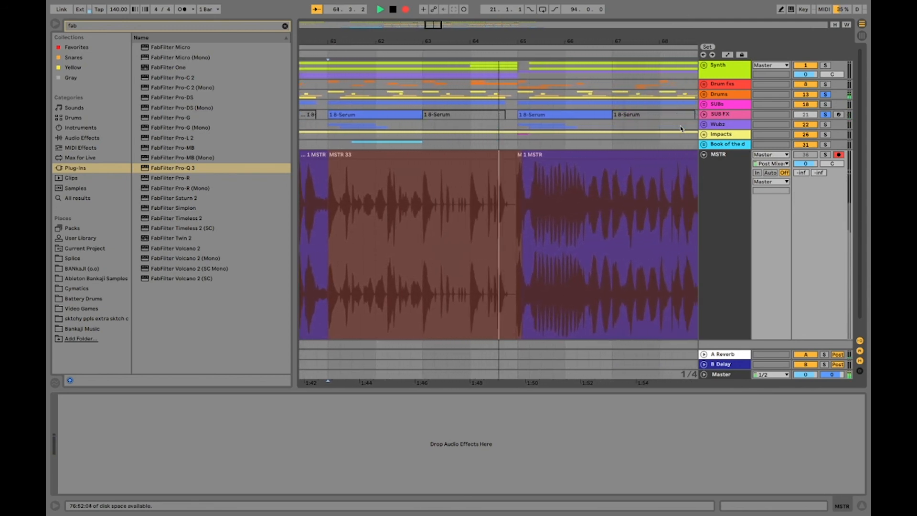
key(space)
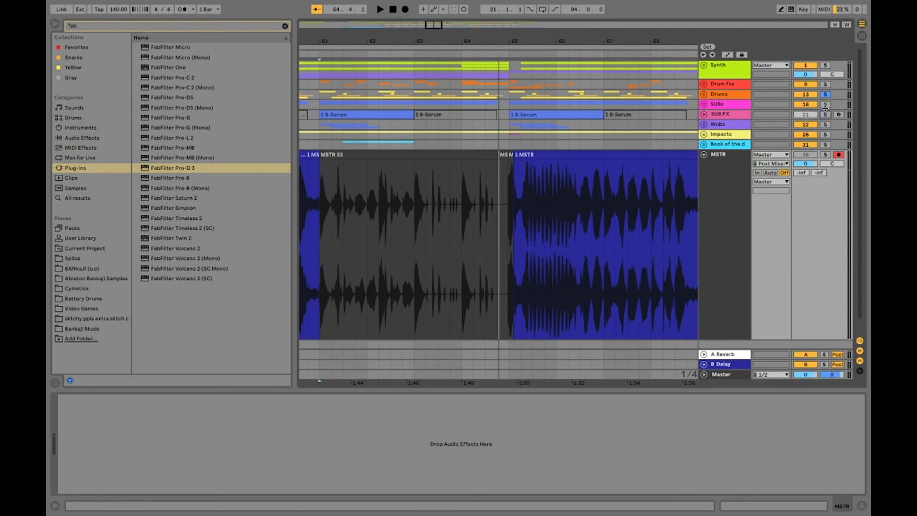
key(space)
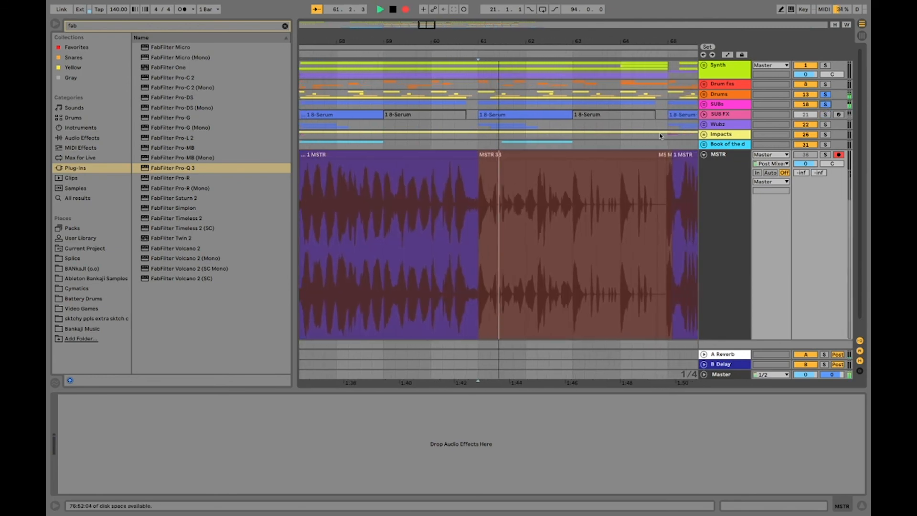
key(space)
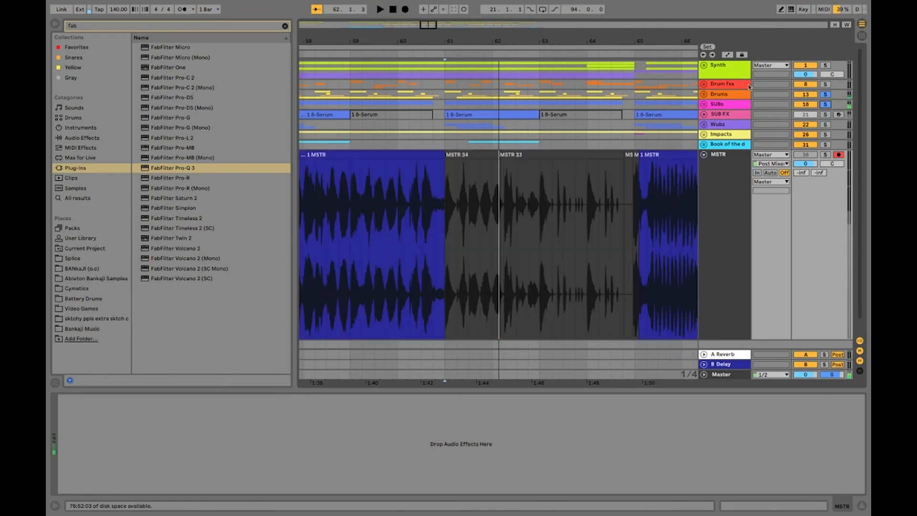
Check the device chains of the Drum fxs, SUB FX and SUBs tracks
click(735, 106)
click(736, 85)
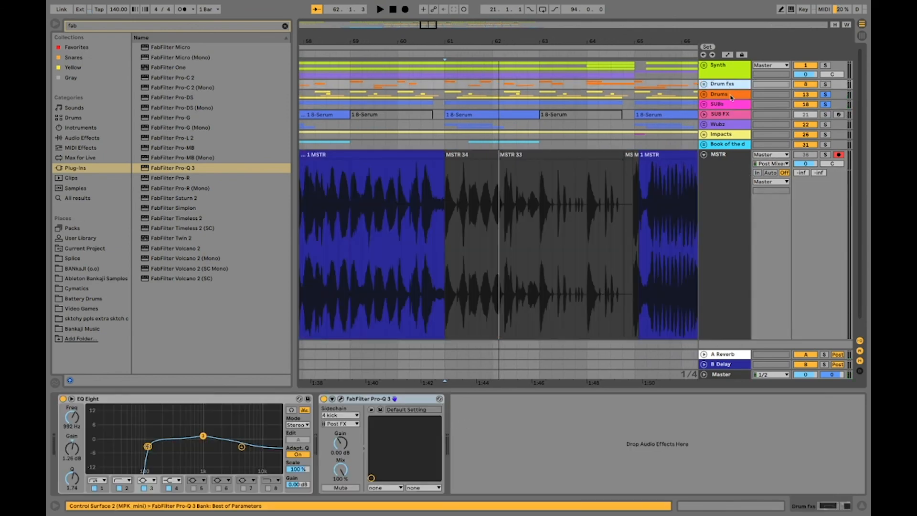
click(732, 115)
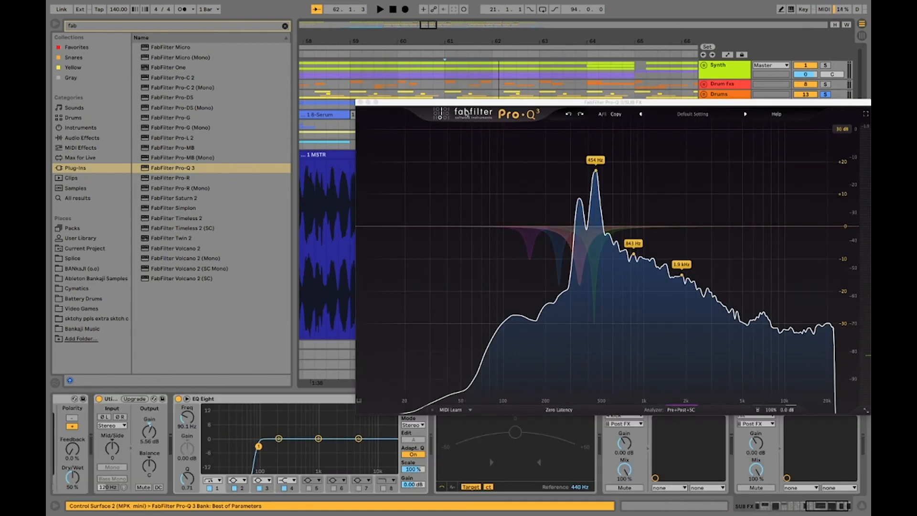
click(721, 77)
click(735, 106)
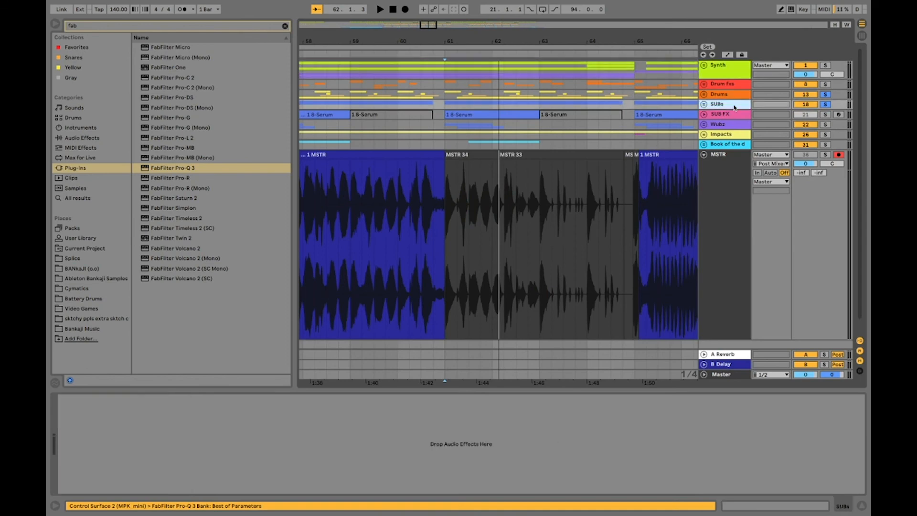
Add FabFilter Pro-Q 3 to the SUBs track and set its sidechain input to the hit track
click(296, 423)
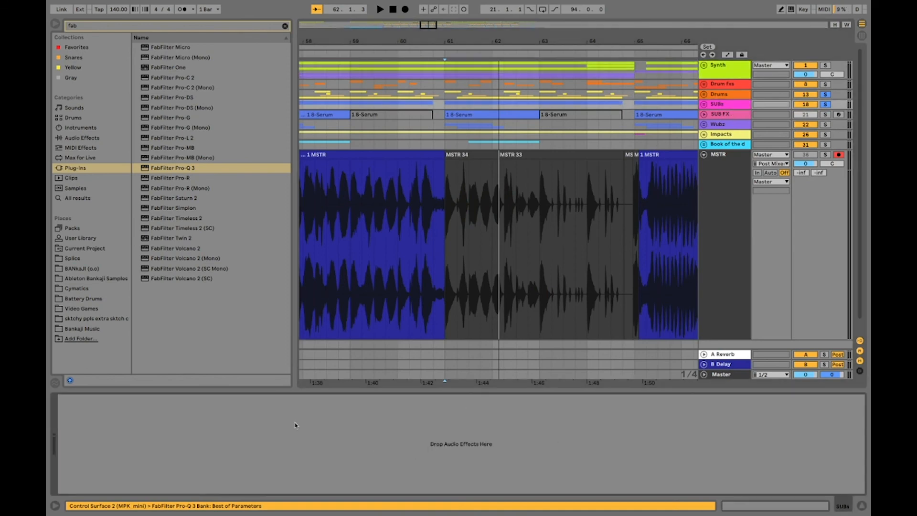
click(167, 167)
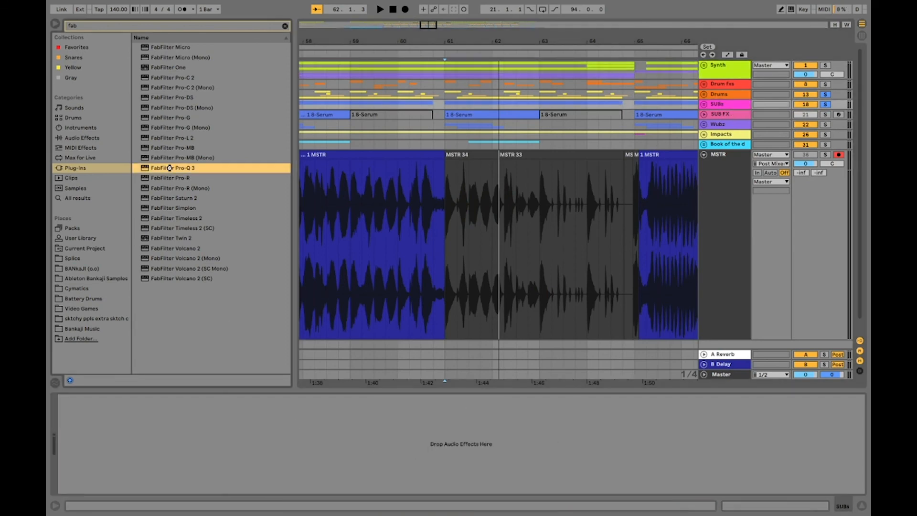
double_click(170, 168)
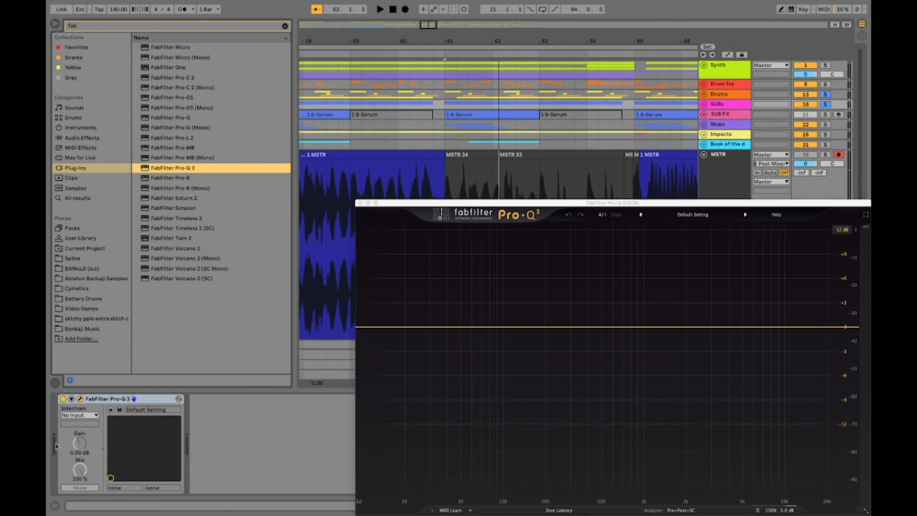
click(75, 416)
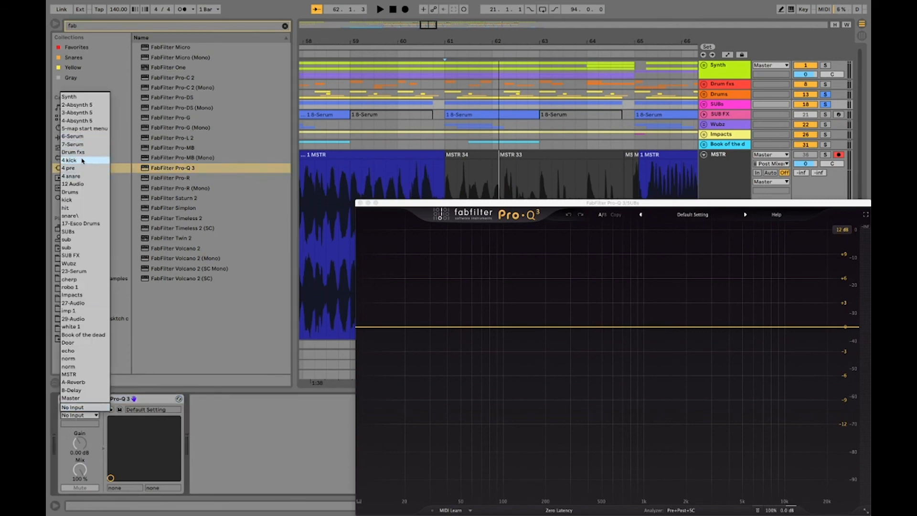
click(77, 209)
drag(517, 209, 394, 88)
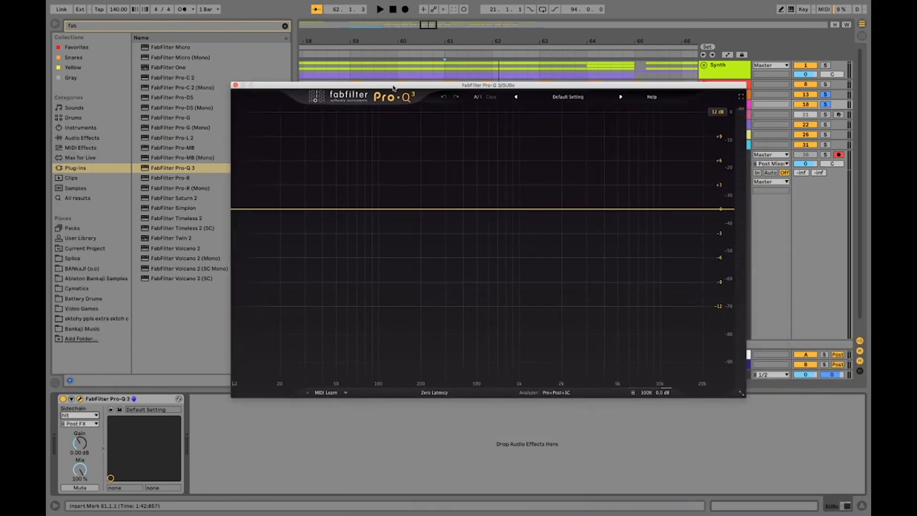
Check the analyzer sources and play from 61.1.1 to compare the SUBs spectrum with the hit sidechain
click(553, 392)
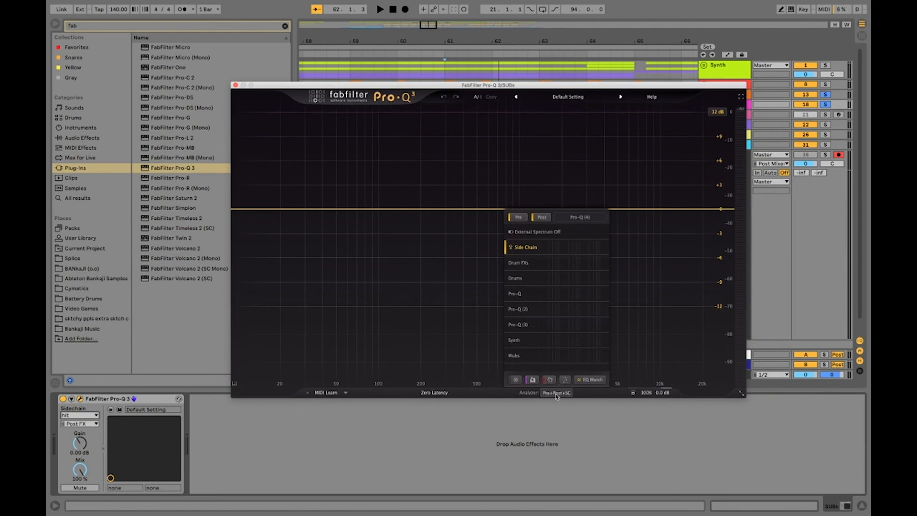
key(space)
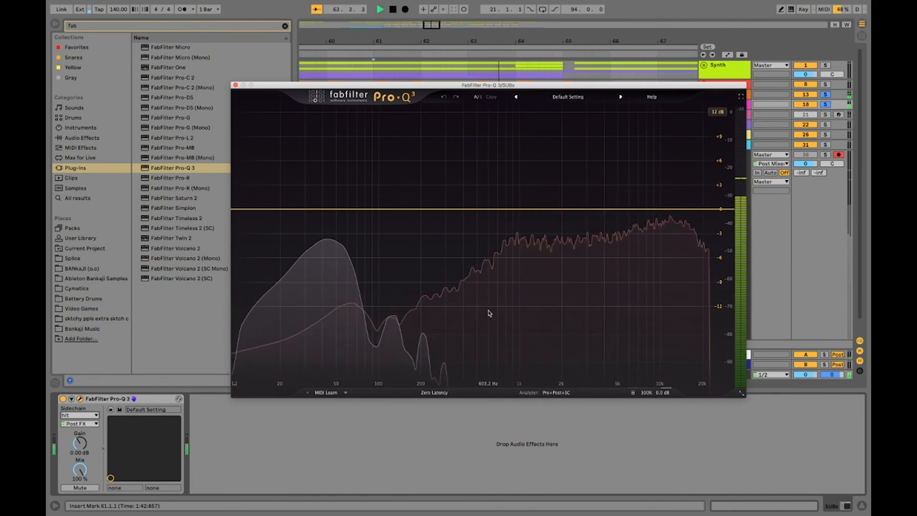
key(space)
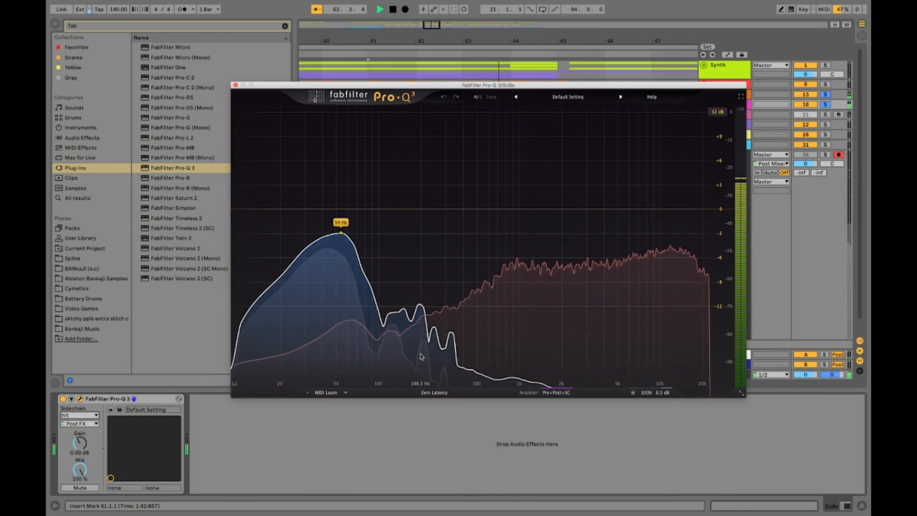
key(space)
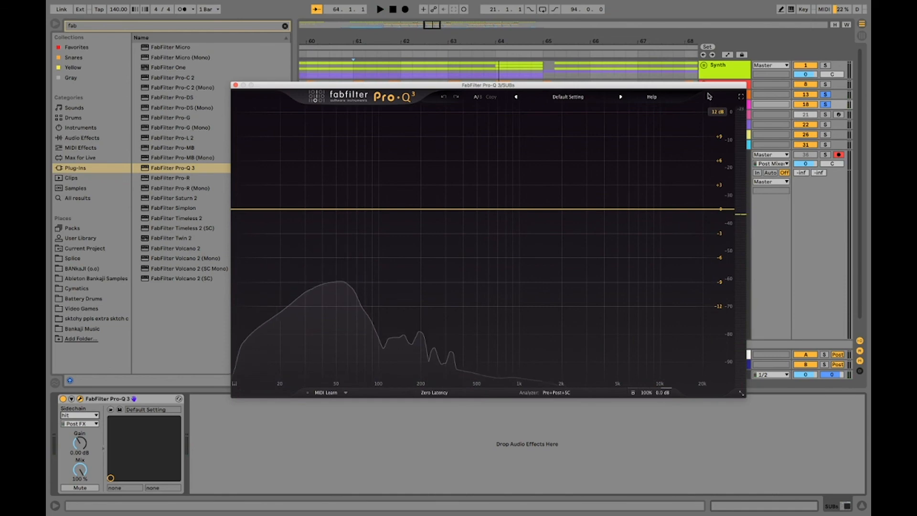
Locate the hit track inside the Drums group and add FabFilter Pro-Q 3 to it
drag(707, 86, 601, 103)
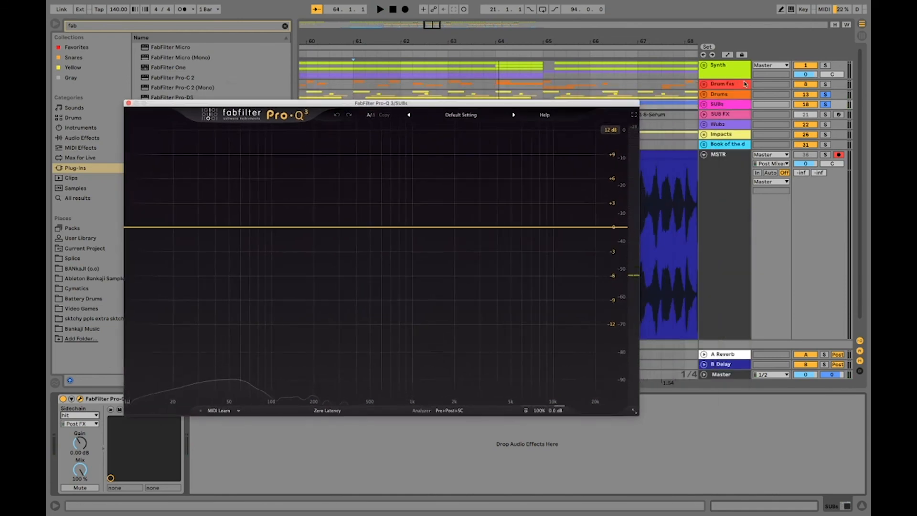
click(703, 86)
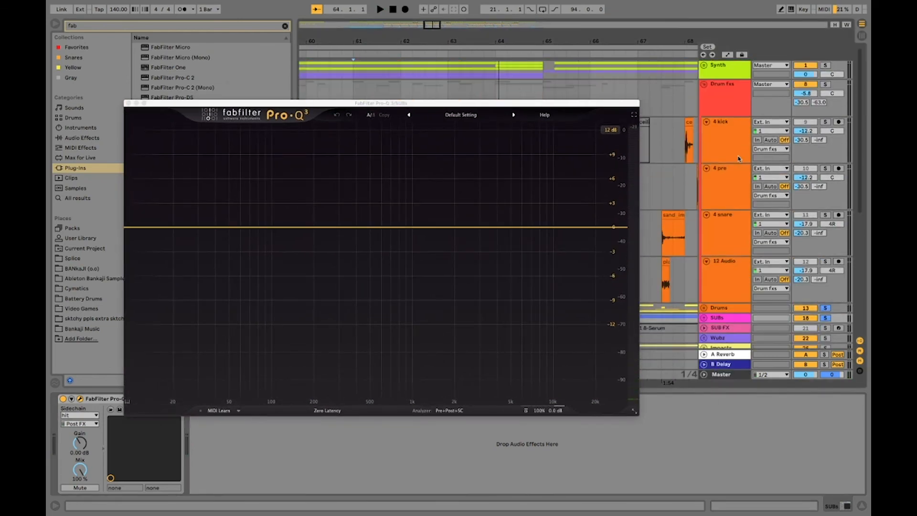
scroll(739, 160, down, 1)
scroll(712, 83, up, 1)
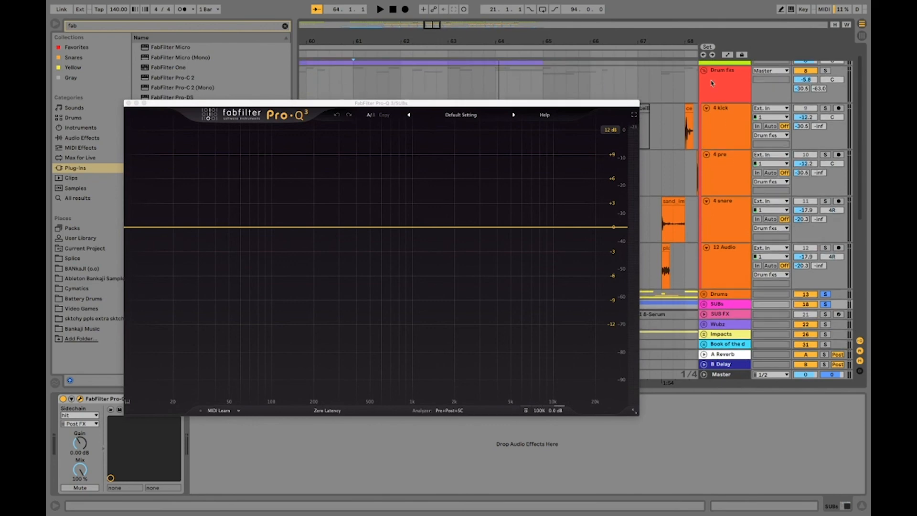
click(704, 71)
click(705, 80)
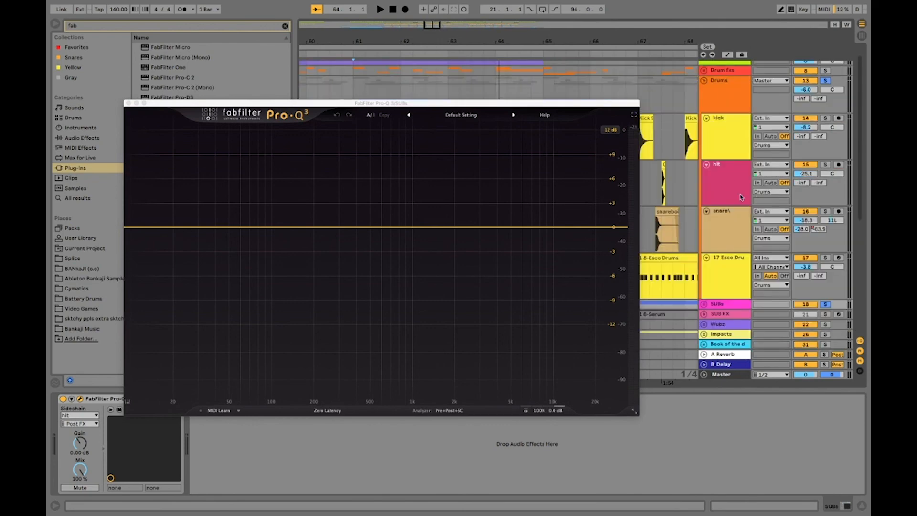
click(730, 182)
click(184, 168)
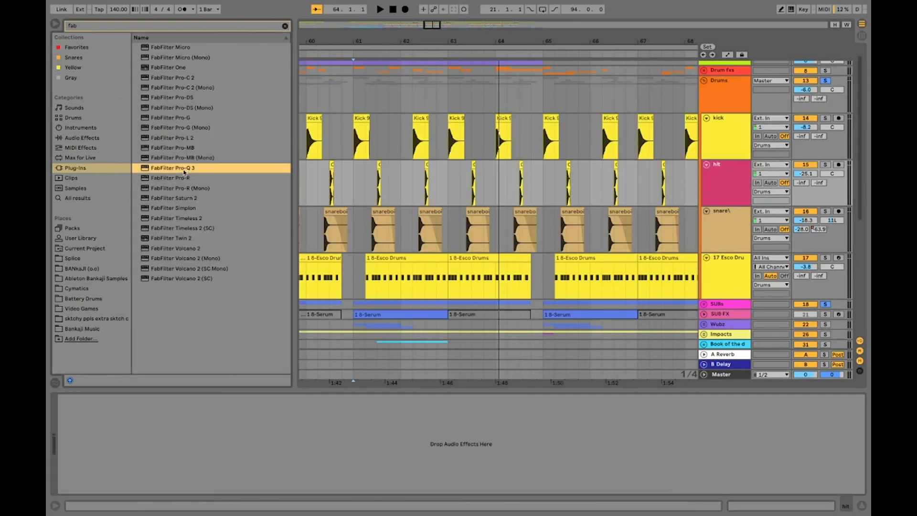
drag(304, 398, 306, 400)
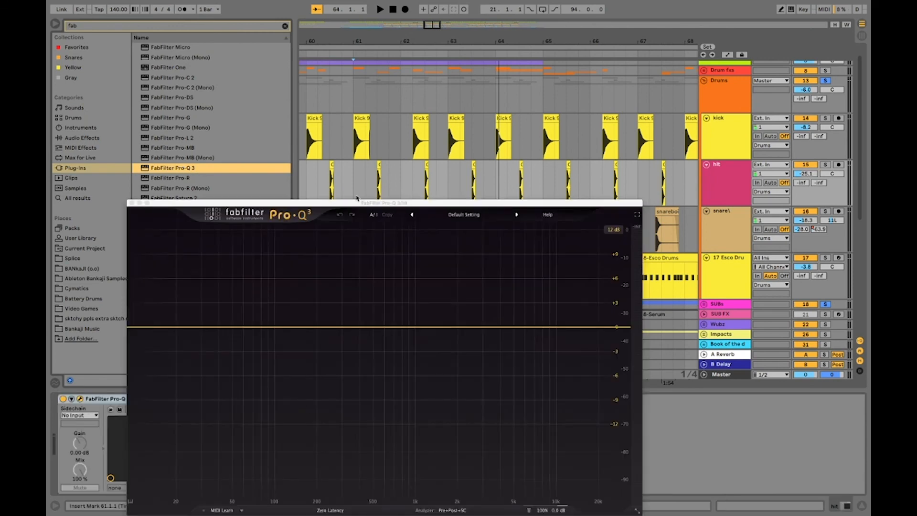
drag(358, 203, 421, 100)
Set the hit EQ's sidechain input to SUBs and replay from 61.1.1 to compare both spectra
key(space)
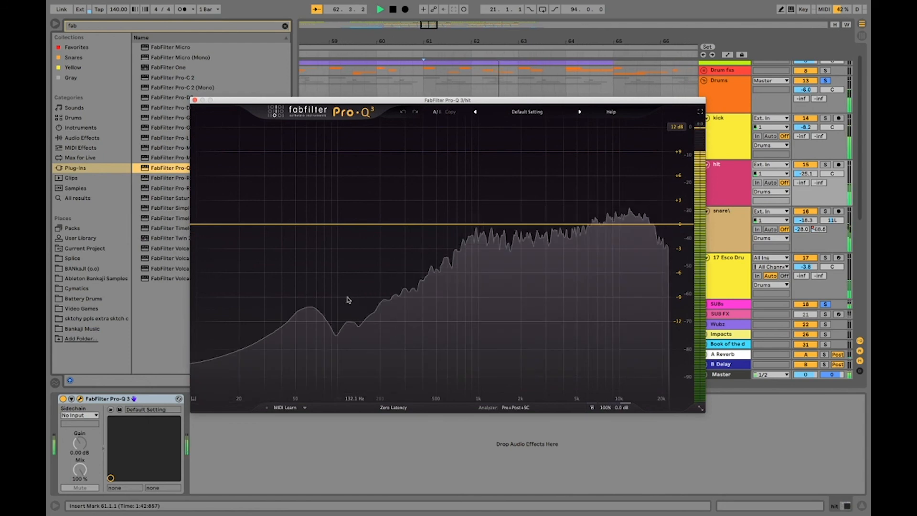
key(space)
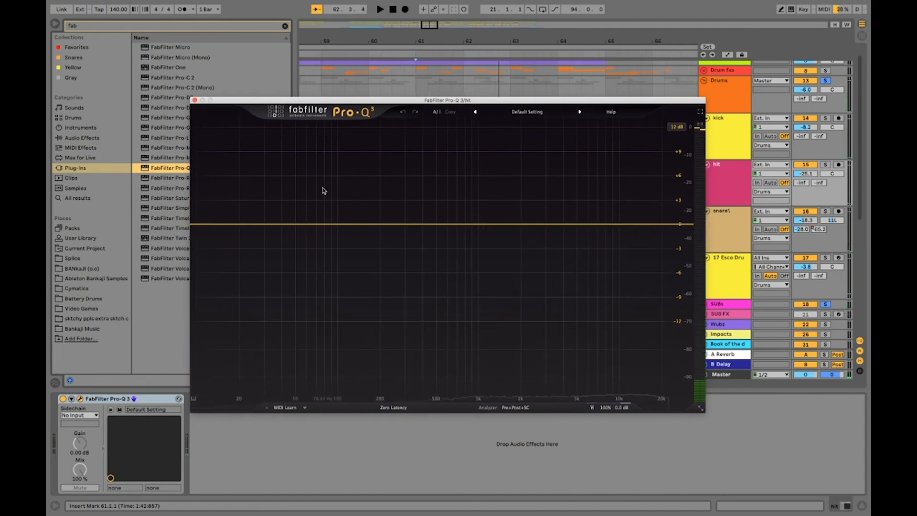
click(93, 416)
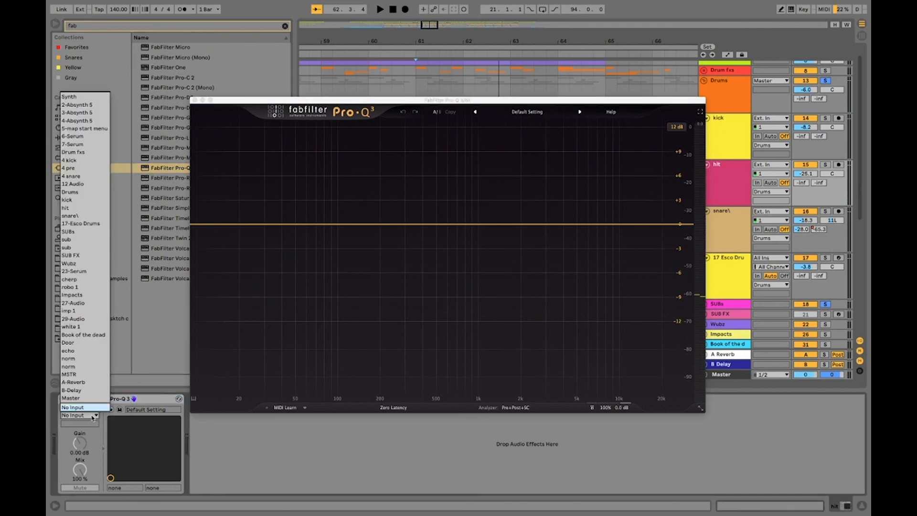
click(70, 232)
key(space)
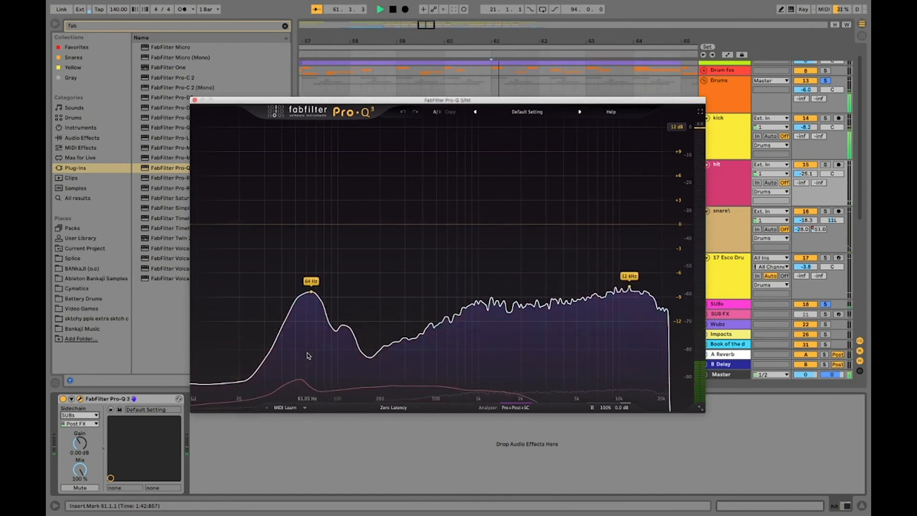
key(space)
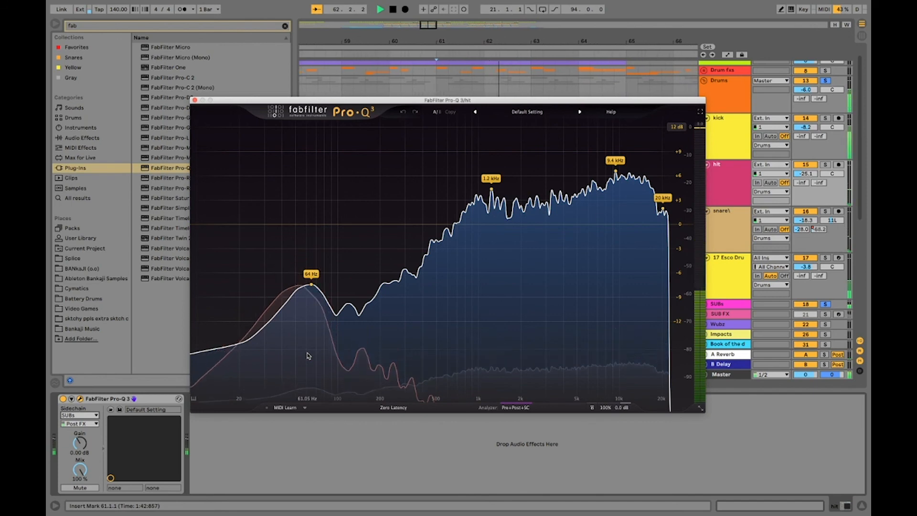
key(space)
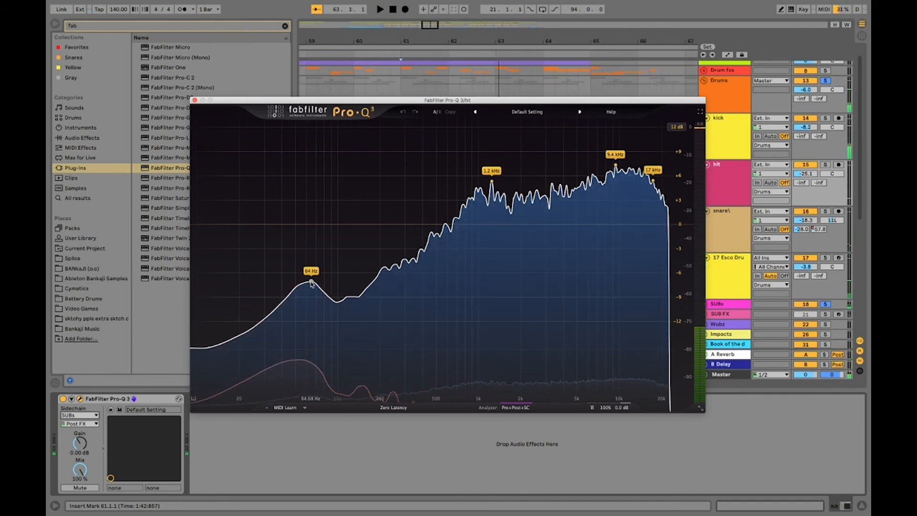
Grab the 64 Hz peak in the hit EQ, turn it into a deep dynamic bell cut, and audition it
drag(312, 283, 313, 383)
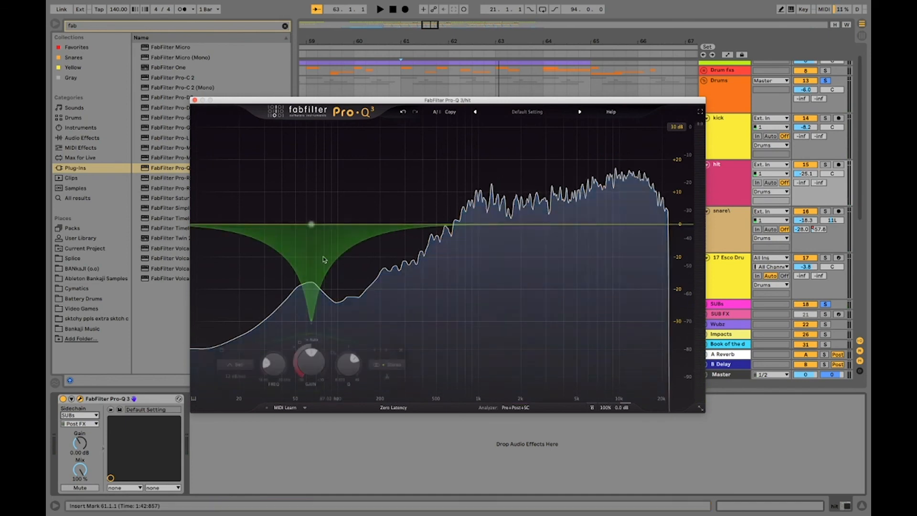
click(329, 348)
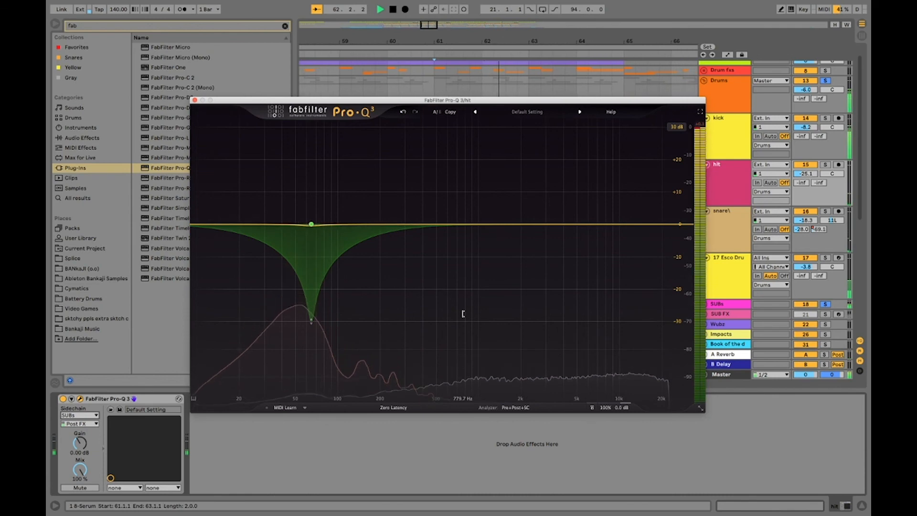
key(space)
click(195, 100)
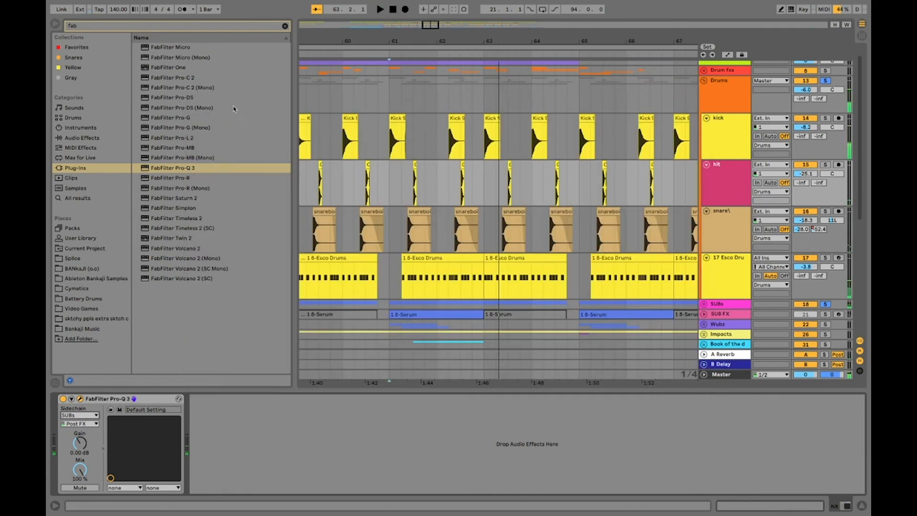
Collapse the Drums group and record MSTR again from 61.1.1 with only Drums and SUBs soloed
click(705, 82)
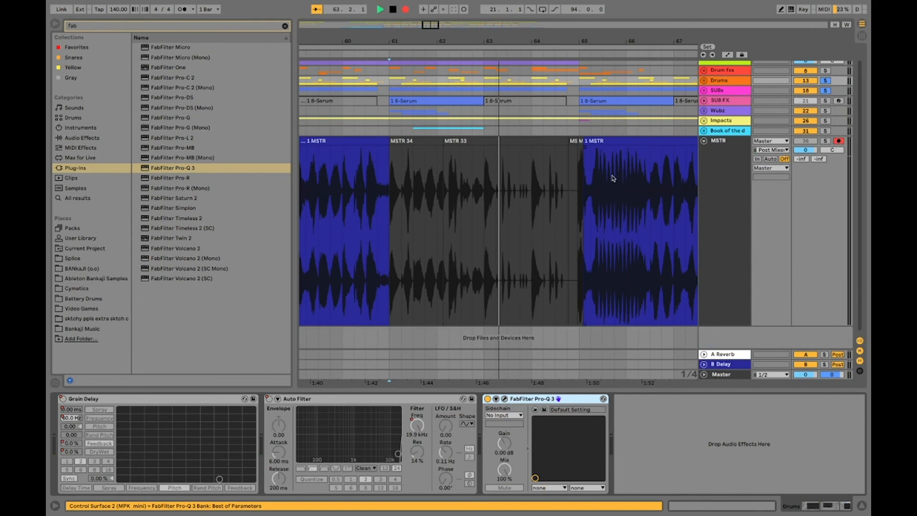
key(space)
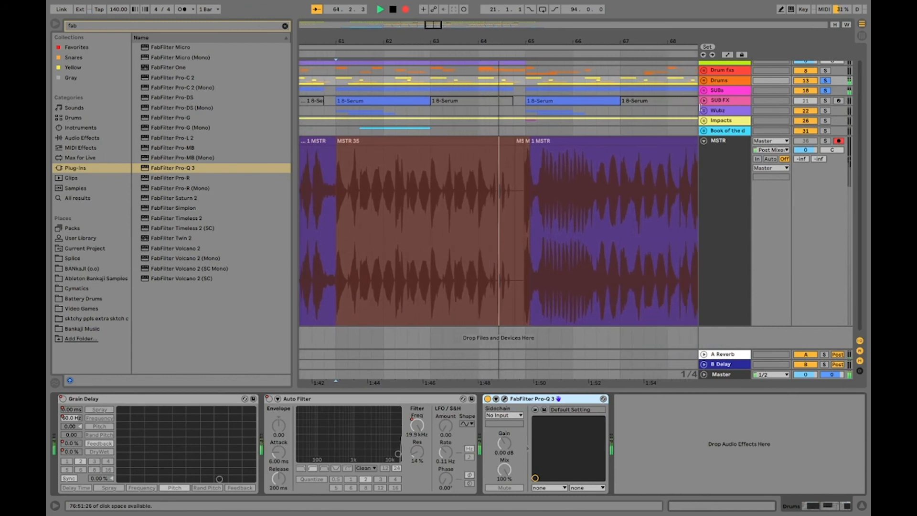
key(space)
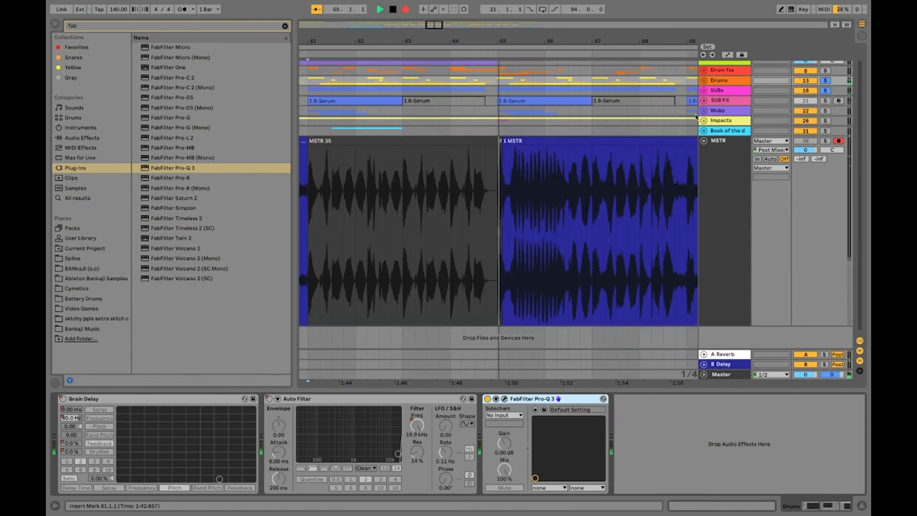
key(space)
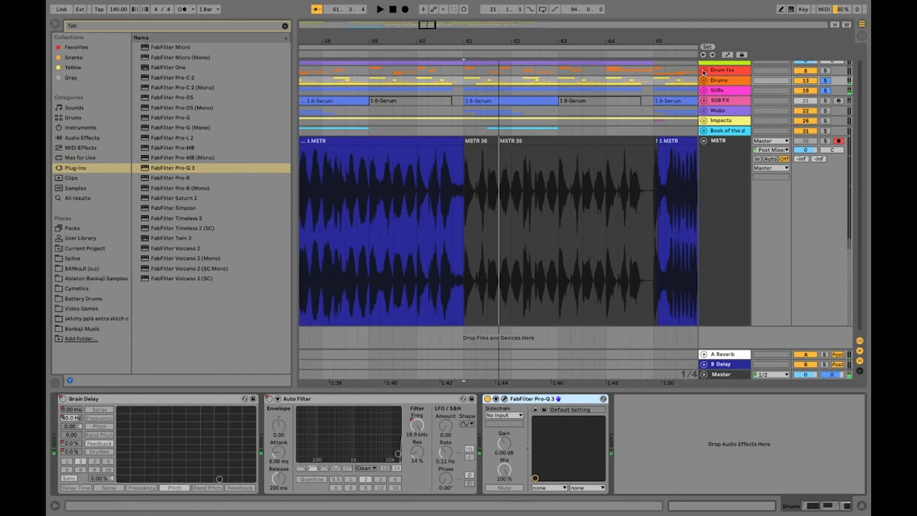
Reopen the hit track's Pro-Q 3 and move its dynamic band to about 49 Hz and -7.9 dB, playing from 61.1.1
click(705, 81)
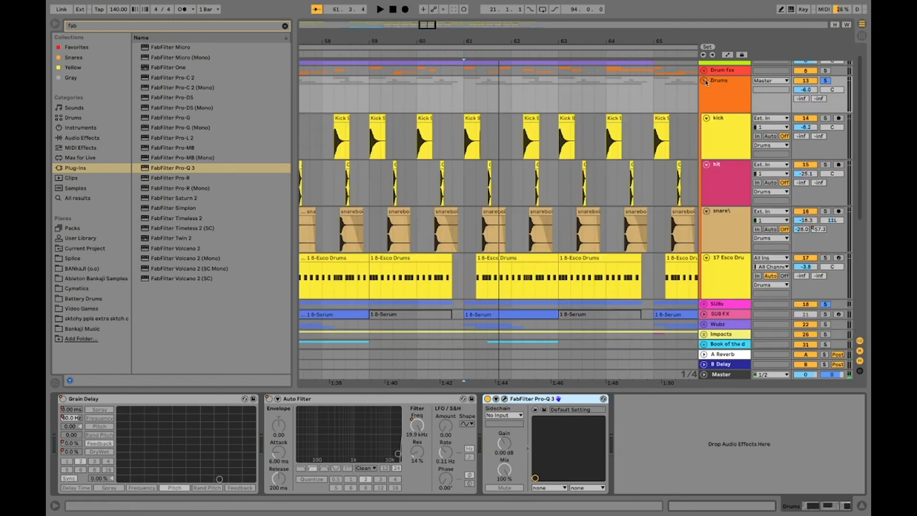
click(725, 197)
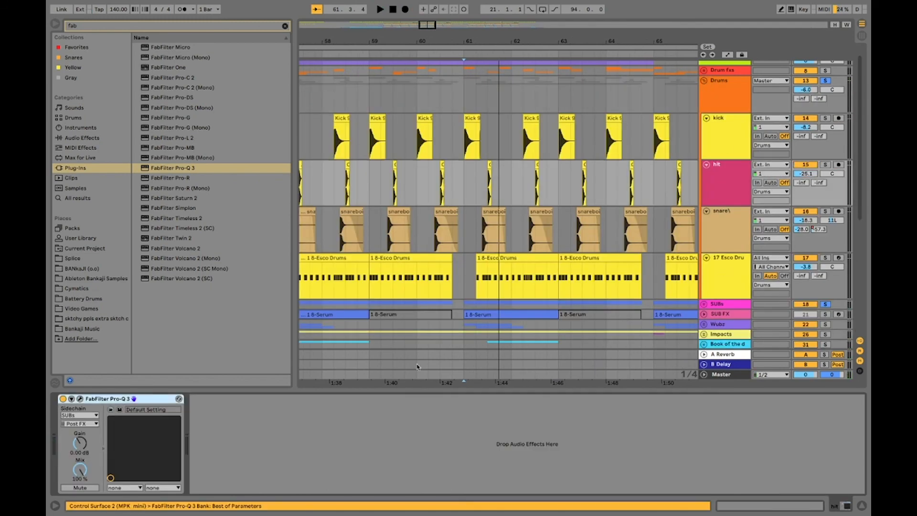
click(79, 400)
mouse_move(311, 335)
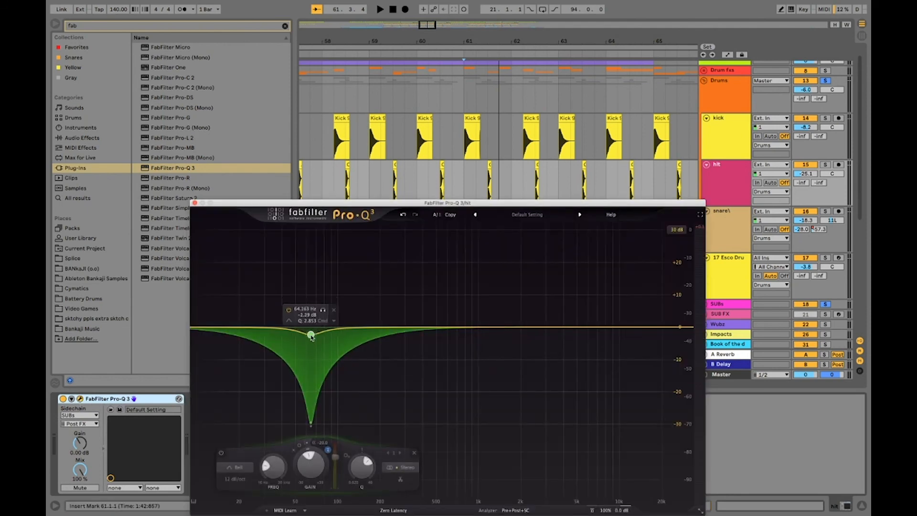
drag(311, 335, 294, 352)
key(space)
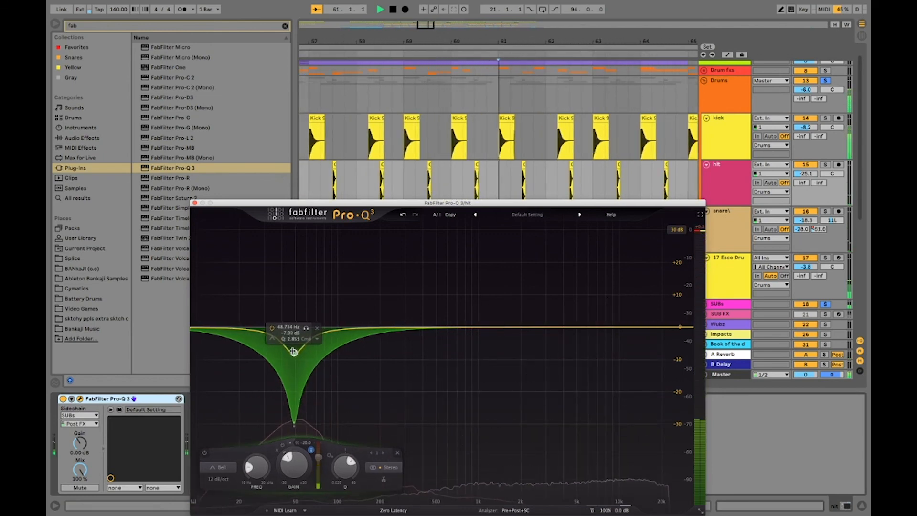
Try narrowing the hit EQ's dynamic band to a very high Q at about 54 Hz and -8.7 dB during playback
scroll(294, 352, up, 5)
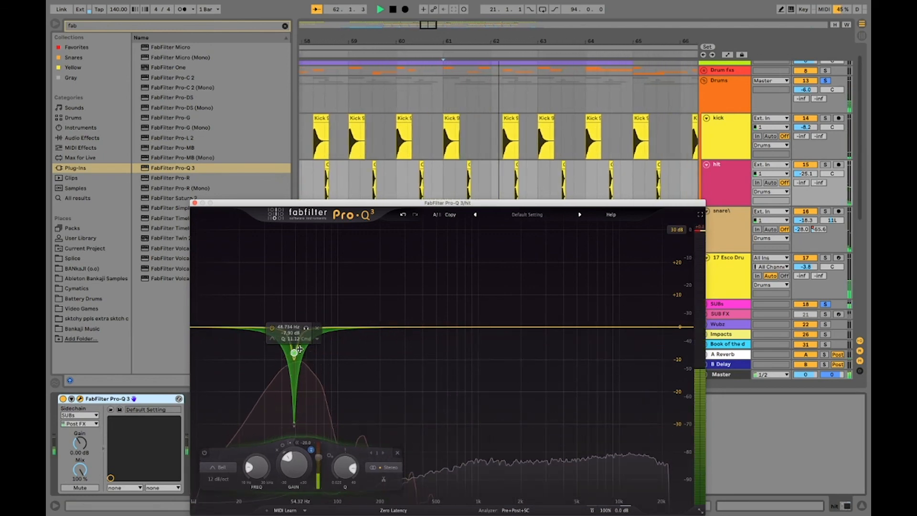
drag(294, 352, 300, 355)
scroll(301, 355, up, 5)
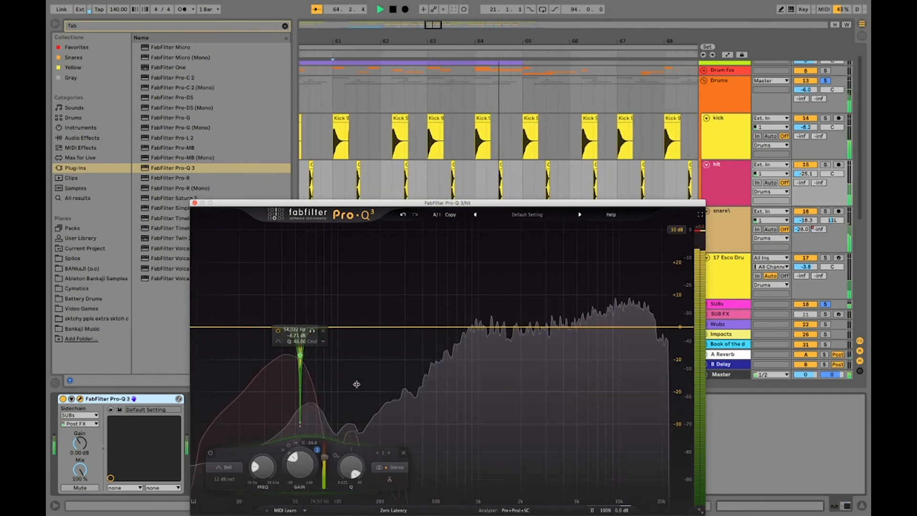
key(space)
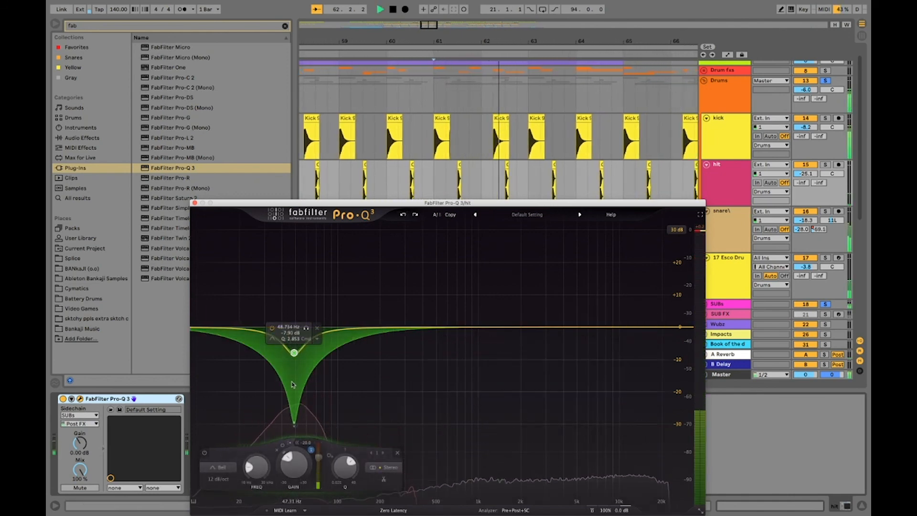
Lower the threshold of the hit EQ's dynamic band to about -42.5 dB and audition it from 61.1.1
key(space)
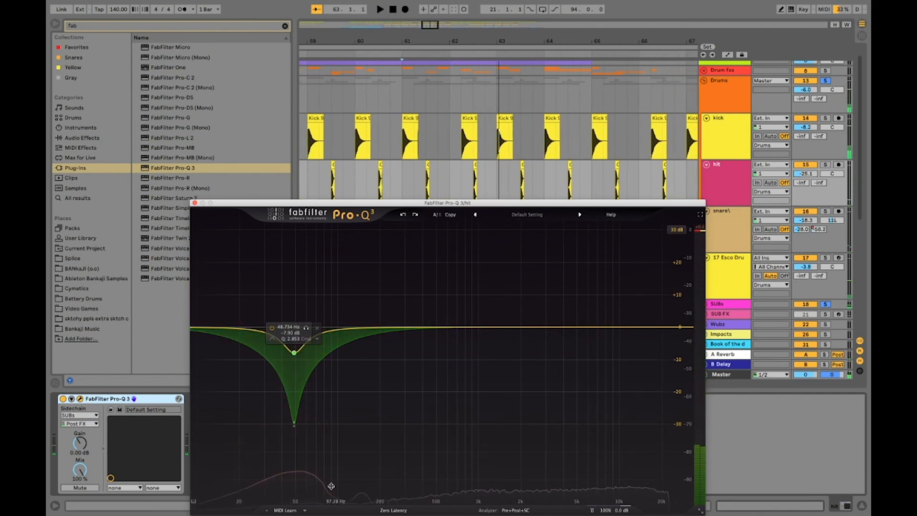
mouse_move(323, 470)
key(space)
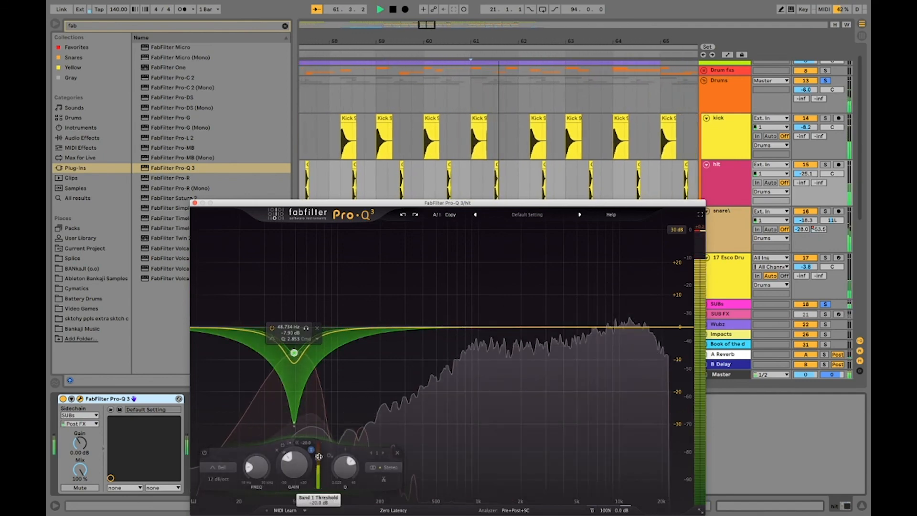
drag(319, 456, 322, 475)
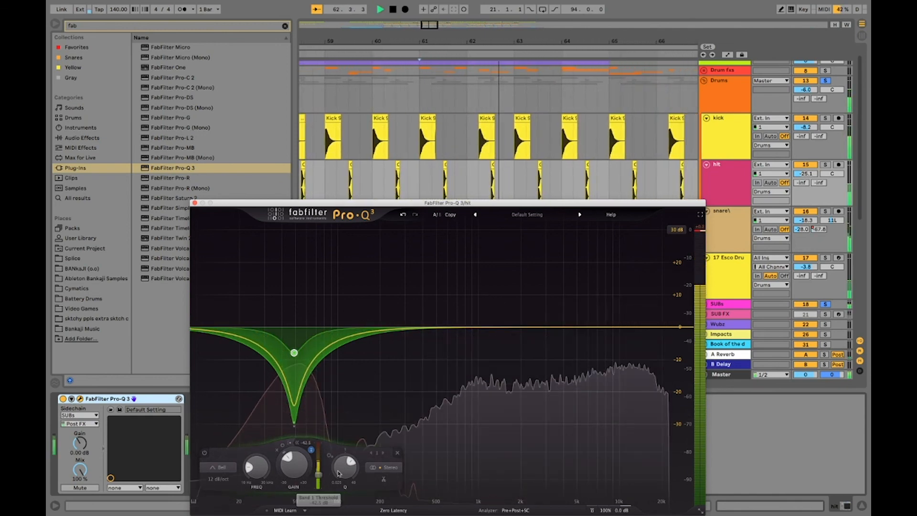
key(space)
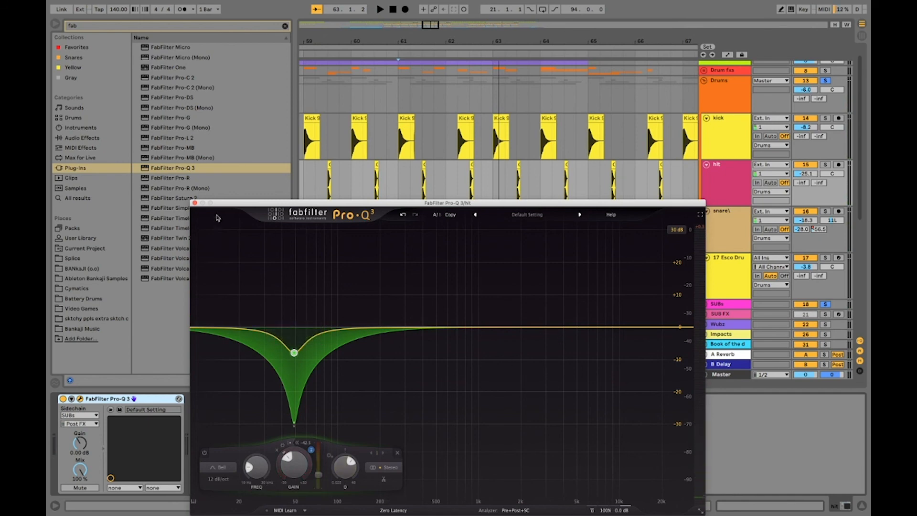
Move the hit EQ window aside and record MSTR again from 61.1.1 with Drums and SUBs soloed
drag(215, 205, 578, 187)
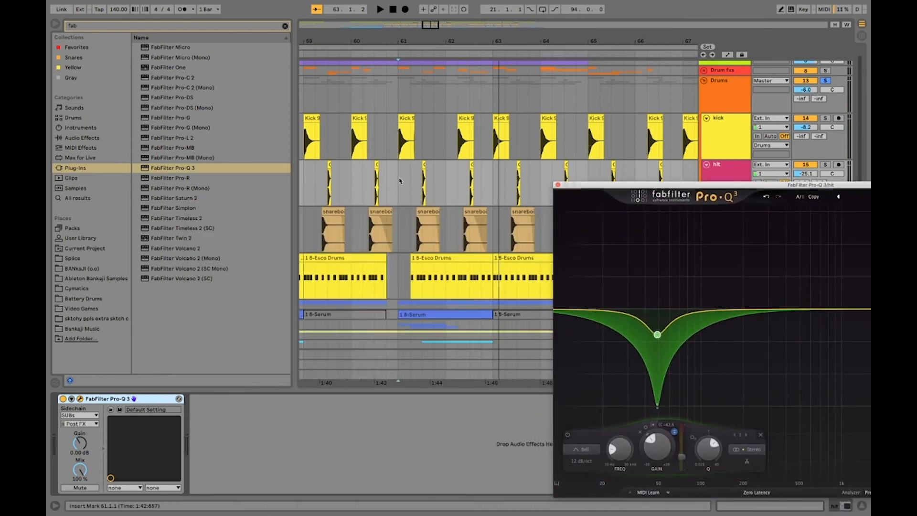
scroll(401, 182, down, 5)
click(398, 201)
key(F9)
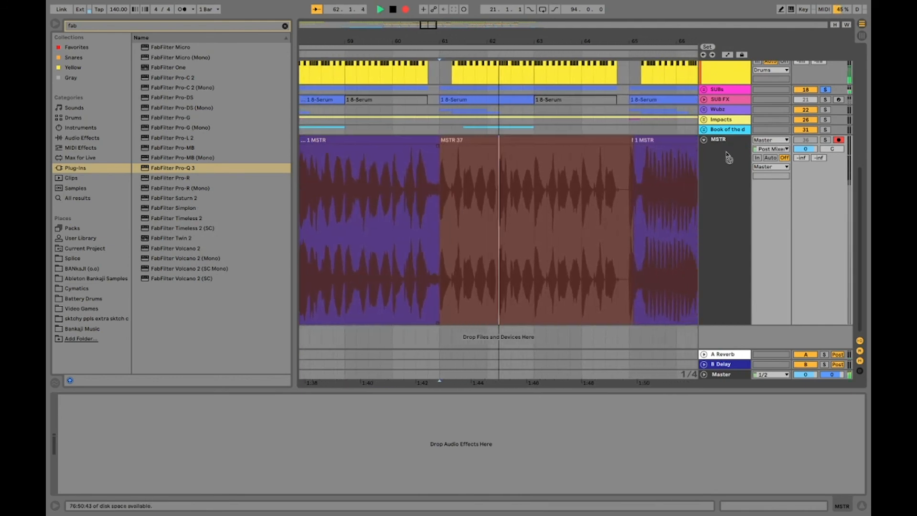
key(space)
Select the hit track and lower its volume to -27.1 dB
scroll(750, 196, up, 5)
click(738, 236)
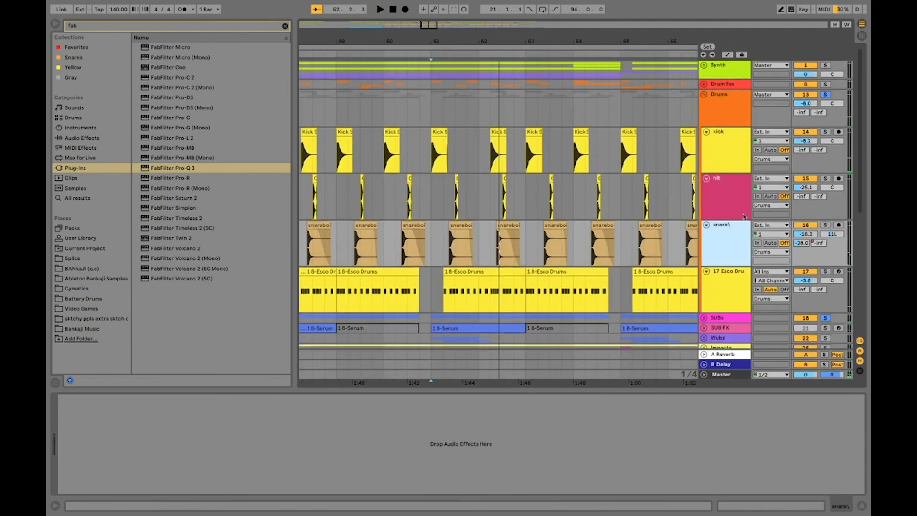
click(738, 198)
scroll(805, 142, down, 3)
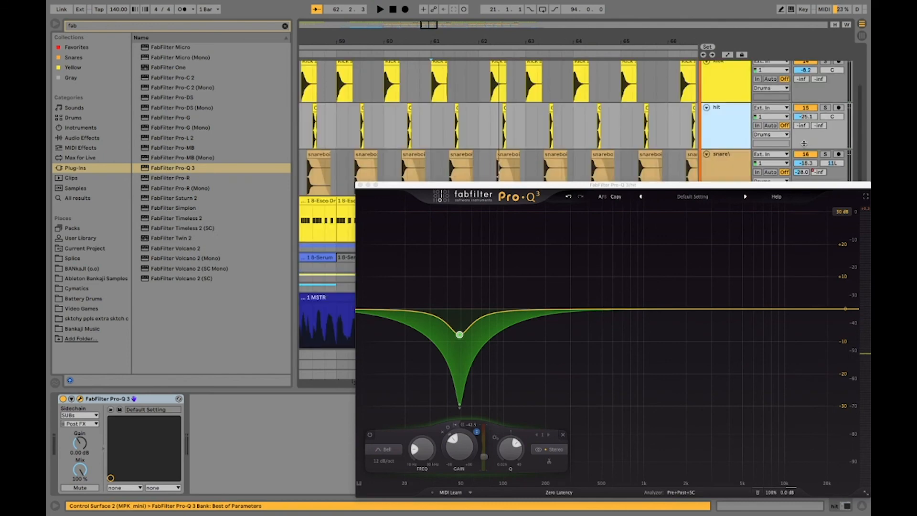
click(812, 117)
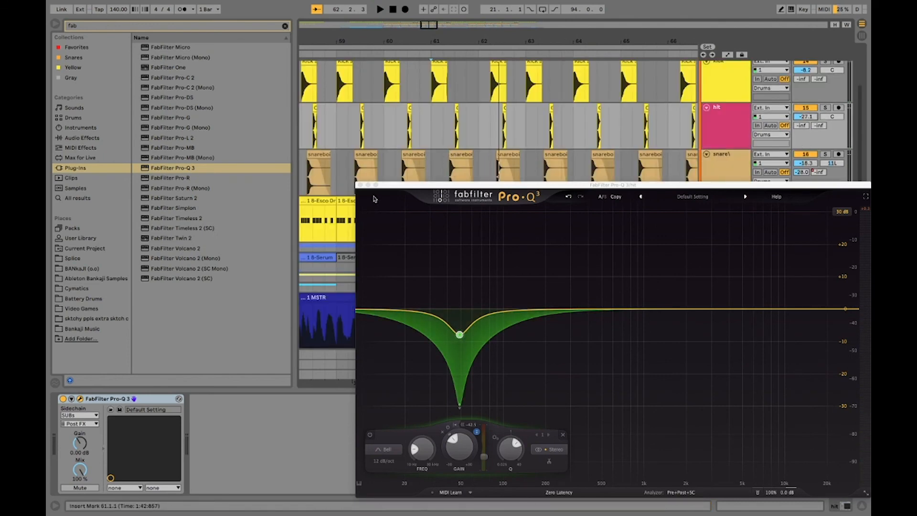
Uncover the MSTR track and re-record it from 61.1.1 with the quieter hit
drag(394, 186, 518, 91)
scroll(413, 186, down, 4)
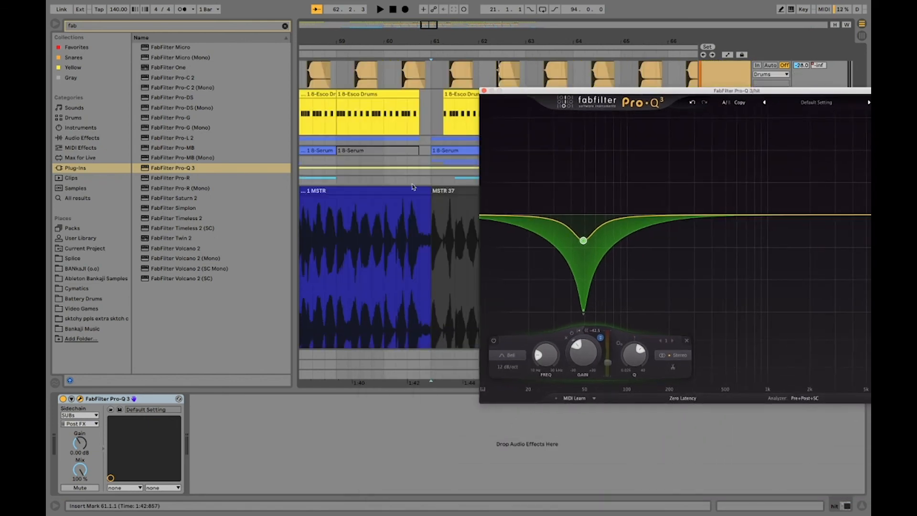
click(432, 233)
key(F9)
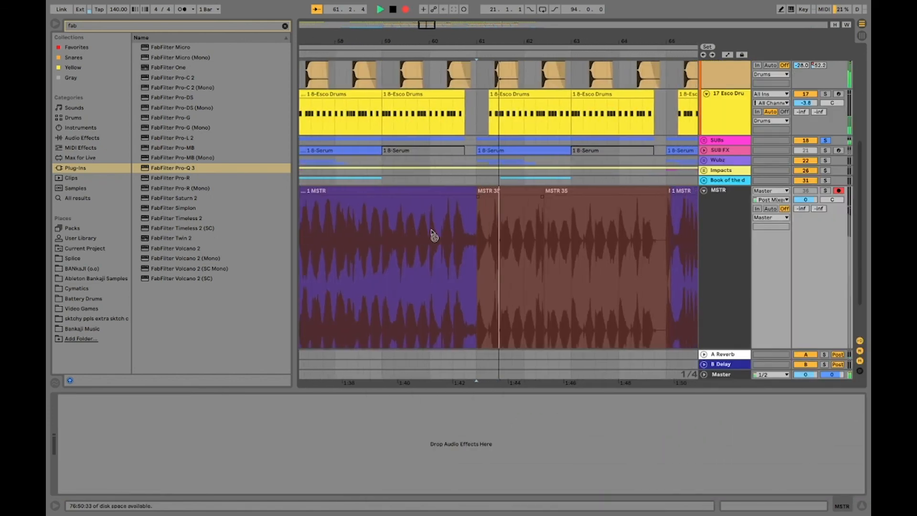
key(space)
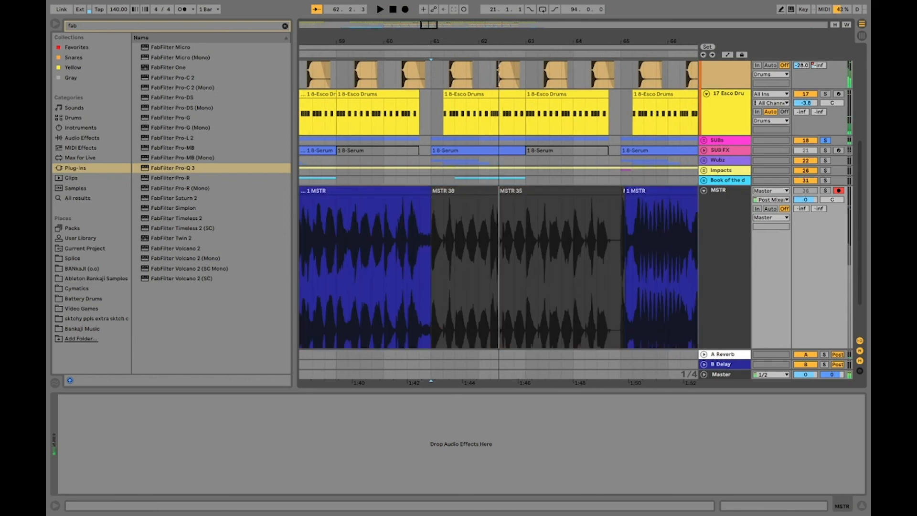
Zoom in at bar 61 and record MSTR with only the hit track soloed to inspect its waveform
drag(443, 42, 442, 249)
scroll(818, 115, up, 3)
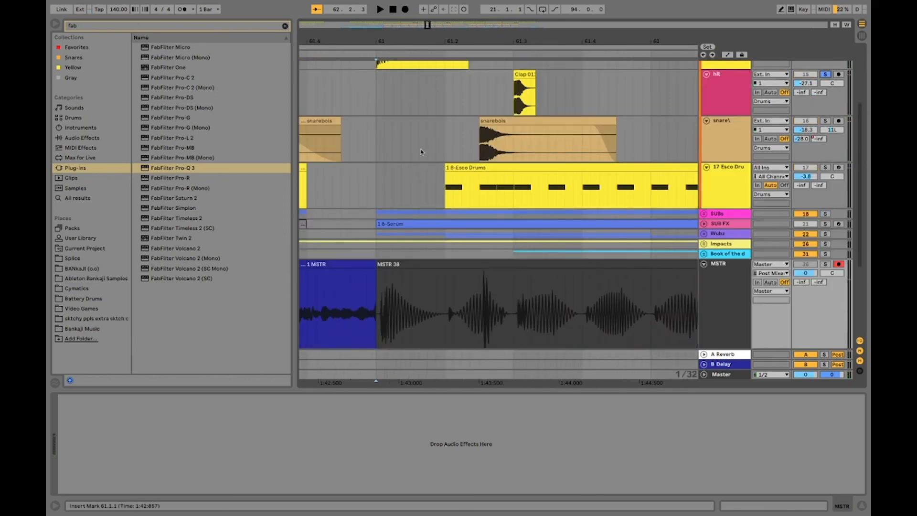
key(F9)
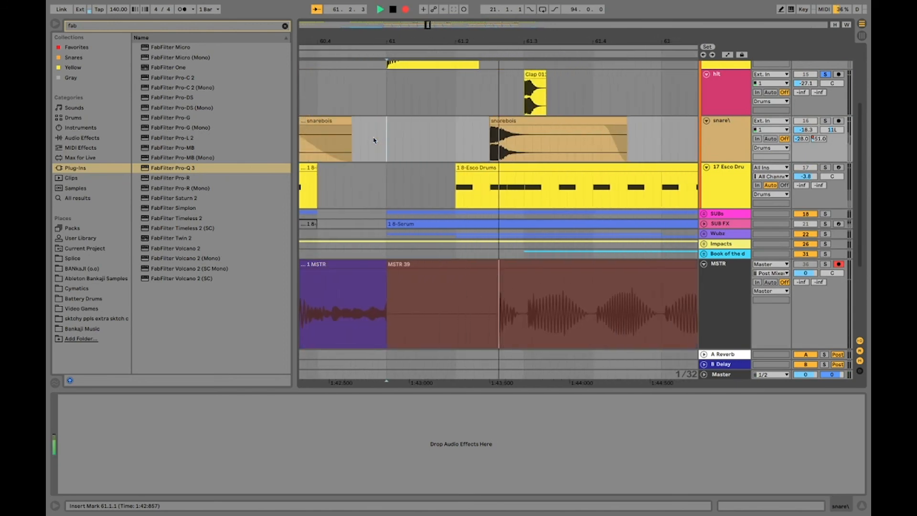
key(space)
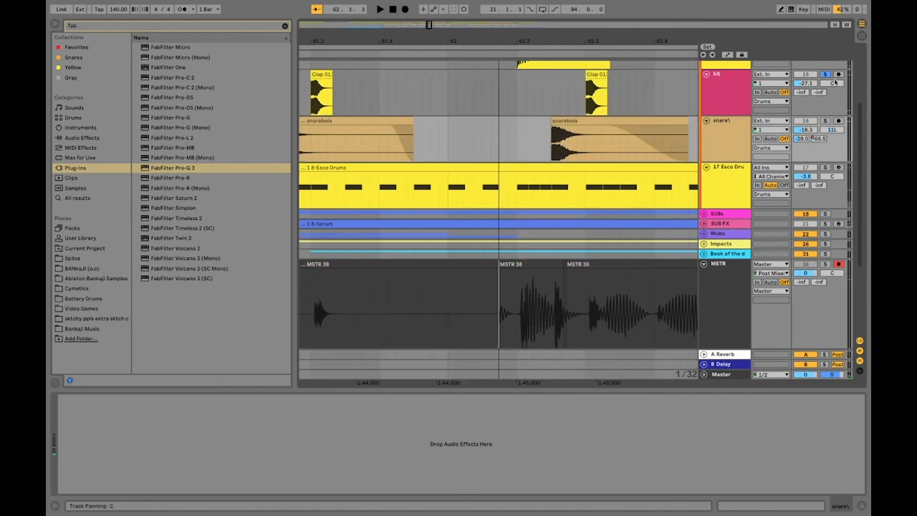
Clear the solos, record the full mix to MSTR from 61.1.1, and raise the hit track's volume to -21.1 dB
key(F9)
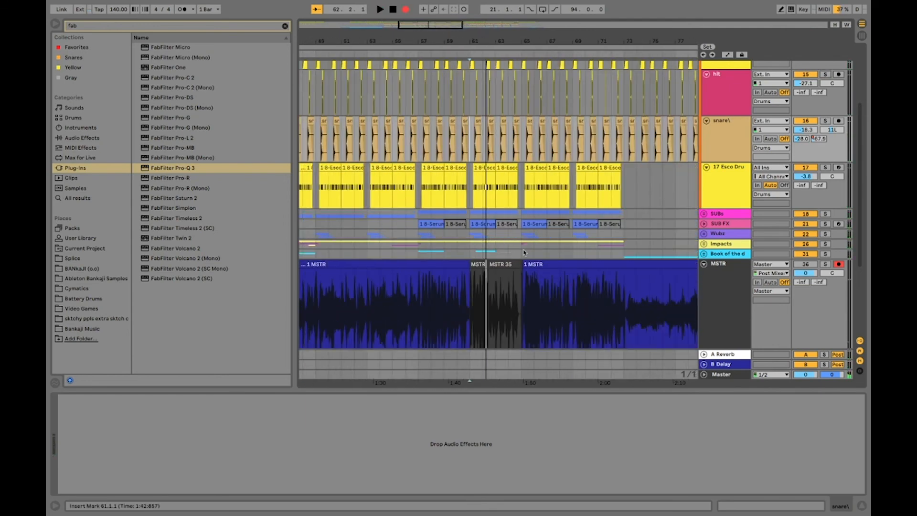
key(F9)
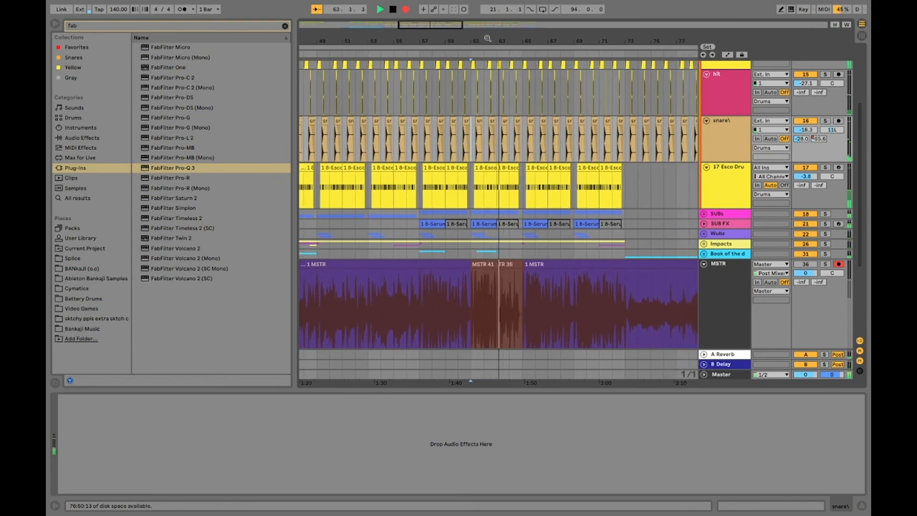
scroll(774, 239, up, 4)
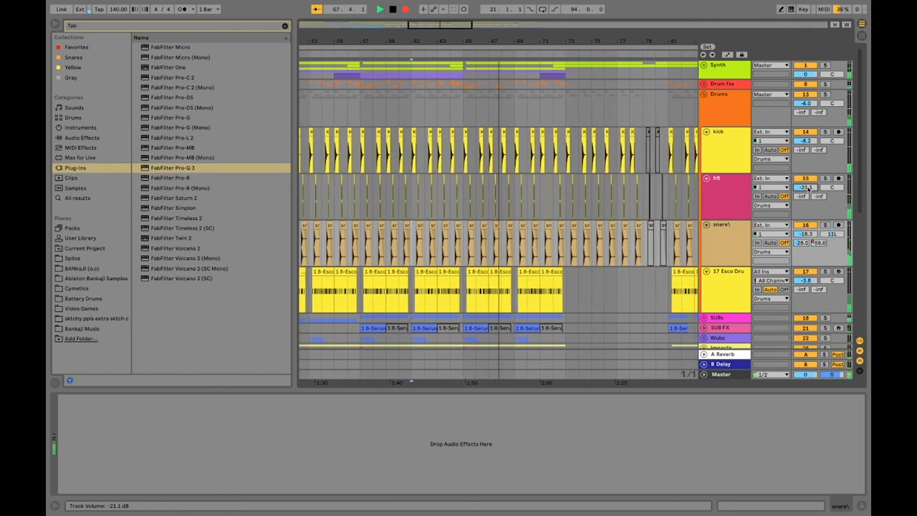
Switch to the Session mixer, collapse the Drums group, and set the Synth group's volume to -2.4 dB, auditioning the mix
key(Tab)
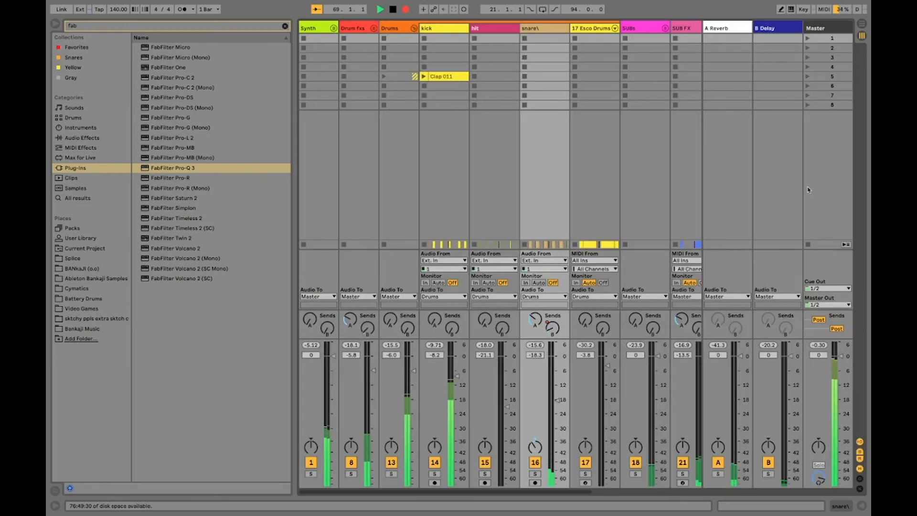
click(409, 29)
click(414, 28)
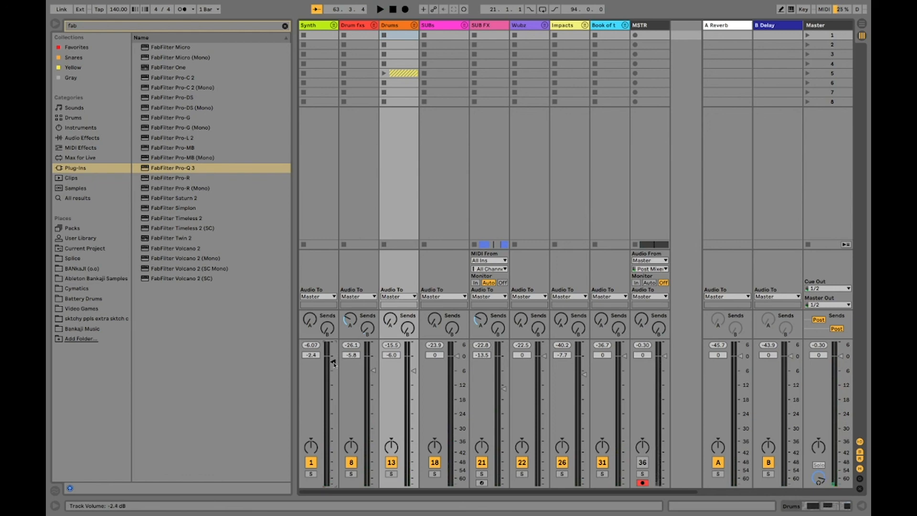
key(space)
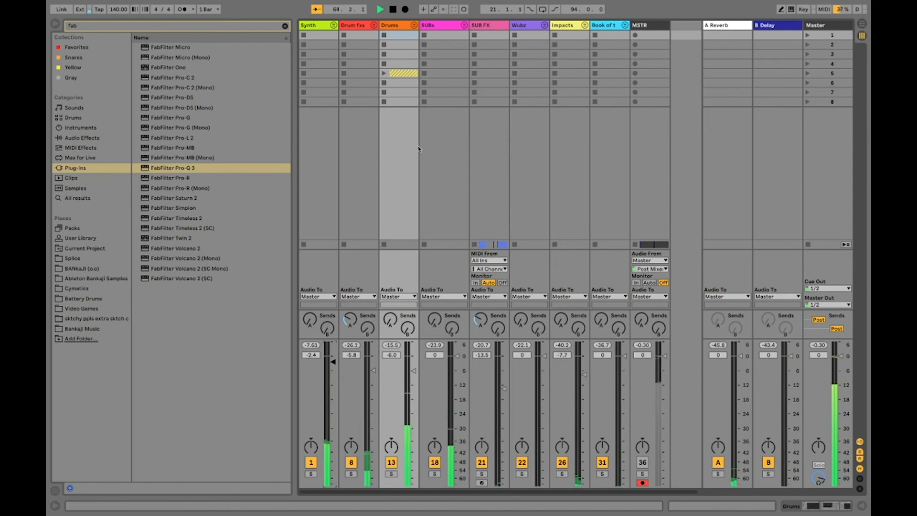
Expand the Drums group, set the hit to -20.8 dB and the snare to -20.6 dB, and collapse the group again
click(414, 24)
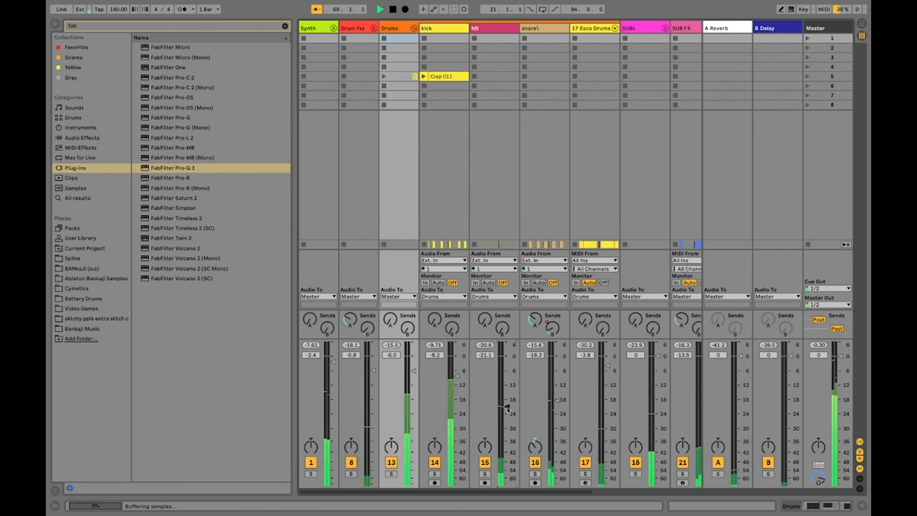
drag(557, 401, 508, 407)
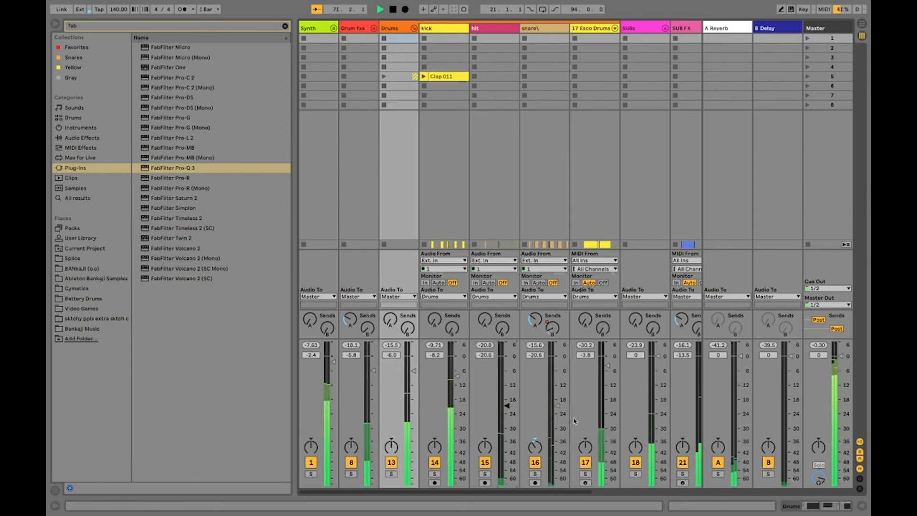
click(414, 28)
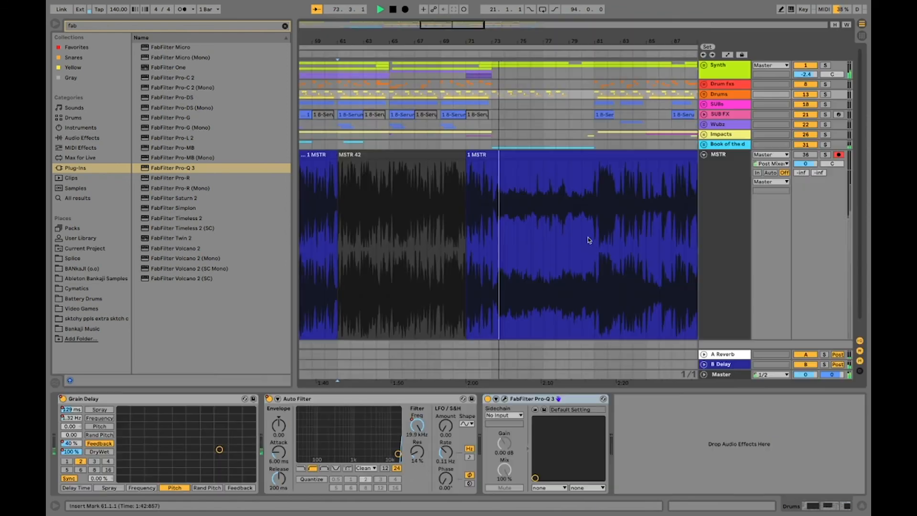
Return to the Arrangement view and record the full mix to MSTR from 89.1.1
key(Tab)
key(space)
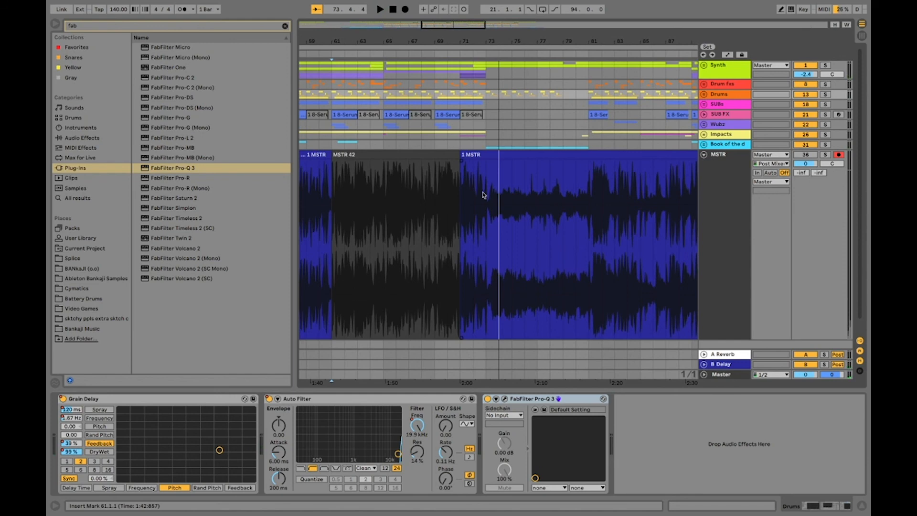
scroll(485, 215, down, 5)
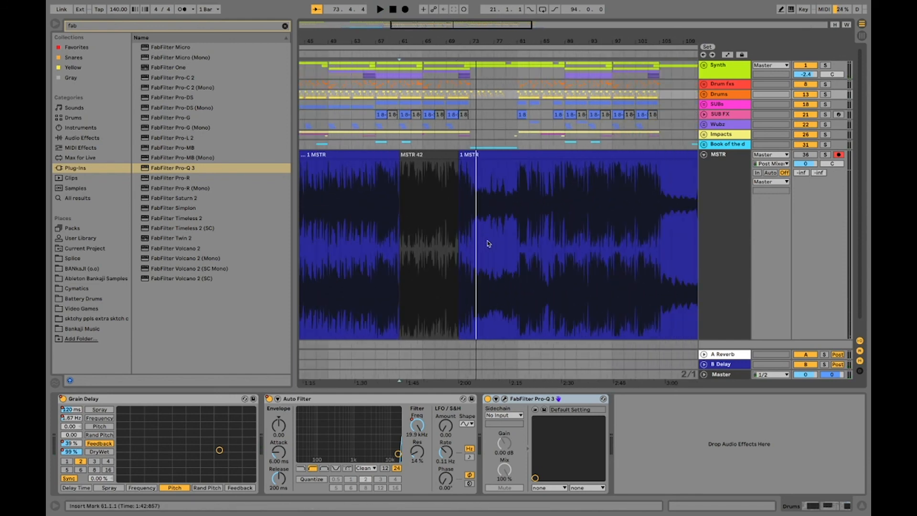
click(565, 216)
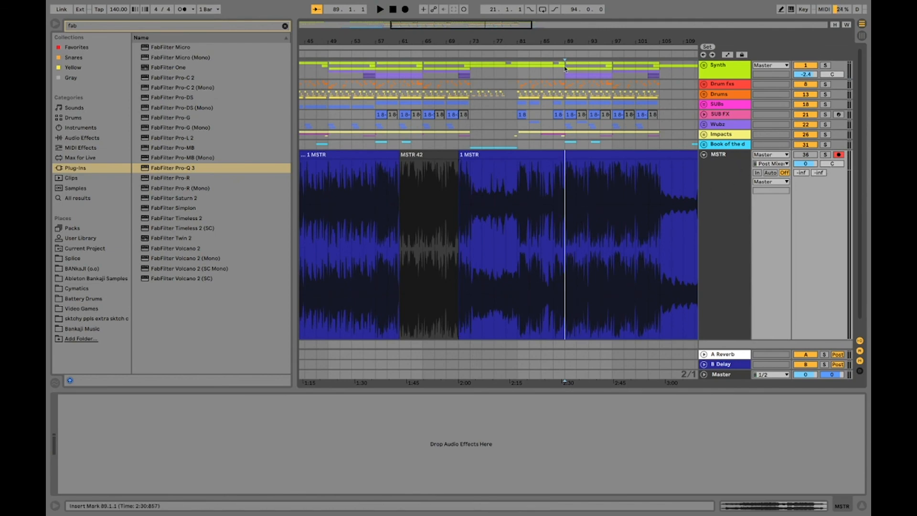
key(space)
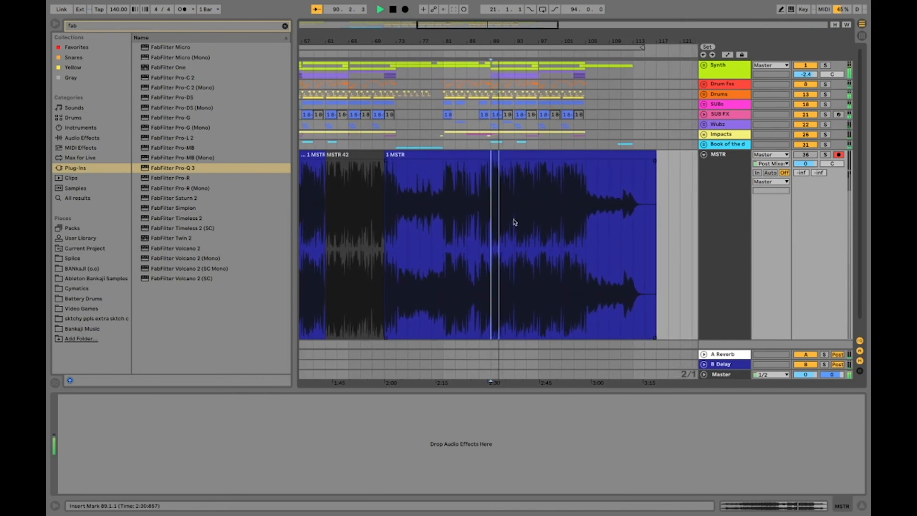
key(space)
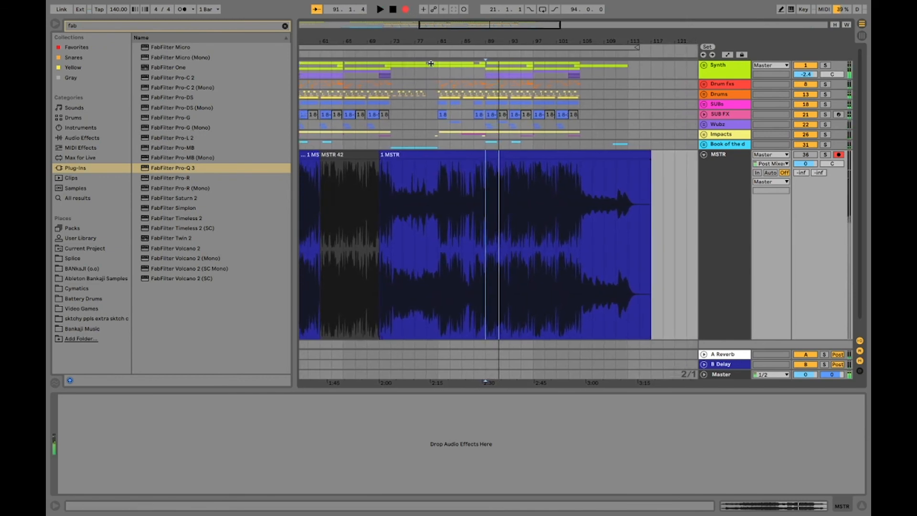
key(F9)
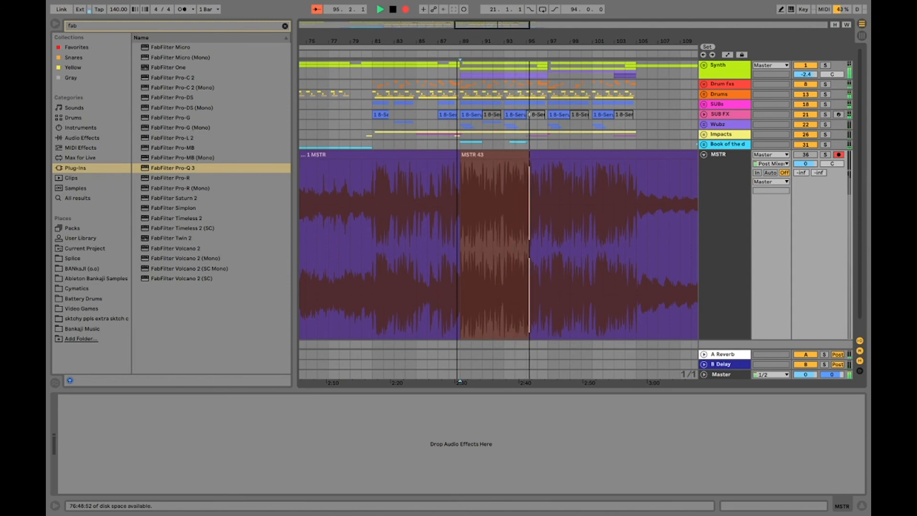
Raise the Utility gain on the Master track to 4 dB while recording, and stop the recording
drag(457, 41, 361, 87)
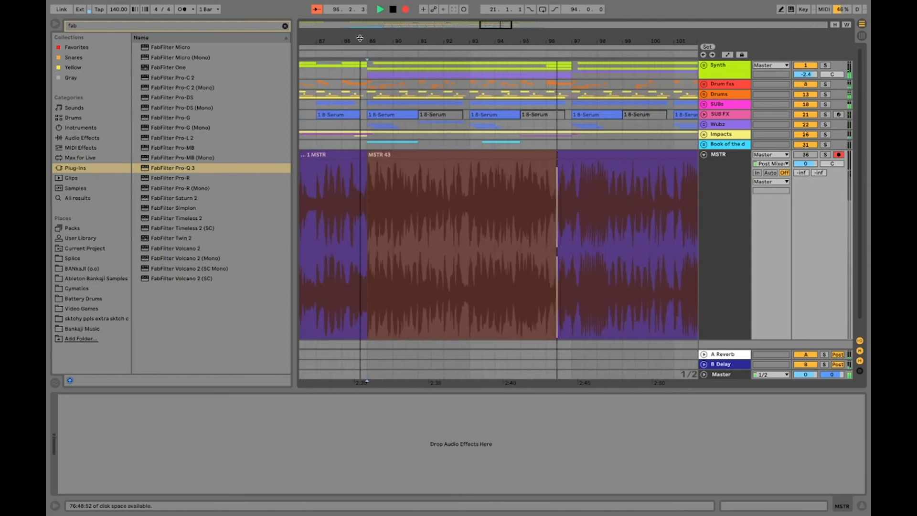
click(740, 376)
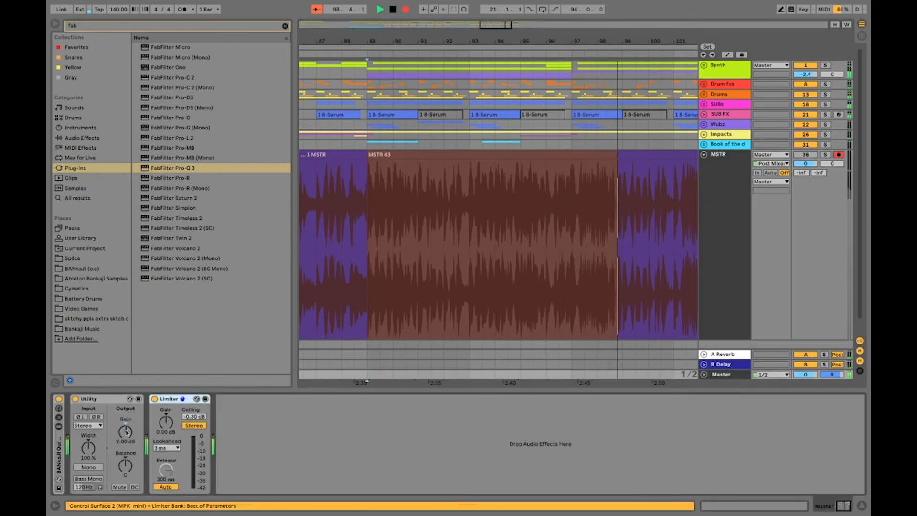
key(space)
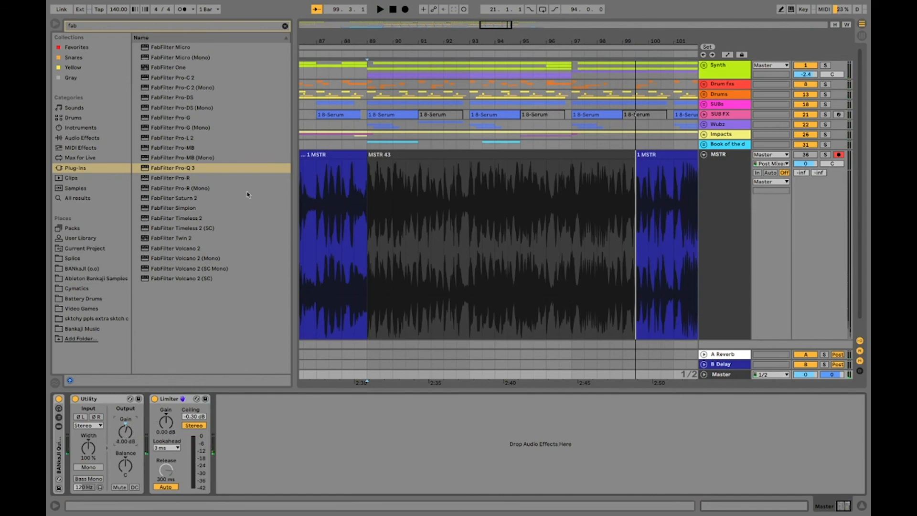
Record another pass of the full mix to MSTR from 89.1.1 to about bar 95, keeping the Master devices in view
click(367, 181)
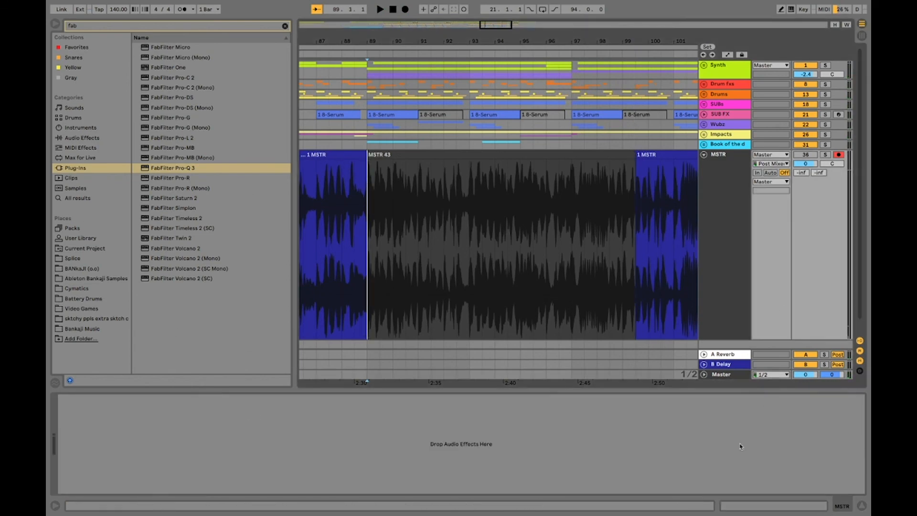
click(737, 376)
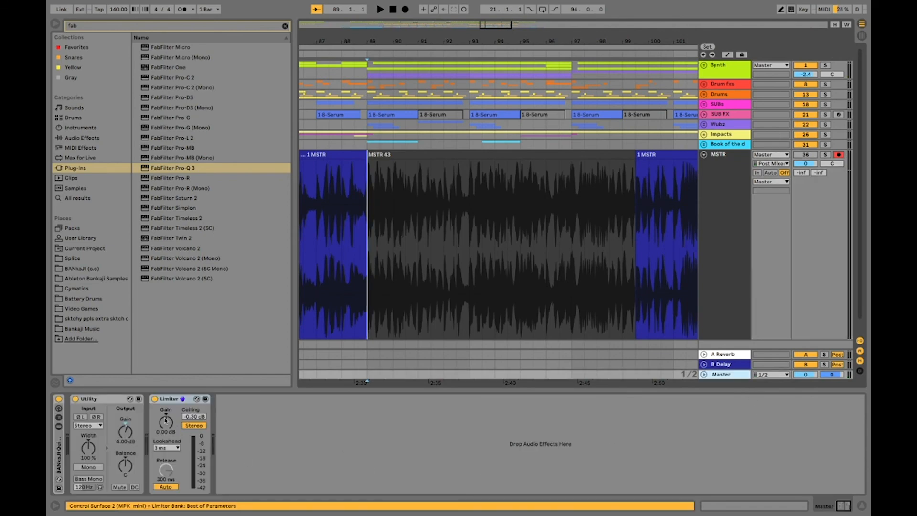
key(F9)
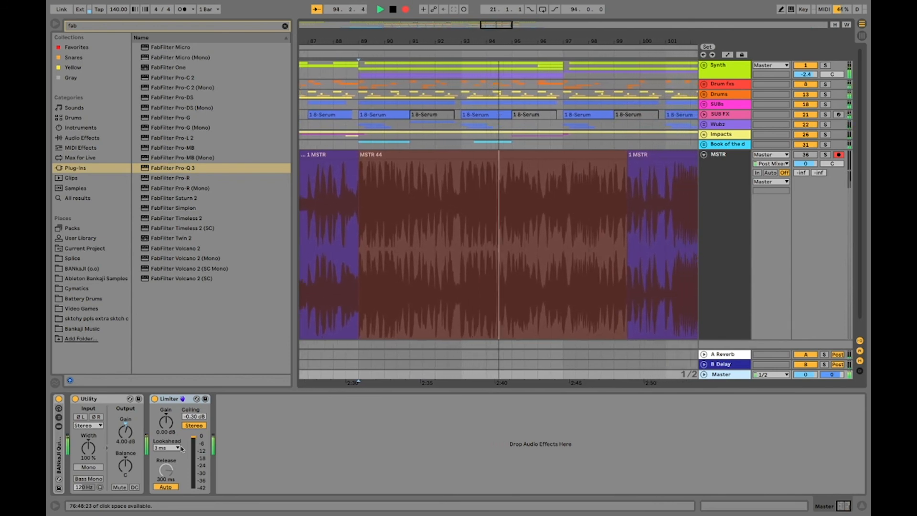
key(space)
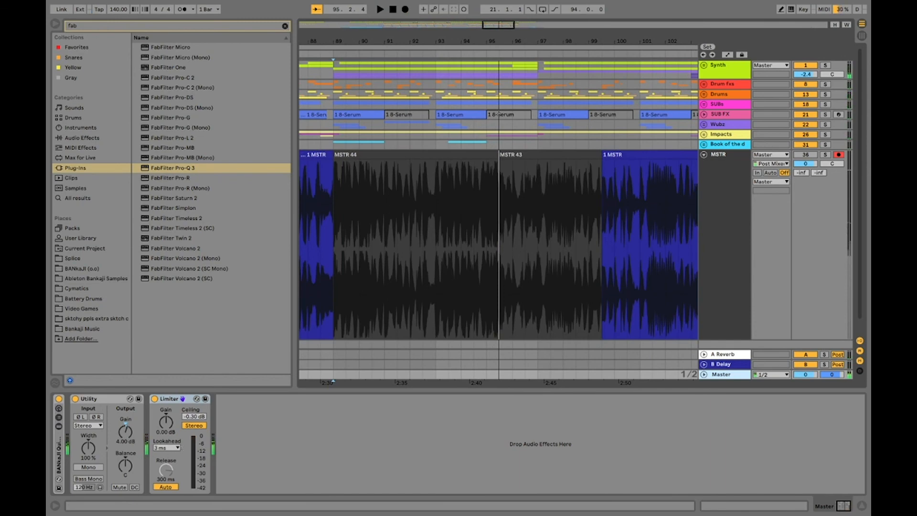
Lower the Master track's Utility gain to 2 dB and add Ozone 9 Elements after the Limiter, searching the plug-ins for "ele"
drag(125, 429, 125, 435)
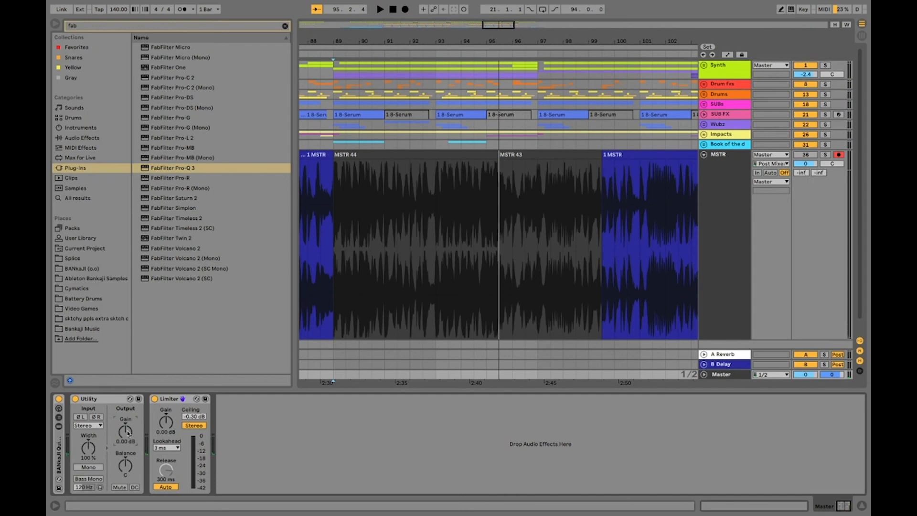
click(153, 27)
key(BackSpace)
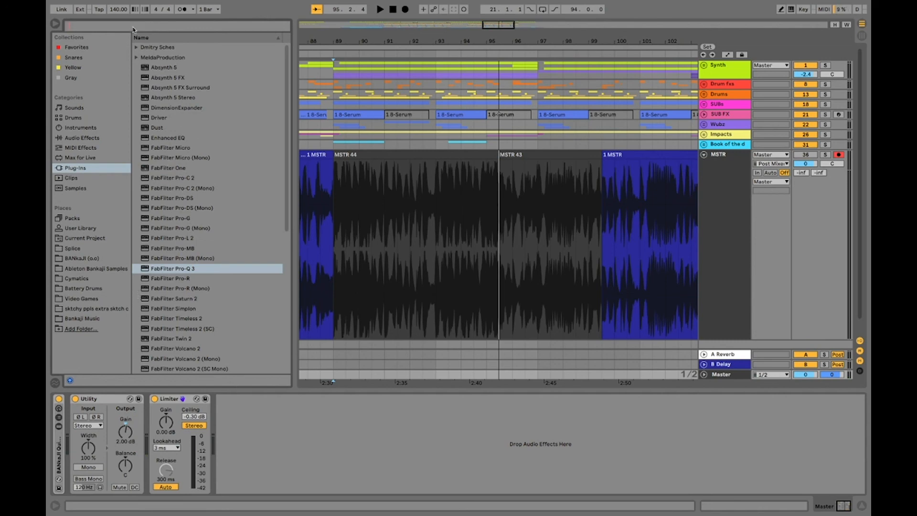
text(ele)
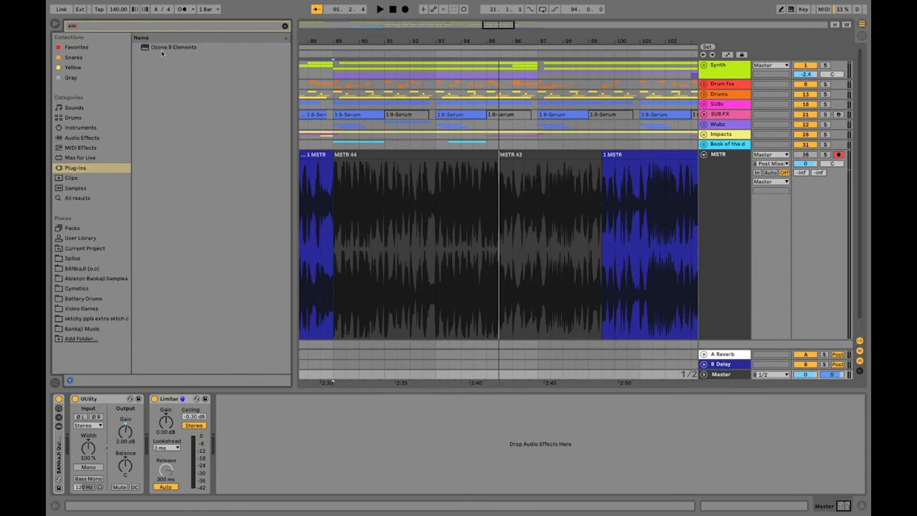
drag(162, 52, 206, 133)
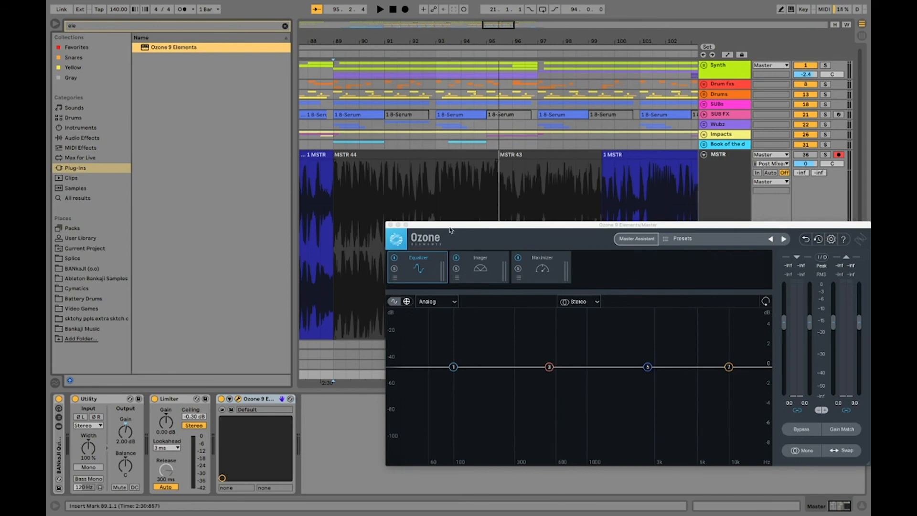
drag(450, 230, 709, 282)
Record the mix to MSTR from 88.3.1 to about bar 97, checking the Ozone 9 Elements spectrum and meters on the Master
click(322, 236)
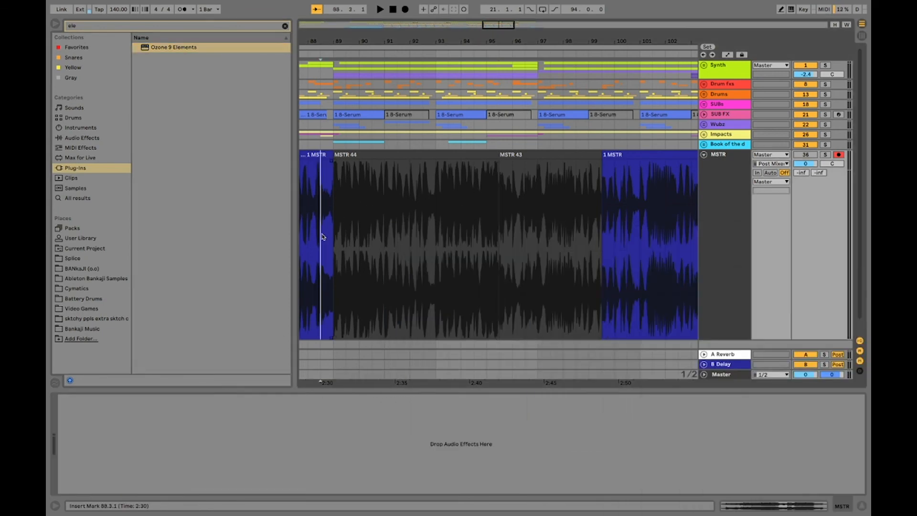
key(space)
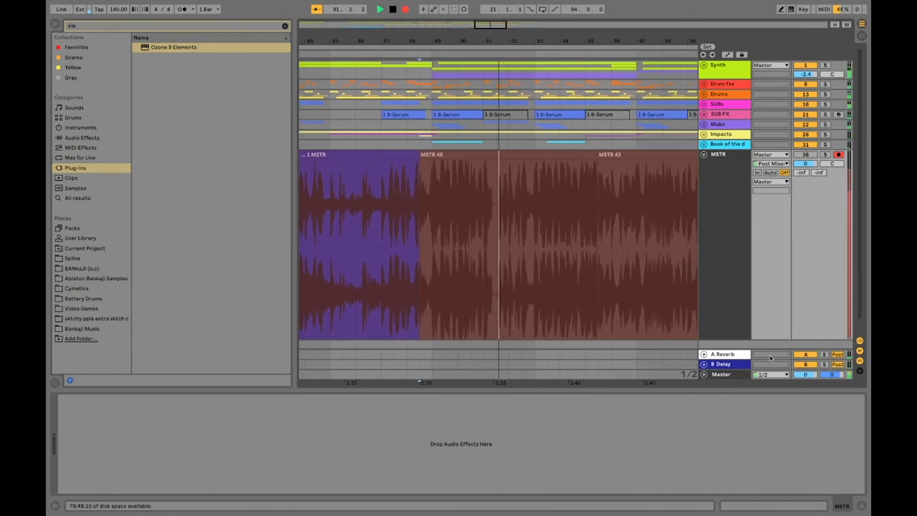
click(744, 373)
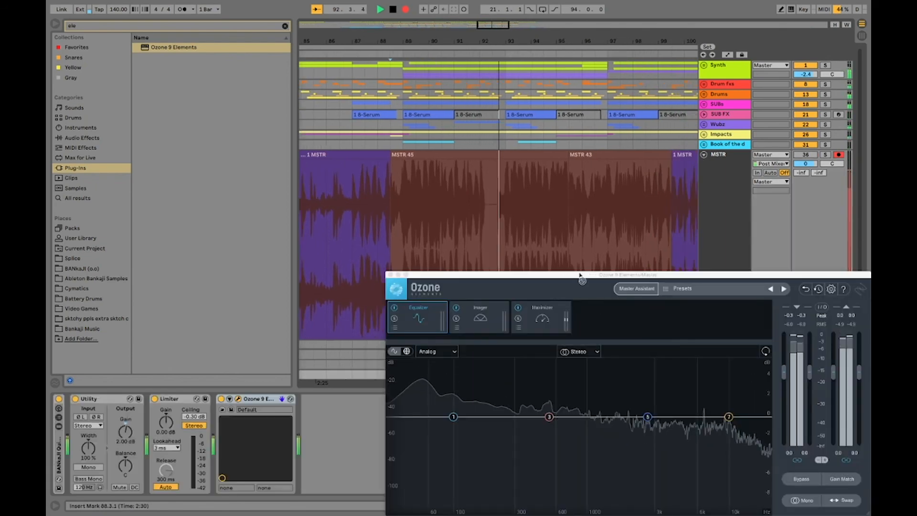
drag(459, 274, 366, 194)
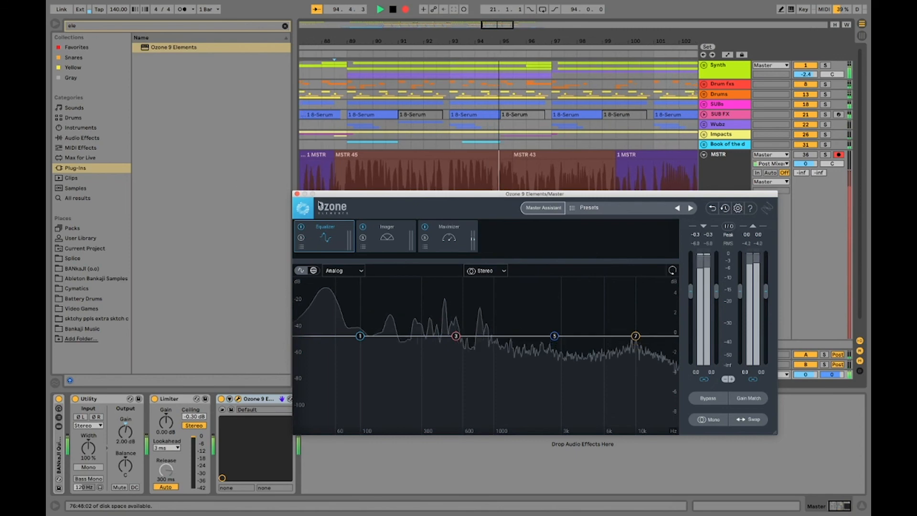
click(297, 195)
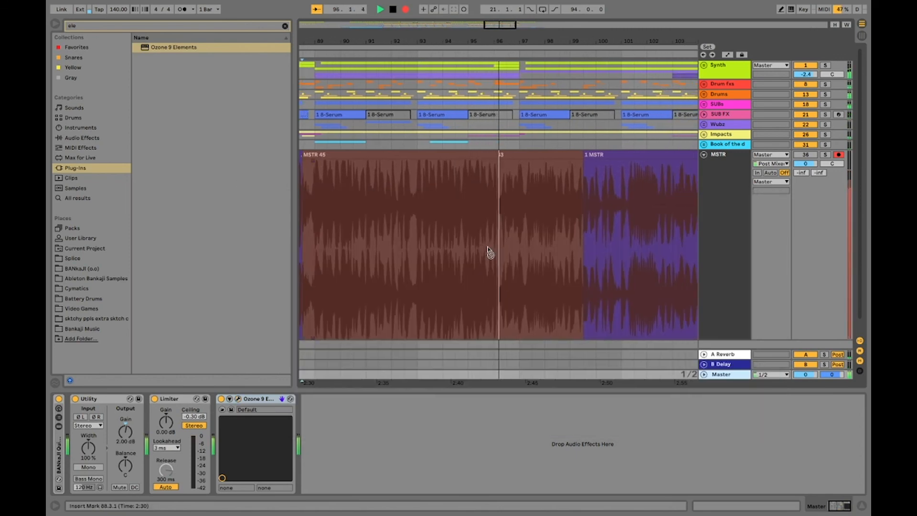
key(space)
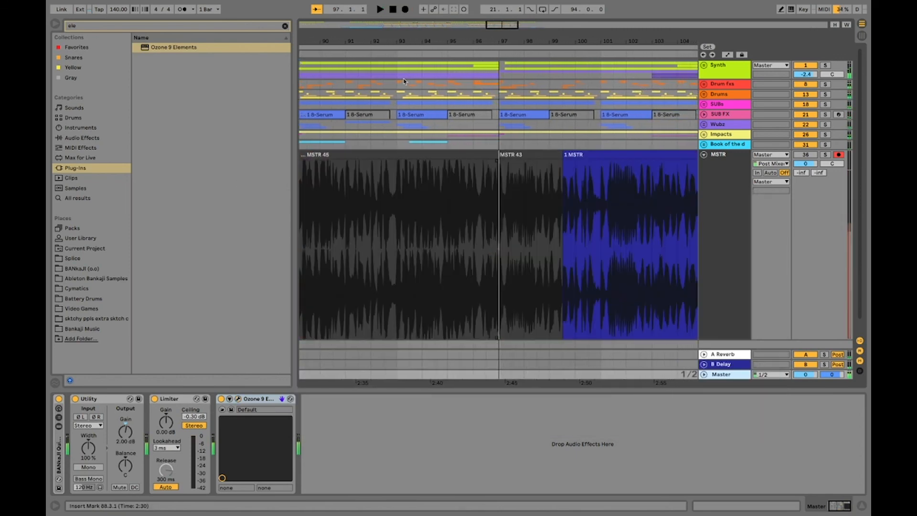
Extend the start of the original blue MSTR clip back over the new recording to 94.3.1 to compare their waveforms
drag(416, 35, 401, 51)
drag(626, 155, 514, 169)
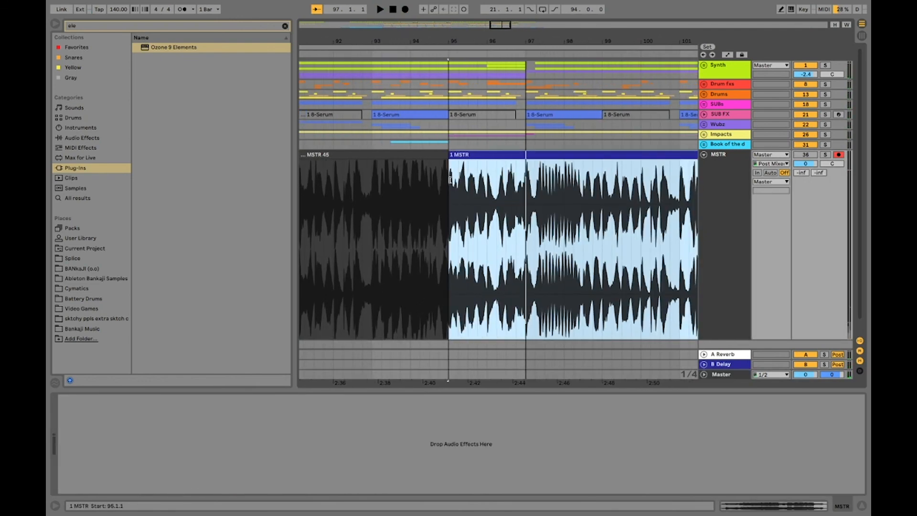
drag(450, 179, 468, 180)
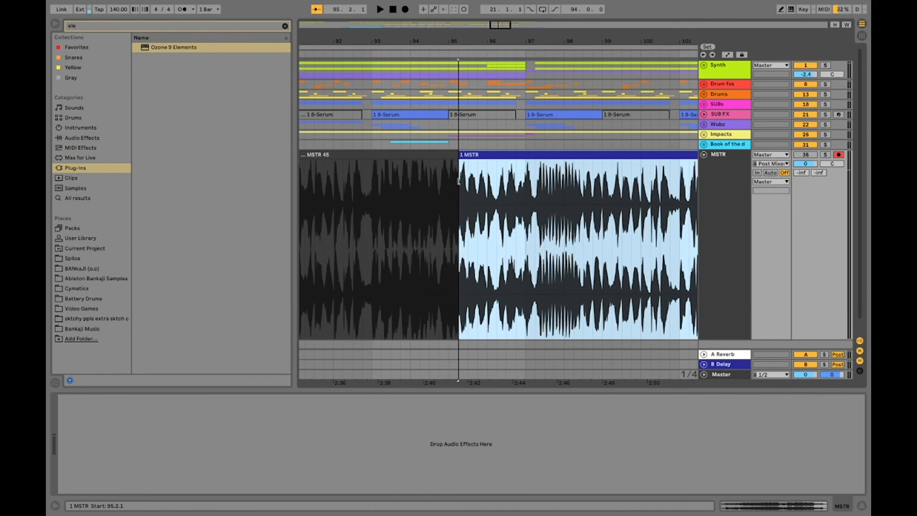
drag(460, 40, 461, 52)
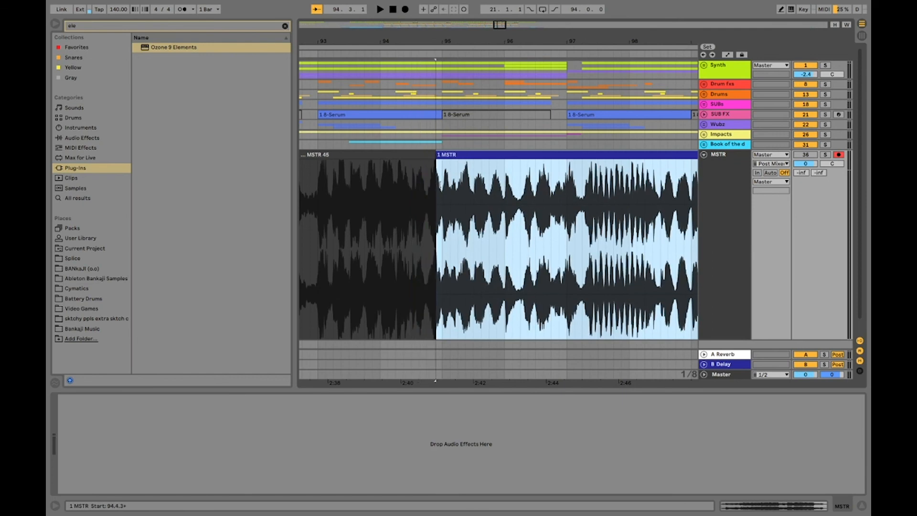
drag(438, 183, 397, 181)
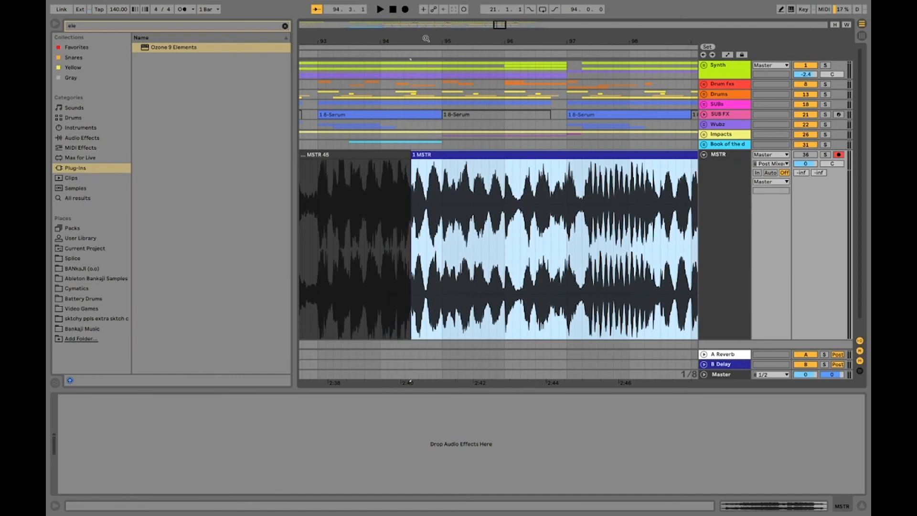
drag(426, 39, 426, 14)
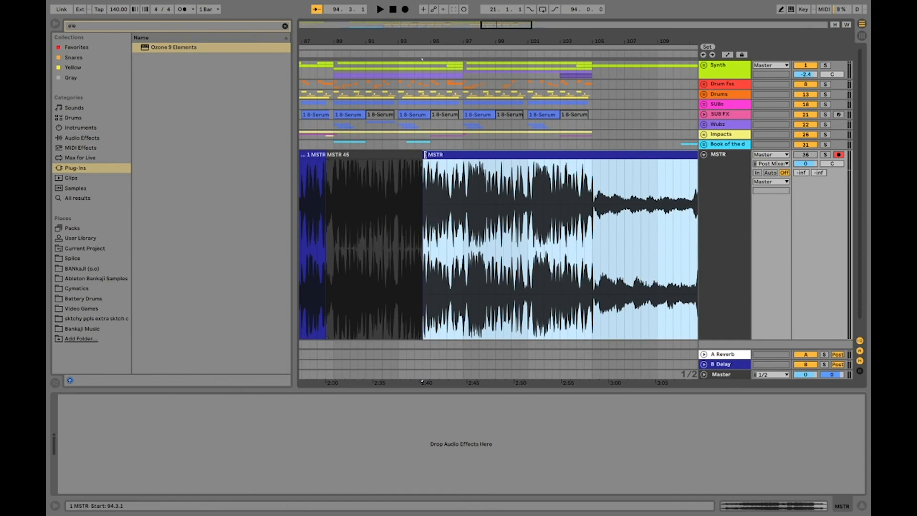